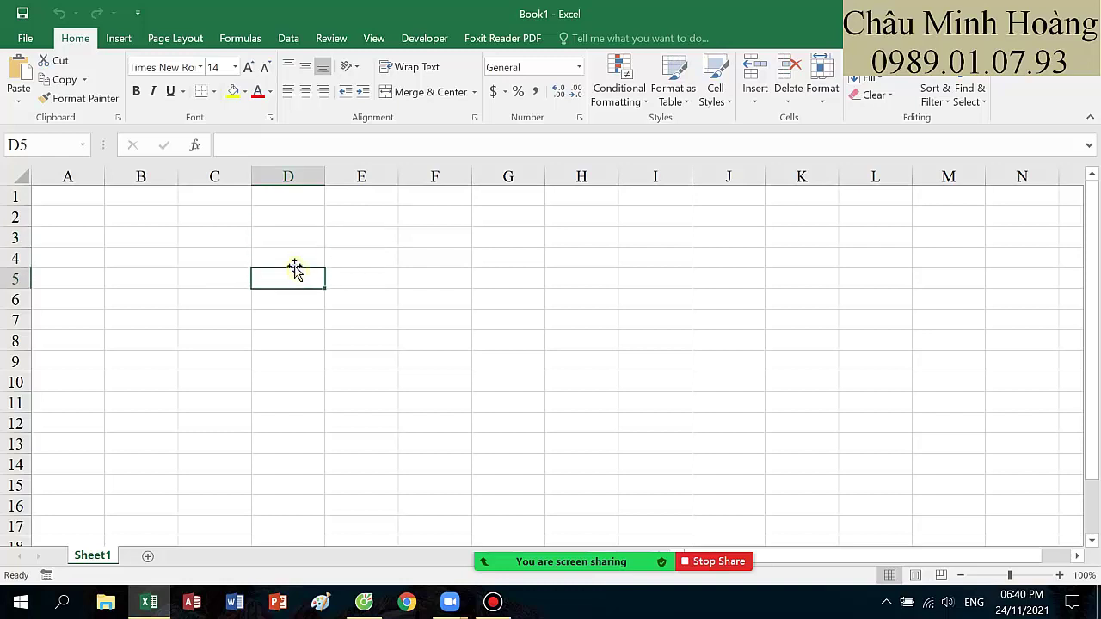
- Enter 1 in D3 and 2 in D4, and extend the pattern down to D11 with AutoFill
click(289, 235)
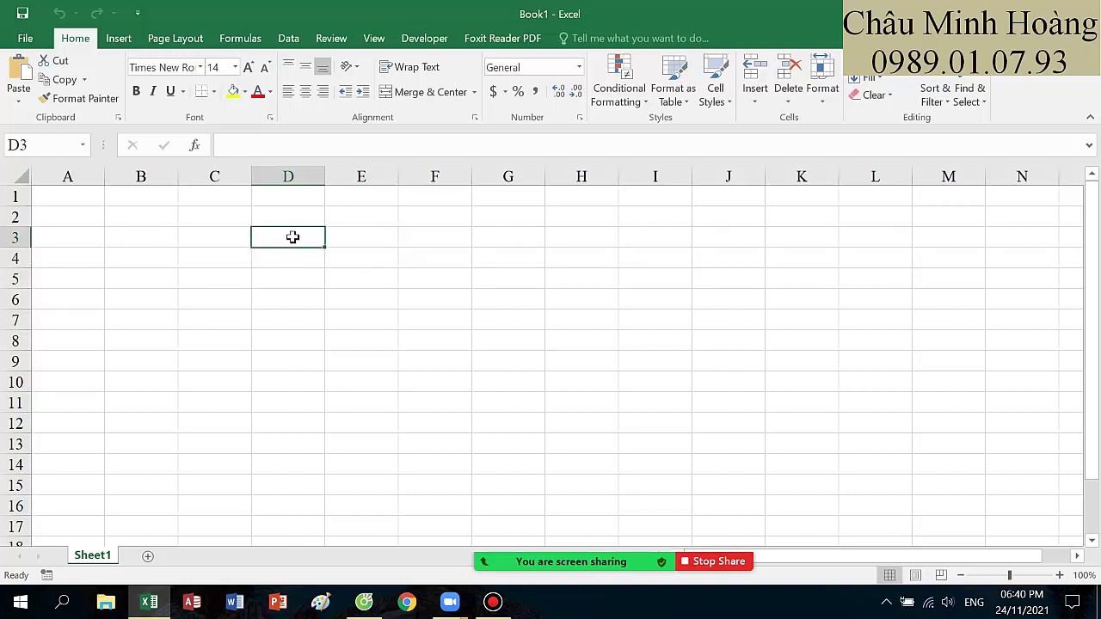
text(1)
key(Return)
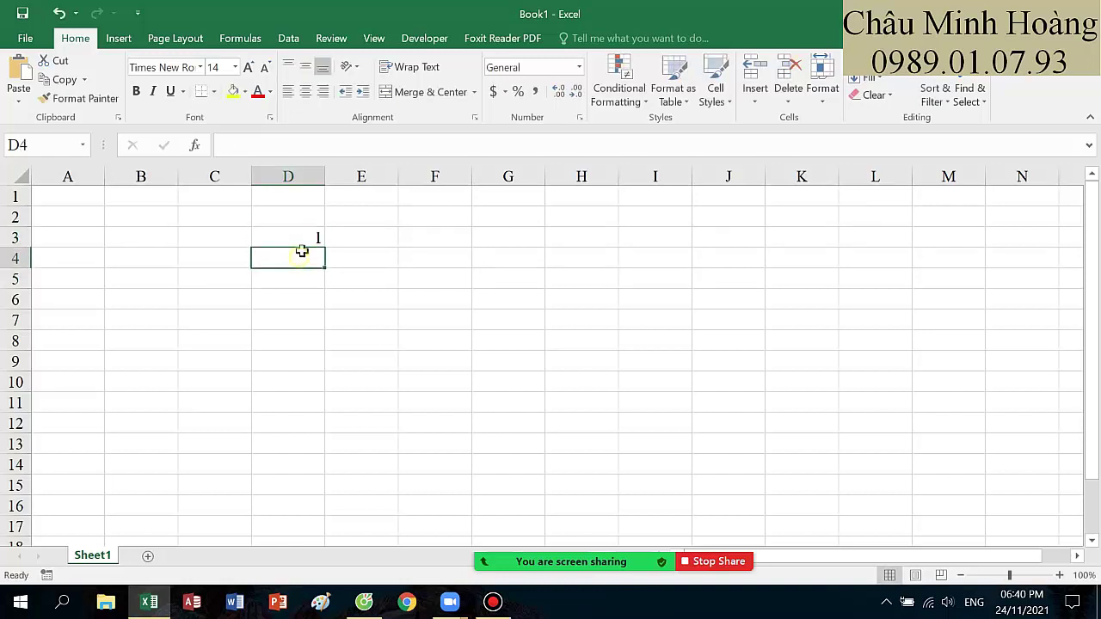
text(2)
key(Return)
drag(311, 243, 319, 260)
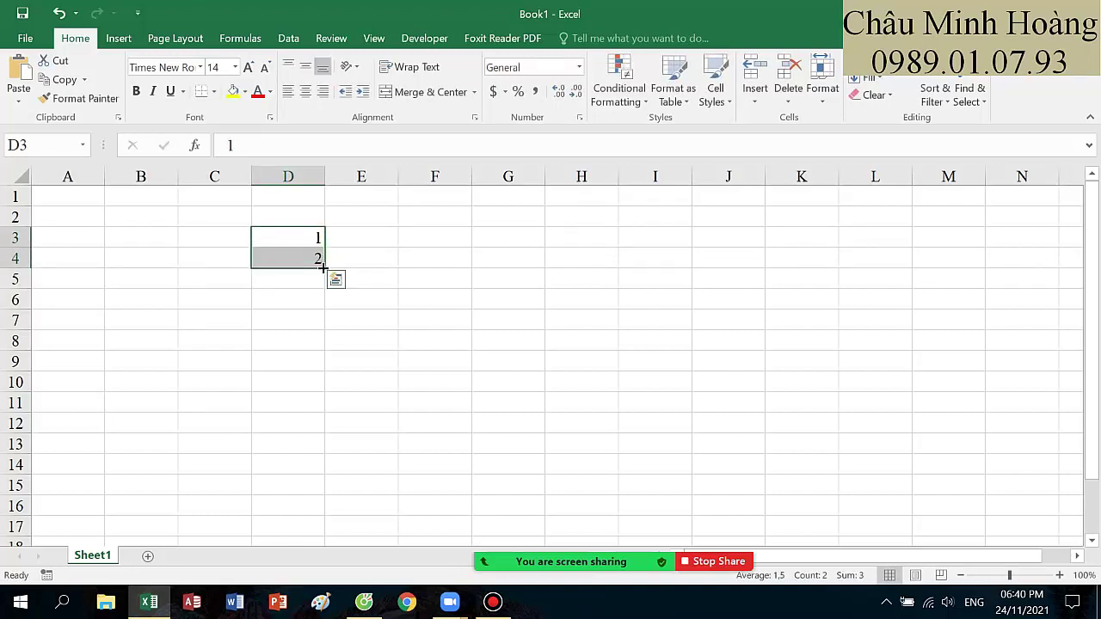
drag(322, 267, 320, 410)
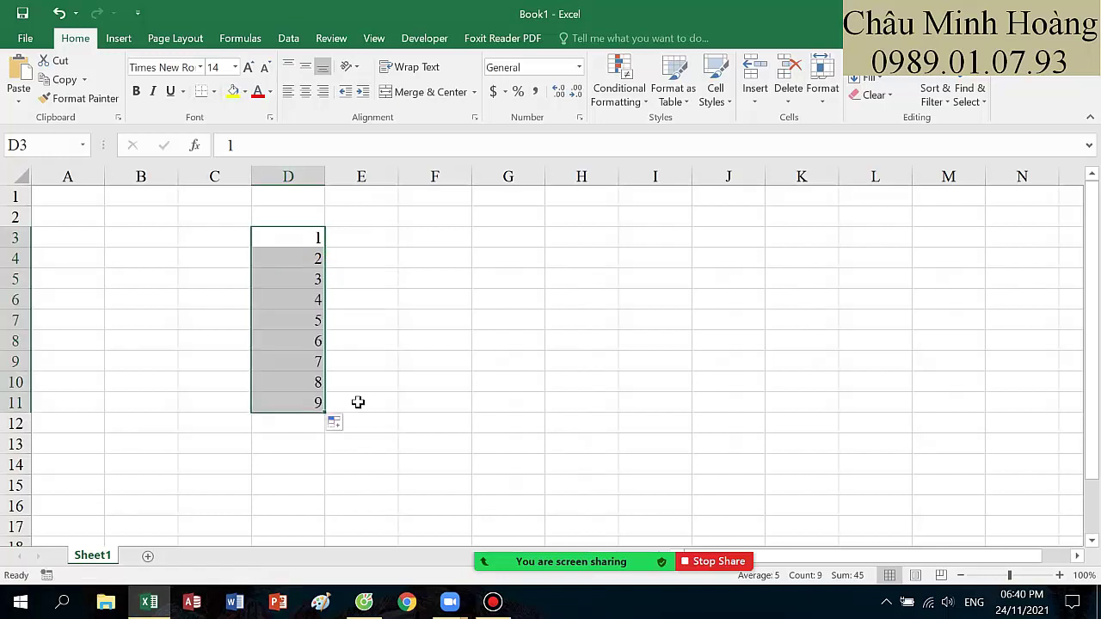
- Enter 1 in E3 and autofill it down to E11 using the Fill Series option
click(369, 239)
text(1)
key(Return)
click(380, 240)
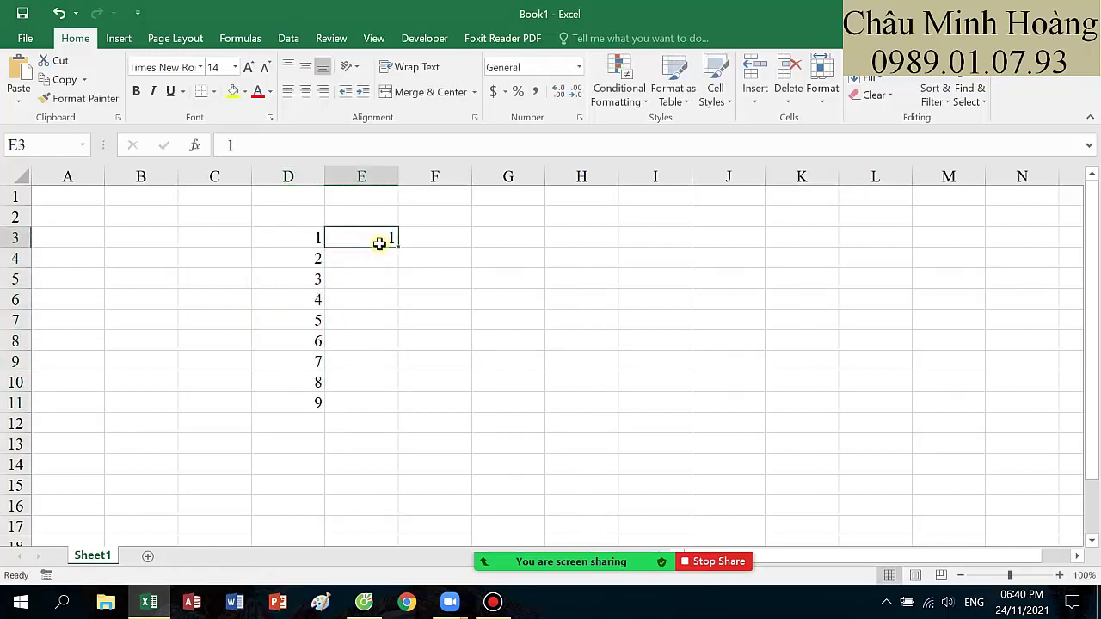
drag(398, 248, 388, 405)
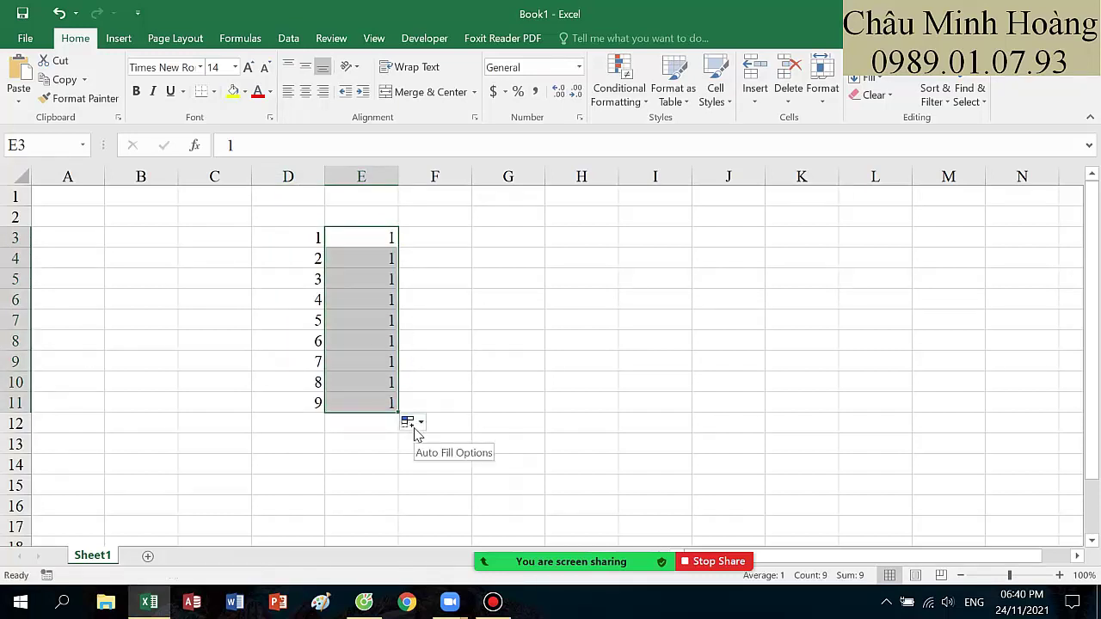
click(411, 423)
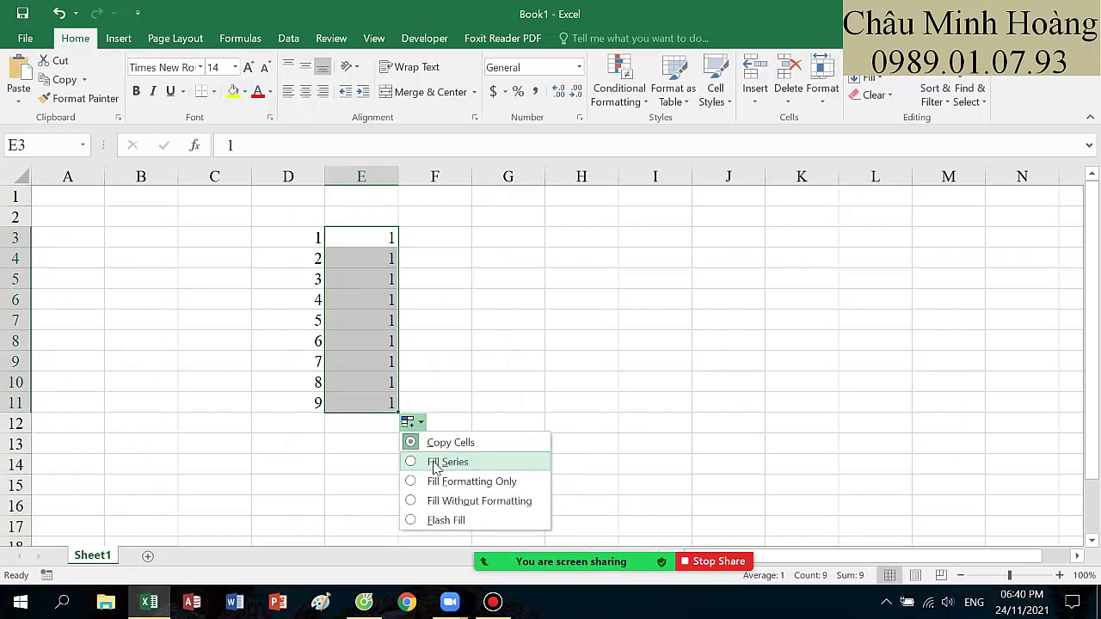
click(434, 464)
- Enter 1 in F3 and generate a linear column series with step value 1 and stop value 10
click(434, 234)
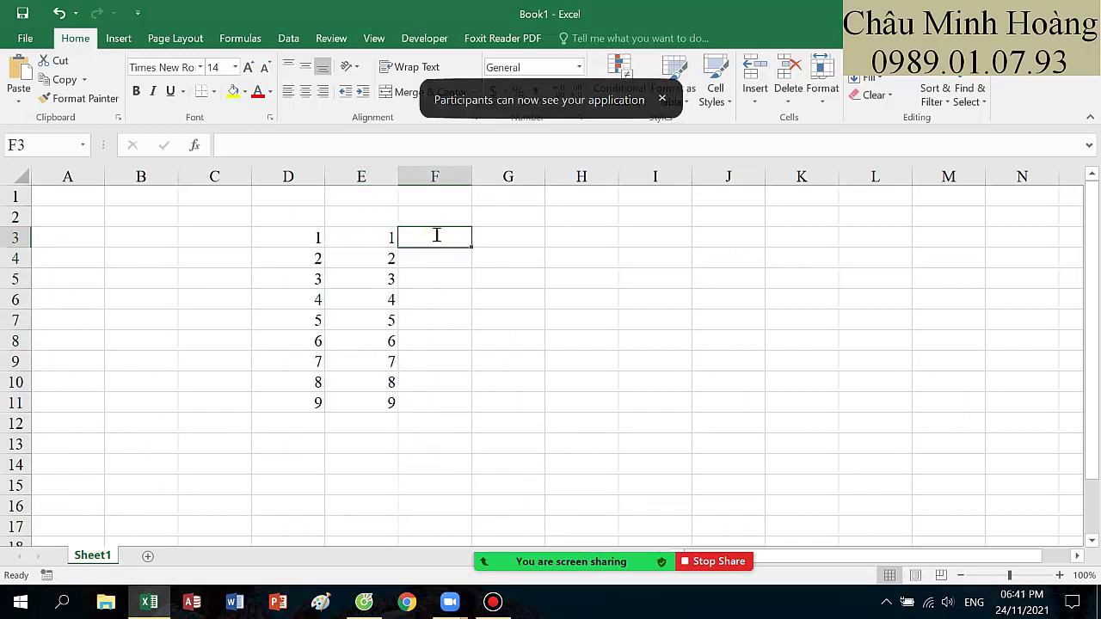
text(1)
key(Return)
click(439, 239)
click(869, 78)
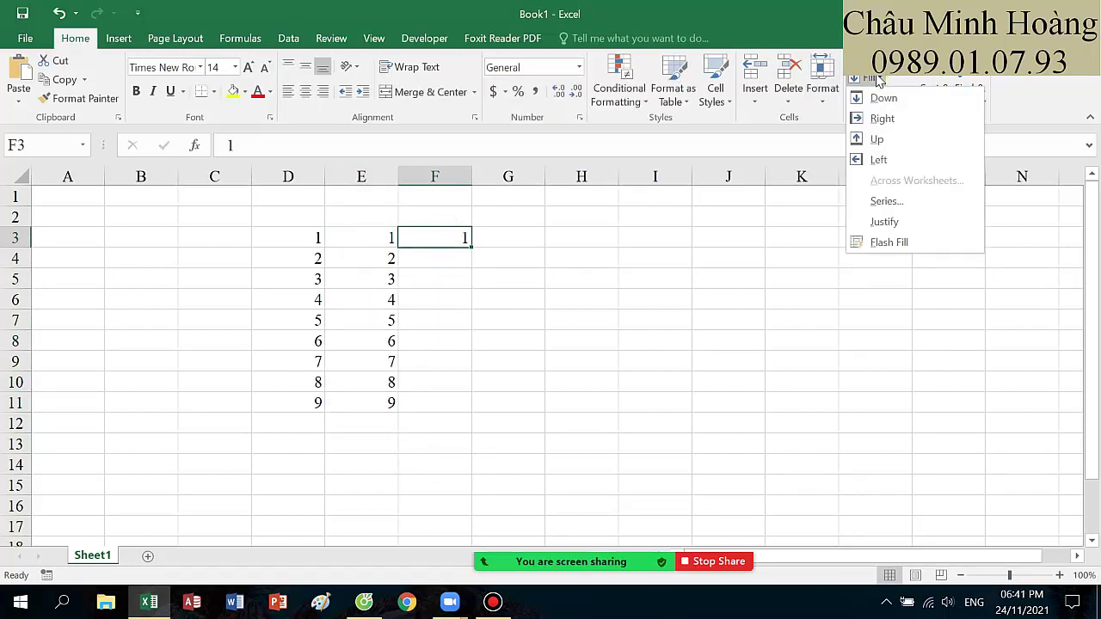
click(906, 207)
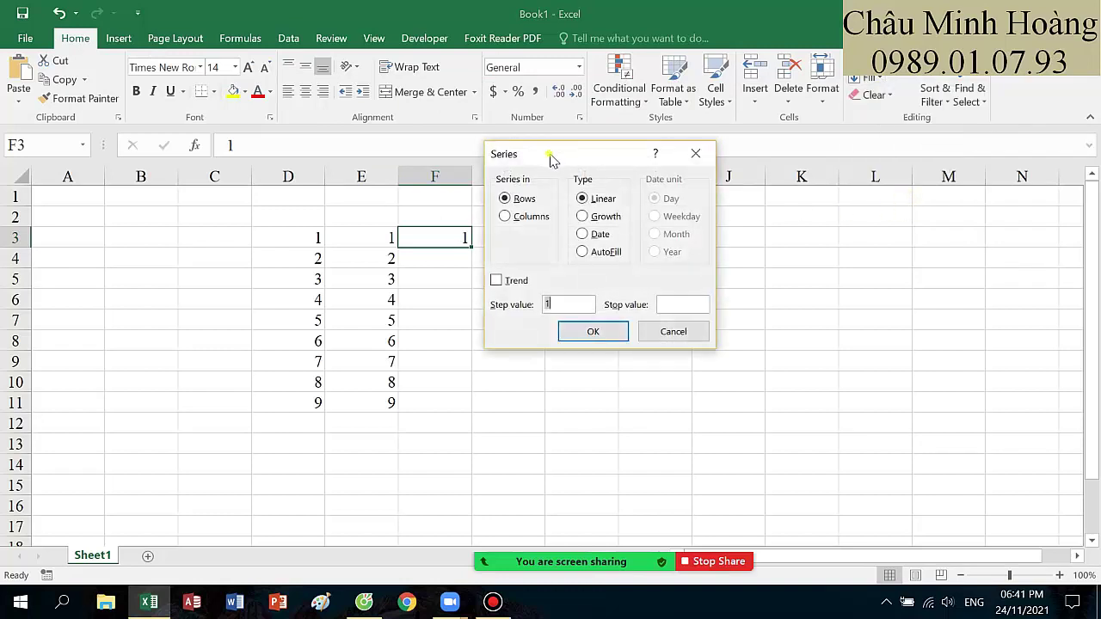
drag(551, 160, 710, 183)
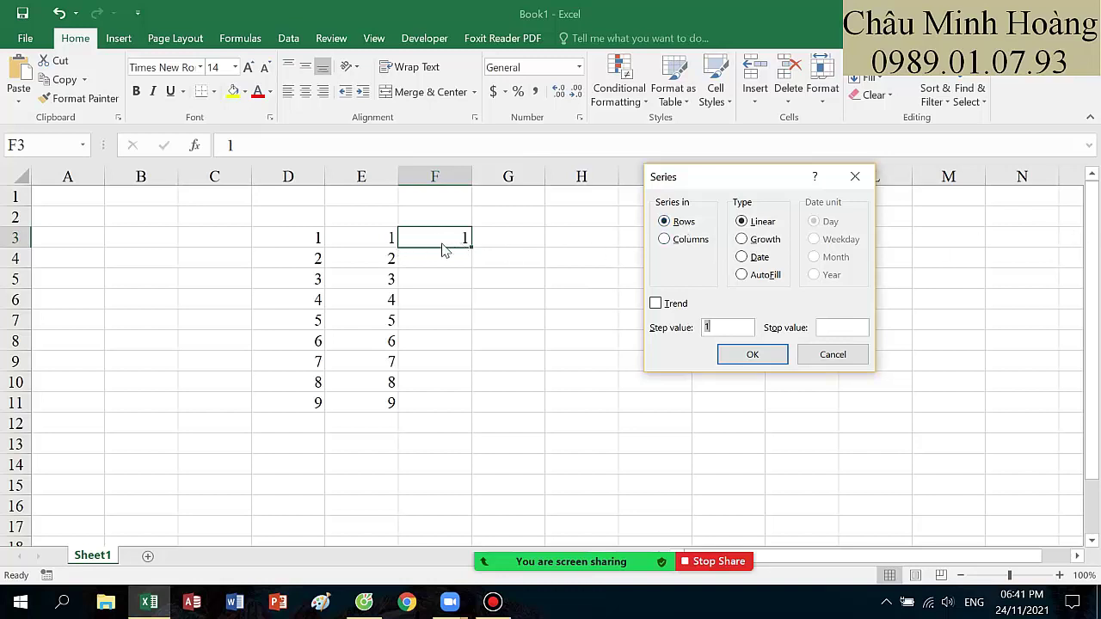
click(702, 243)
click(720, 330)
click(840, 329)
click(743, 352)
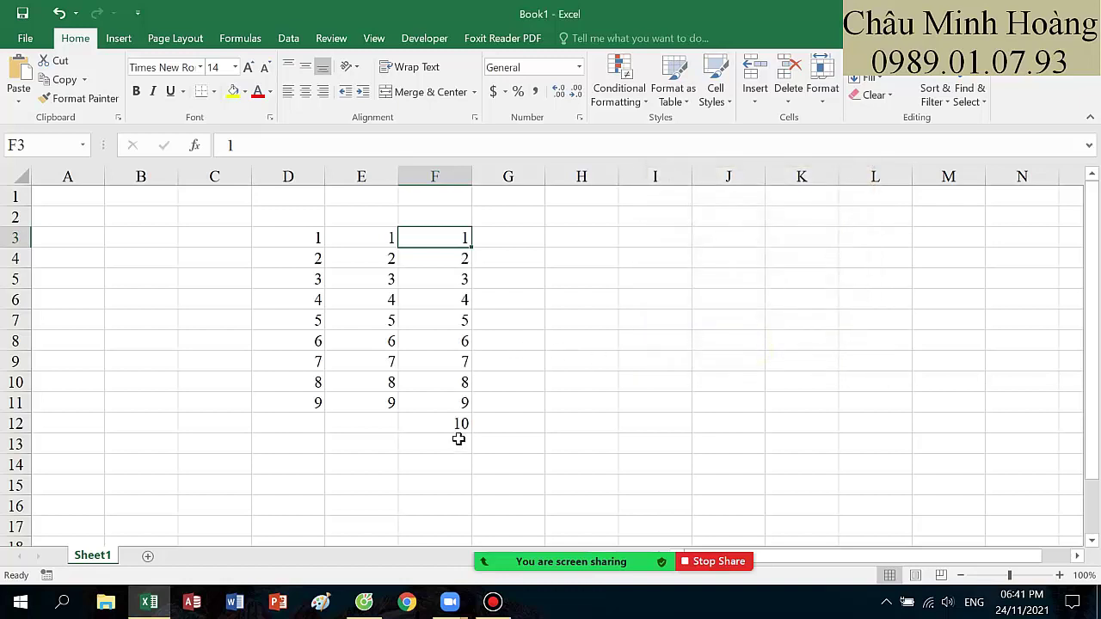
- Apply the custom number format 000# to the range D3:F12
click(295, 236)
drag(332, 239, 437, 425)
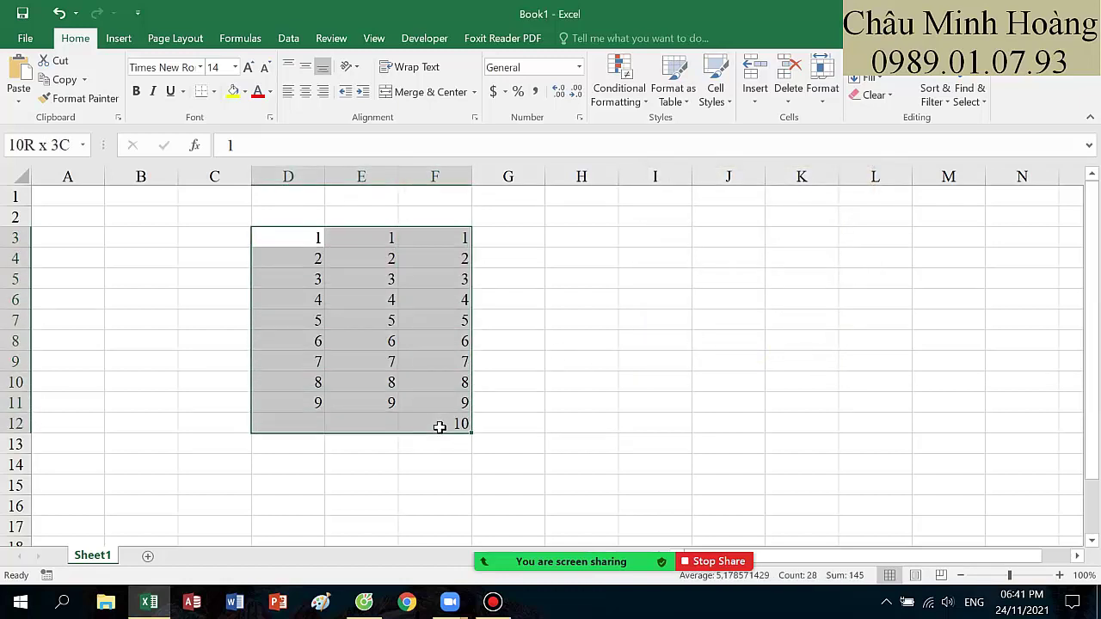
right_click(417, 344)
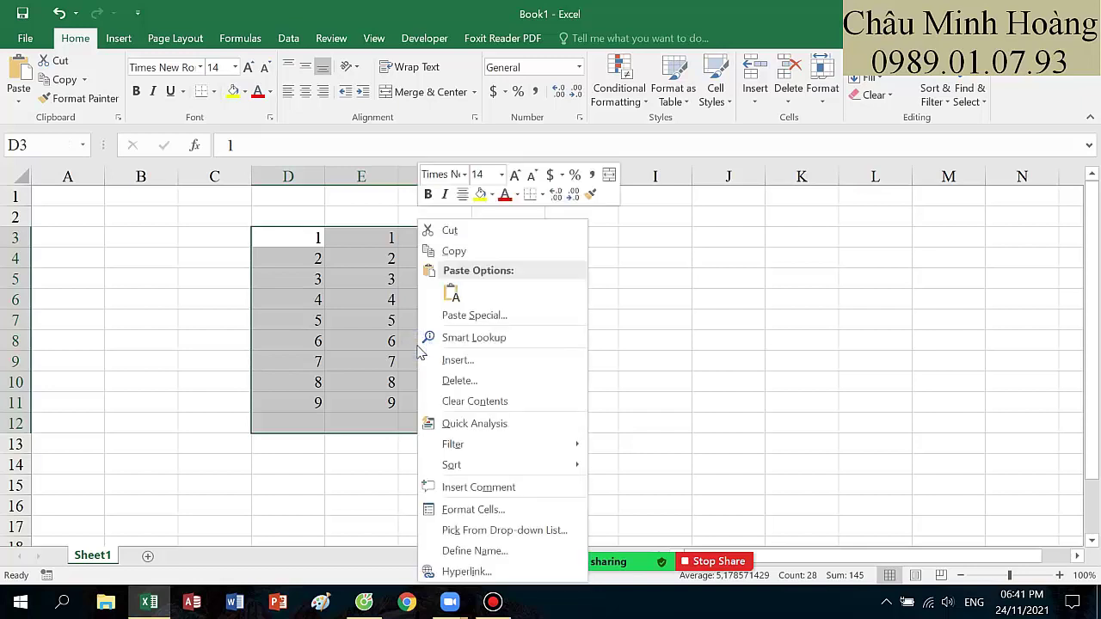
click(481, 511)
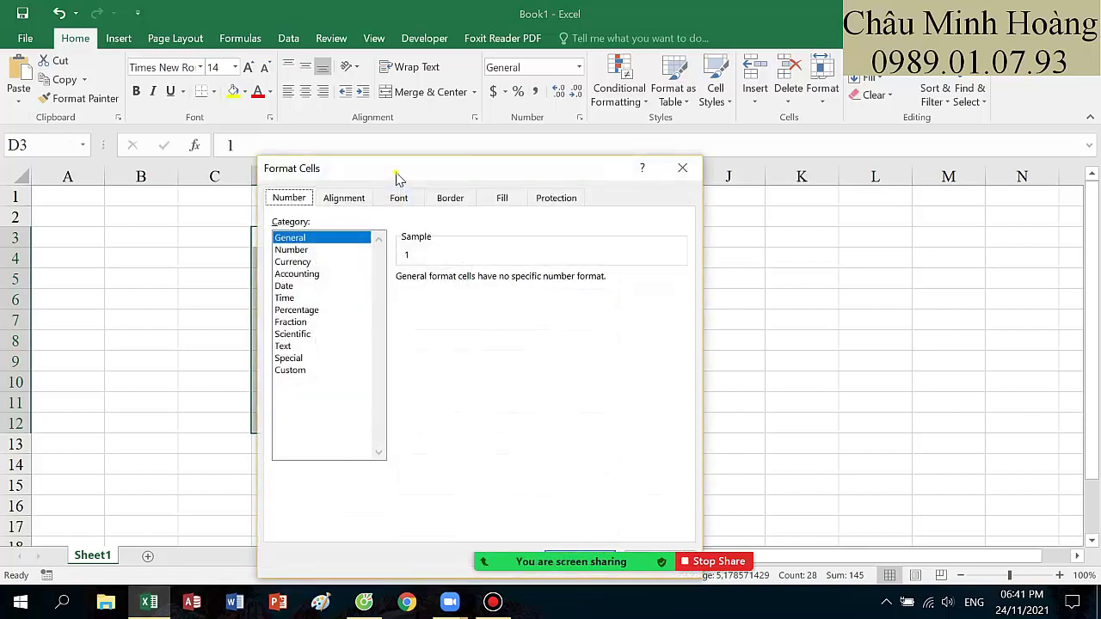
drag(399, 177, 662, 167)
click(557, 363)
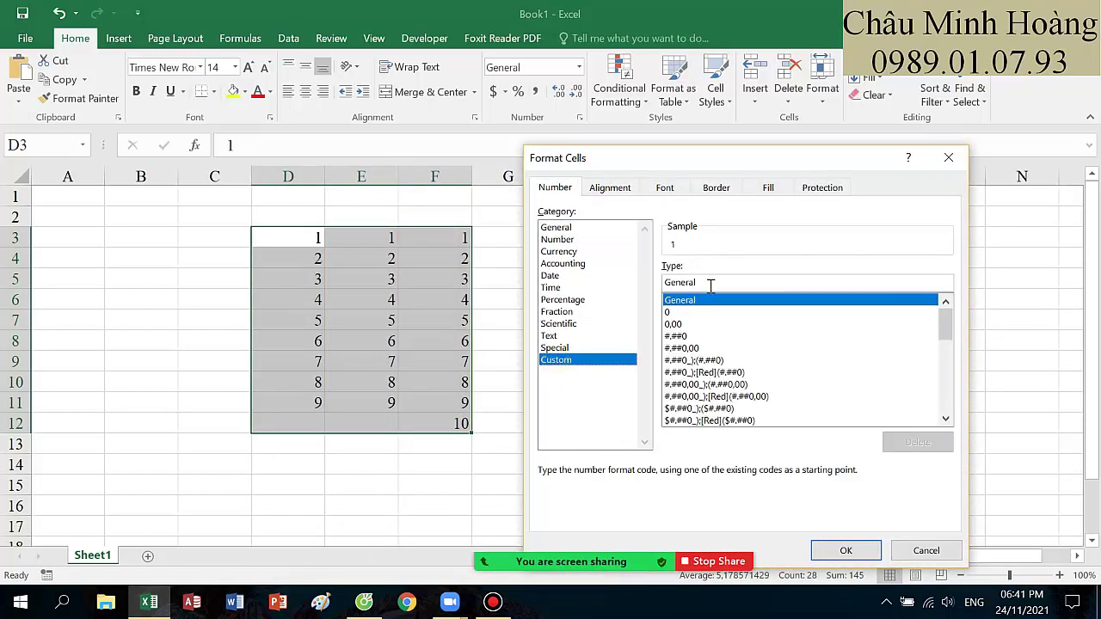
text(0)
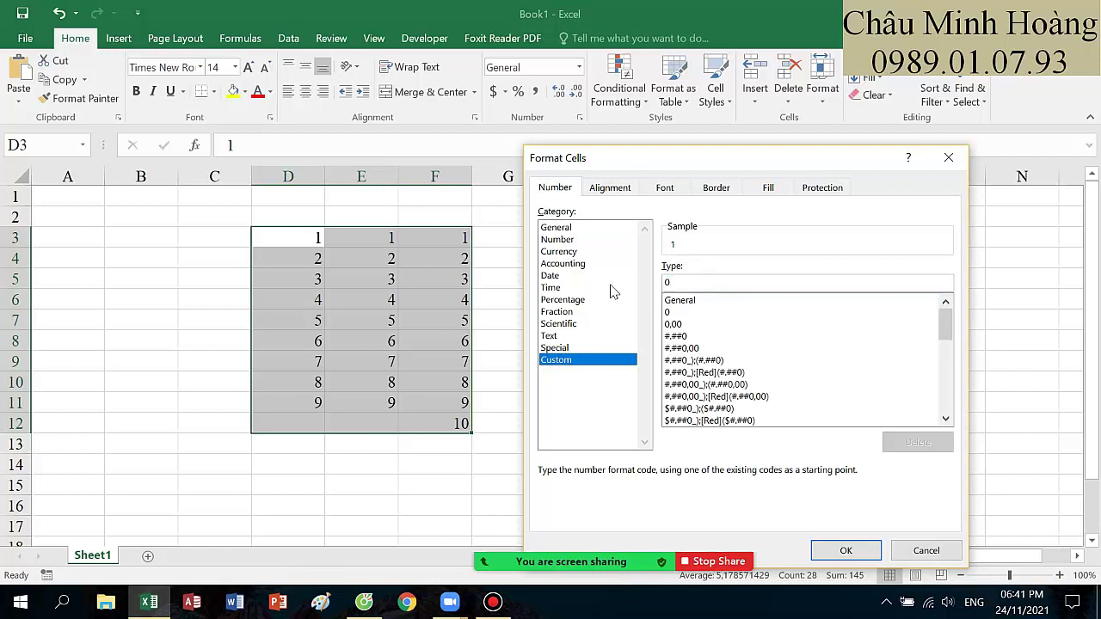
text(00)
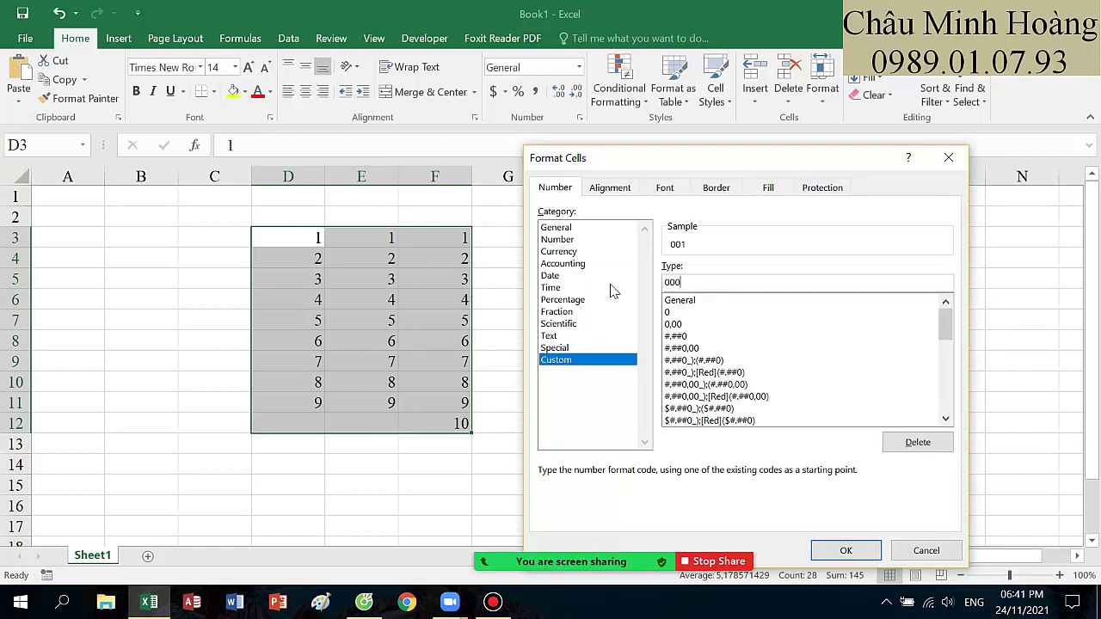
text(#)
key(Return)
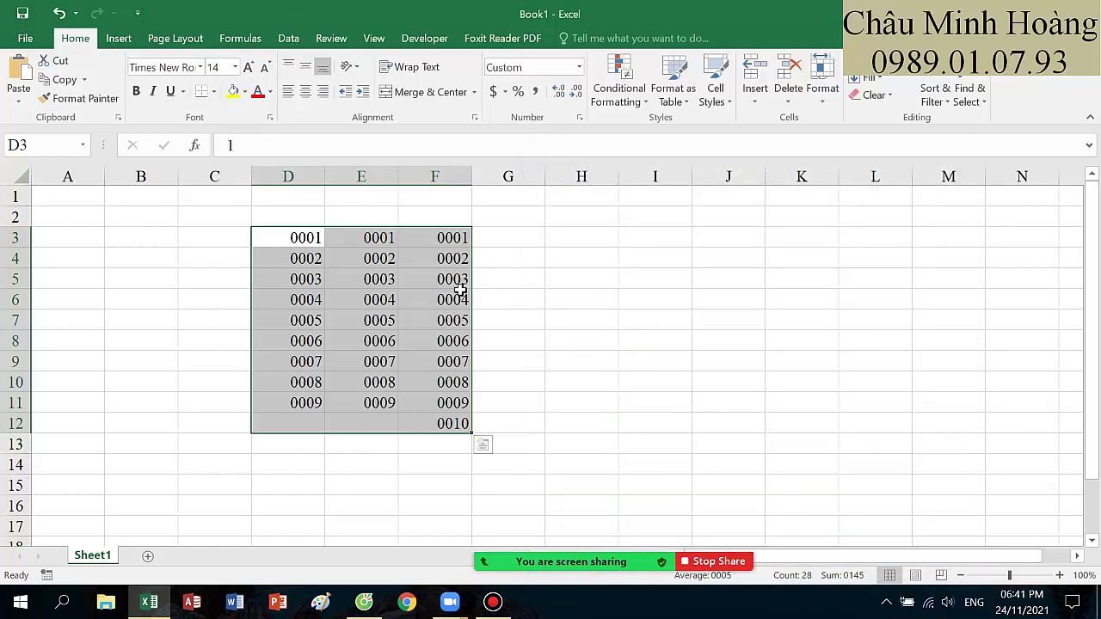
drag(307, 243, 456, 428)
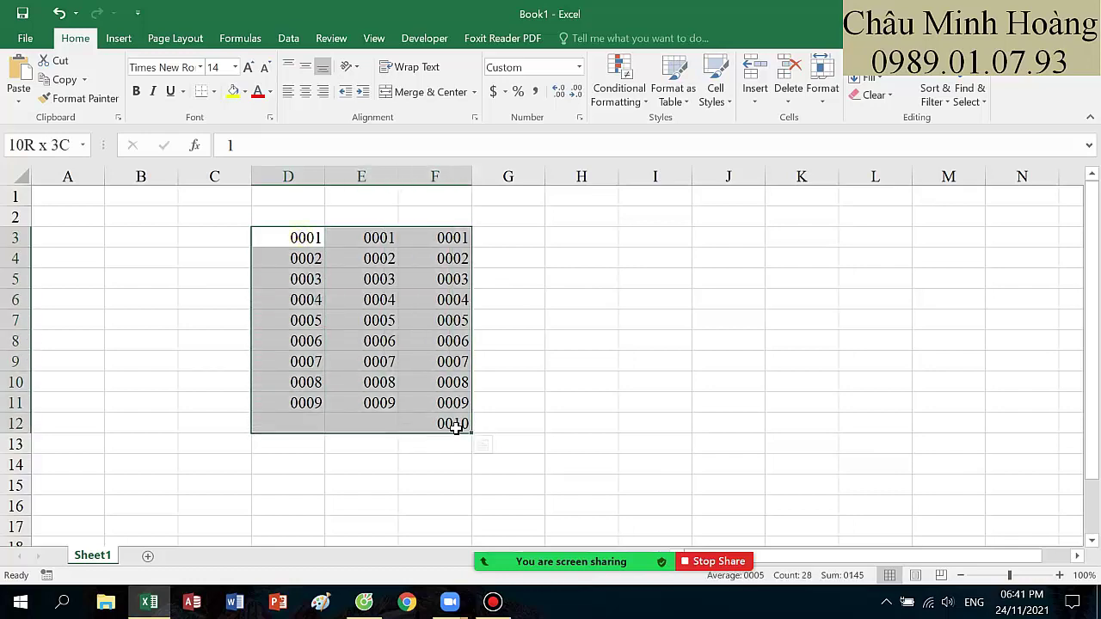
click(493, 601)
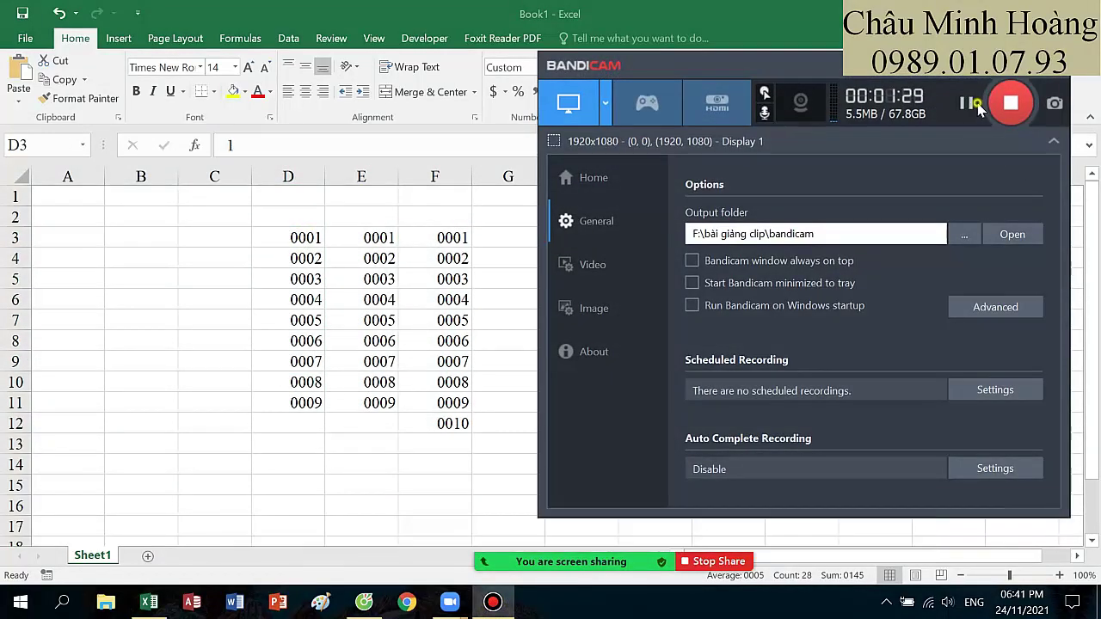
click(1029, 66)
click(616, 288)
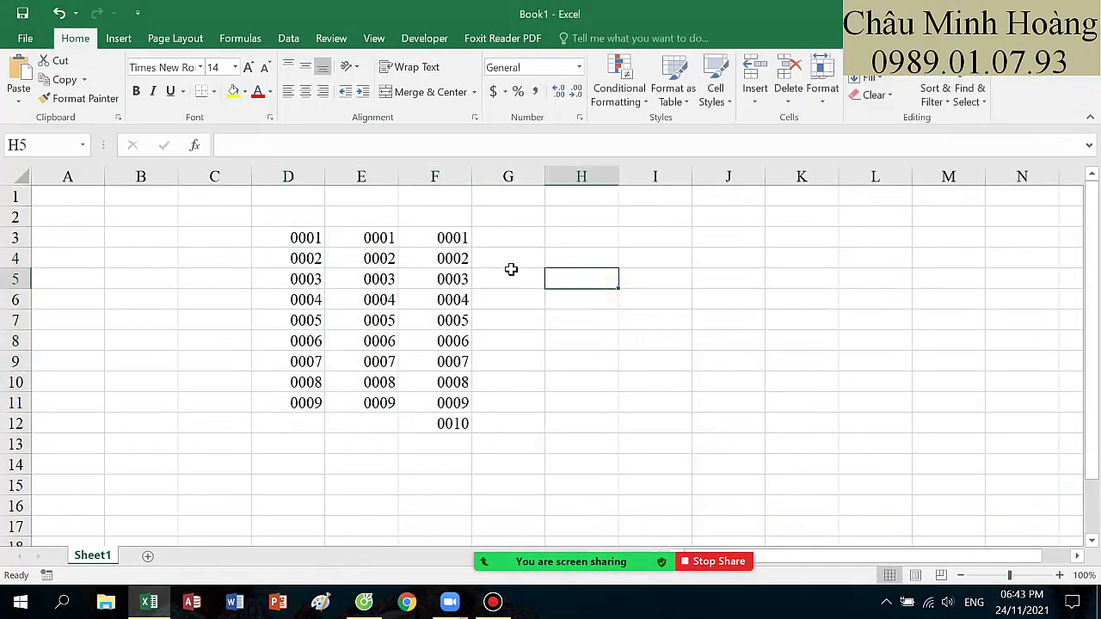
- Enter 23000 in G3 and 34566 in G4
click(521, 238)
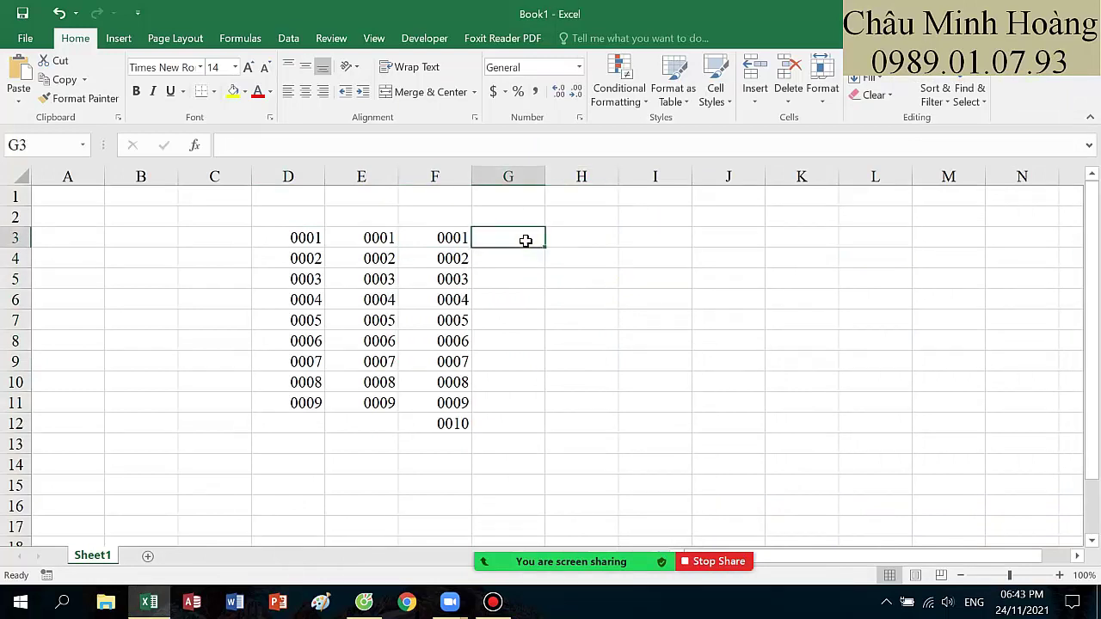
text(23000)
key(Return)
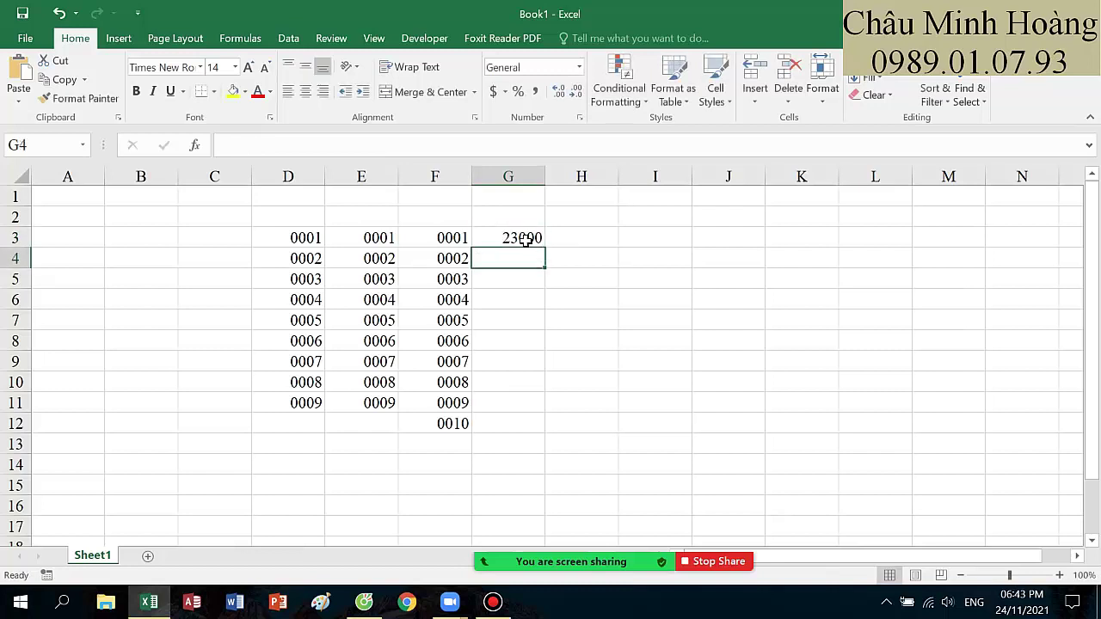
click(525, 239)
click(528, 258)
text(34566)
click(550, 297)
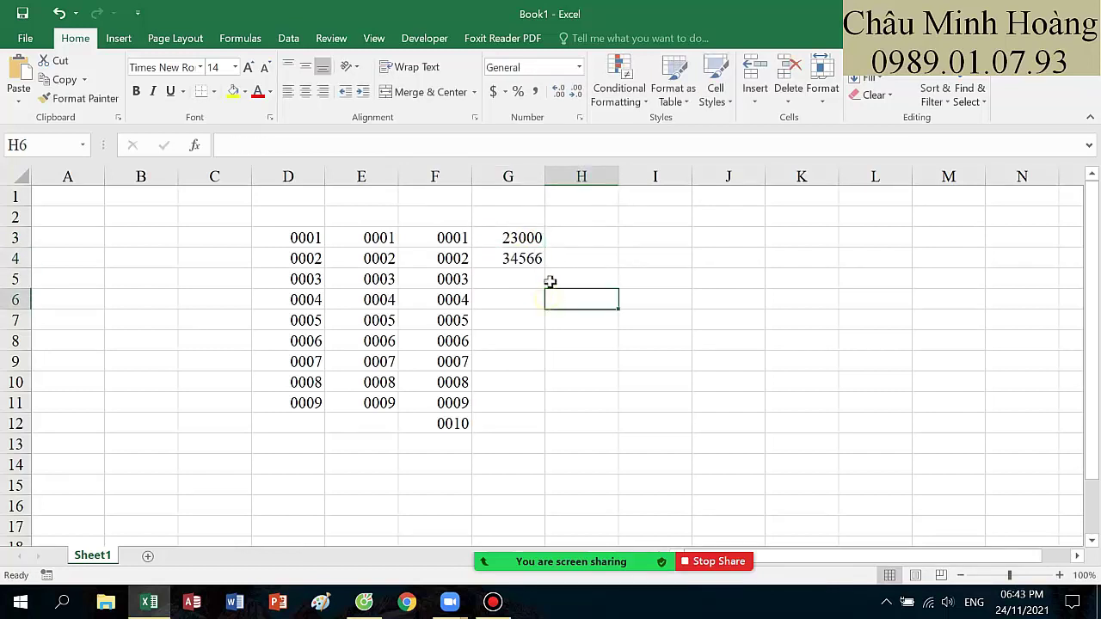
- Replace the General format code with the custom number code #,### for cells G3:G11
drag(513, 238, 575, 417)
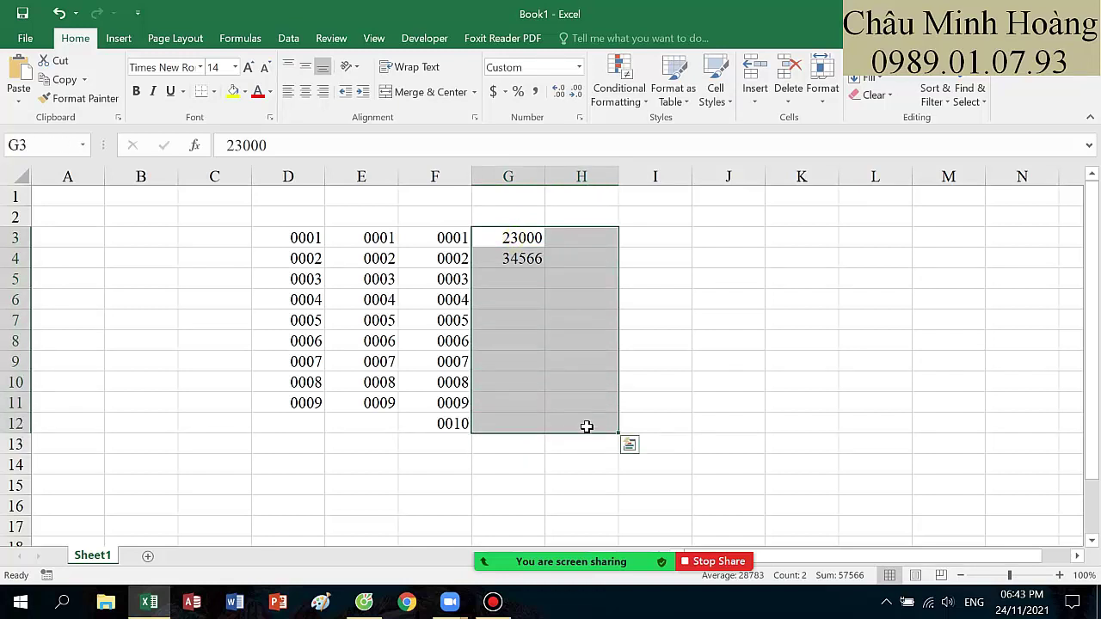
click(518, 239)
drag(518, 239, 506, 394)
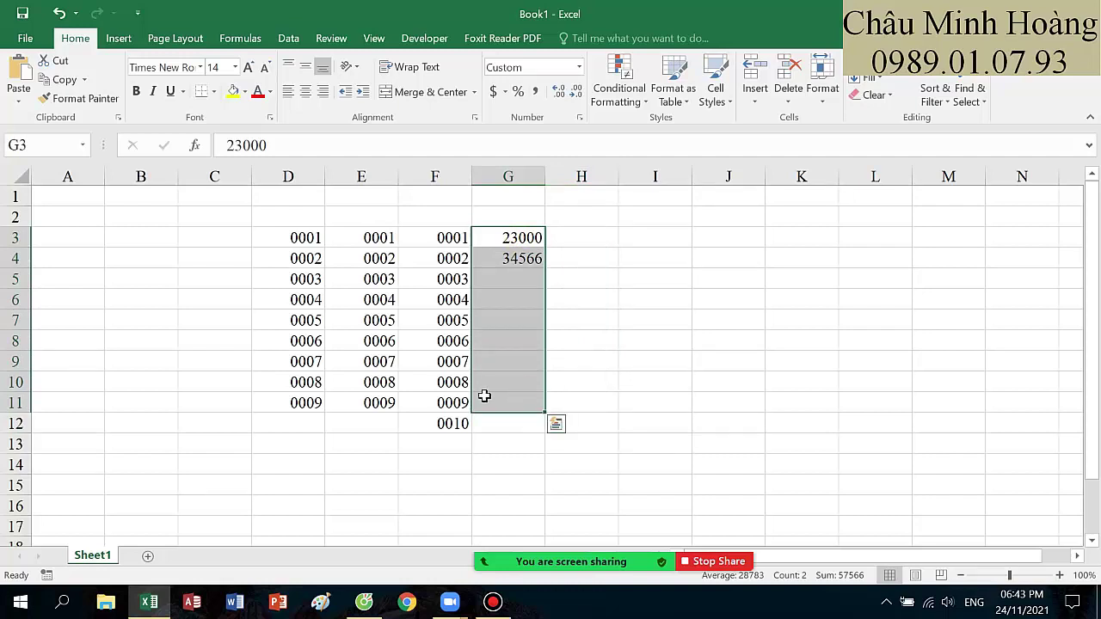
right_click(498, 302)
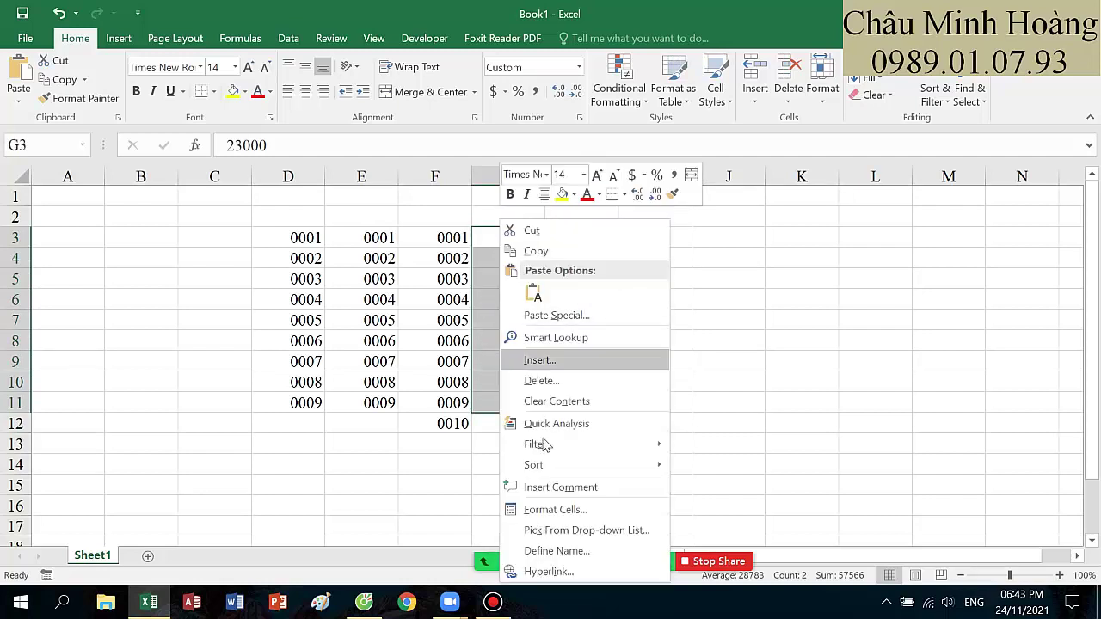
click(551, 510)
drag(435, 172, 653, 165)
click(728, 365)
drag(759, 282, 699, 286)
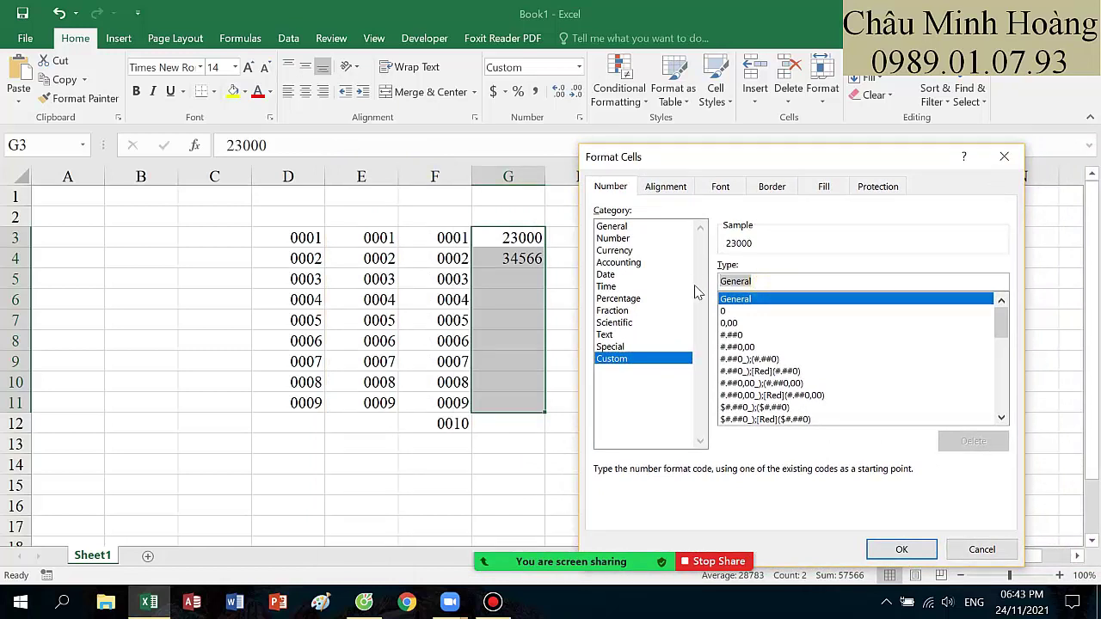
key(BackSpace)
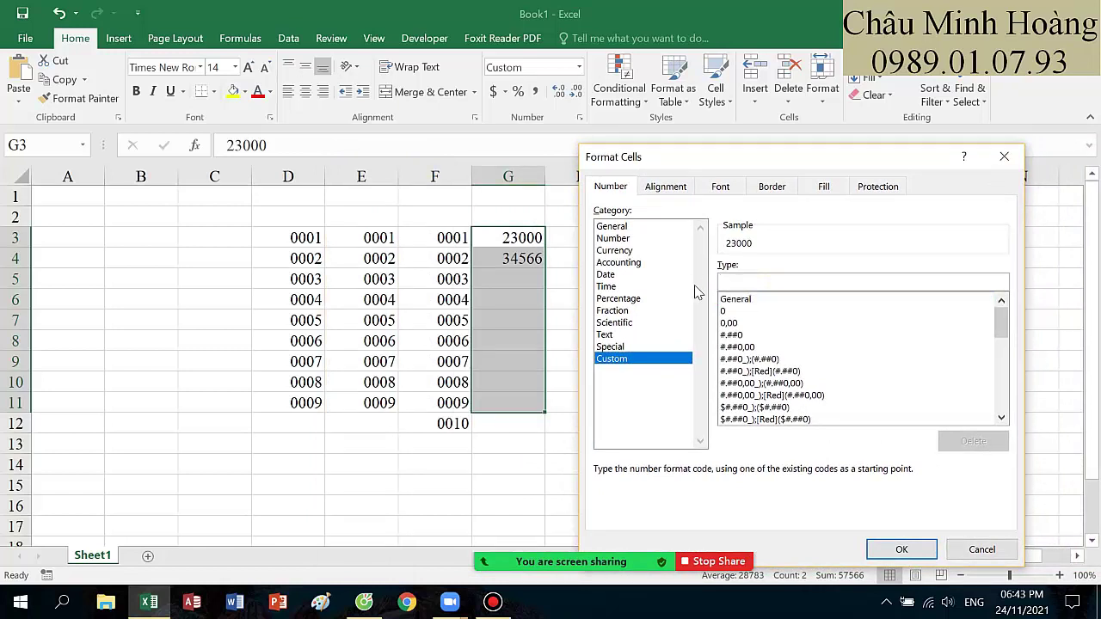
text(#)
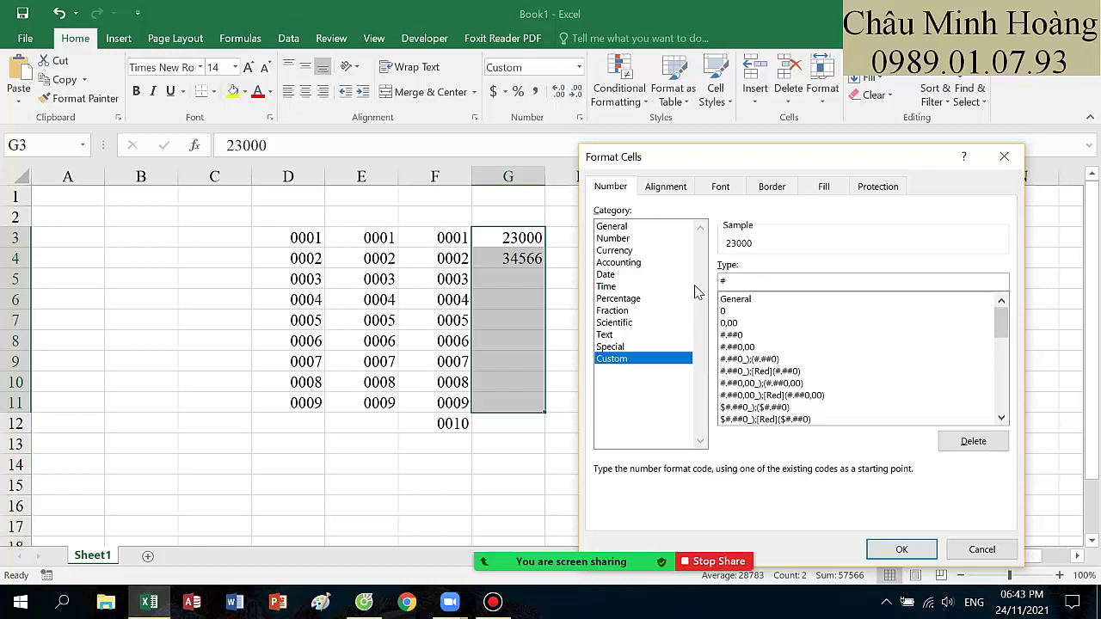
text(,)
text(###)
- Append a quoted Vietnamese đồng currency suffix to the custom number format code
text("VND)
text(")
key(BackSpace)
key(BackSpace)
key(BackSpace)
text(ồng")
click(493, 602)
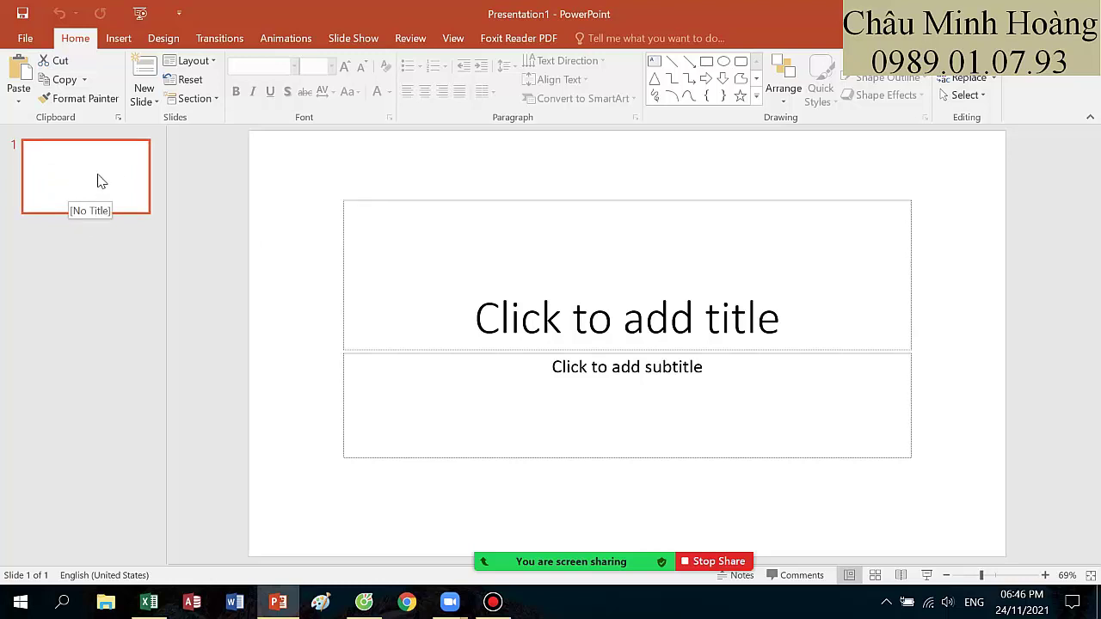
click(374, 39)
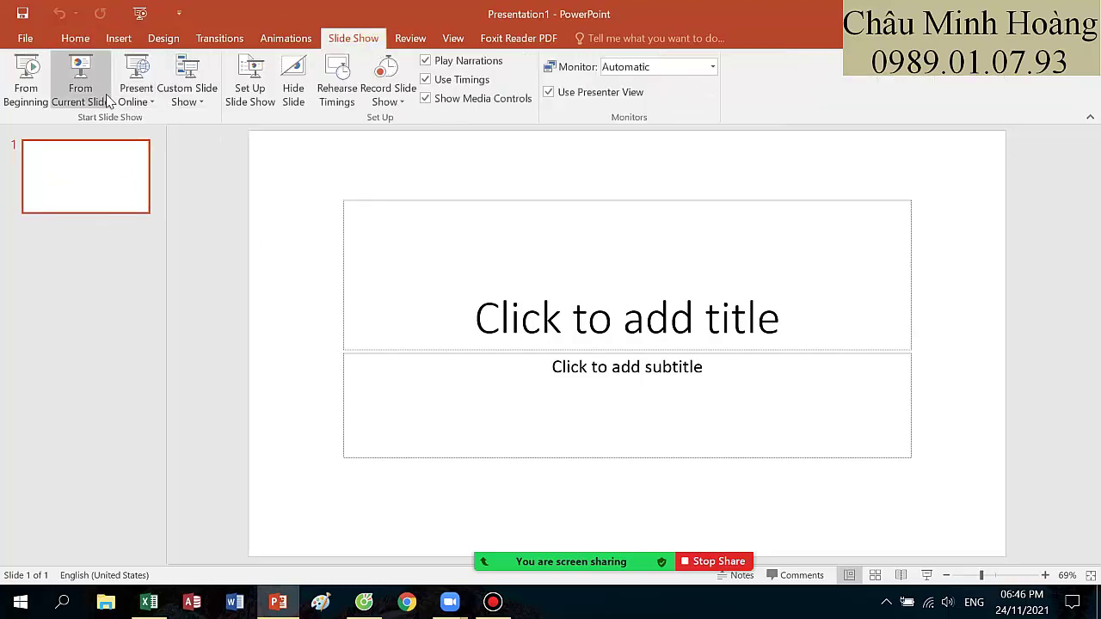
click(452, 38)
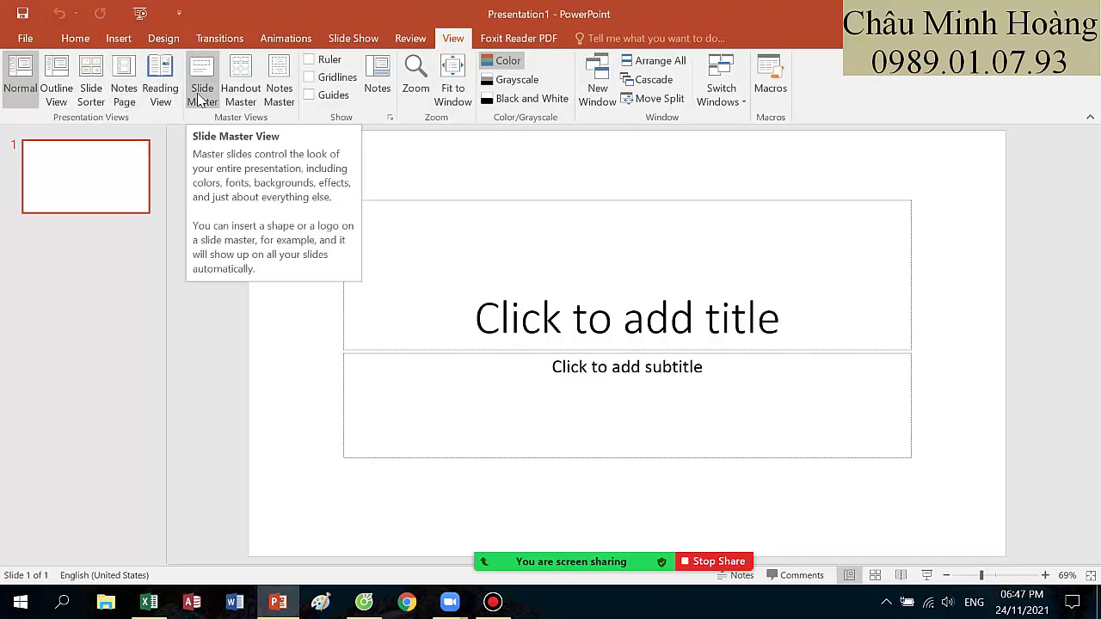
click(74, 37)
- Insert ten new slides after the empty title slide in the presentation
click(86, 191)
key(Return)
key(Return)
key(Return)
key(Return)
key(Return)
key(Return)
key(Return)
key(Return)
key(Return)
key(Return)
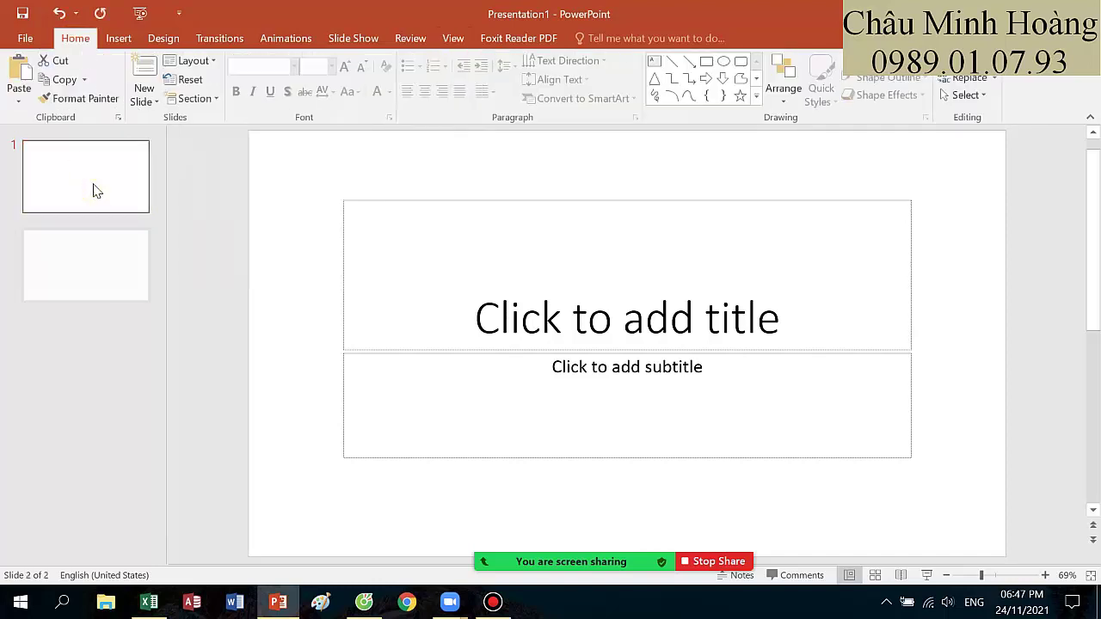
- Add an automatically updating date, slide numbers and the footer "Tin Học Nông Lâm" to all slides, and check slide 3
scroll(96, 191, up, 5)
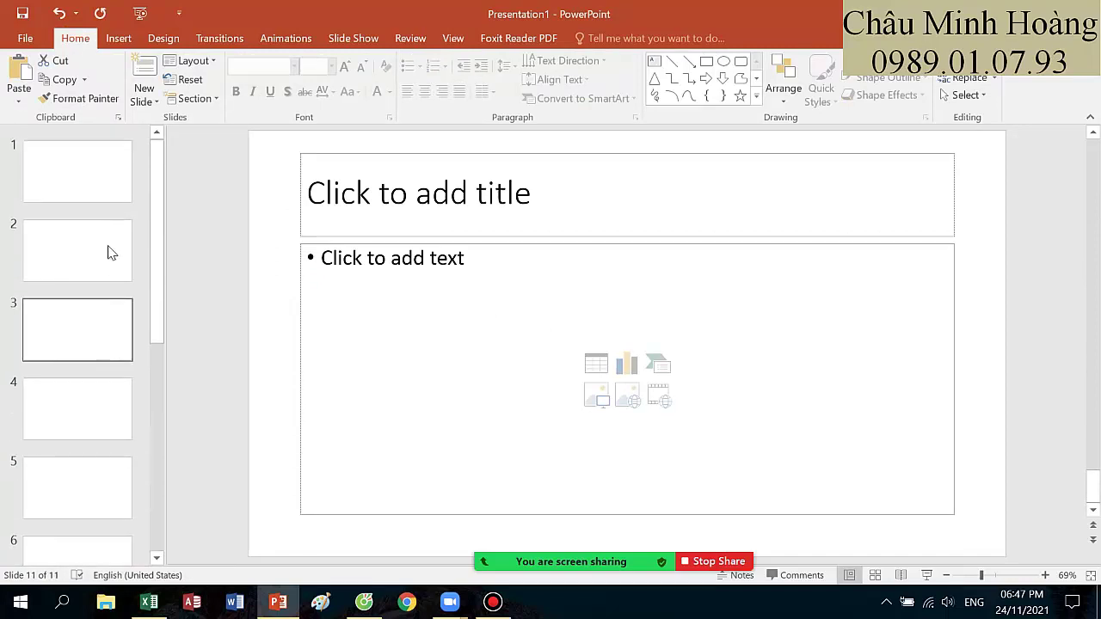
click(83, 187)
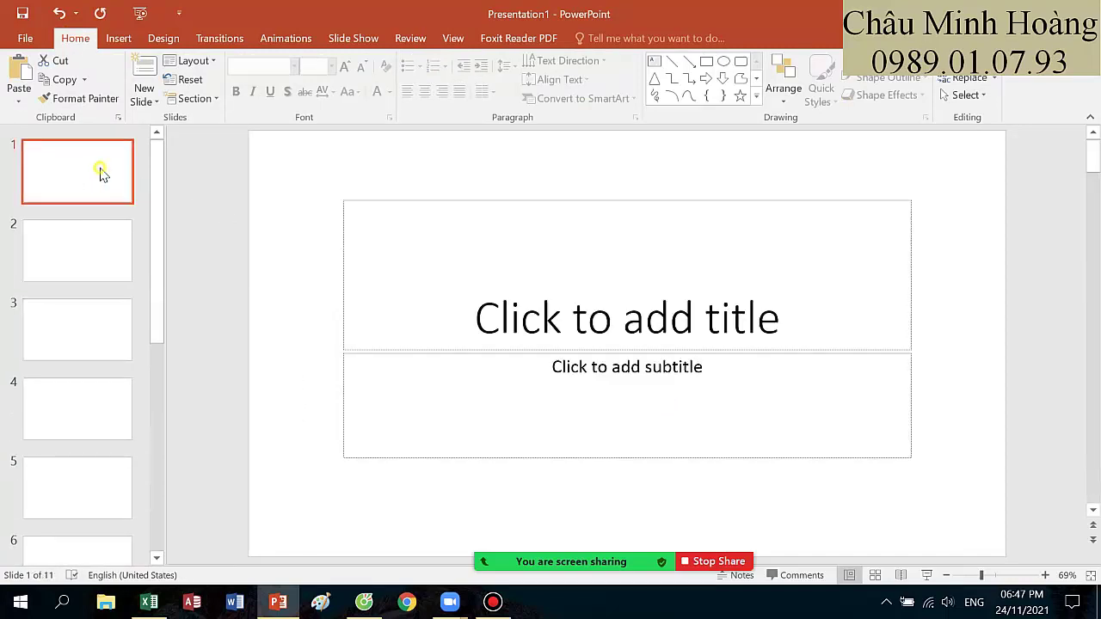
click(123, 41)
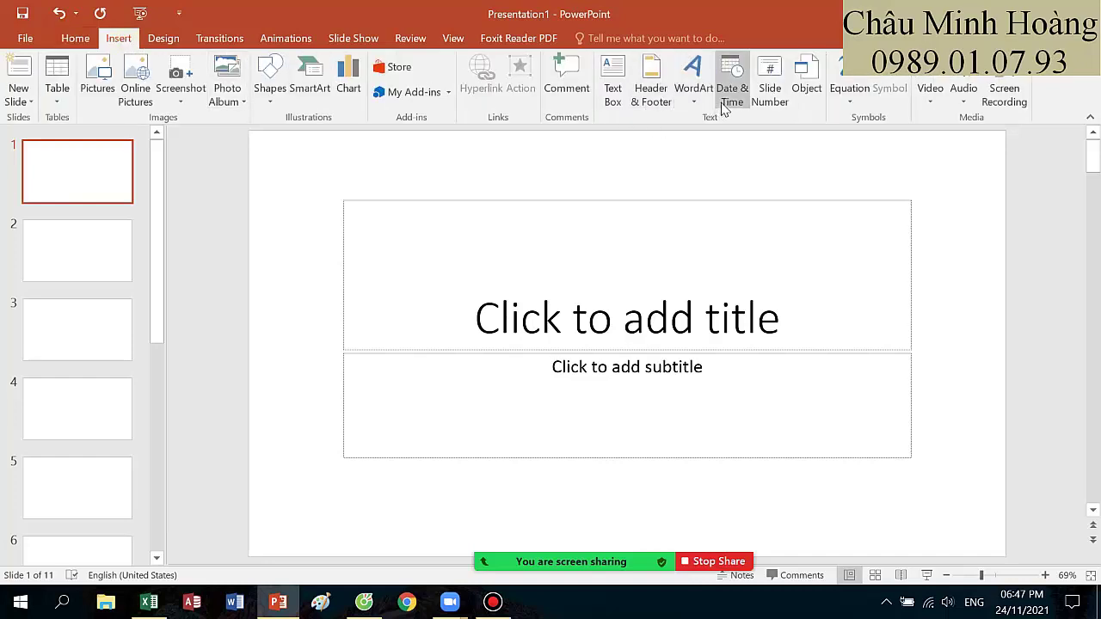
click(761, 103)
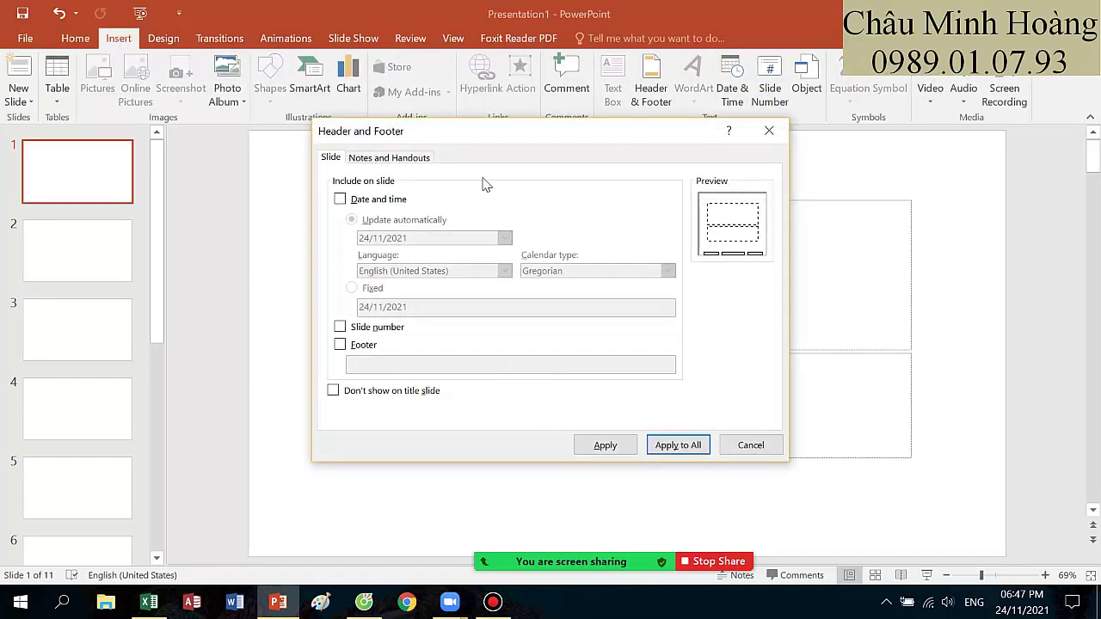
click(385, 201)
click(384, 328)
click(365, 347)
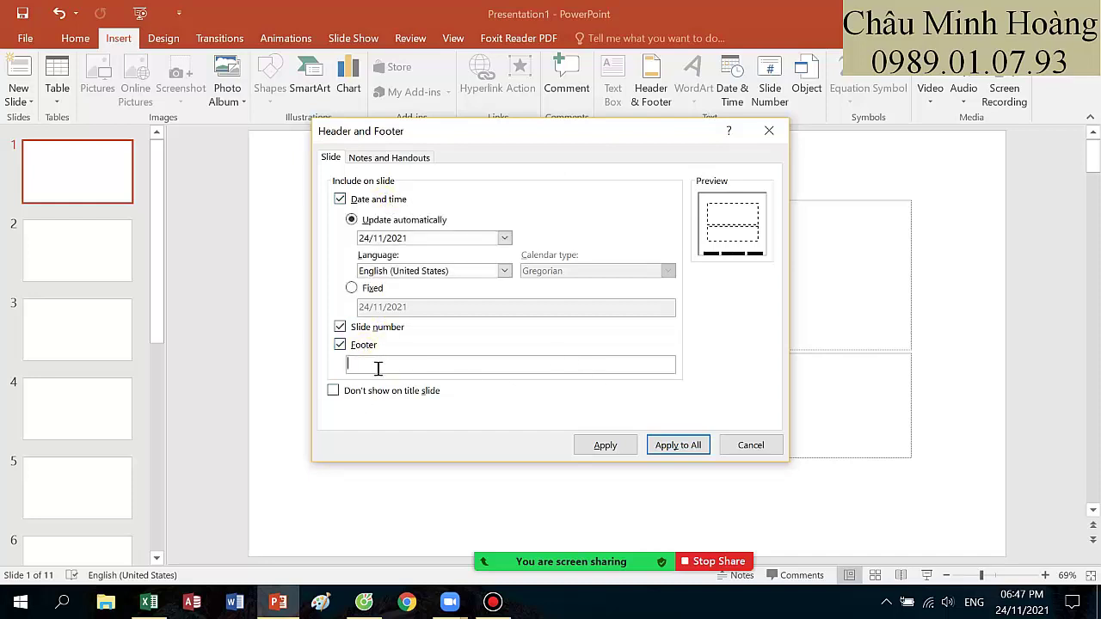
text(t)
click(675, 445)
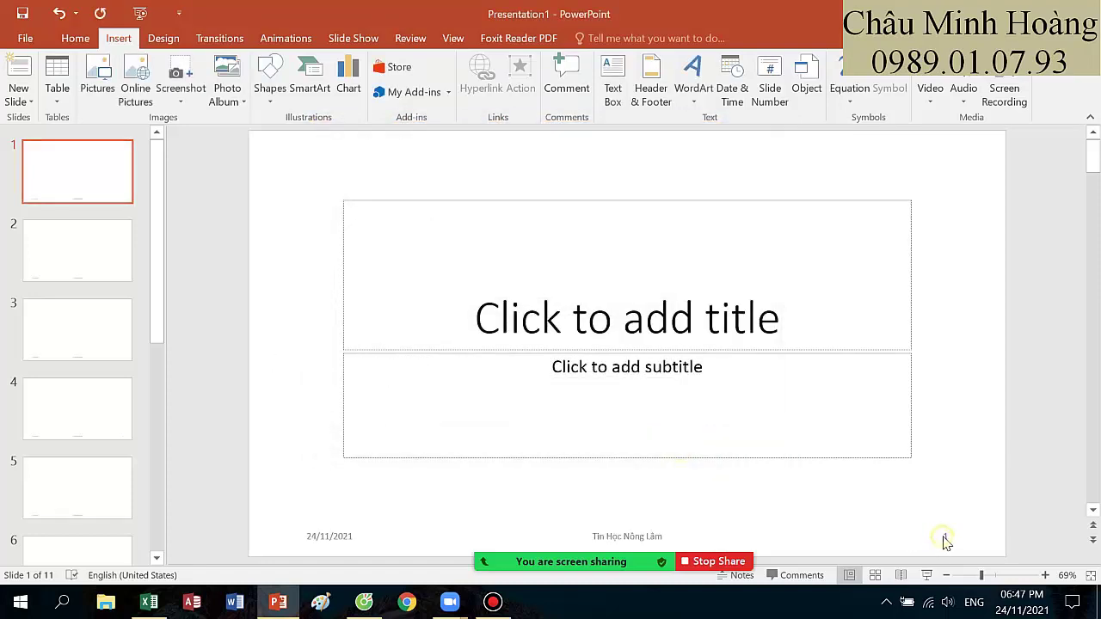
click(946, 537)
click(950, 499)
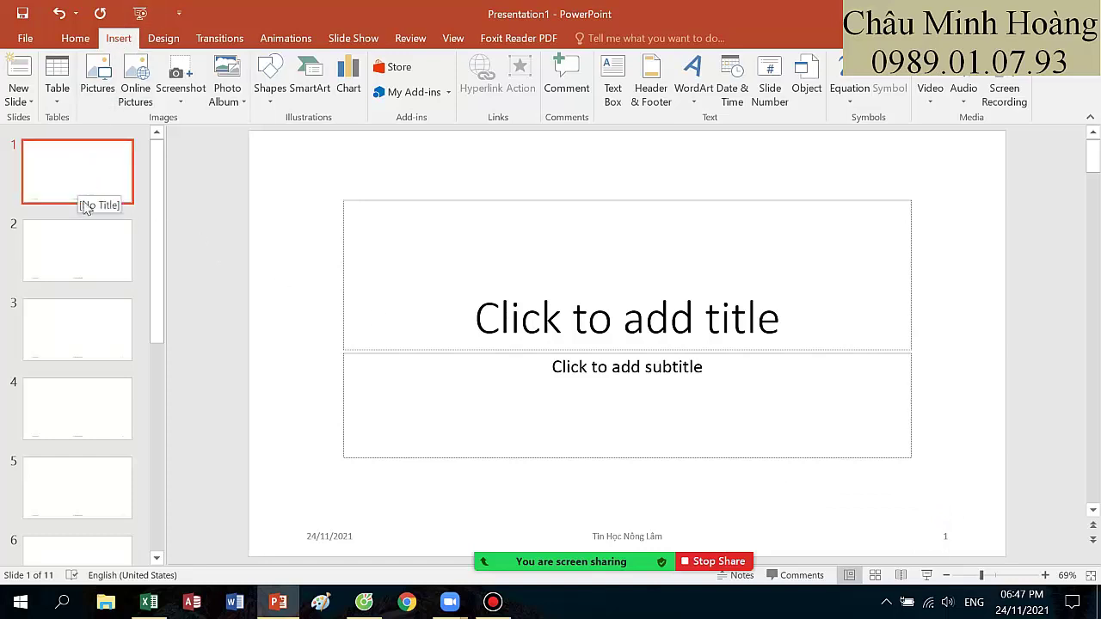
click(84, 352)
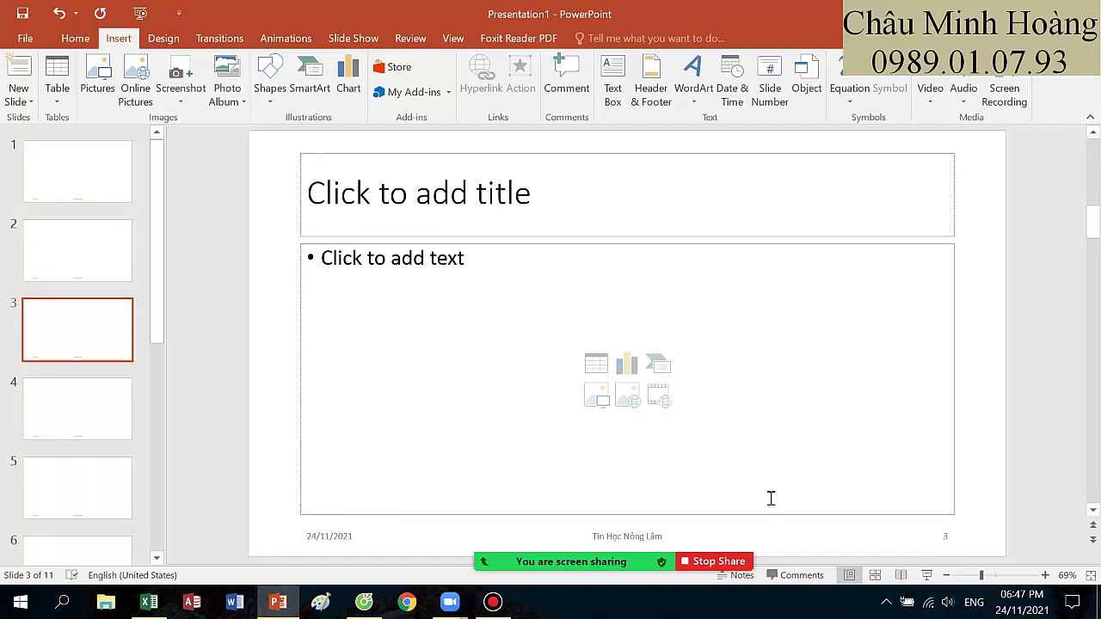
- Hide the date, slide number and footer on the title slide, and check them on the following slides
click(62, 158)
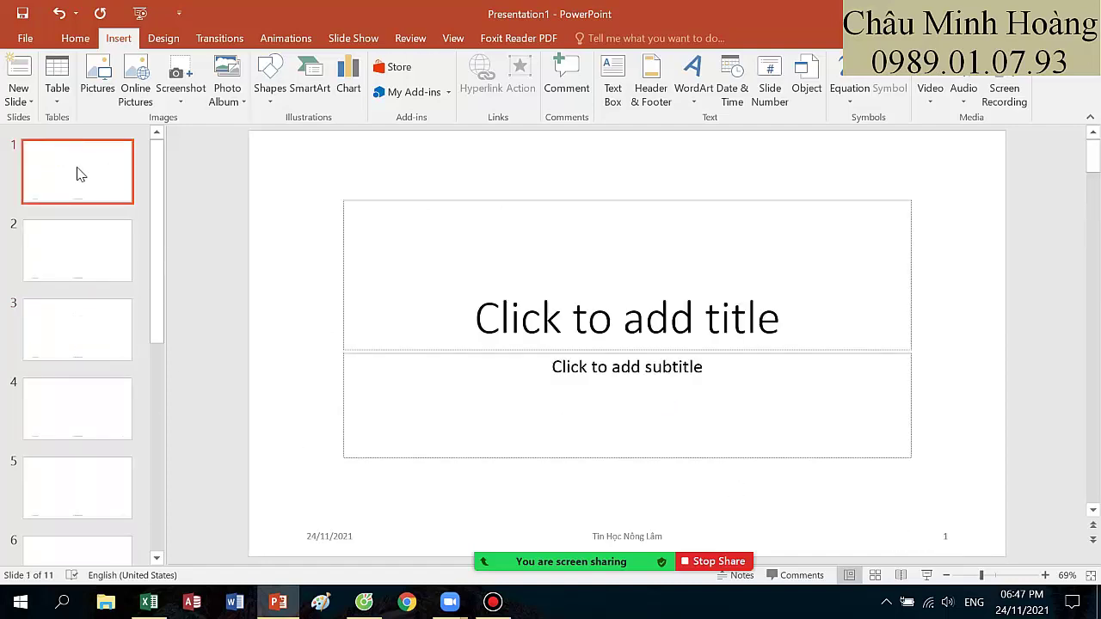
click(771, 95)
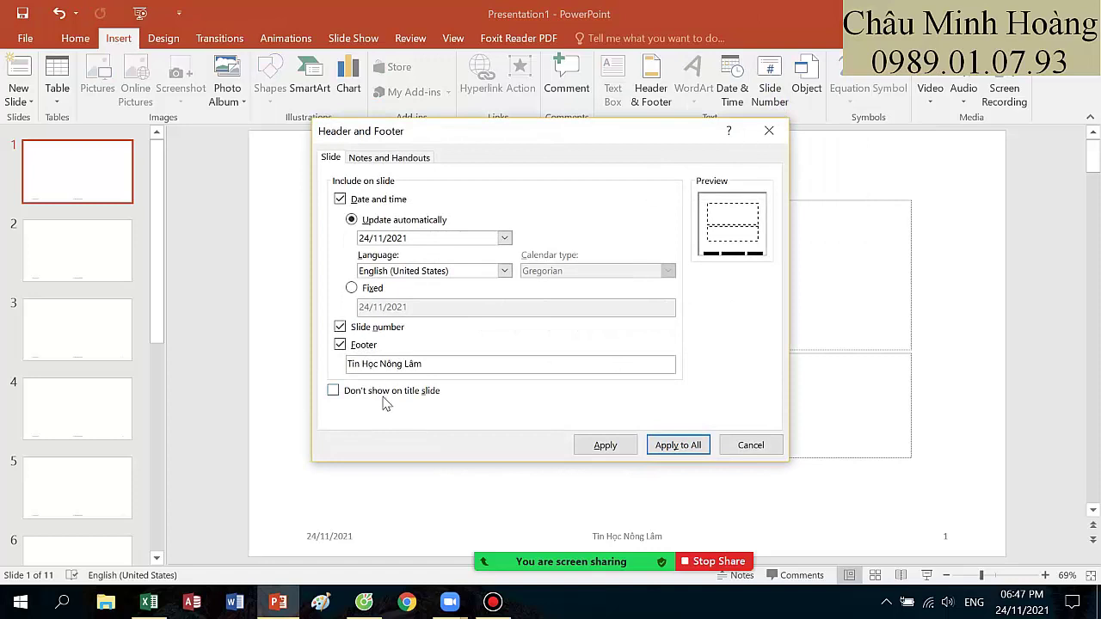
click(377, 393)
click(594, 447)
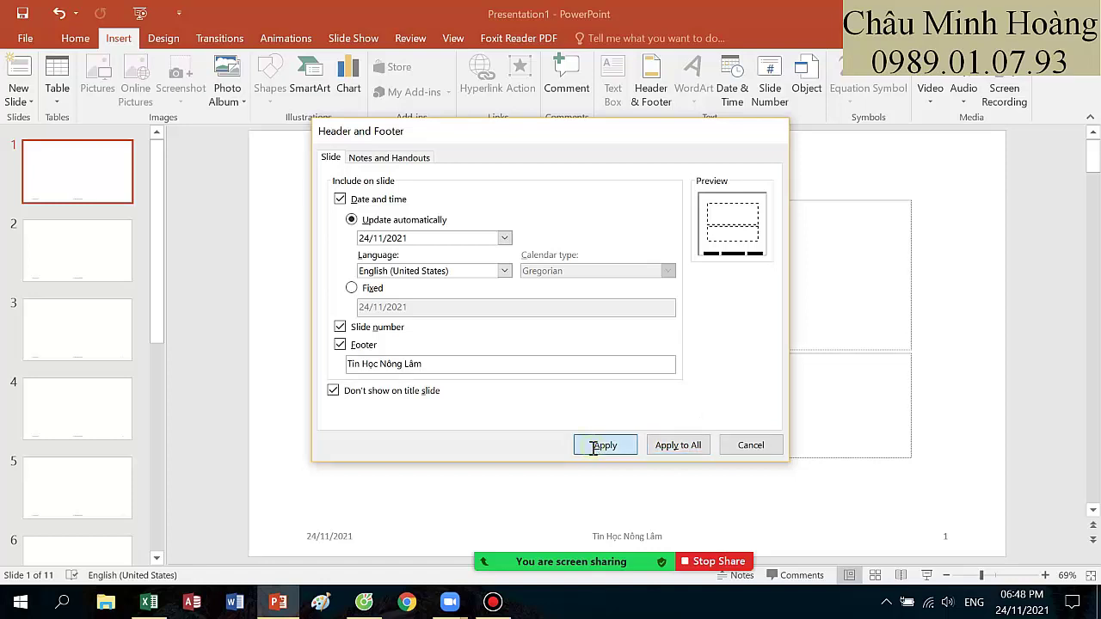
click(92, 277)
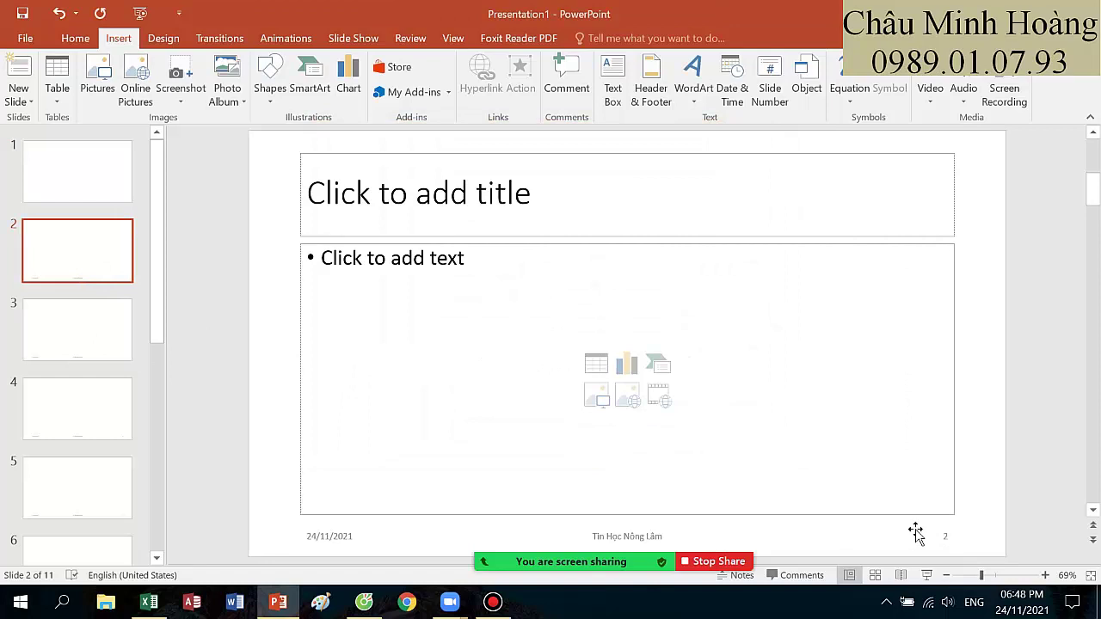
click(97, 324)
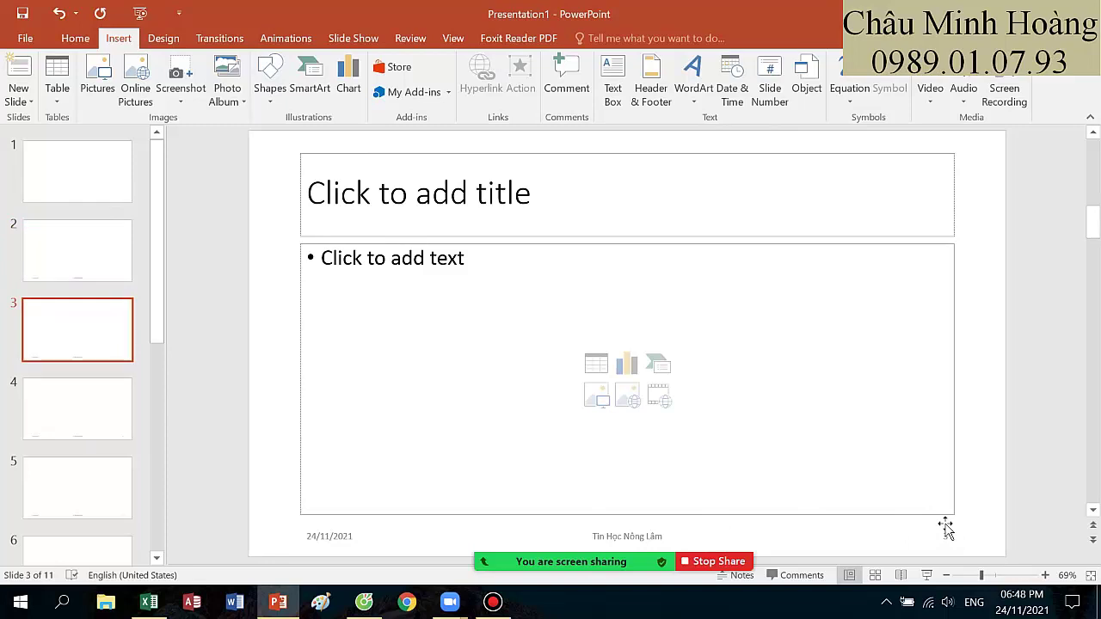
click(94, 195)
click(94, 250)
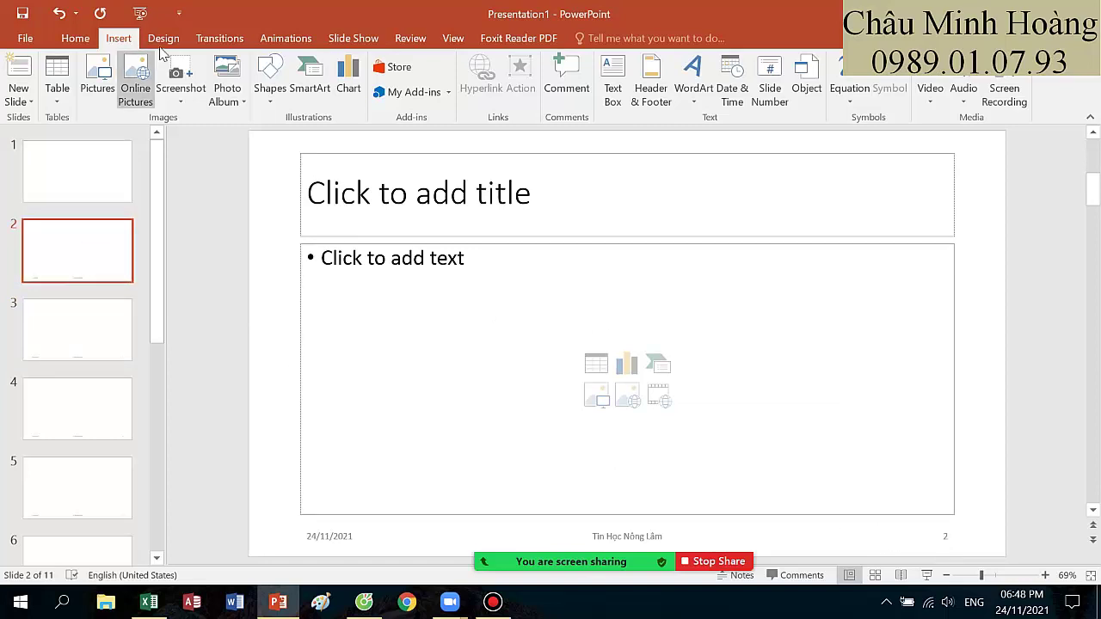
- Set slide numbering to start from 0 in the custom slide size settings
click(160, 41)
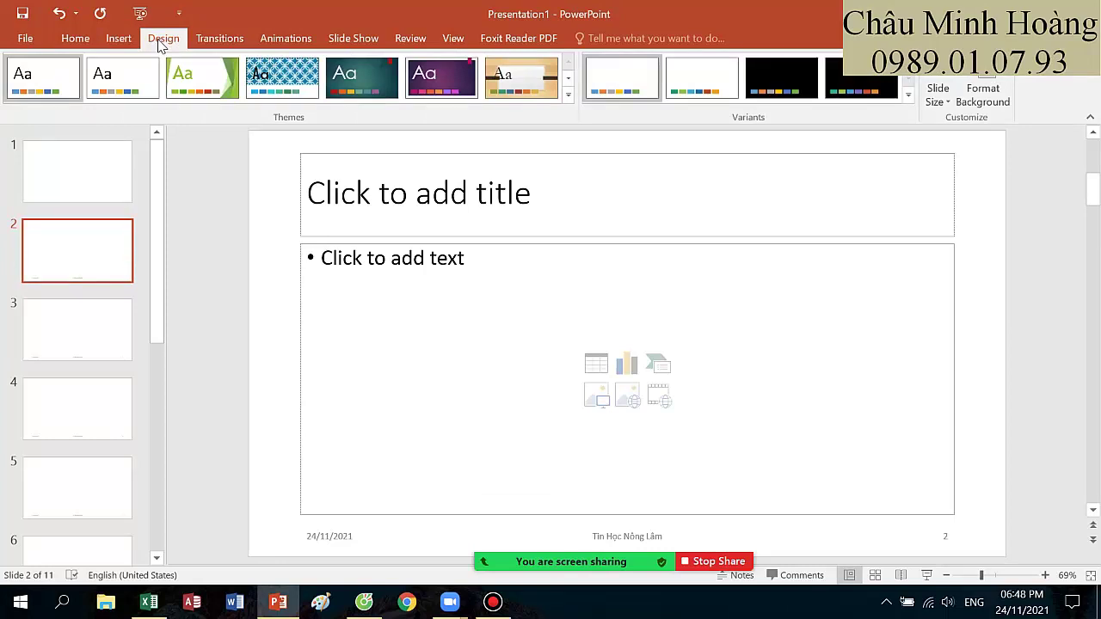
click(937, 98)
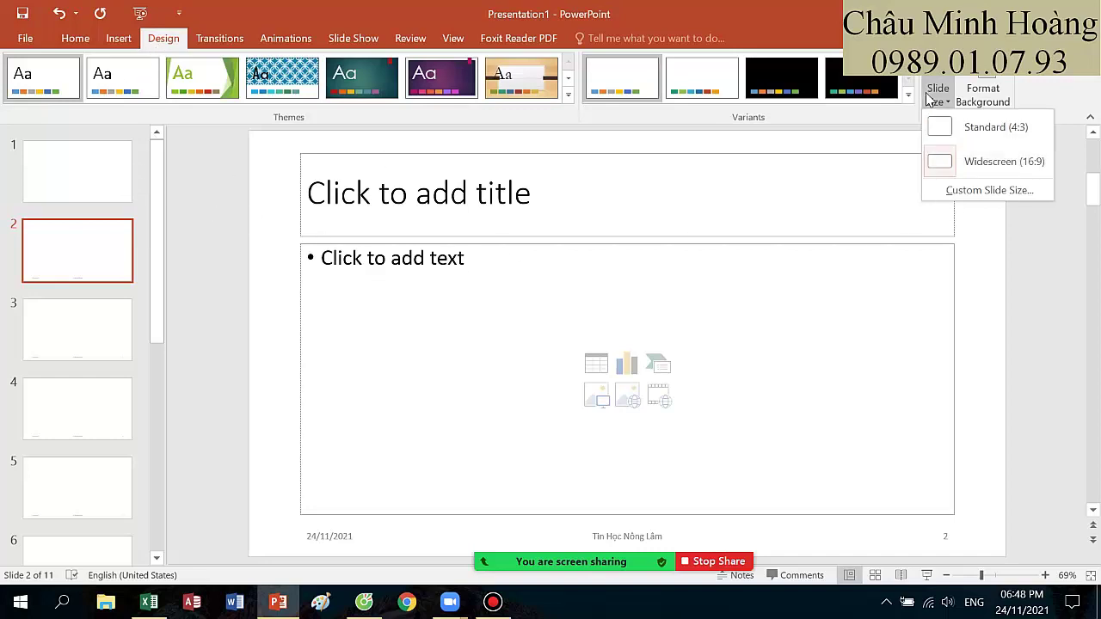
click(989, 190)
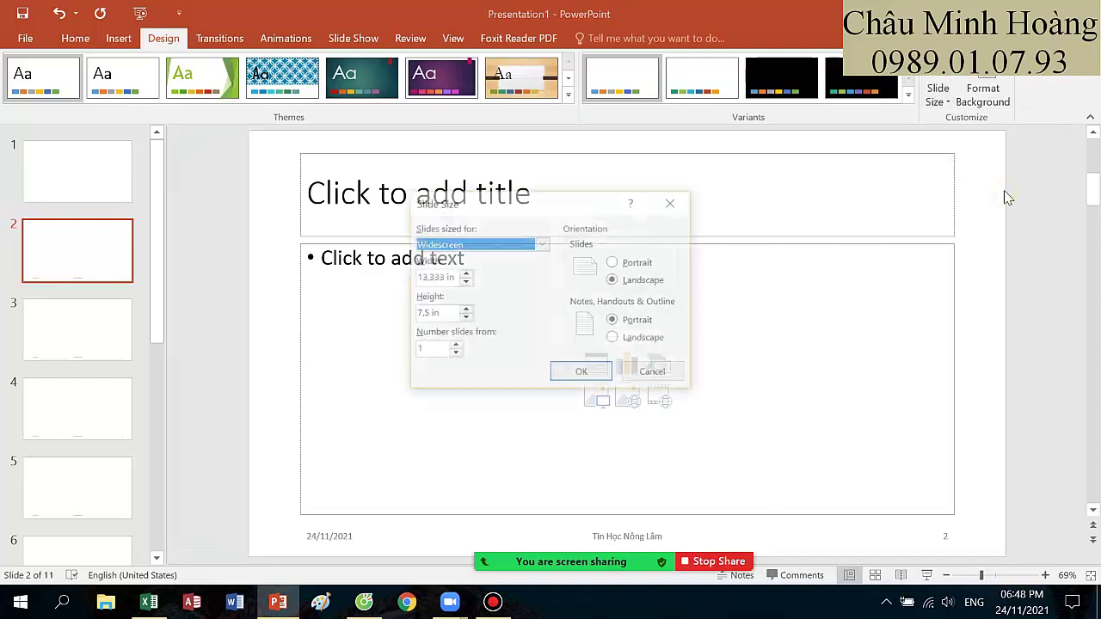
click(455, 355)
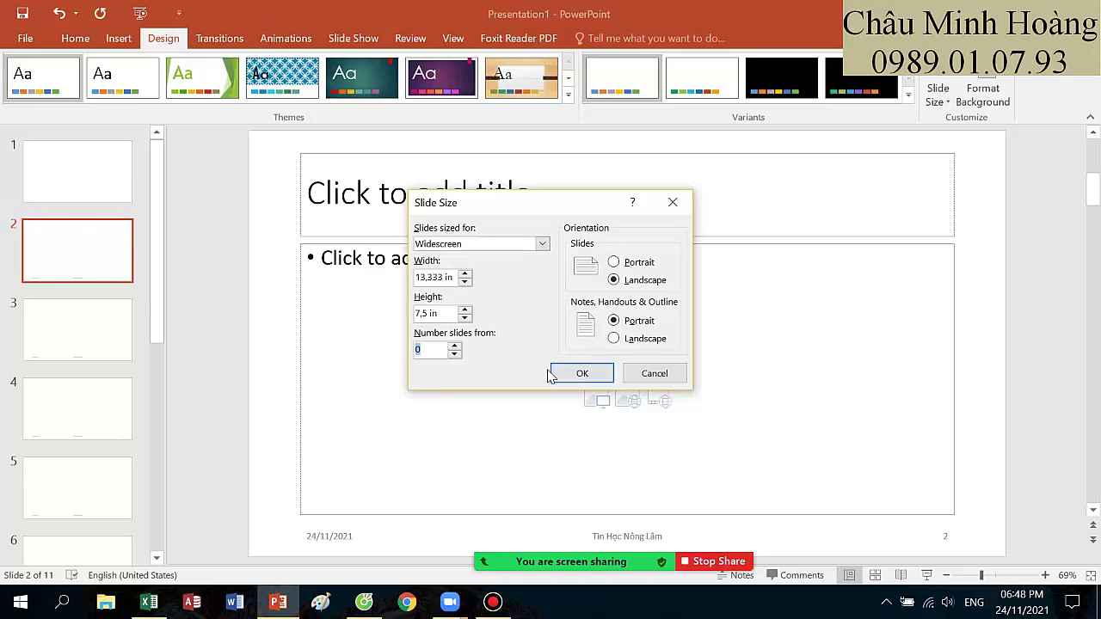
click(492, 603)
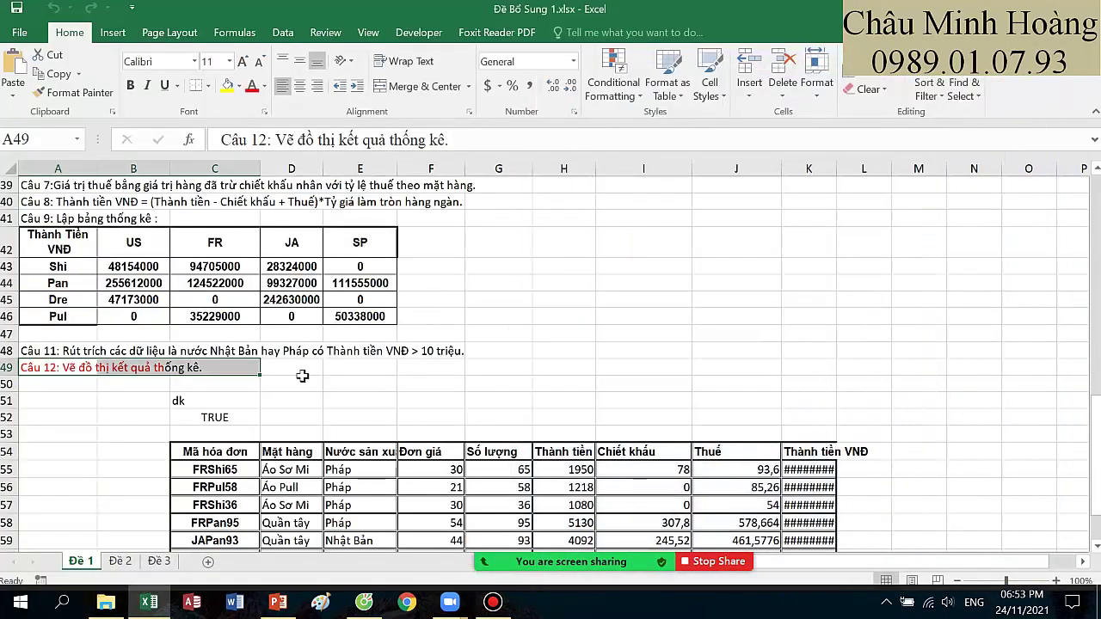
- Widen columns A to E of the Đề 1 sheet in the Đề Bổ Sung 1 workbook in Excel
click(301, 378)
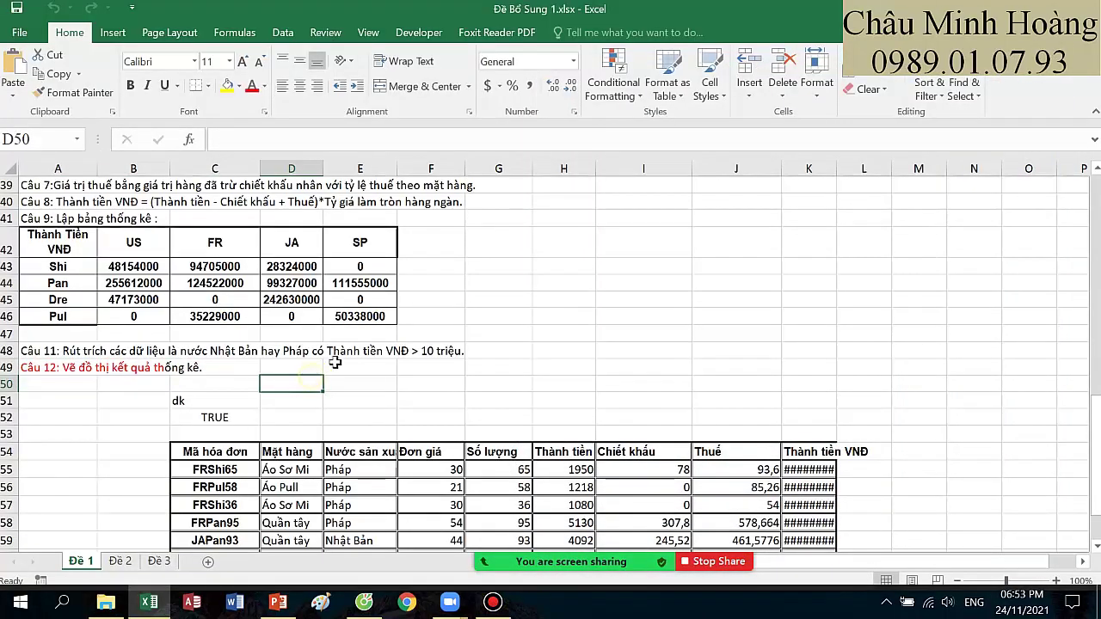
drag(335, 363, 45, 363)
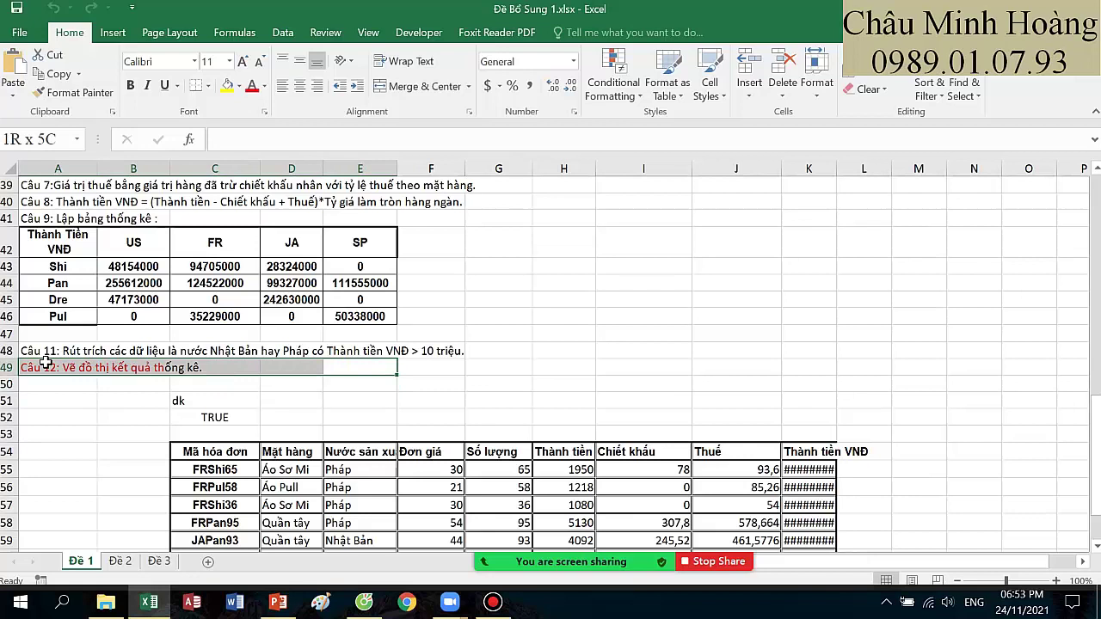
drag(97, 169, 129, 168)
drag(204, 167, 225, 167)
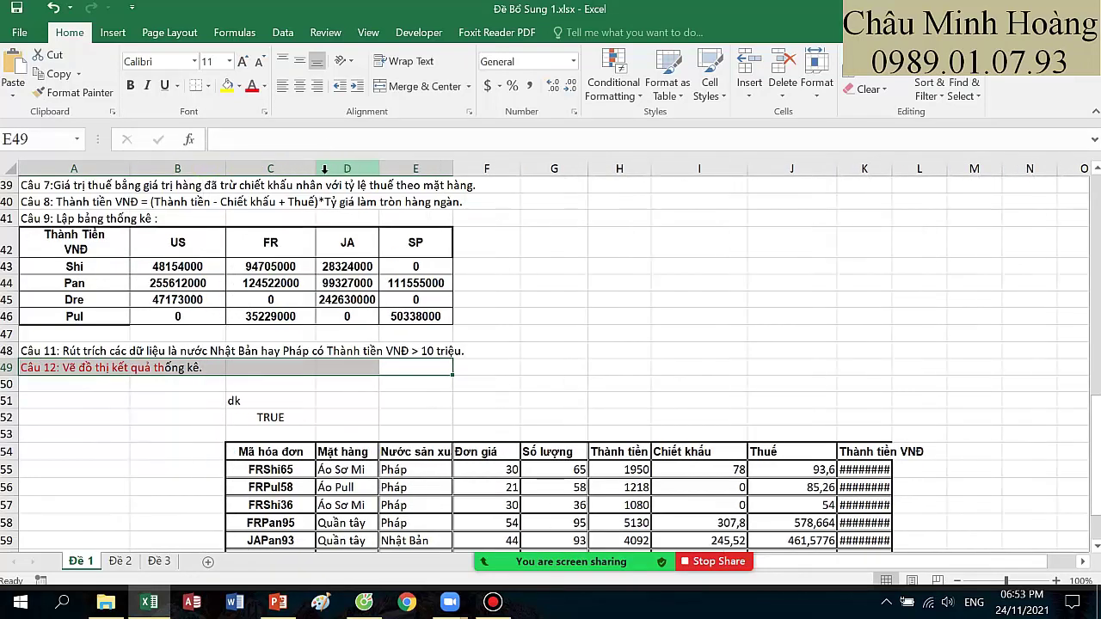
drag(314, 169, 332, 168)
drag(402, 168, 415, 169)
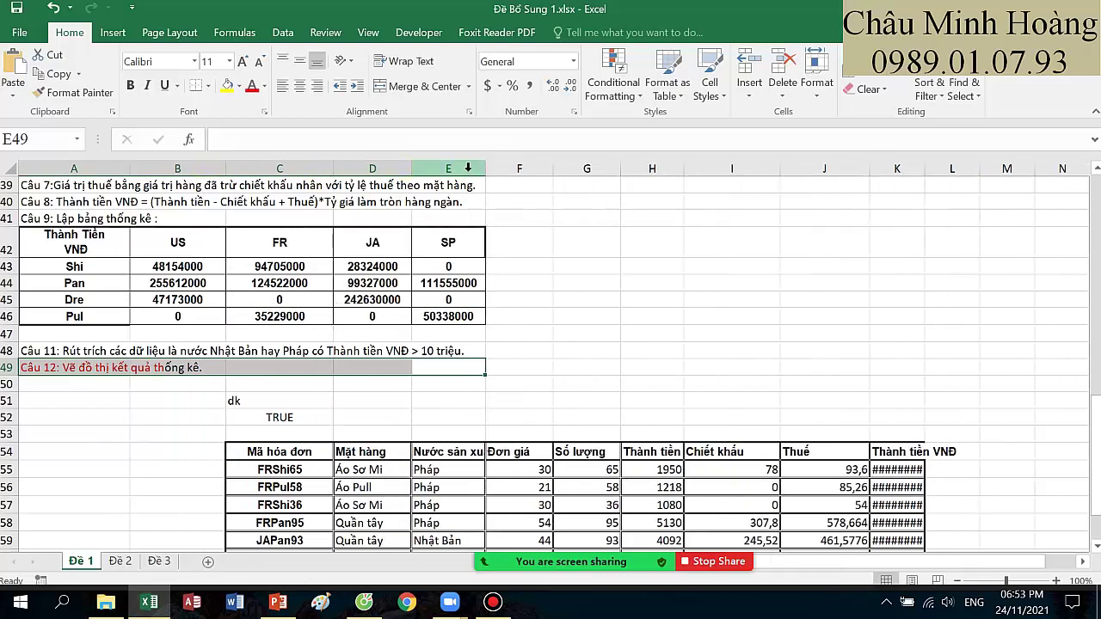
drag(485, 168, 492, 169)
- Examine the Câu 9 statistics table in A42:E46, including its row labels and country headers
click(107, 245)
drag(107, 245, 453, 314)
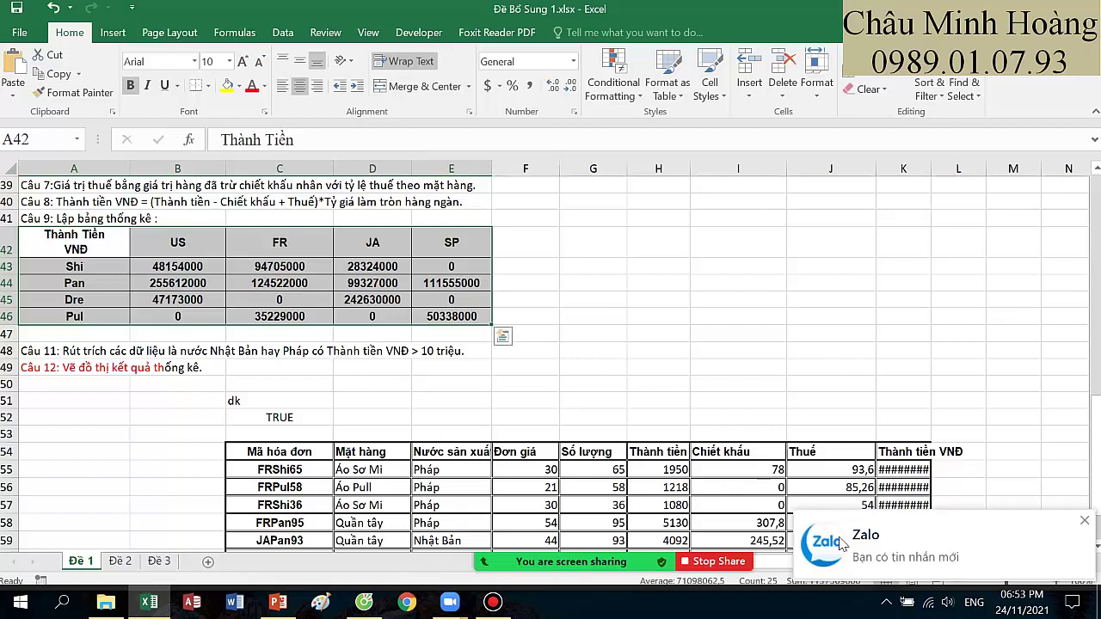
click(1085, 522)
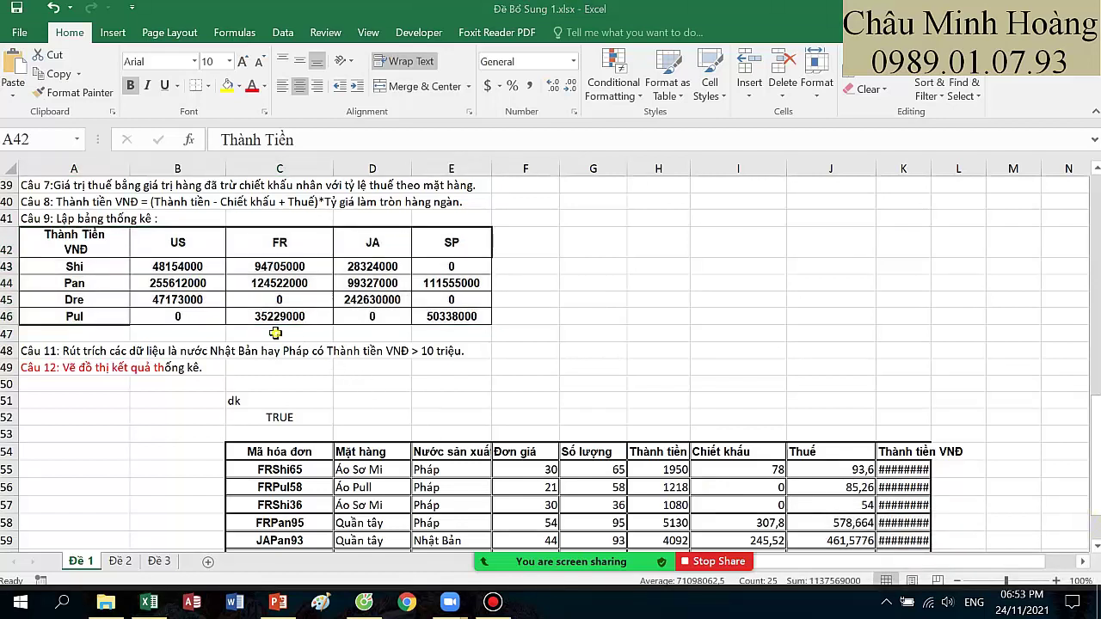
click(120, 250)
drag(259, 275, 369, 325)
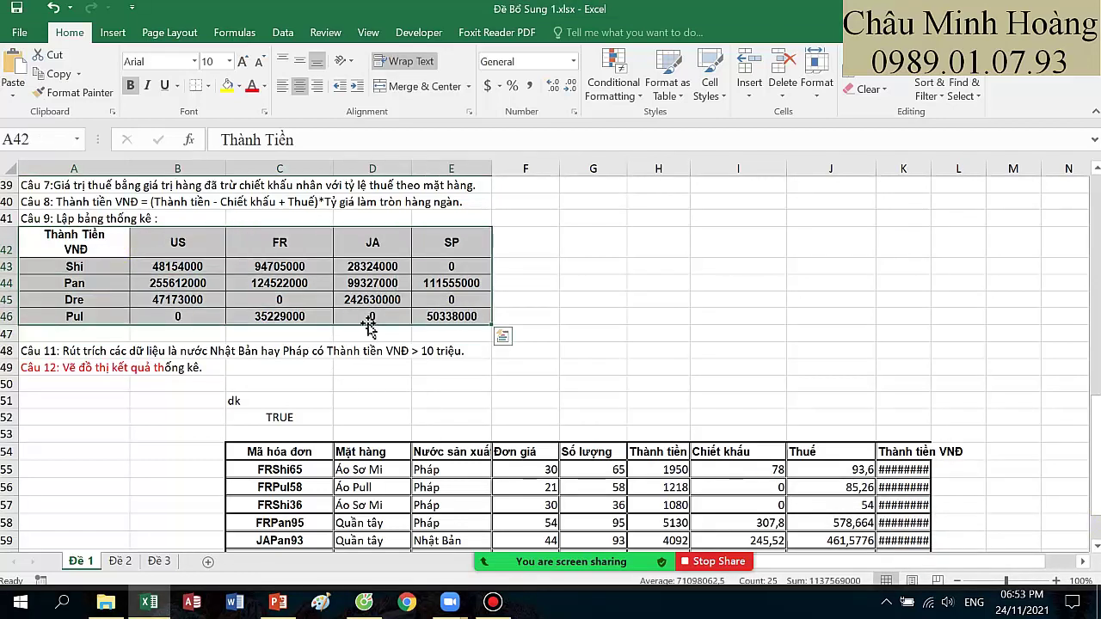
drag(74, 282, 74, 316)
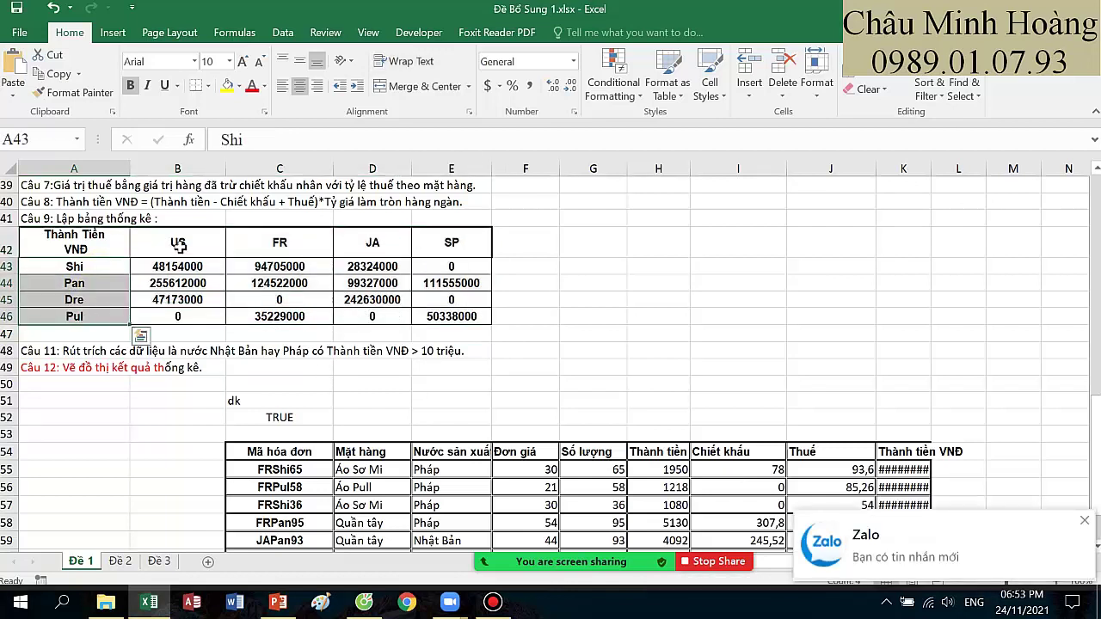
drag(180, 251, 327, 251)
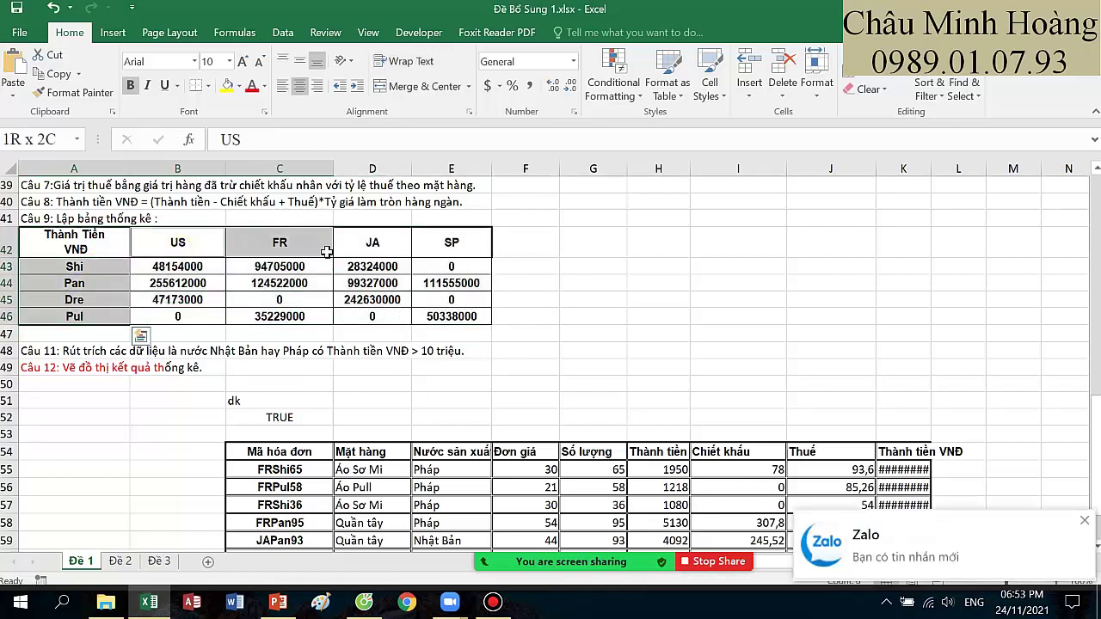
- Exit the Zalo program running in the background to stop its notifications
click(886, 602)
right_click(921, 568)
click(944, 543)
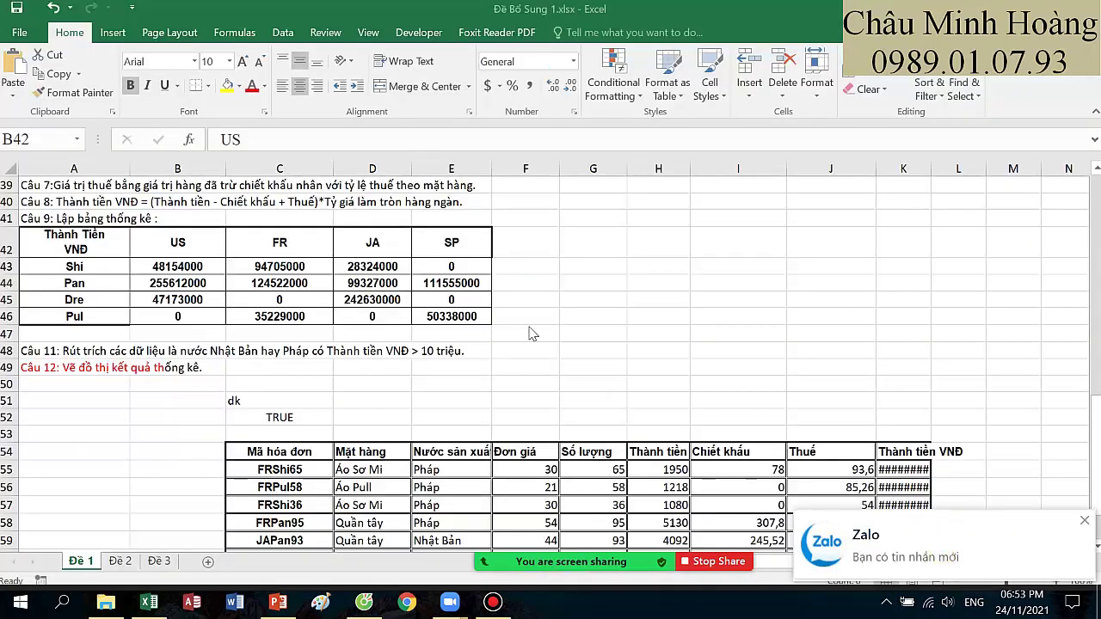
click(516, 306)
click(308, 269)
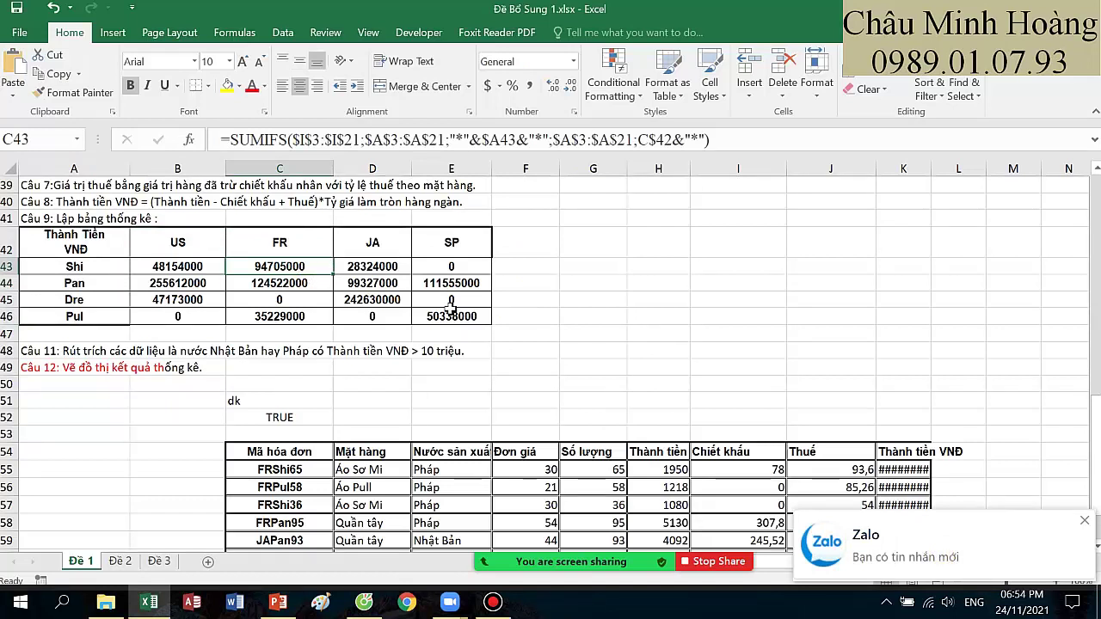
click(581, 331)
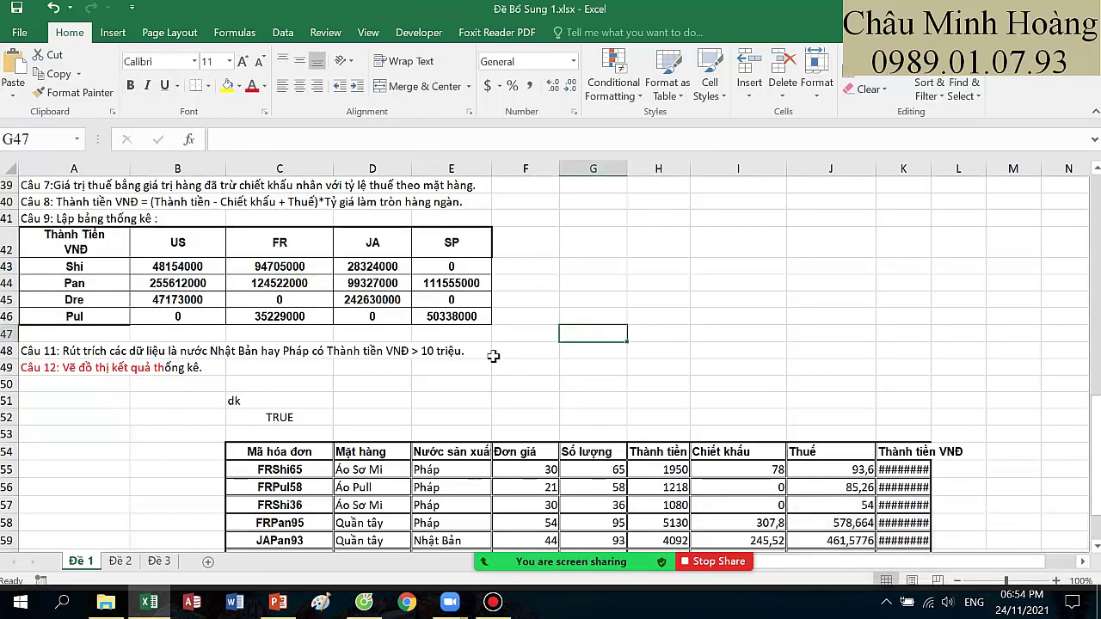
- Examine which cells of the Câu 9 statistics table to chart, comparing A43:E46 with a selection that includes the country headers
drag(75, 267, 452, 315)
drag(78, 267, 475, 316)
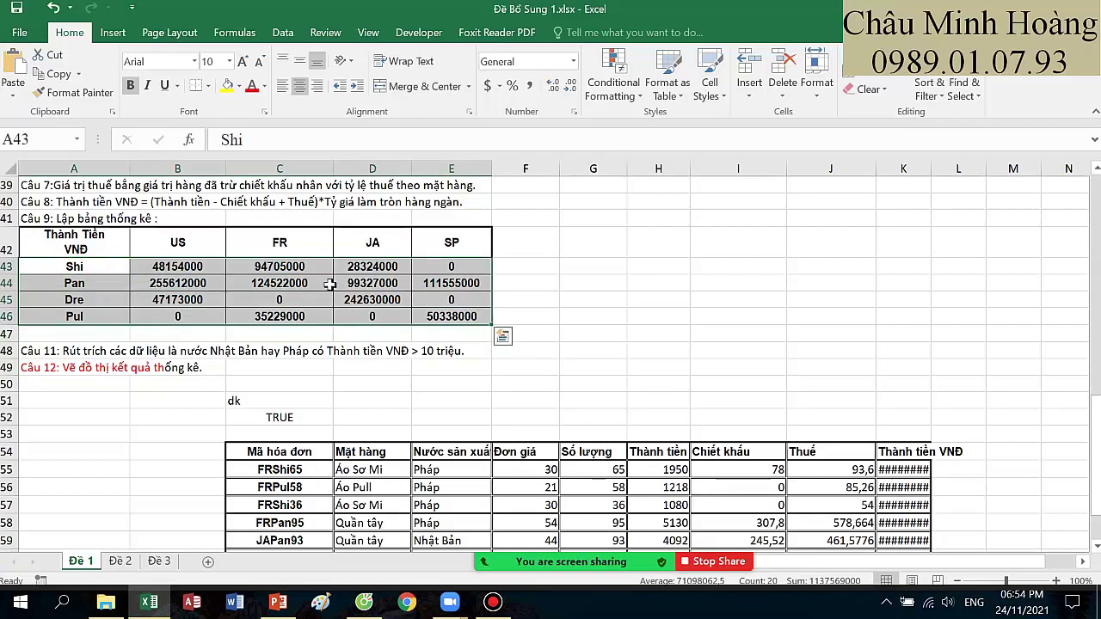
click(98, 267)
drag(86, 267, 502, 336)
drag(113, 272, 447, 319)
drag(178, 242, 448, 319)
drag(113, 272, 452, 318)
drag(159, 247, 451, 318)
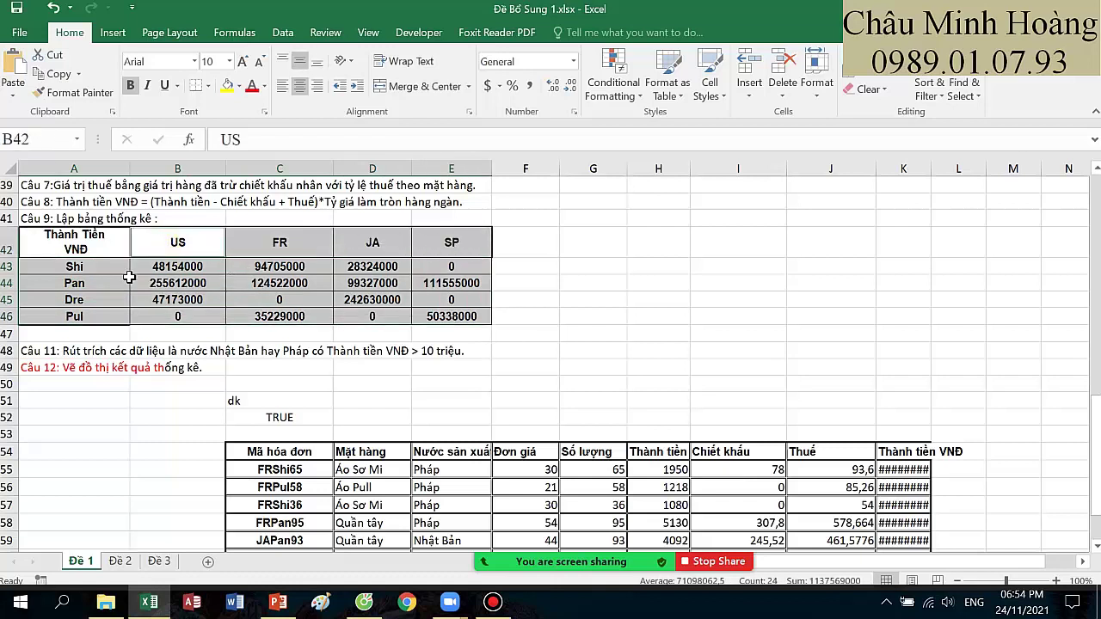
- Insert a 3-D Clustered Column chart from A43:E46 and place it beside the statistics table
drag(101, 270, 453, 316)
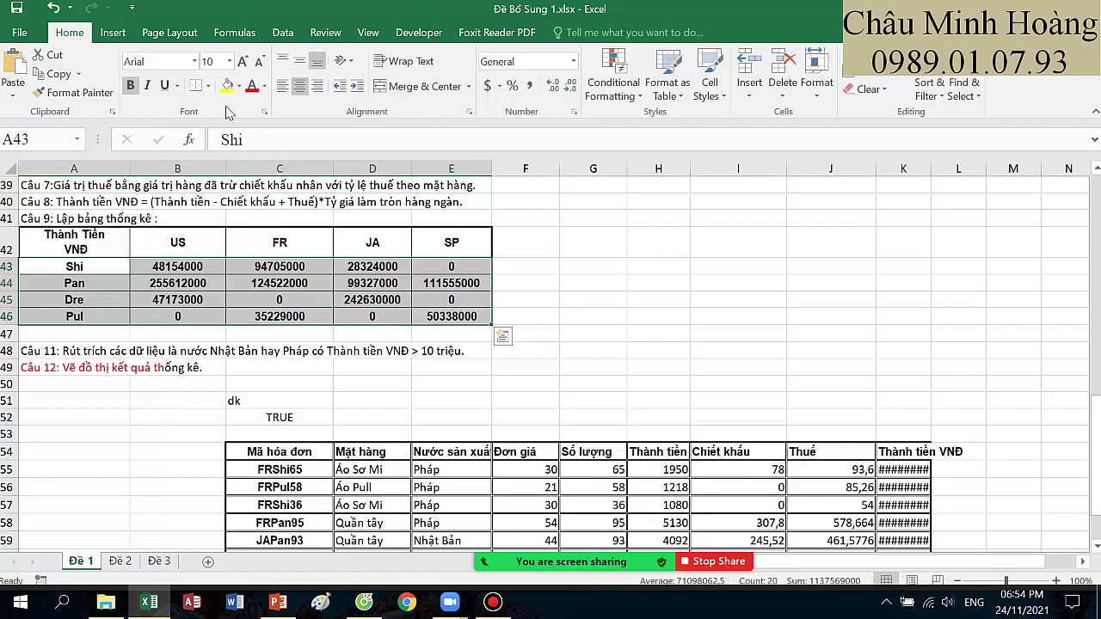
click(112, 33)
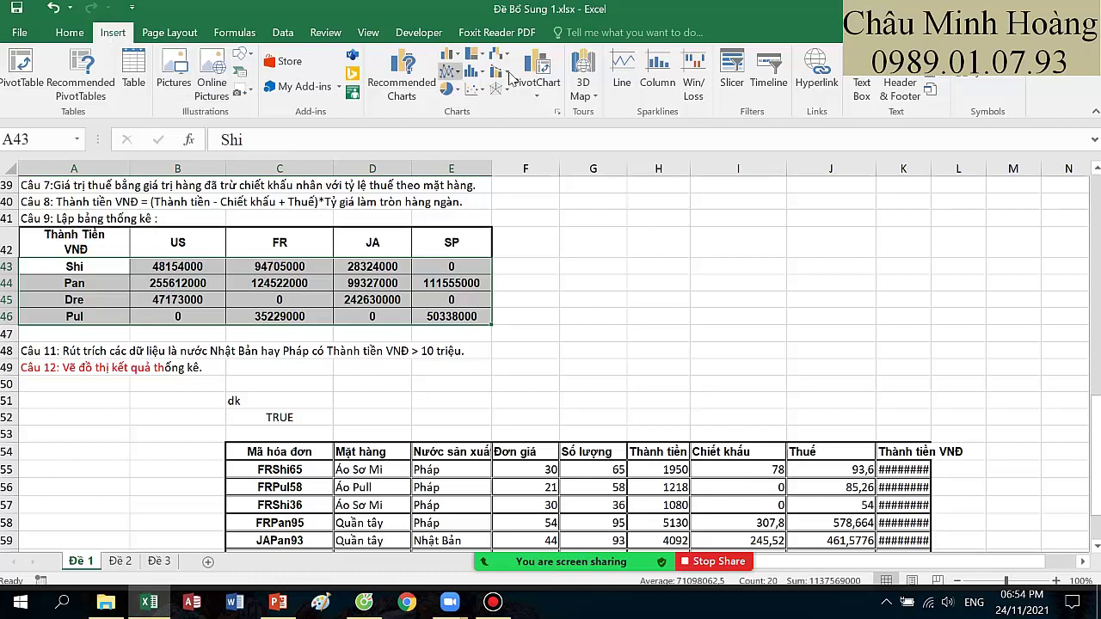
click(449, 54)
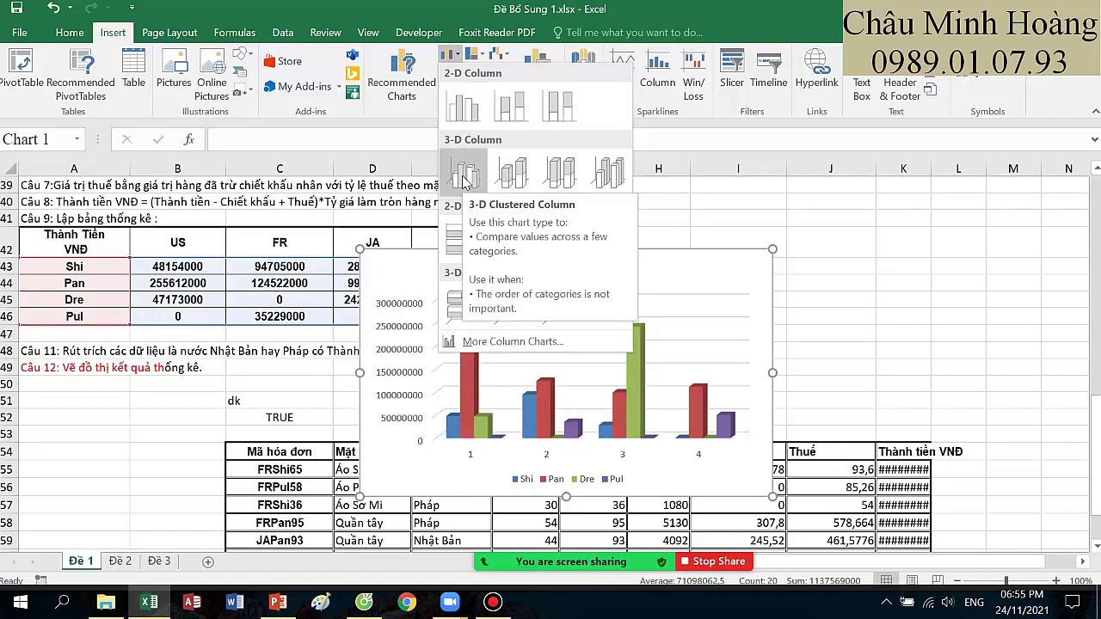
click(465, 174)
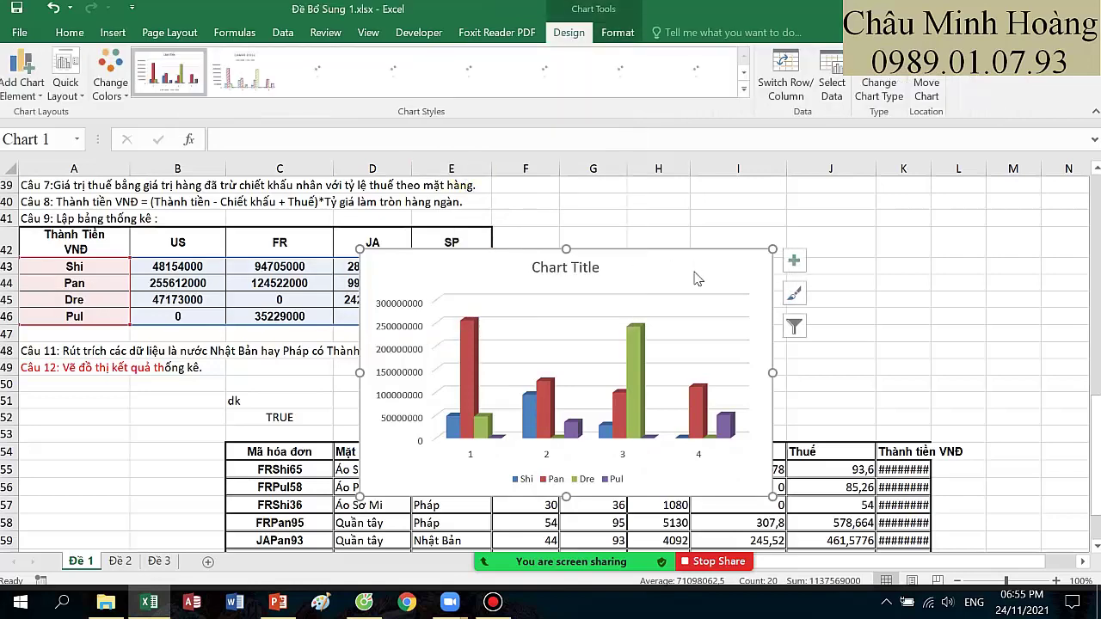
scroll(663, 239, down, 1)
drag(663, 238, 879, 246)
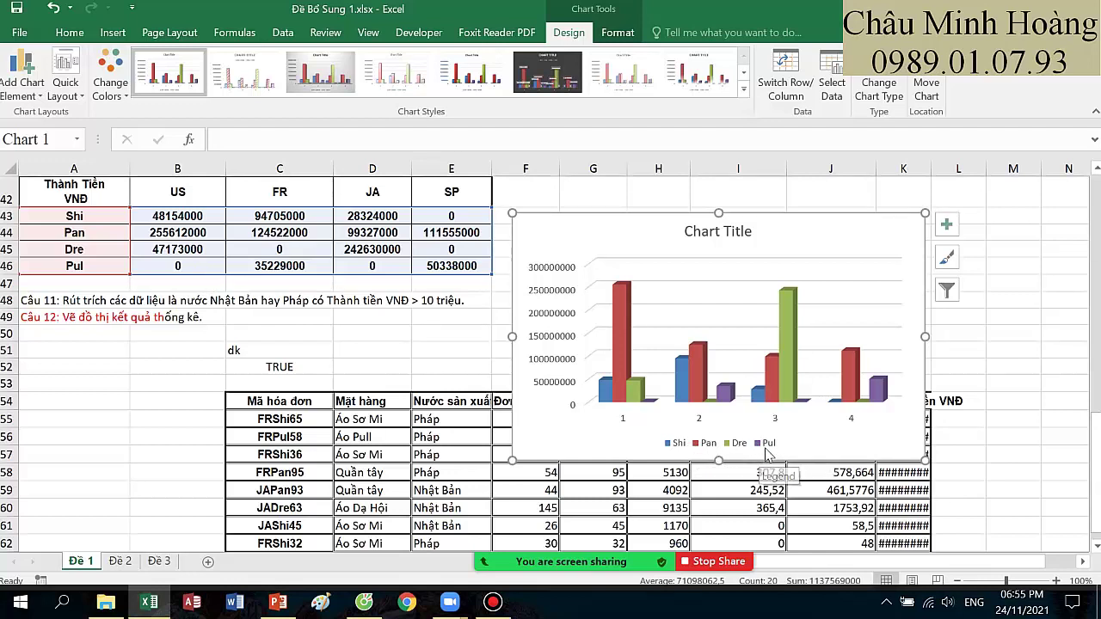
- Fill the Shi series columns of the chart with the standard Blue color
click(607, 392)
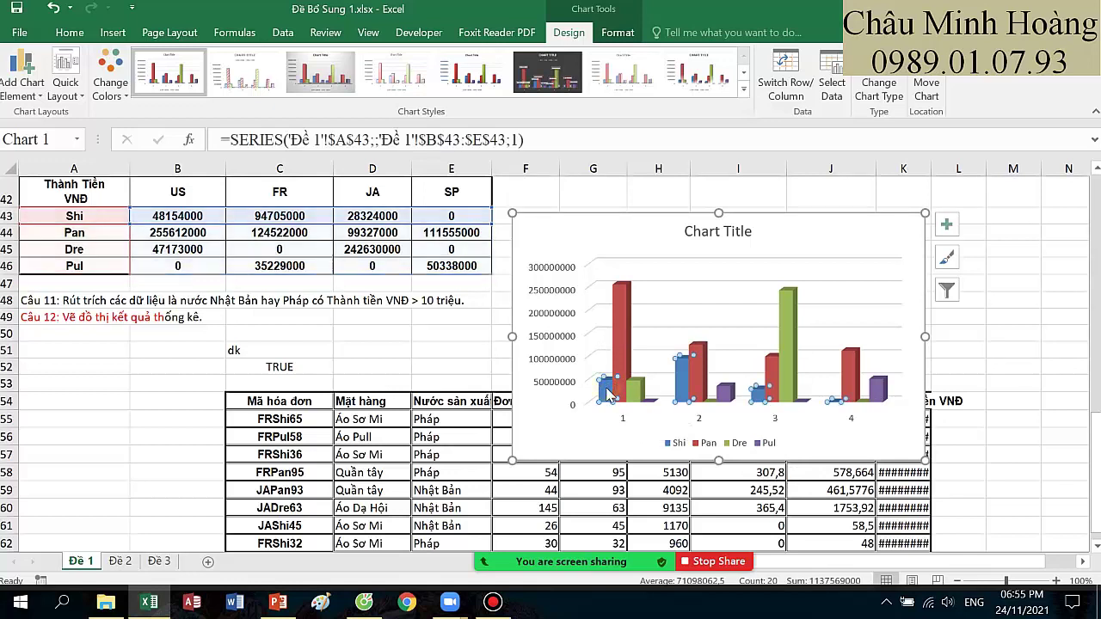
click(609, 34)
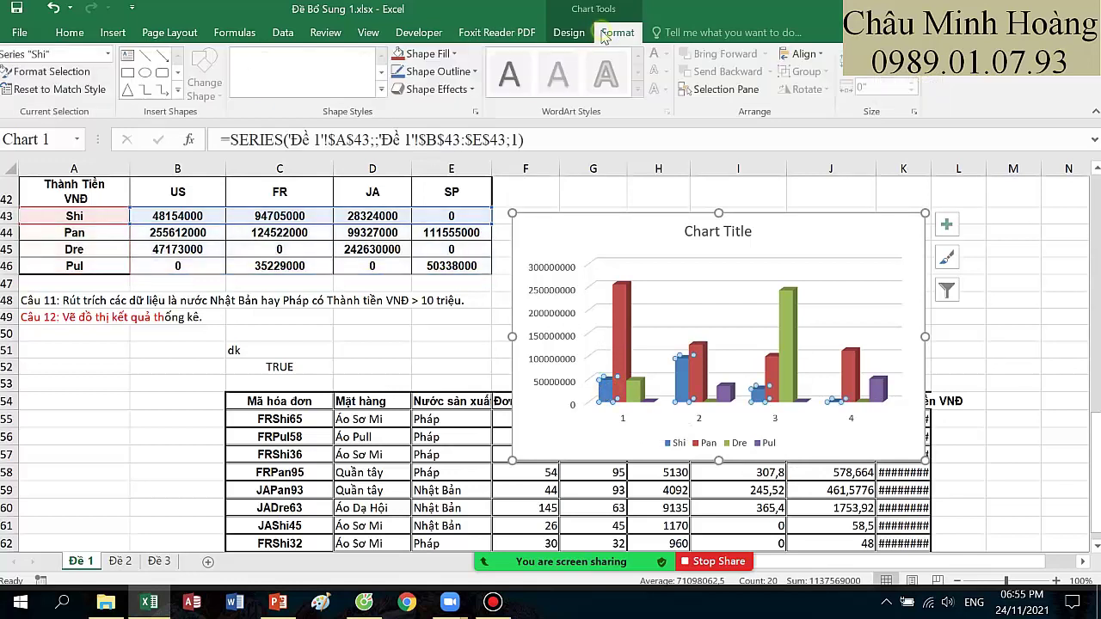
click(455, 54)
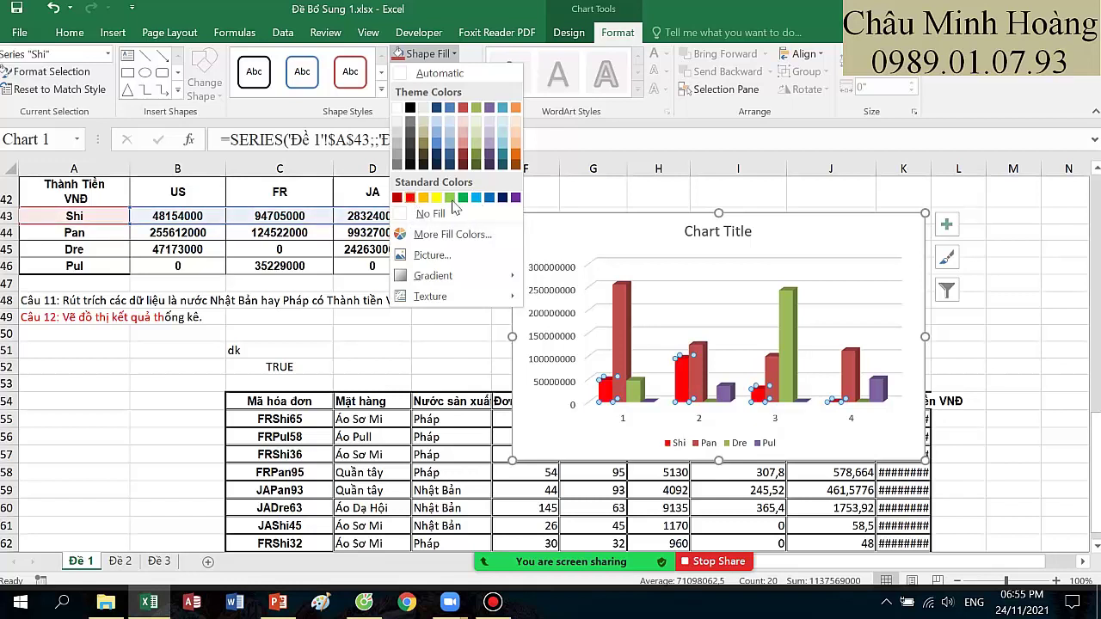
click(490, 197)
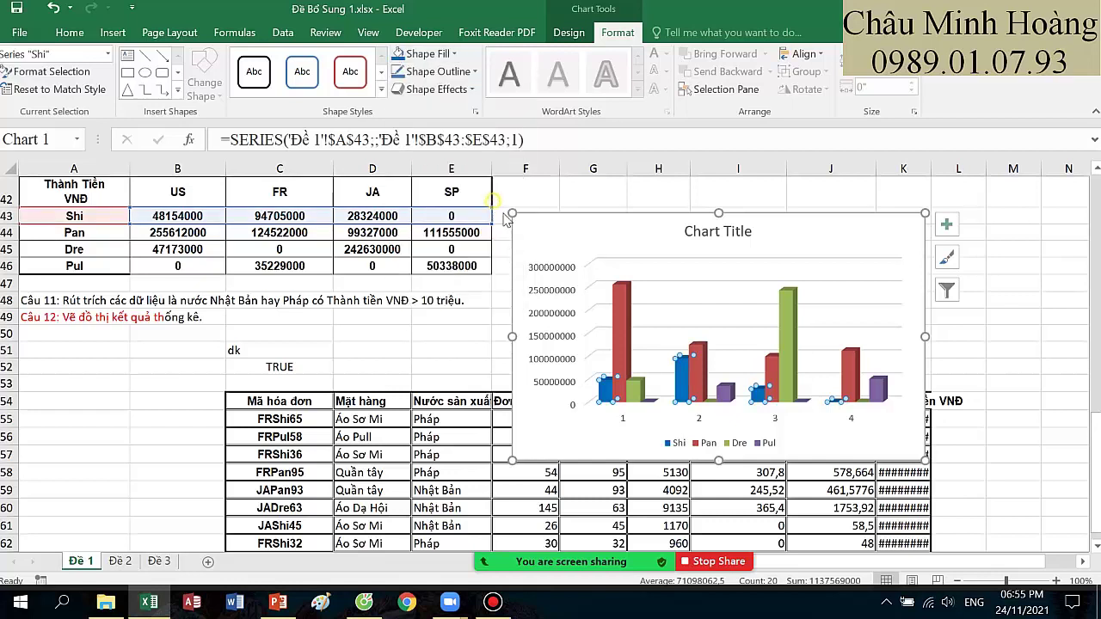
click(626, 436)
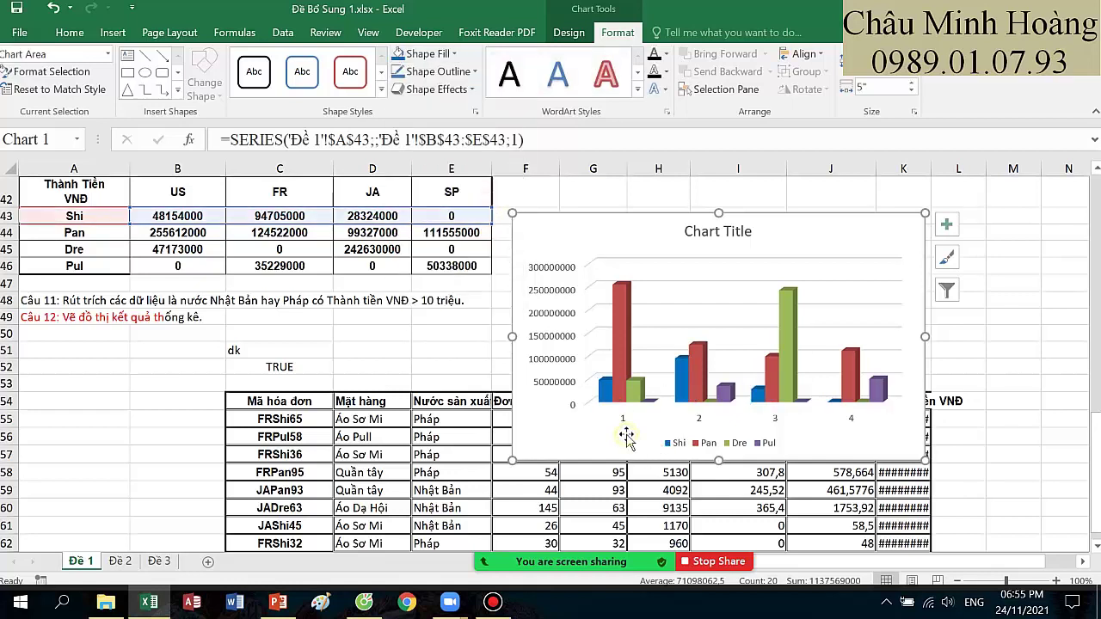
click(629, 419)
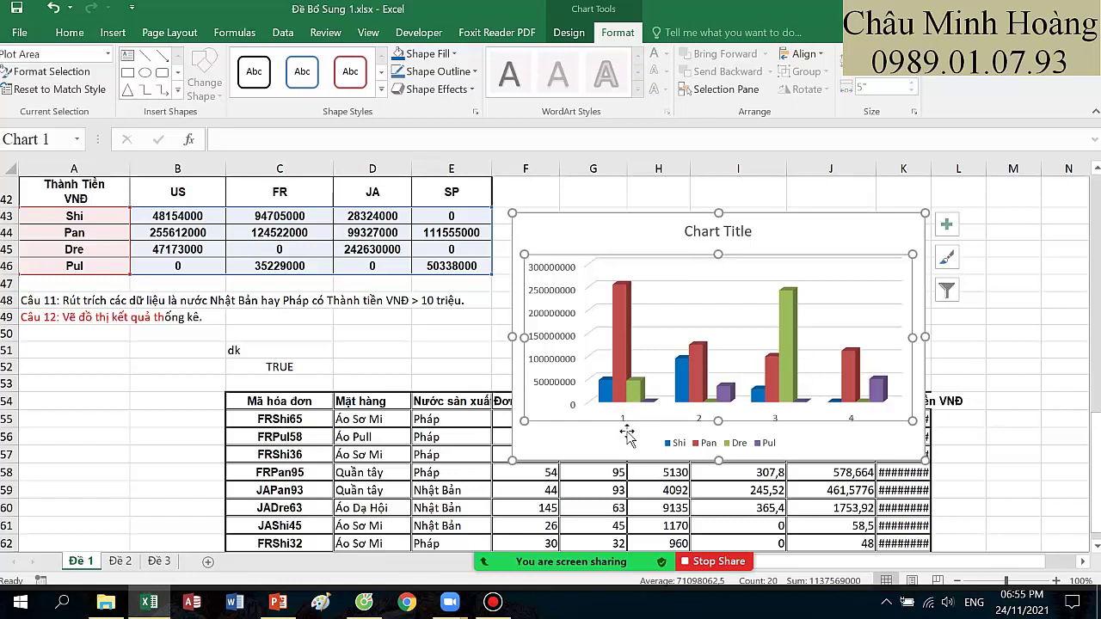
click(627, 434)
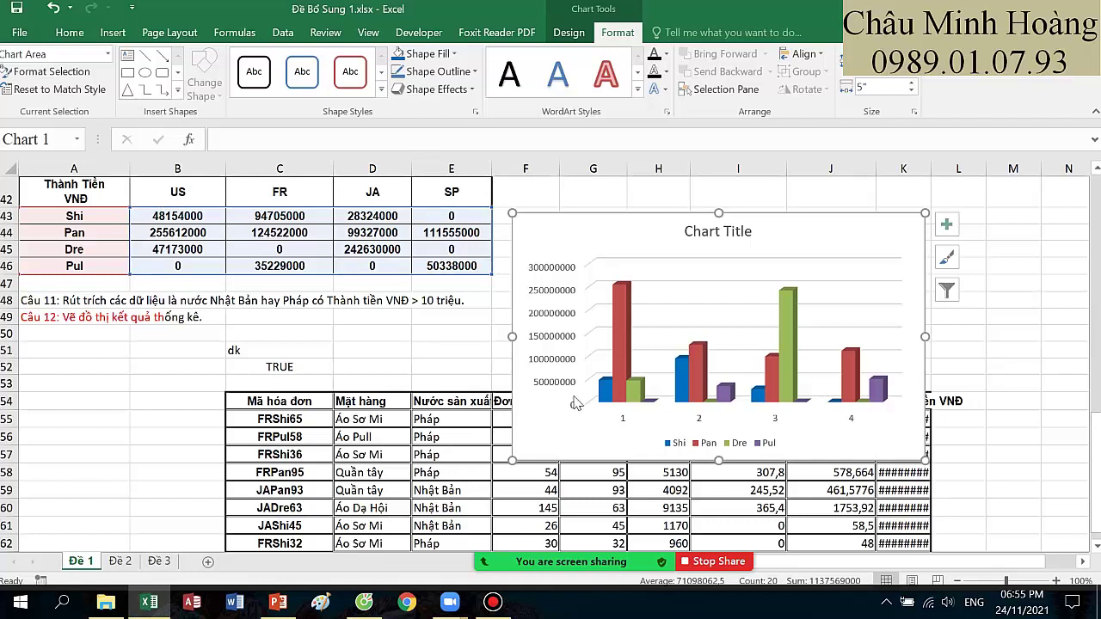
click(624, 418)
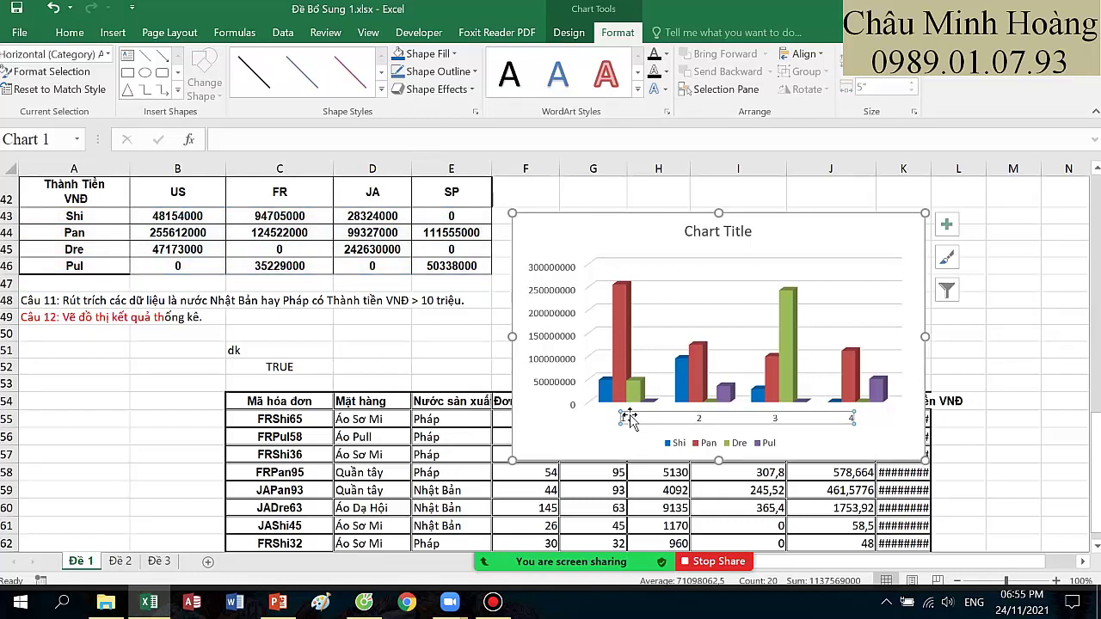
click(571, 37)
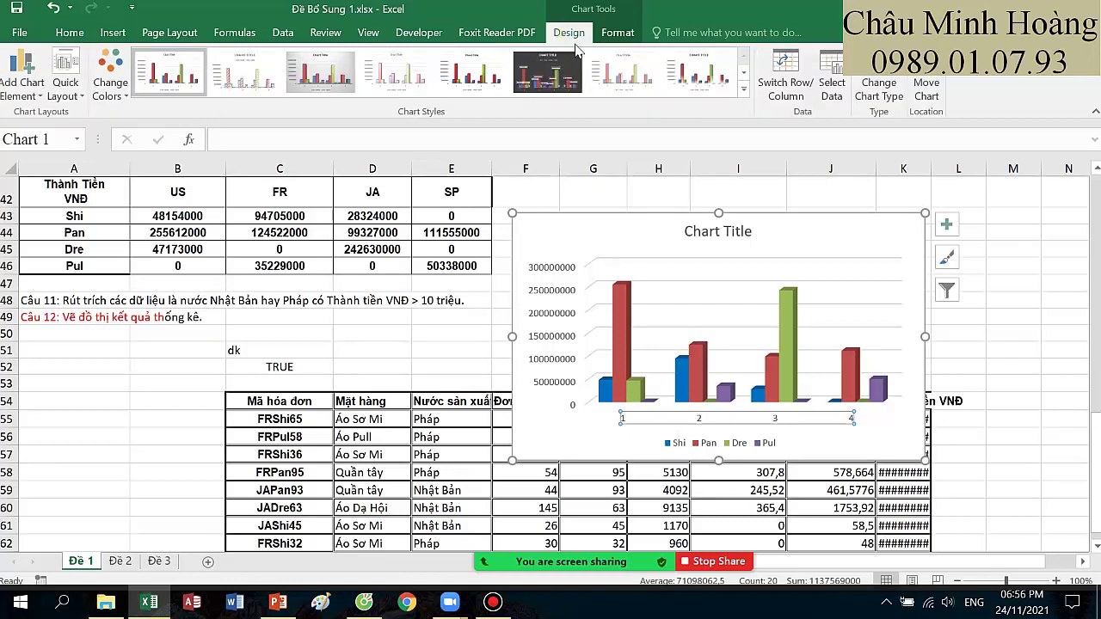
click(827, 96)
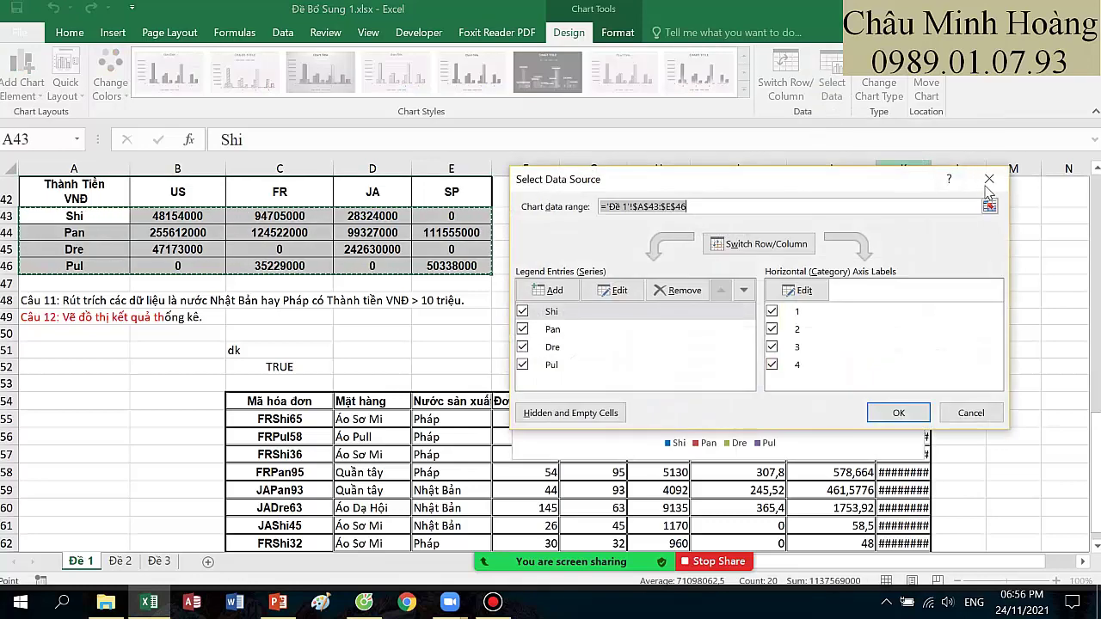
click(989, 180)
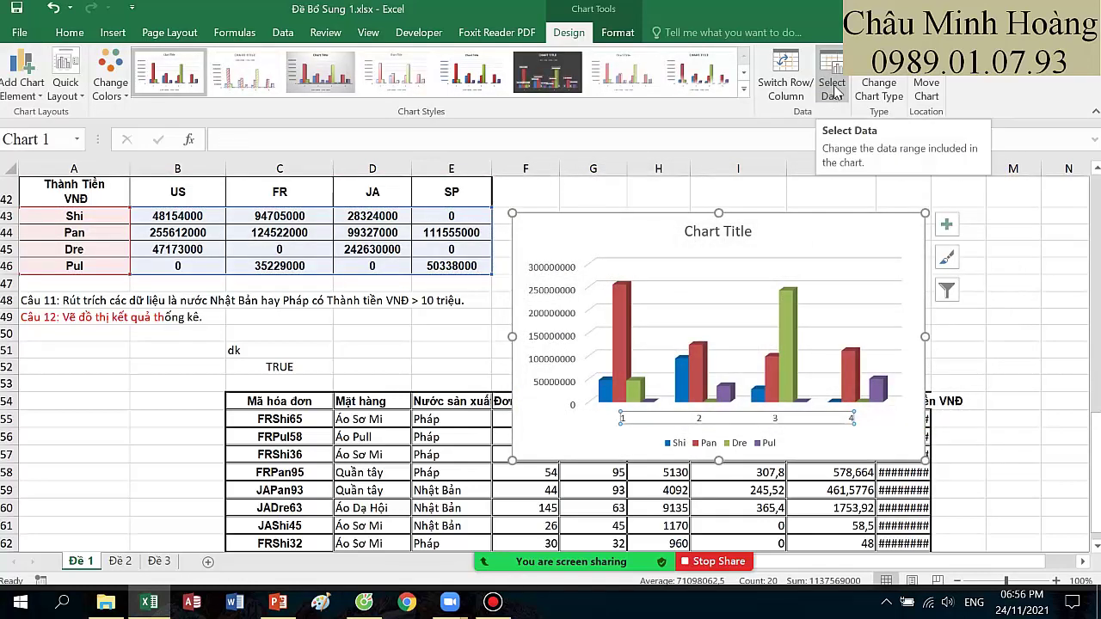
- Set the chart's horizontal axis labels to the country headers in B42:E42 through its data source
click(833, 90)
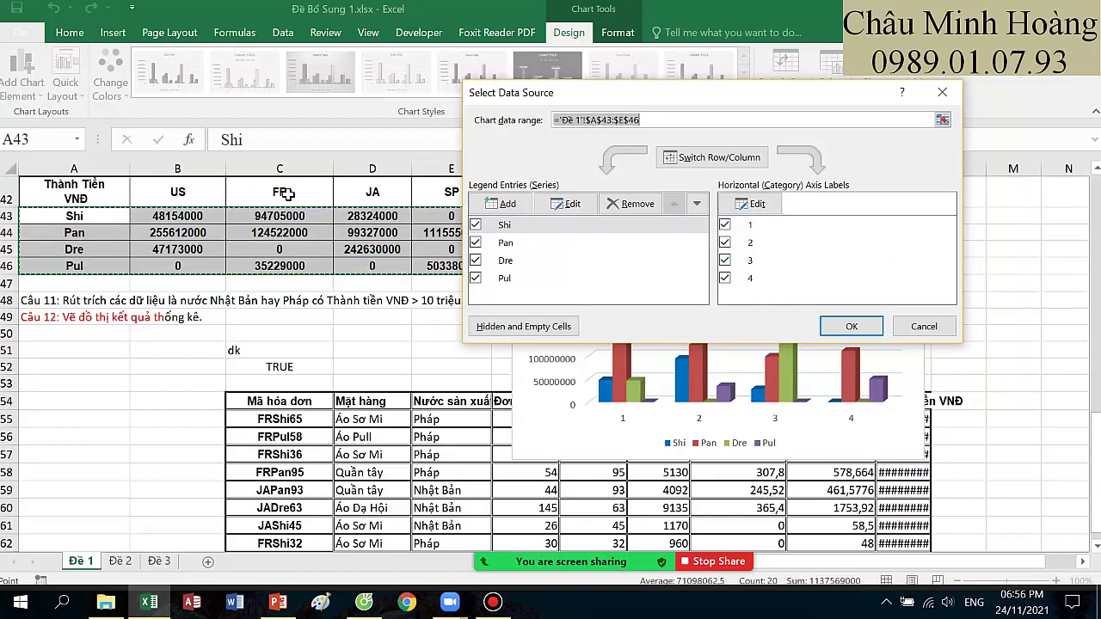
click(751, 211)
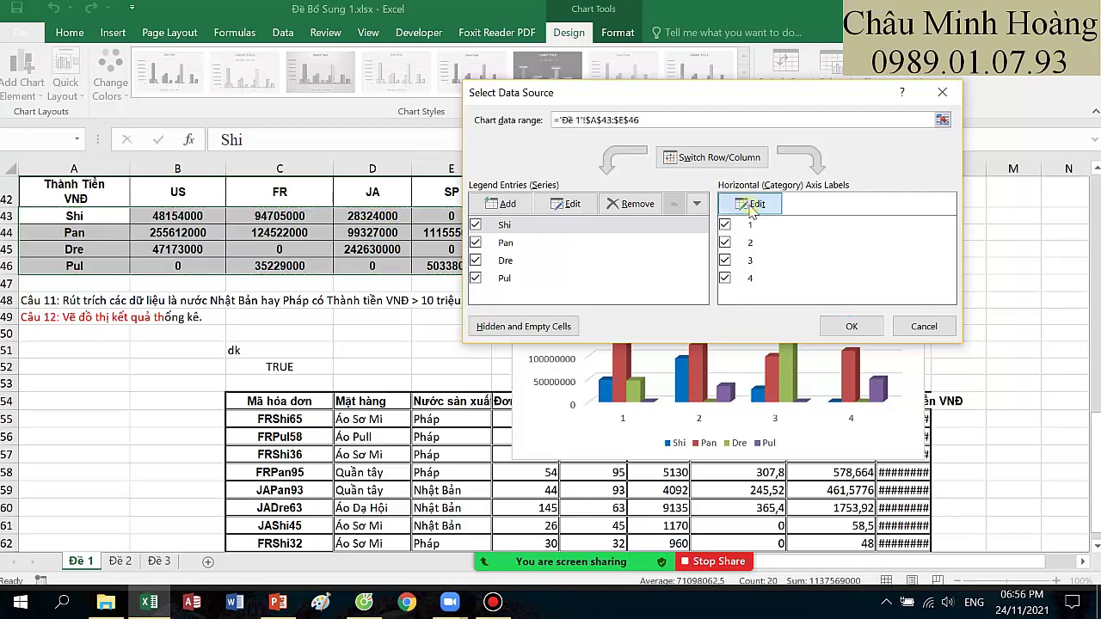
click(673, 307)
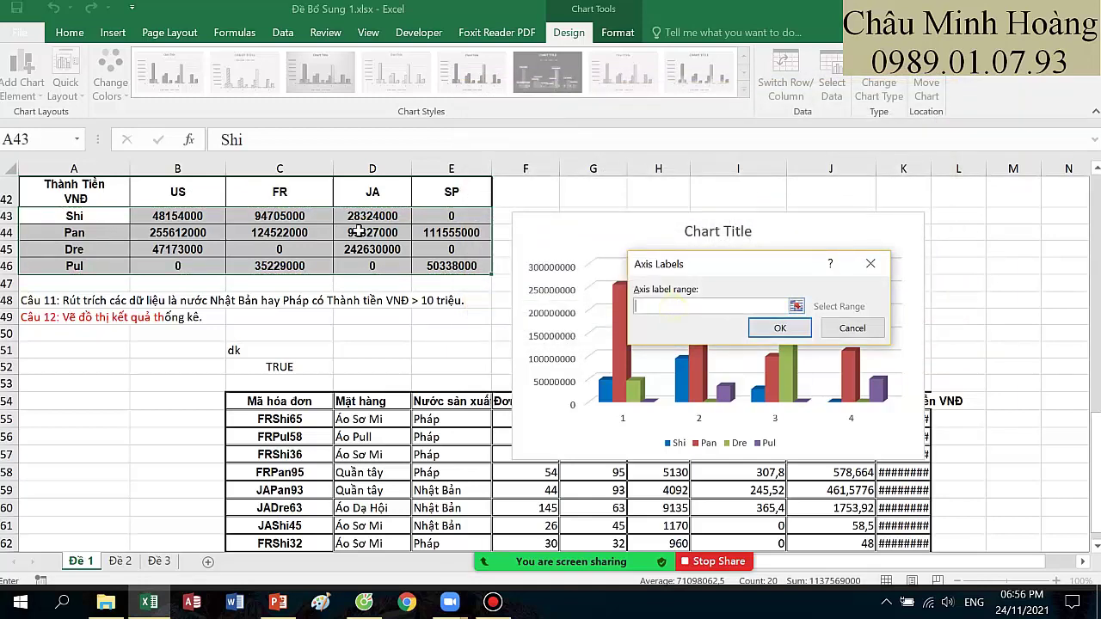
drag(199, 194, 255, 193)
drag(408, 199, 451, 196)
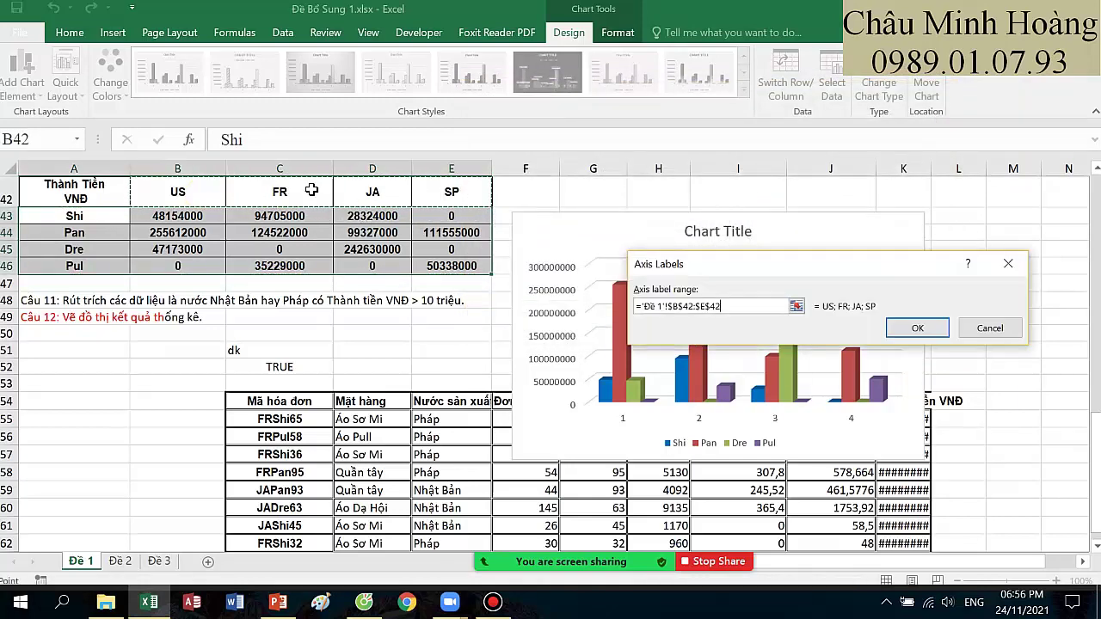
drag(186, 187, 415, 193)
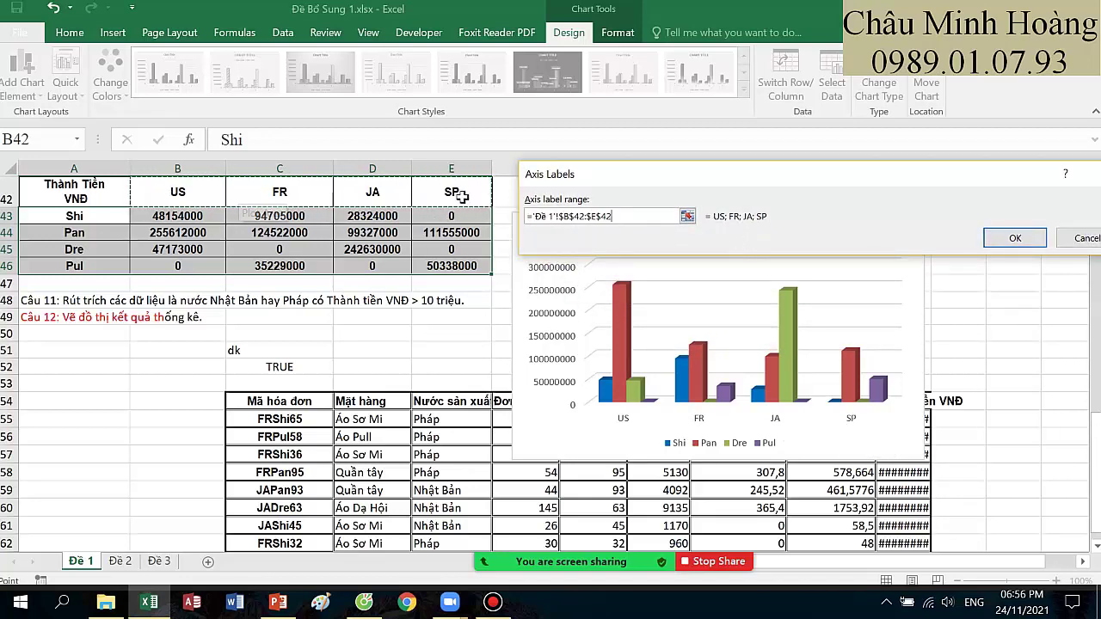
click(1013, 238)
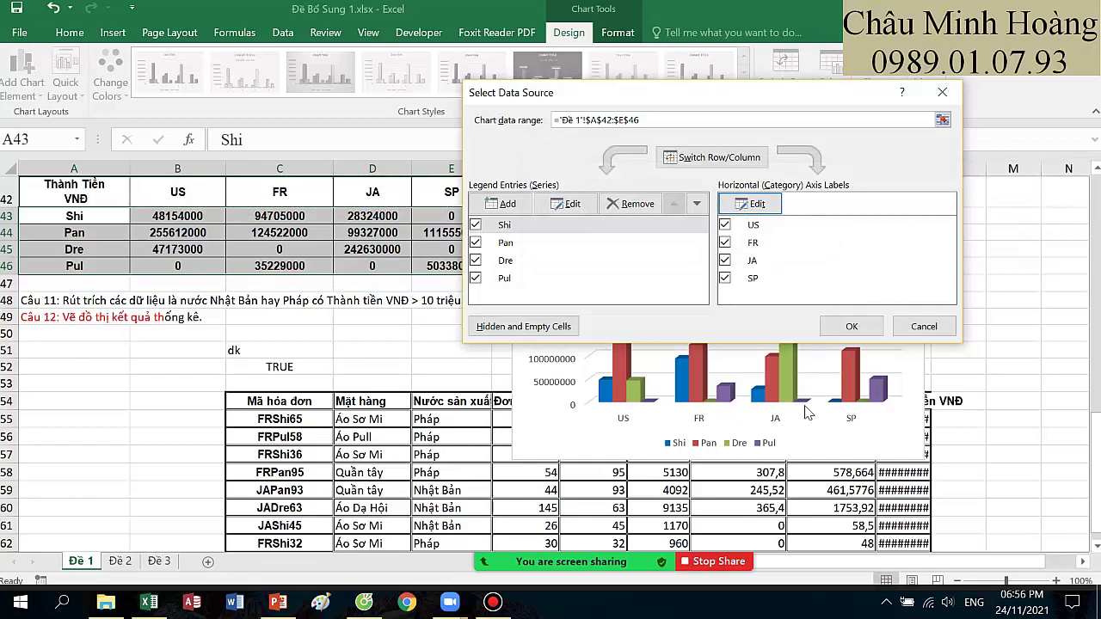
click(848, 325)
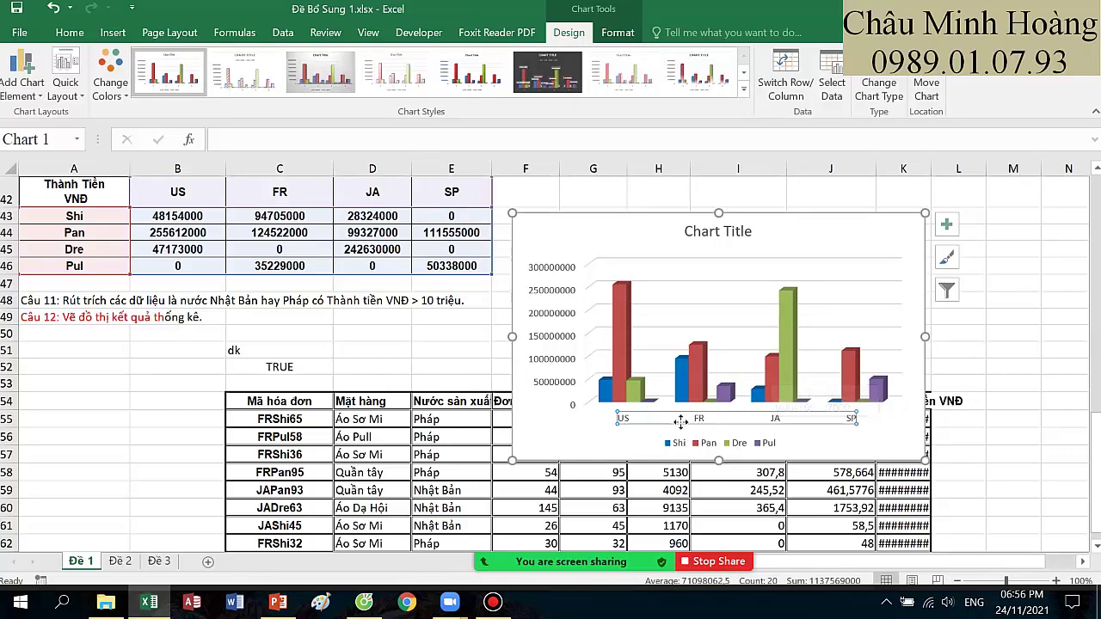
- Review the Shi series' name and value references in the chart's data source, keeping both ranges
click(831, 89)
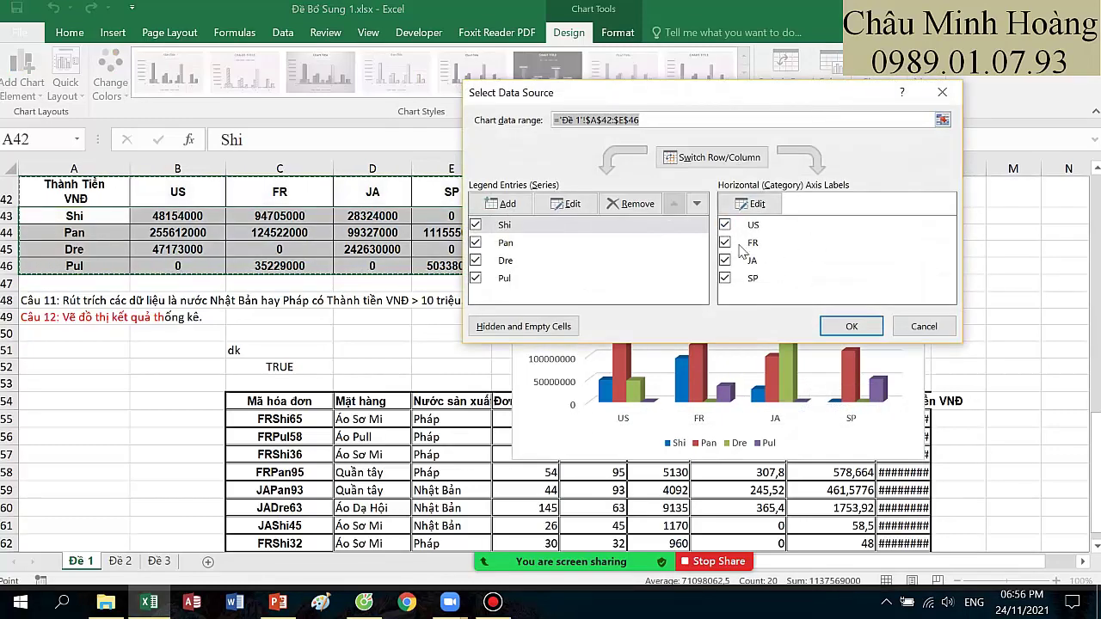
click(508, 226)
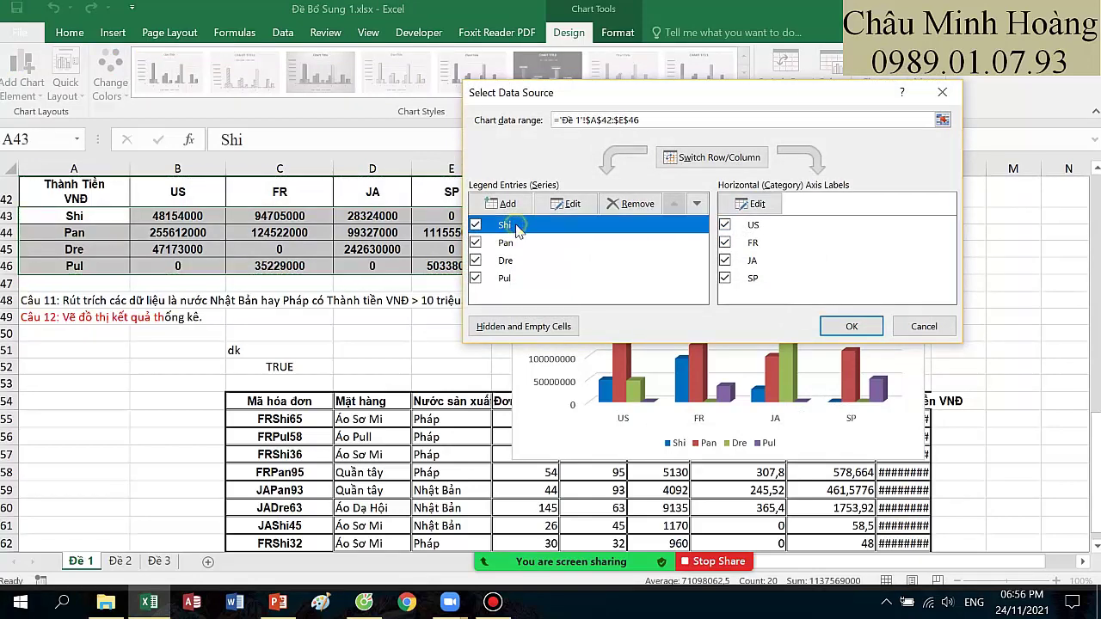
click(571, 205)
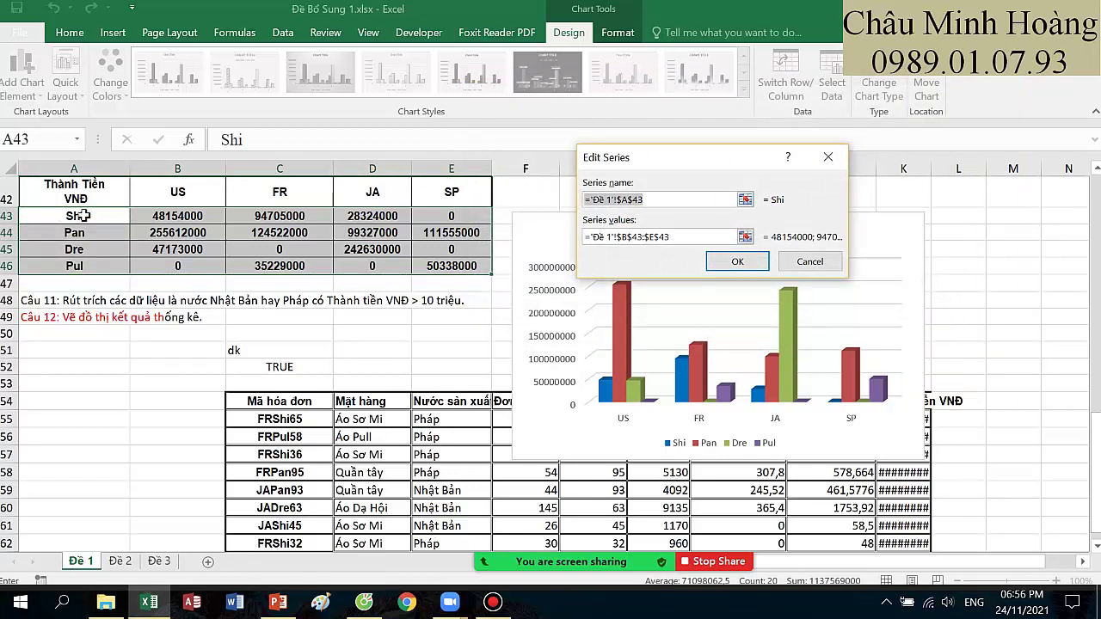
drag(673, 238, 592, 245)
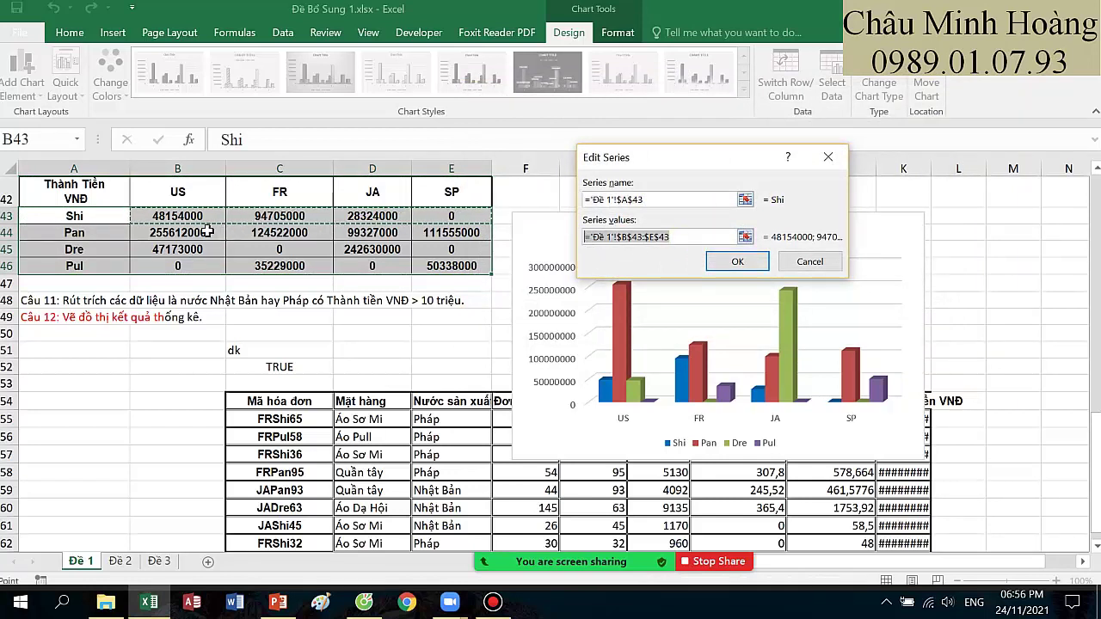
click(727, 263)
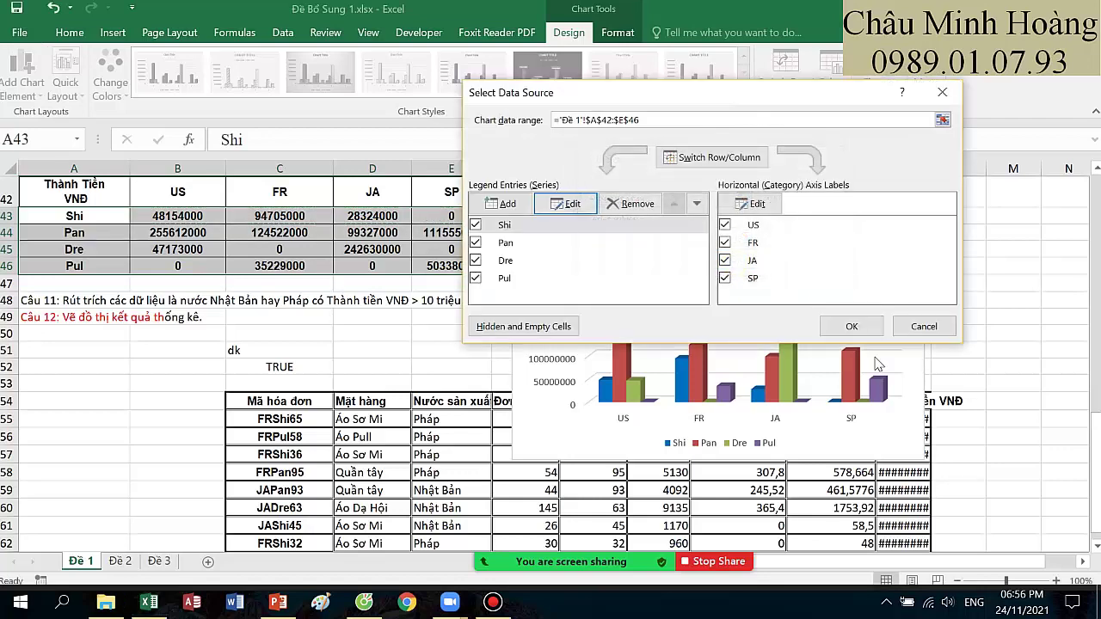
click(850, 326)
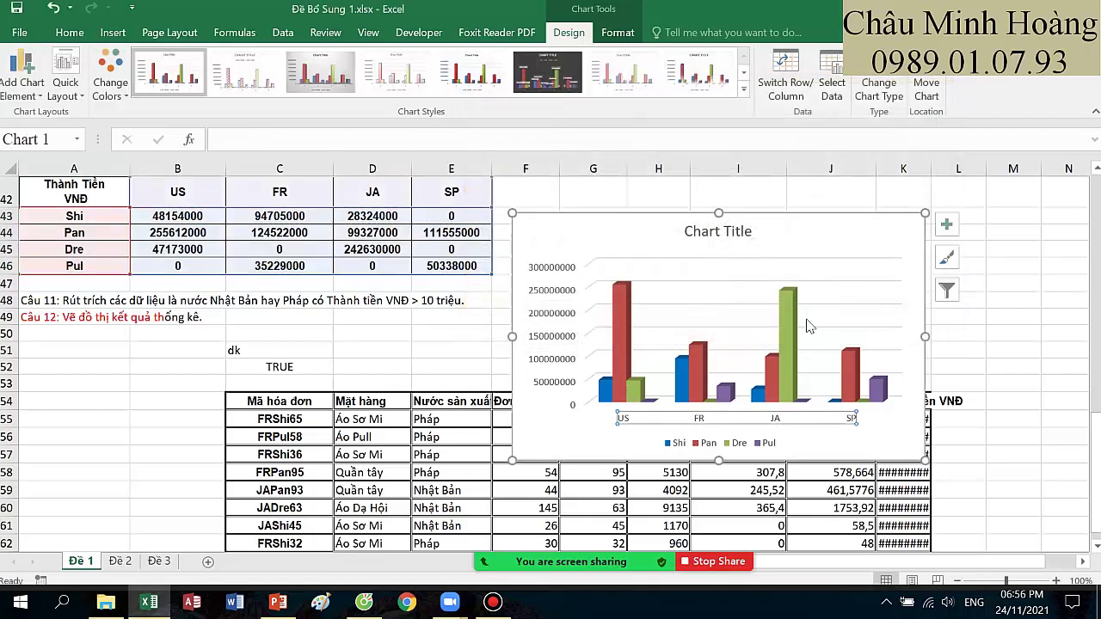
click(493, 602)
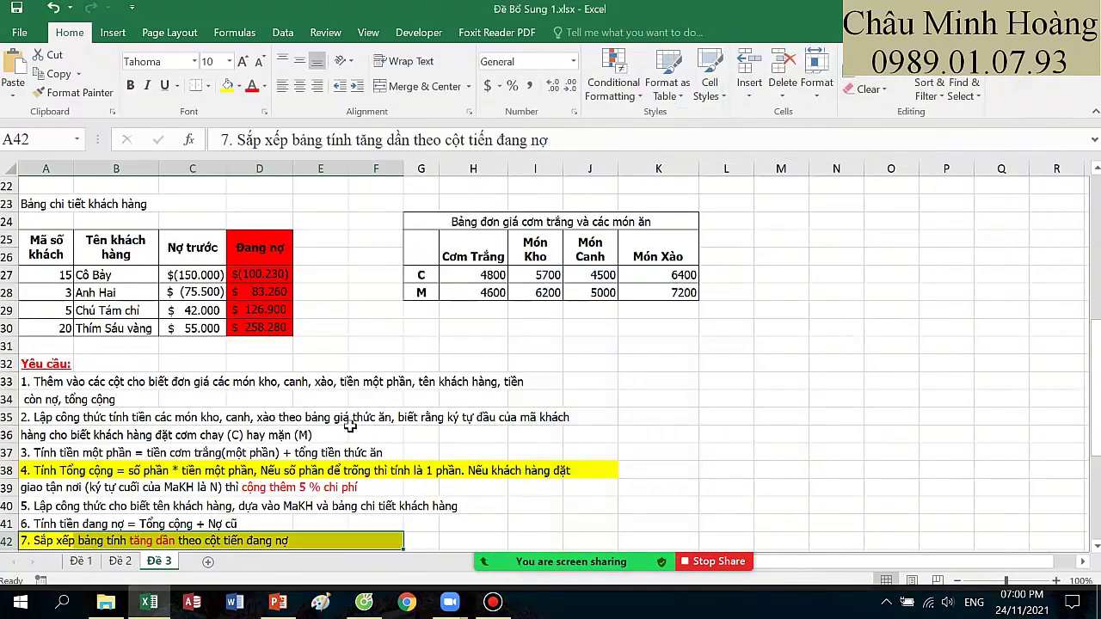
- Review requirement 4 for Tổng cộng and the blank-portion test and price multiplication in the existing formula in M6
drag(48, 472, 206, 473)
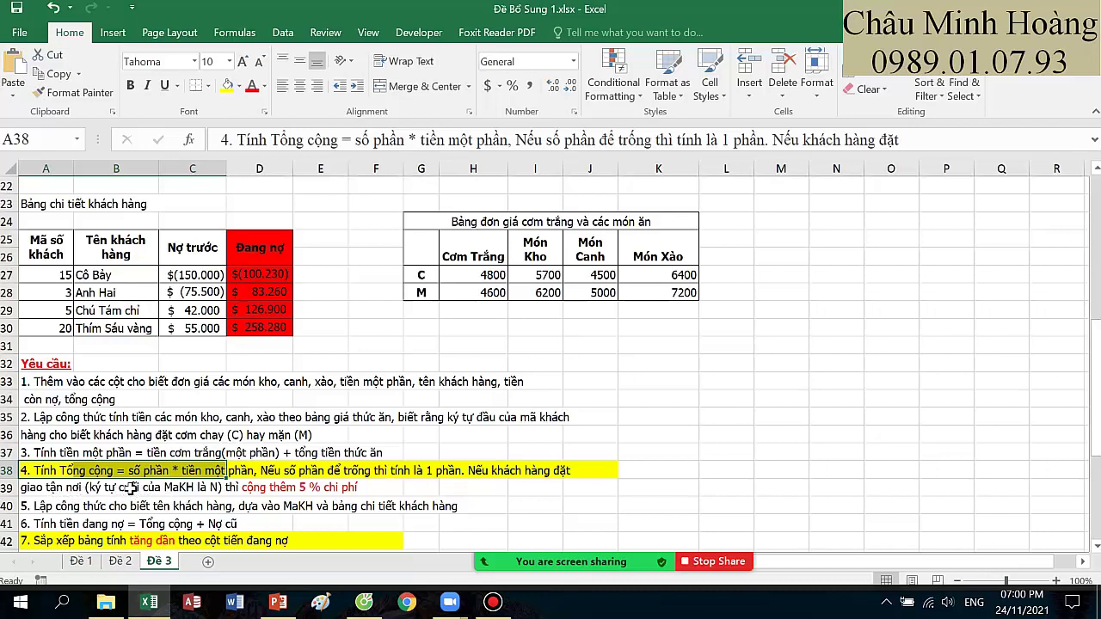
drag(125, 487, 379, 488)
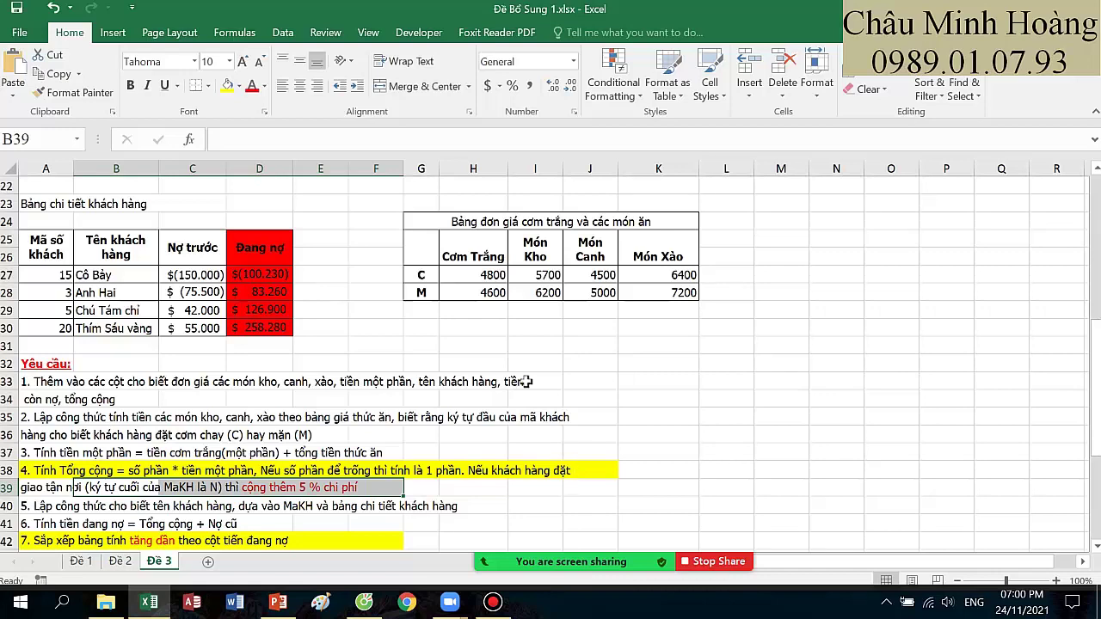
scroll(712, 352, up, 7)
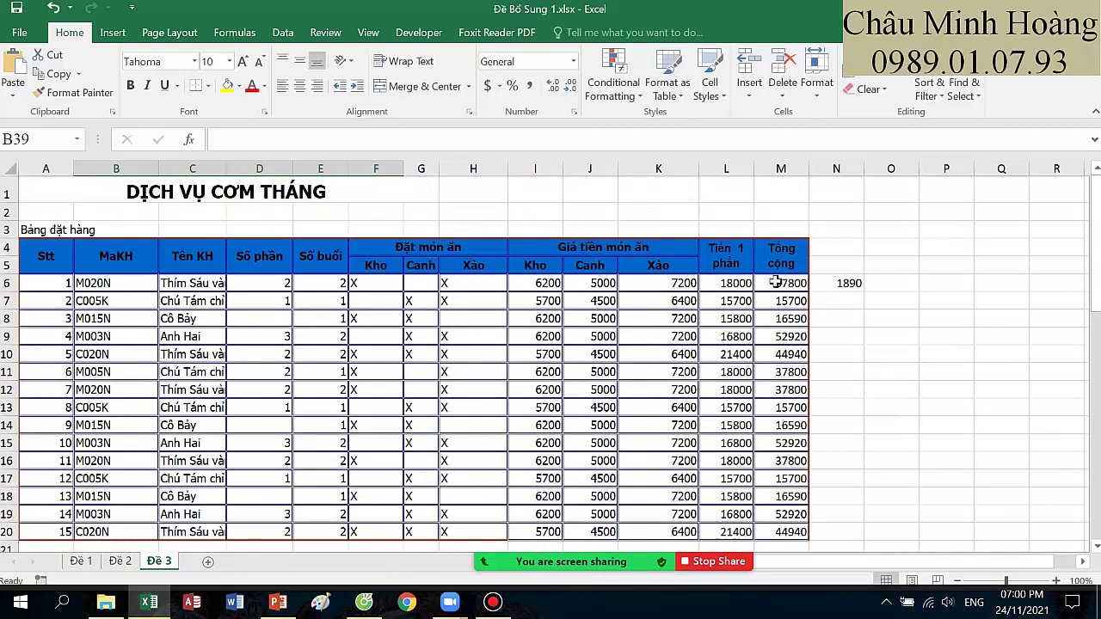
double_click(776, 282)
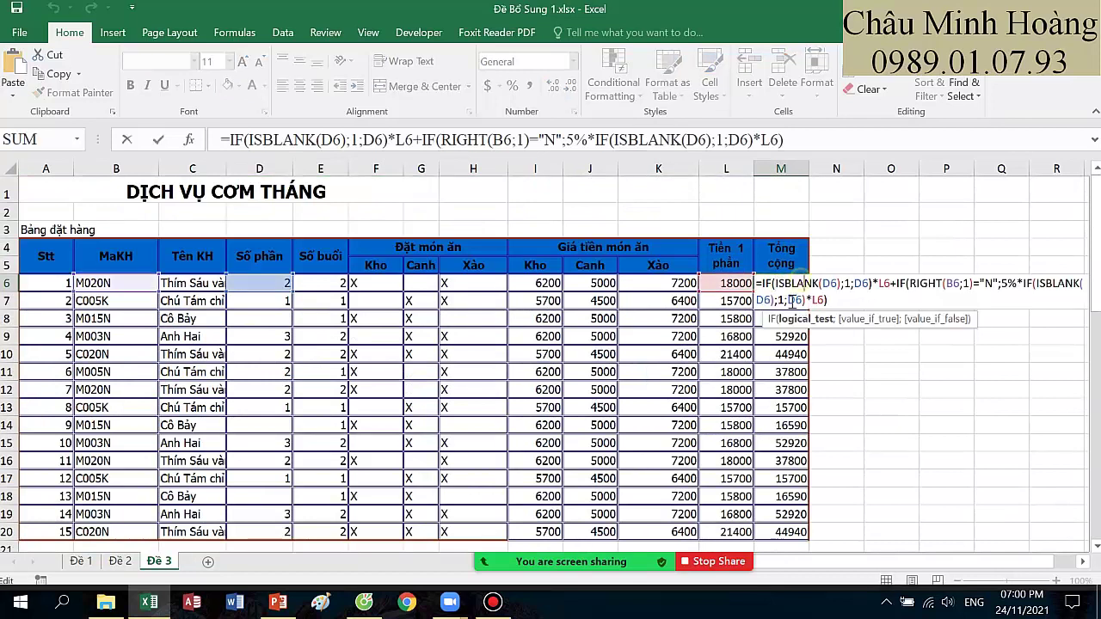
click(796, 319)
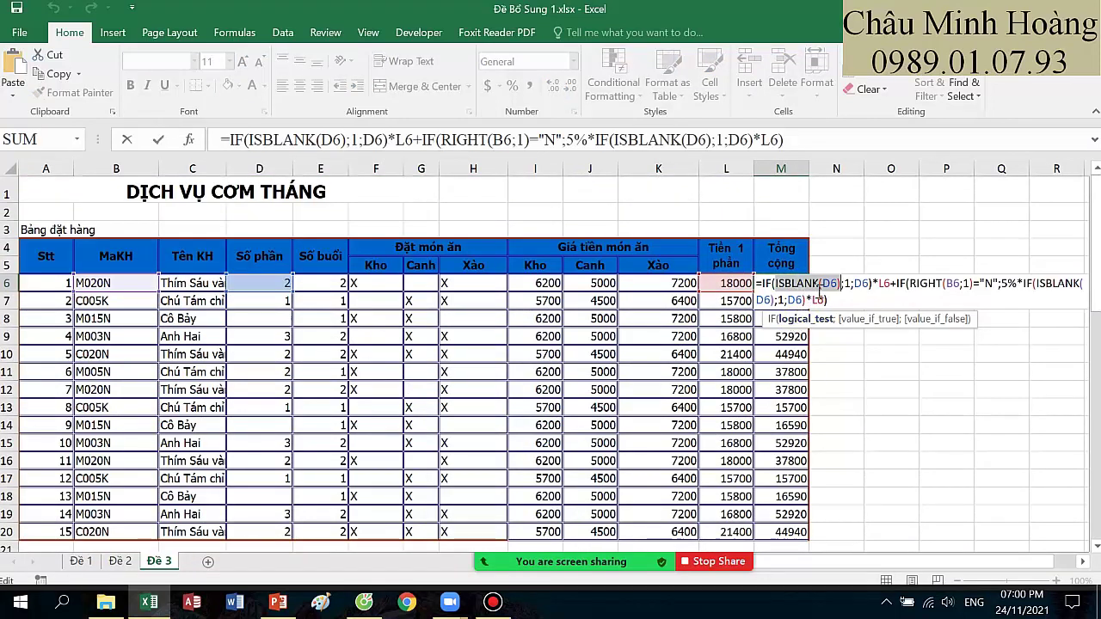
click(851, 324)
click(939, 319)
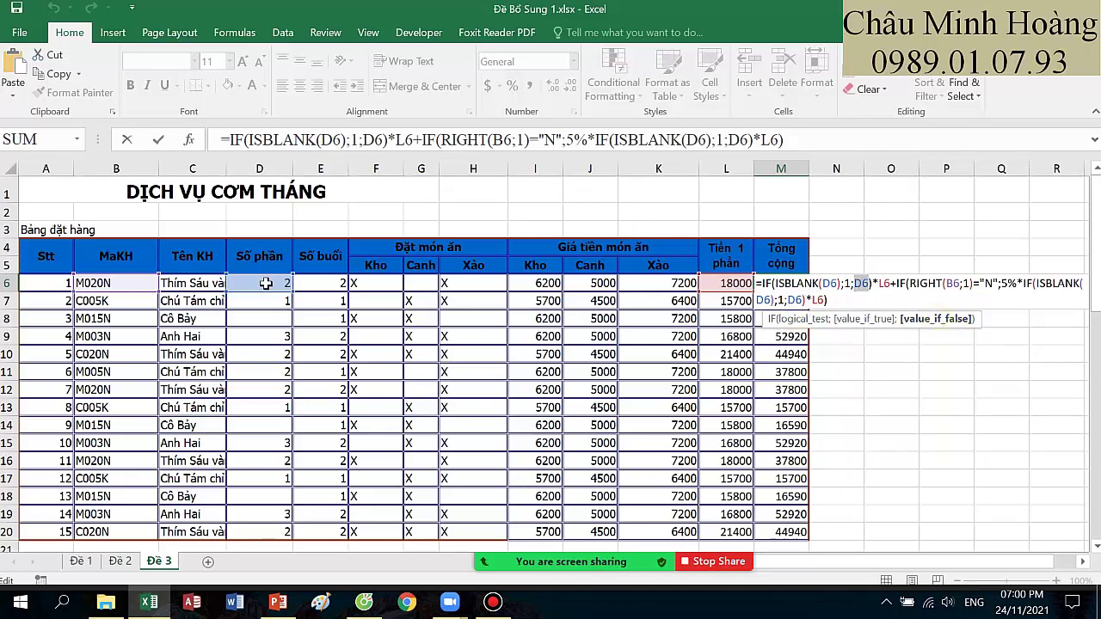
click(877, 285)
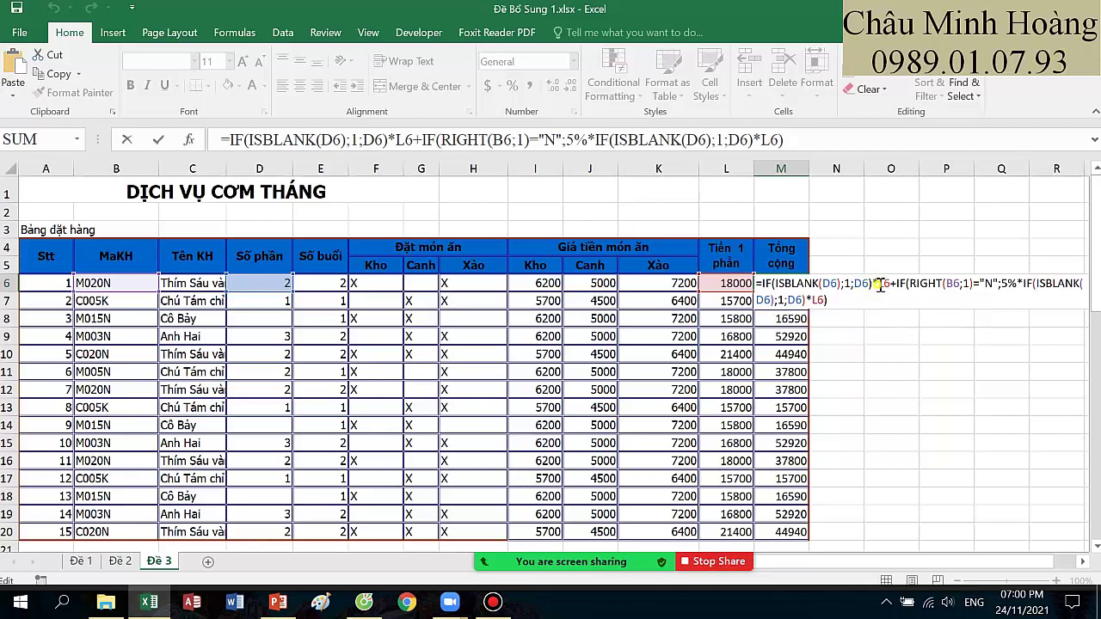
drag(879, 285, 891, 288)
key(Return)
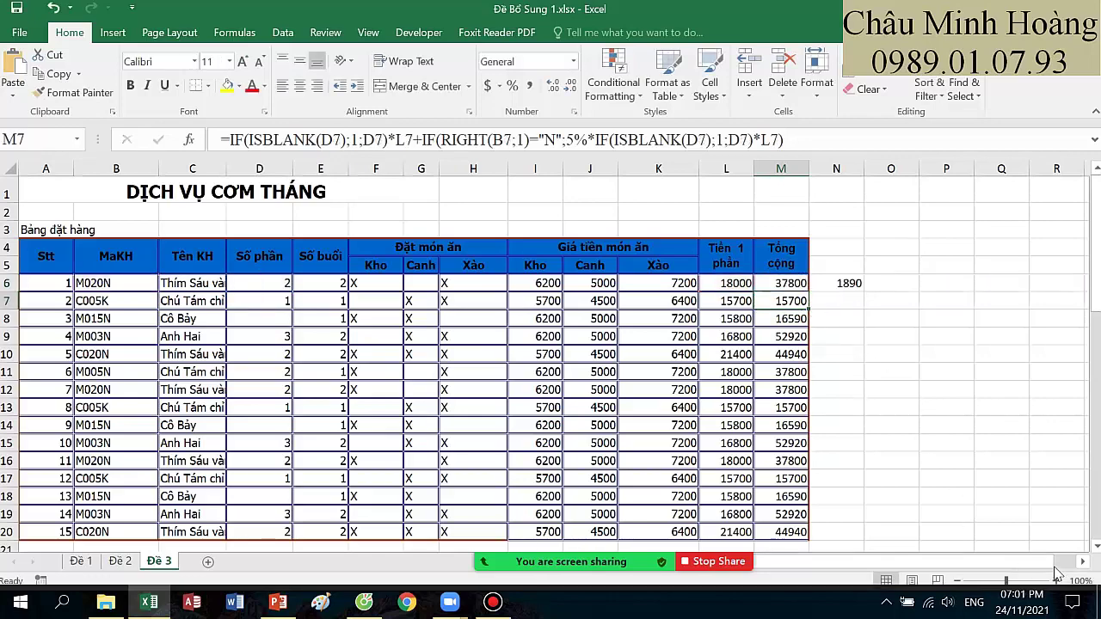
- Enlarge the font of the first Tổng cộng cell, M6, to 26 and autofit the height of row 6
click(1084, 562)
click(1084, 561)
click(1084, 561)
click(570, 283)
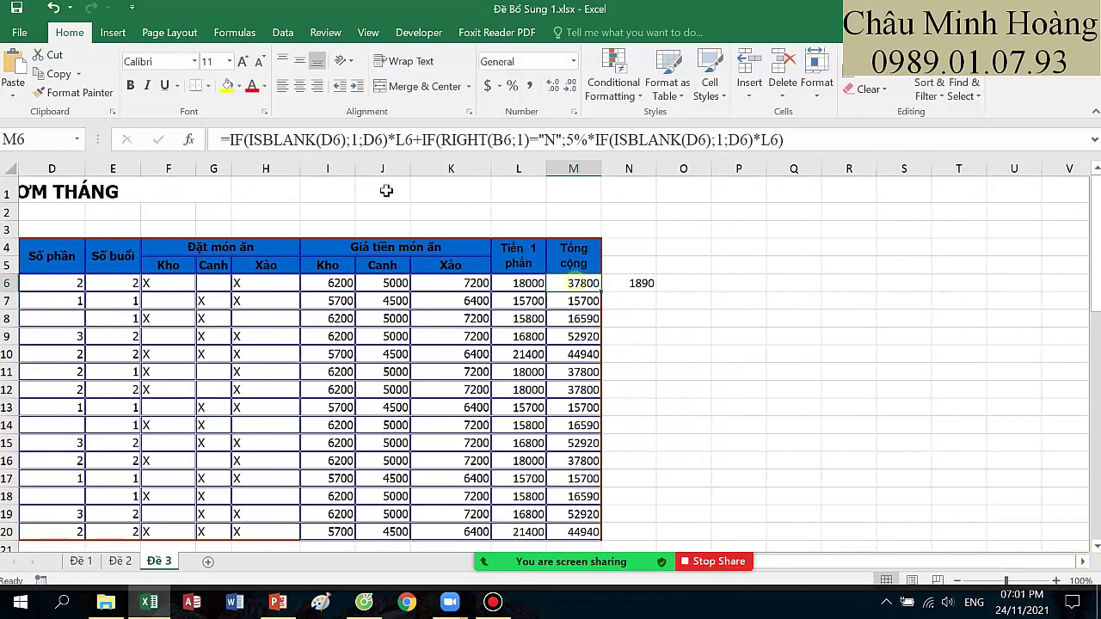
click(229, 62)
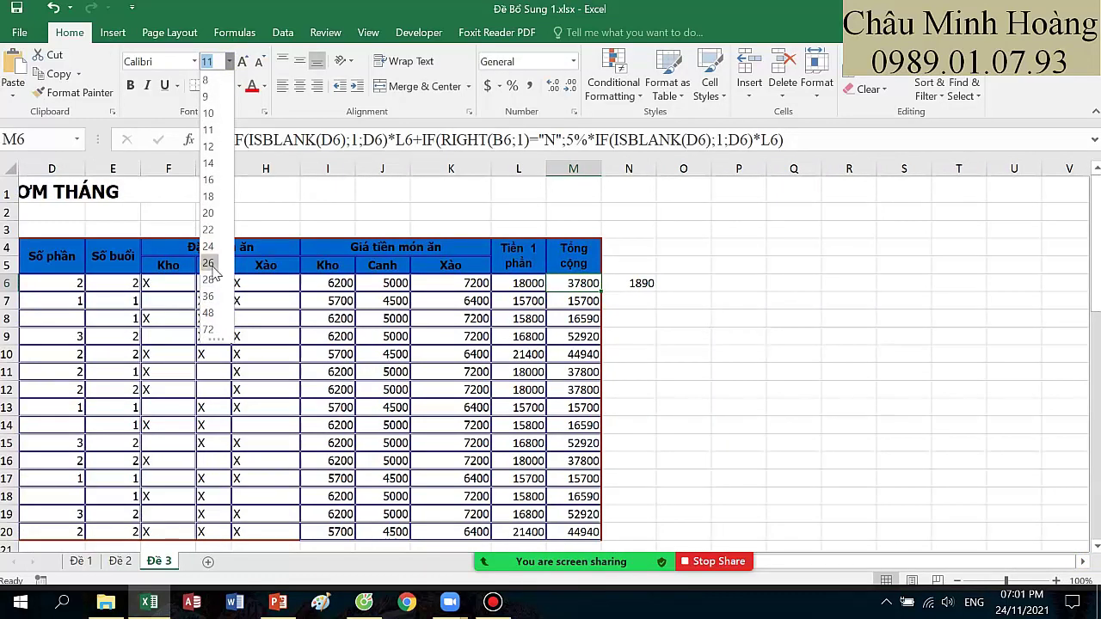
click(211, 271)
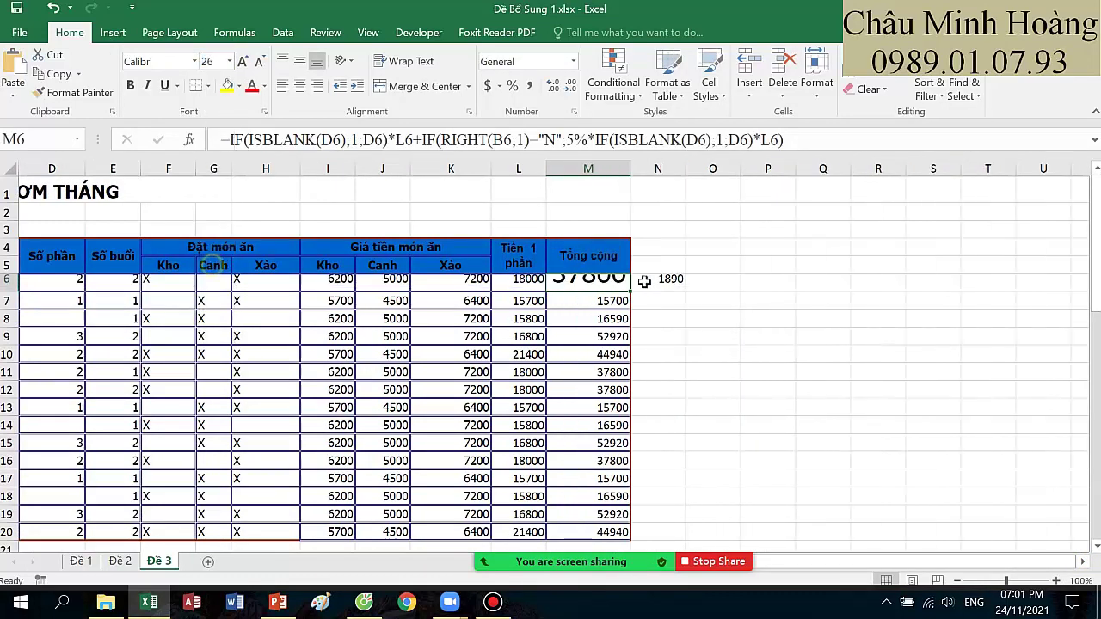
double_click(9, 291)
- Rewrite the formula in M6 as =IF(ISBLANK(D6);1;D6)*L6*IF(RIGHT(B6;1)="N";105%;1)
double_click(588, 295)
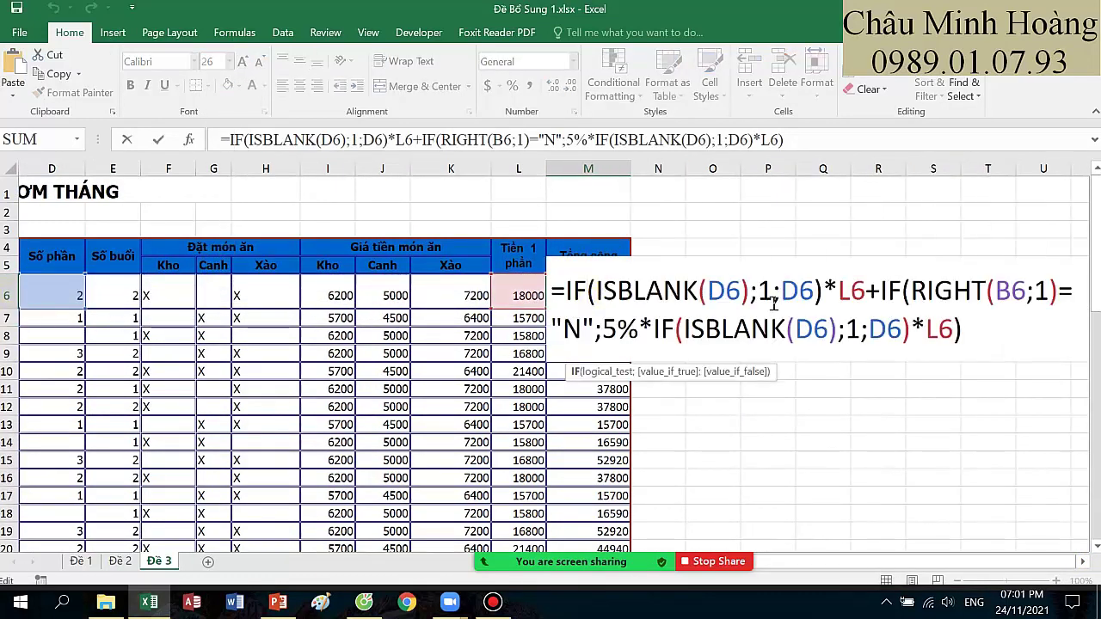
click(914, 291)
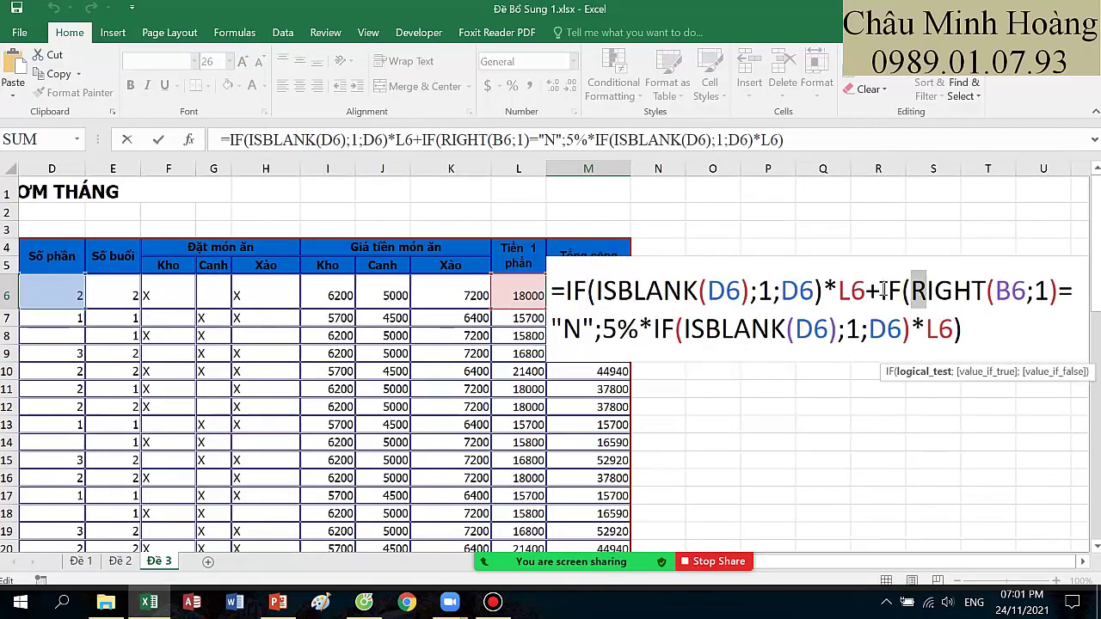
click(883, 291)
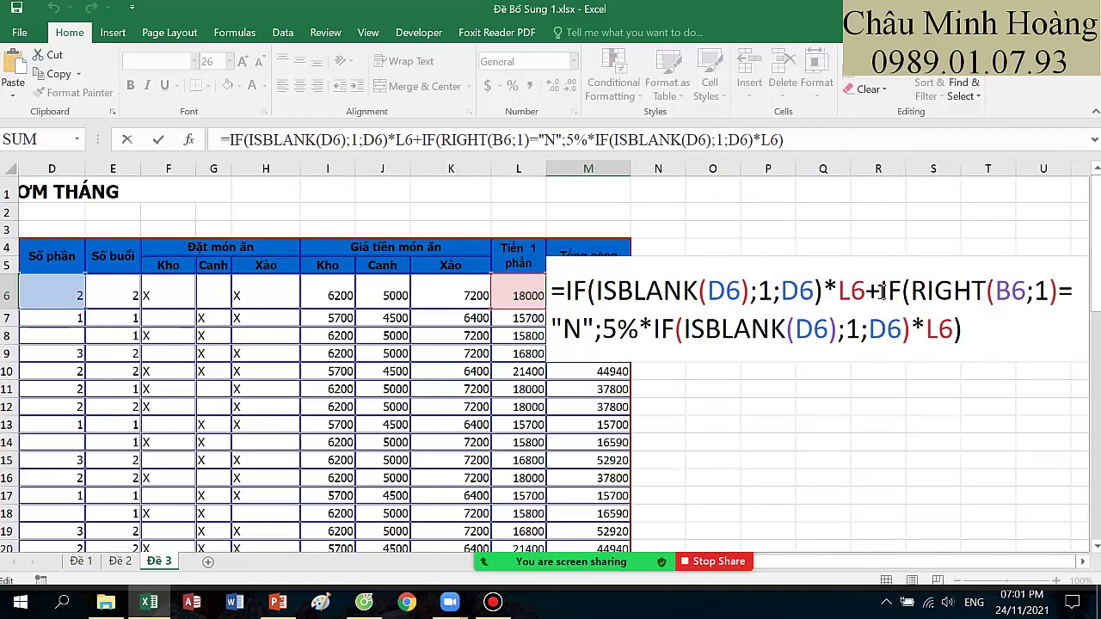
drag(871, 290, 882, 292)
click(878, 294)
text(*)
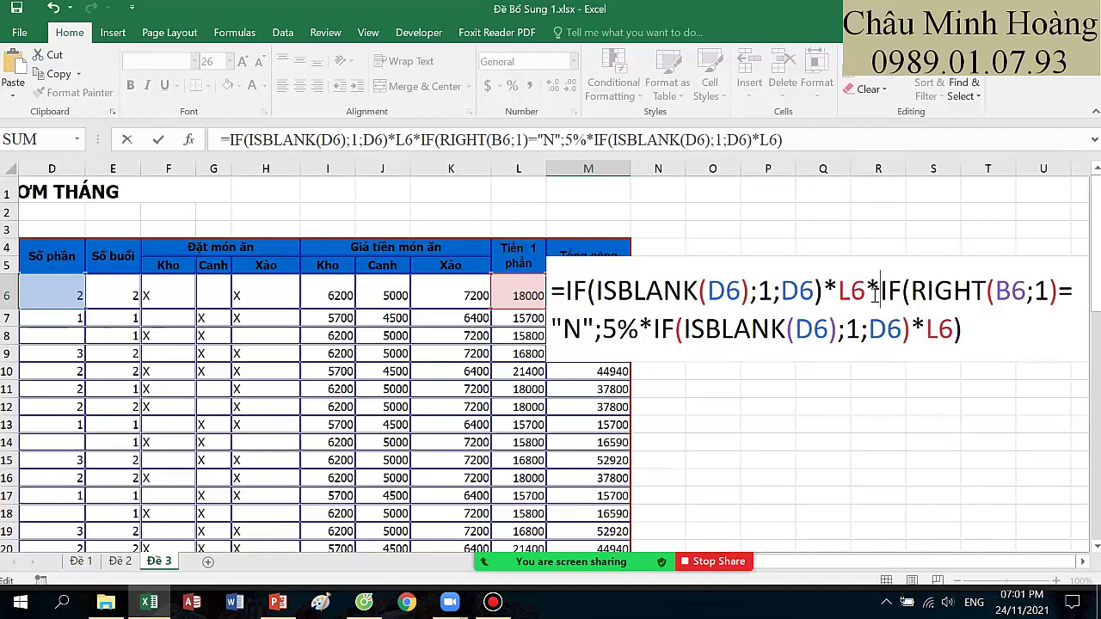
drag(602, 335, 996, 336)
text(105%)
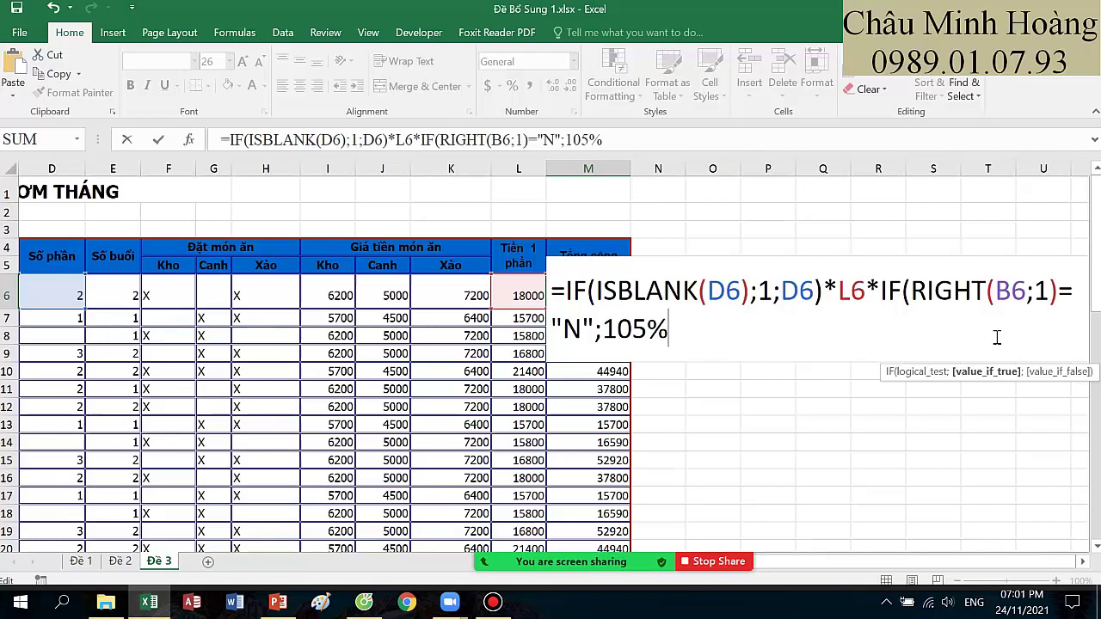
text(;)
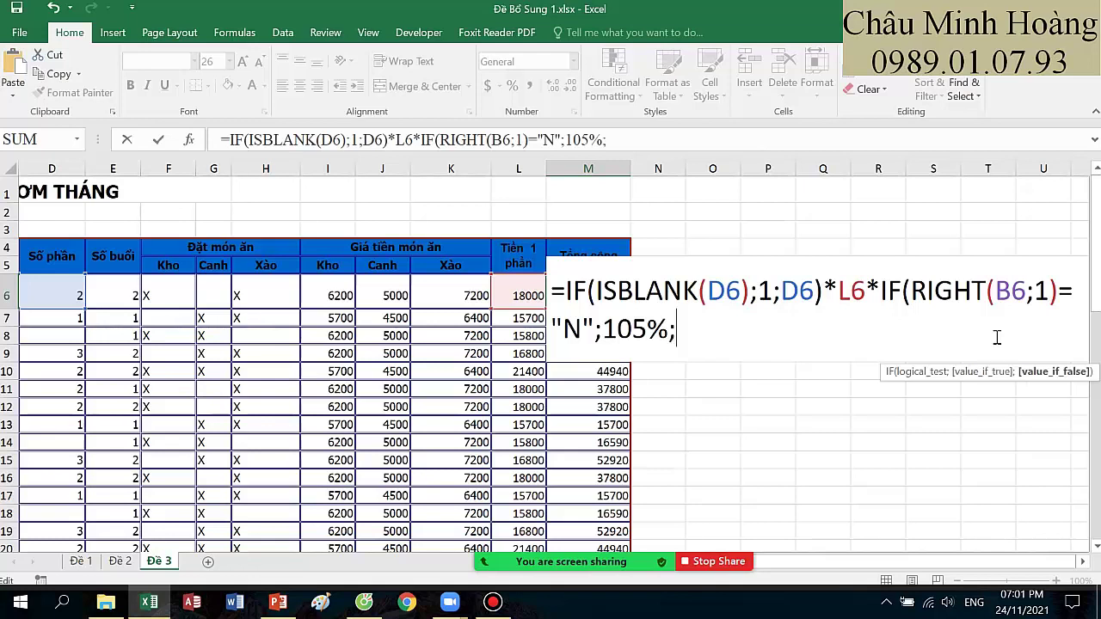
text(1))
- Compare the rewritten Tổng cộng formula in M6 with the blank-portion and 5 % delivery surcharge rules in requirement 4
scroll(676, 369, down, 3)
scroll(676, 369, down, 3)
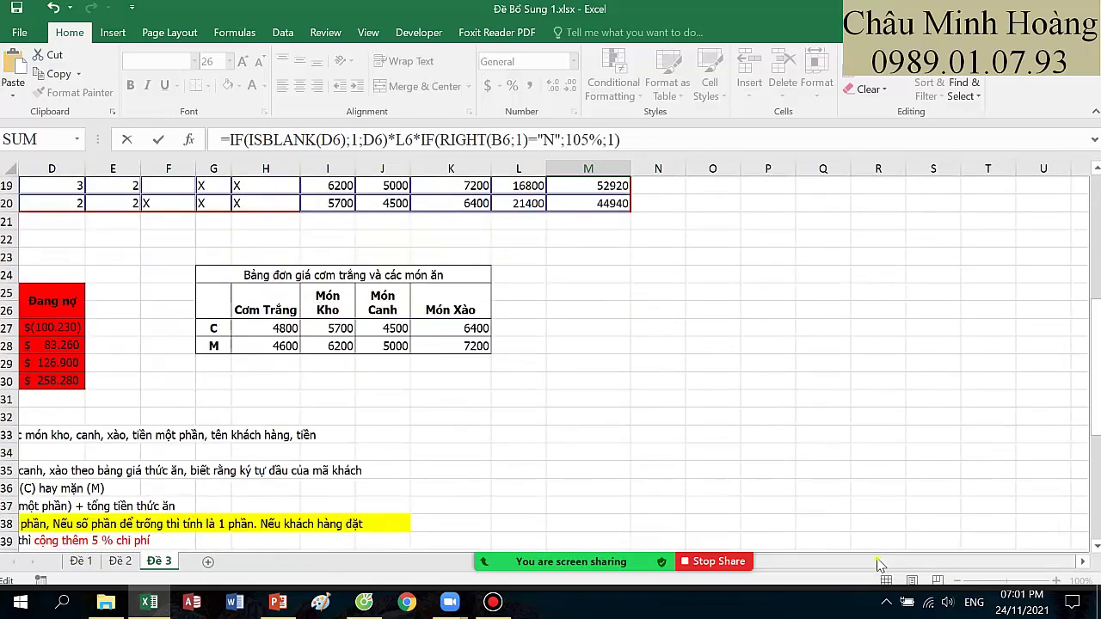
scroll(374, 486, left, 3)
scroll(374, 486, down, 2)
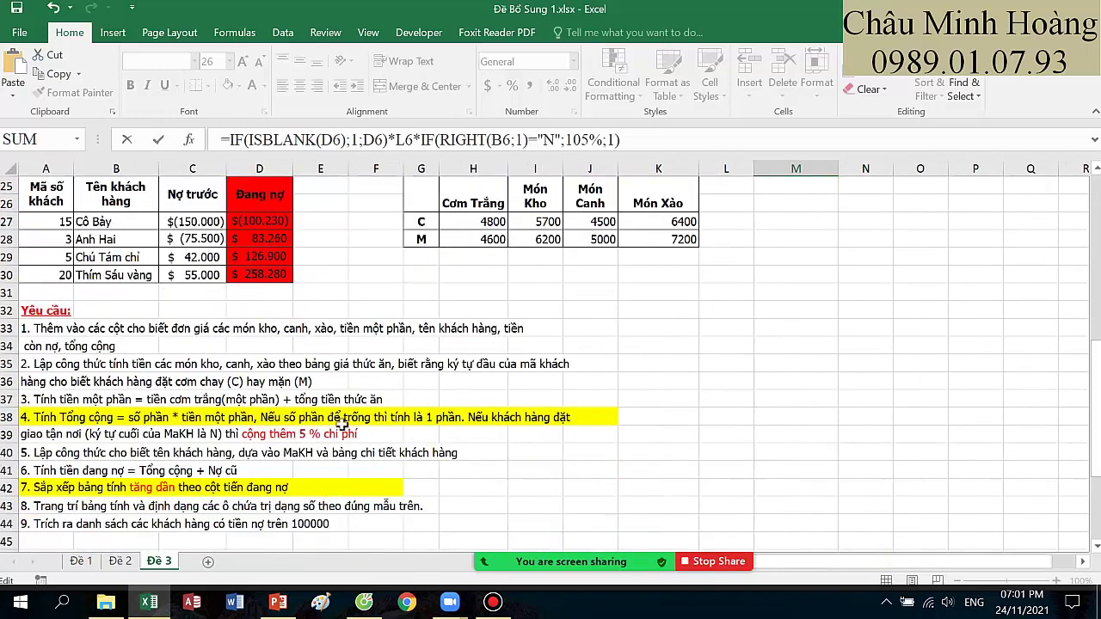
scroll(645, 429, up, 2)
scroll(645, 429, up, 6)
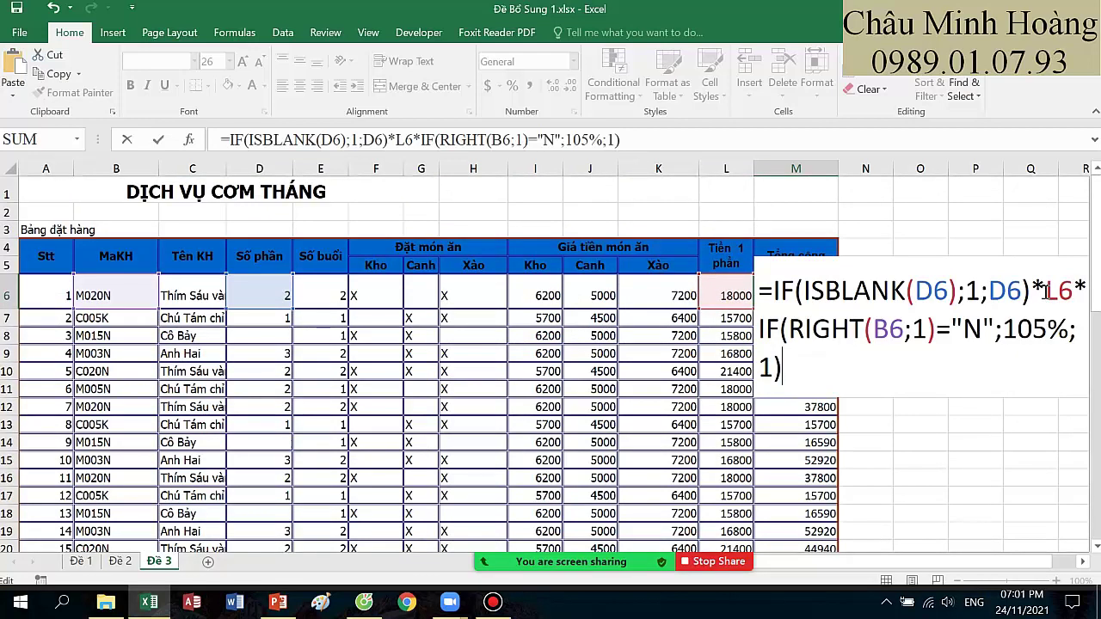
drag(1044, 293, 982, 370)
click(1083, 561)
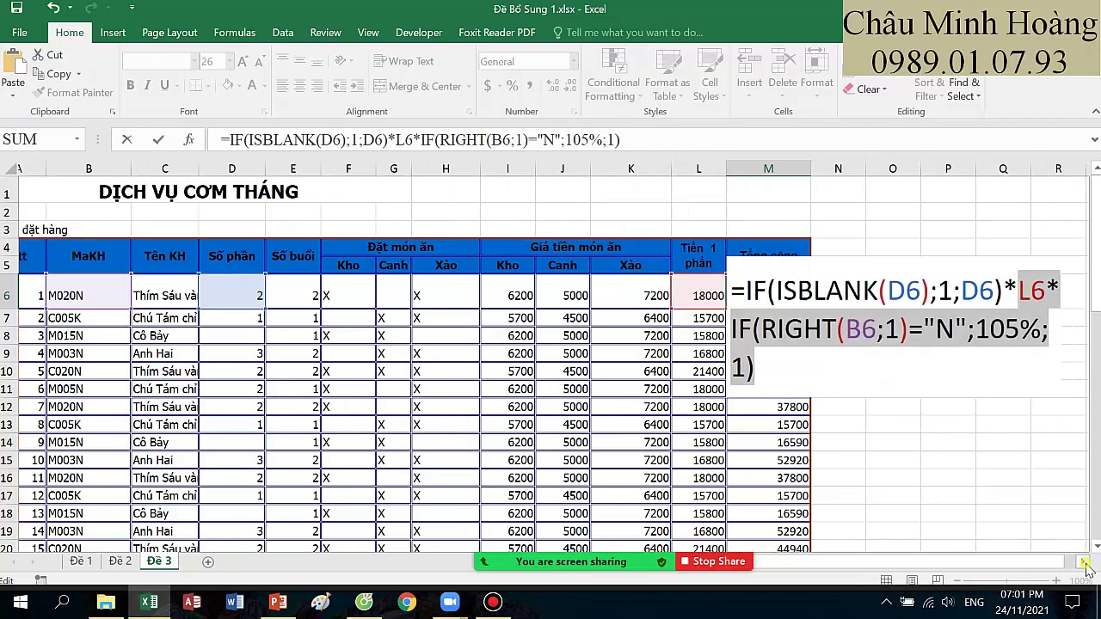
click(1083, 560)
click(910, 294)
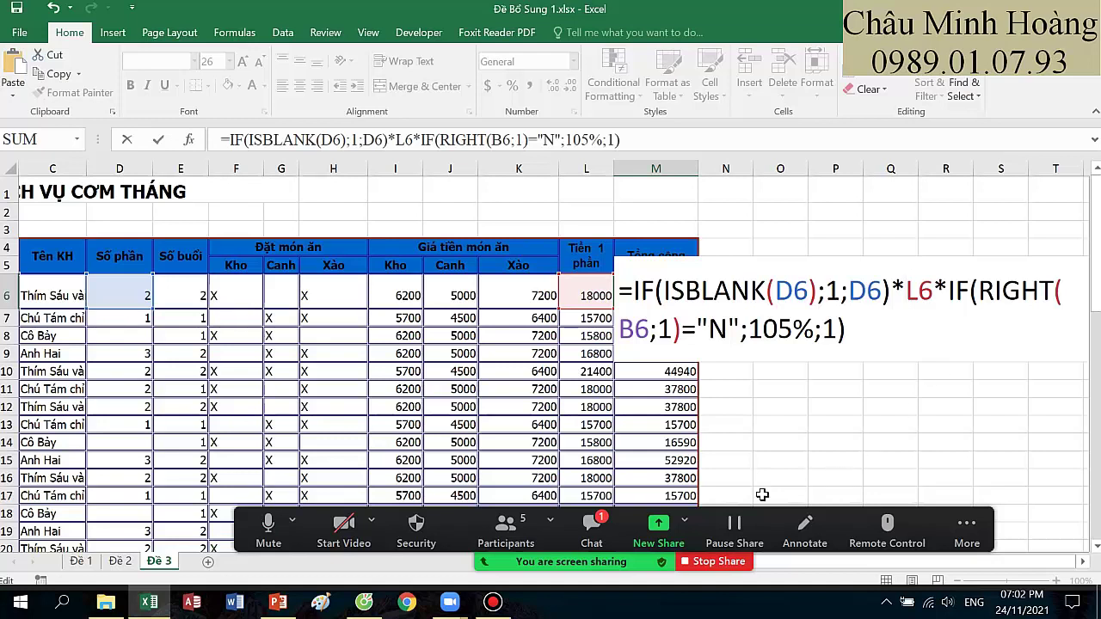
- Examine the portions-times-price part of the M6 formula and the delivery IF that multiplies it
click(591, 526)
click(907, 140)
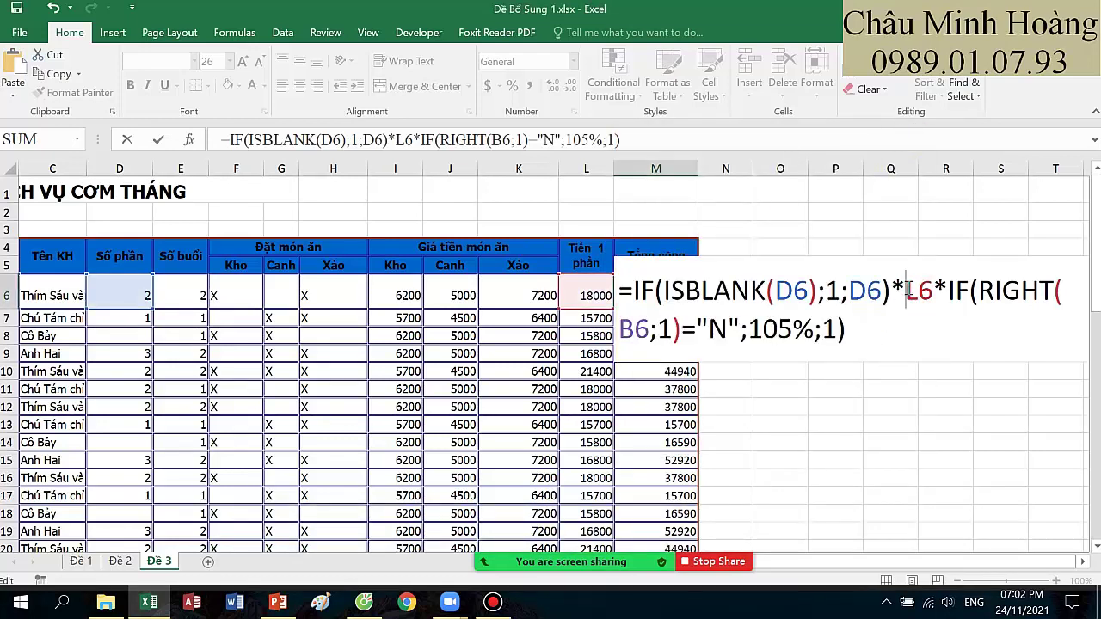
drag(933, 293, 634, 295)
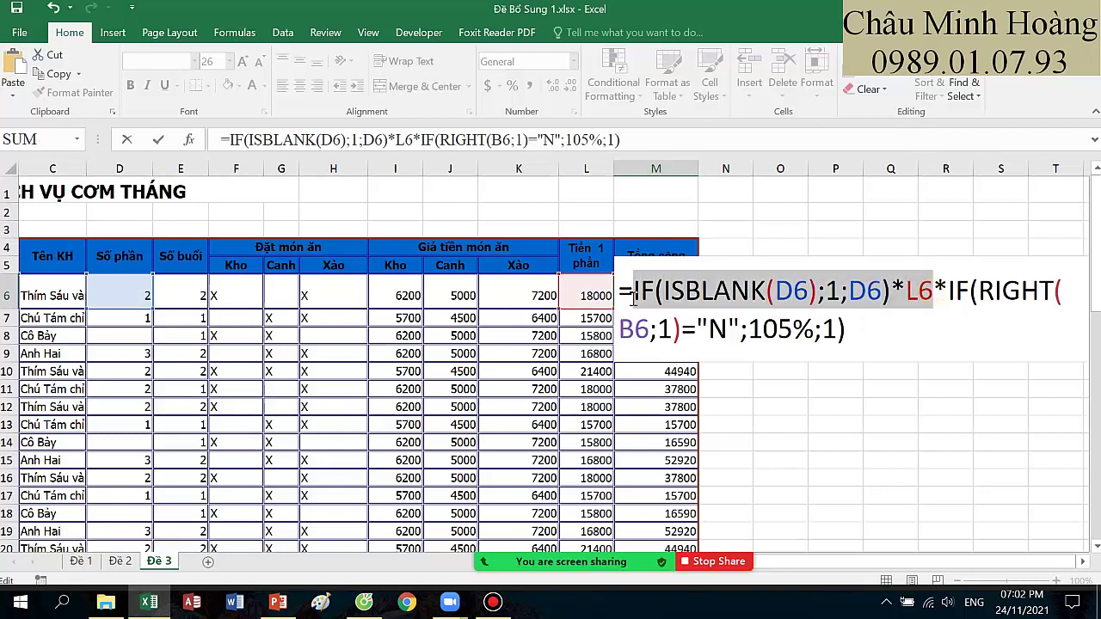
click(950, 292)
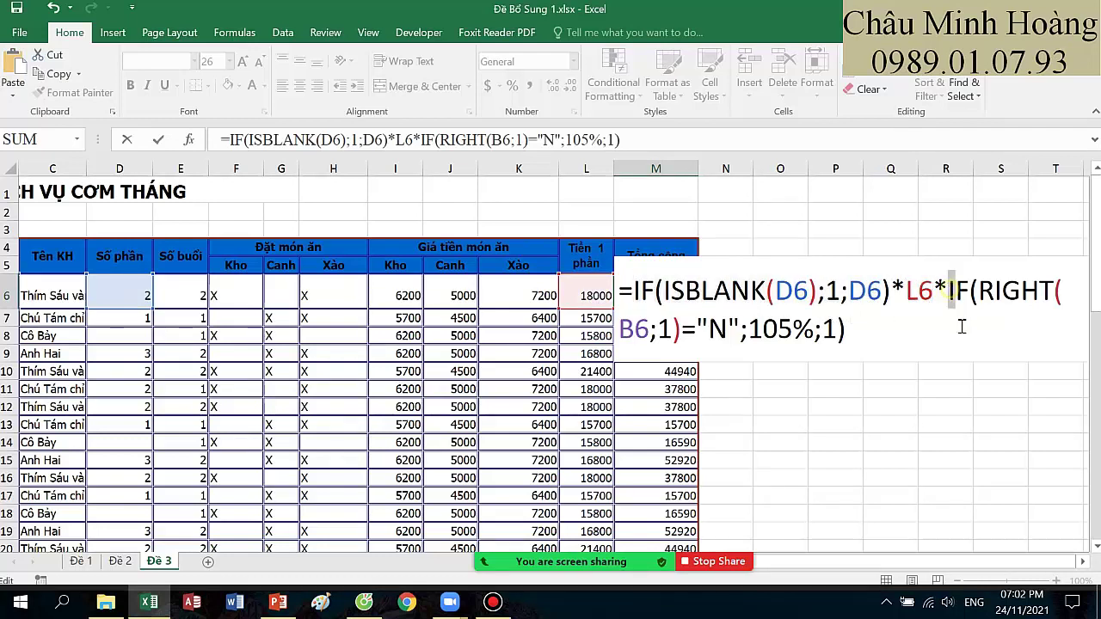
shift+click(962, 327)
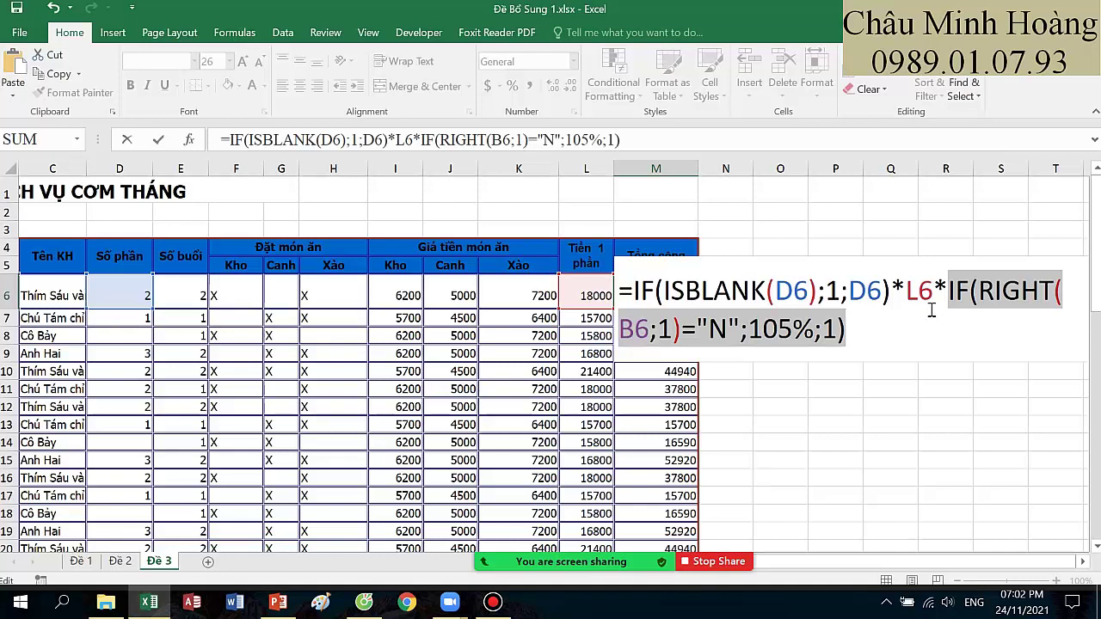
drag(936, 290, 631, 300)
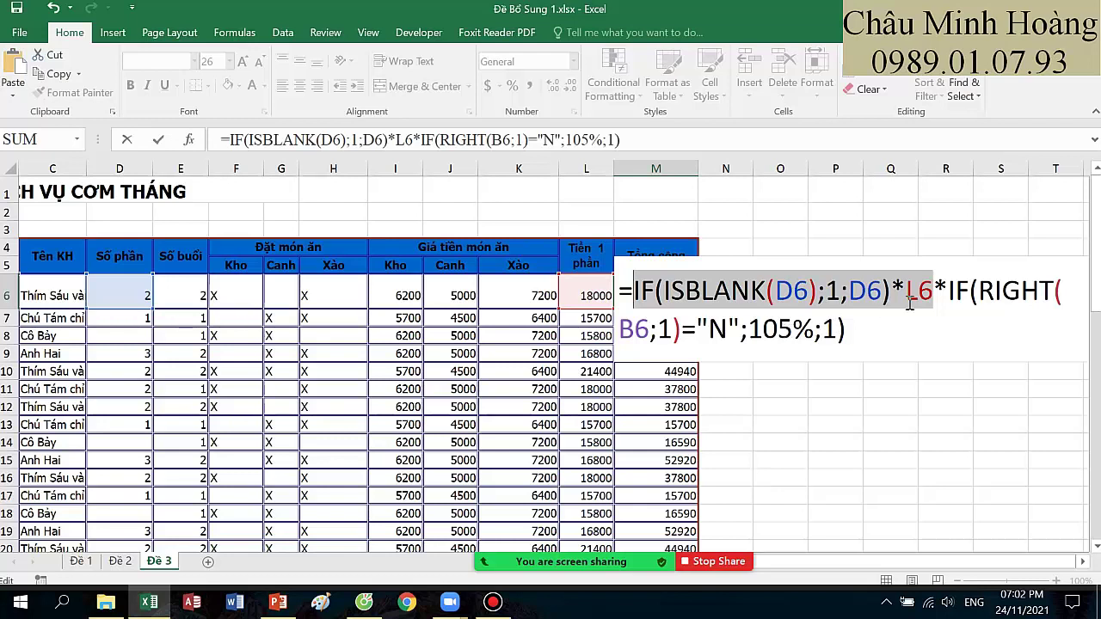
drag(748, 330, 946, 288)
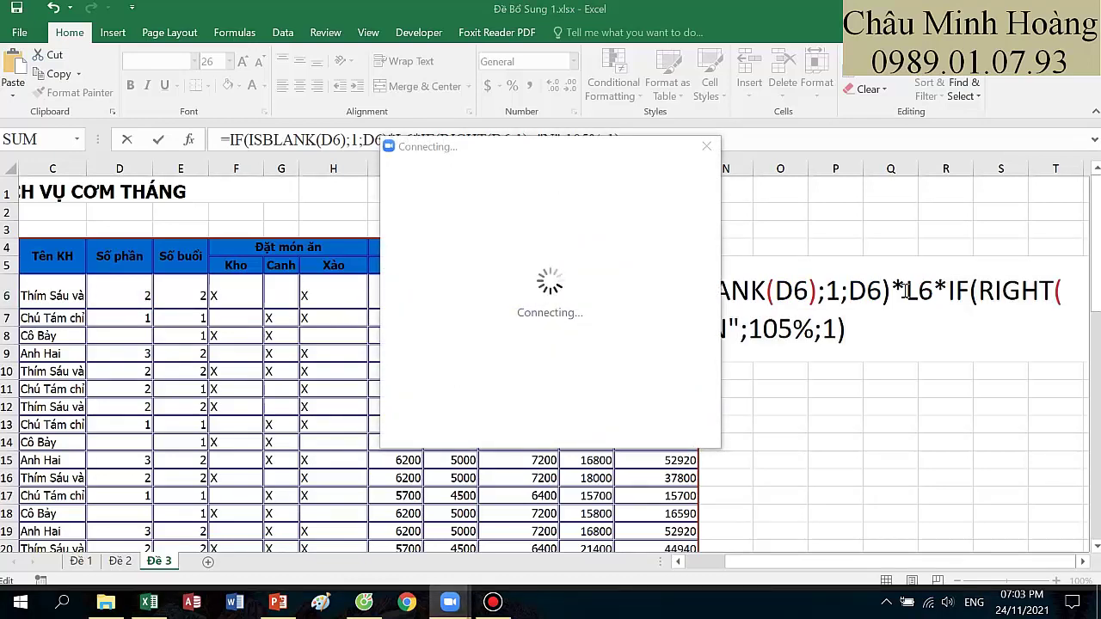
- Check the screen recorder, return to the worksheet, and re-examine the 105% factor and both IF parts of the M6 formula
click(493, 602)
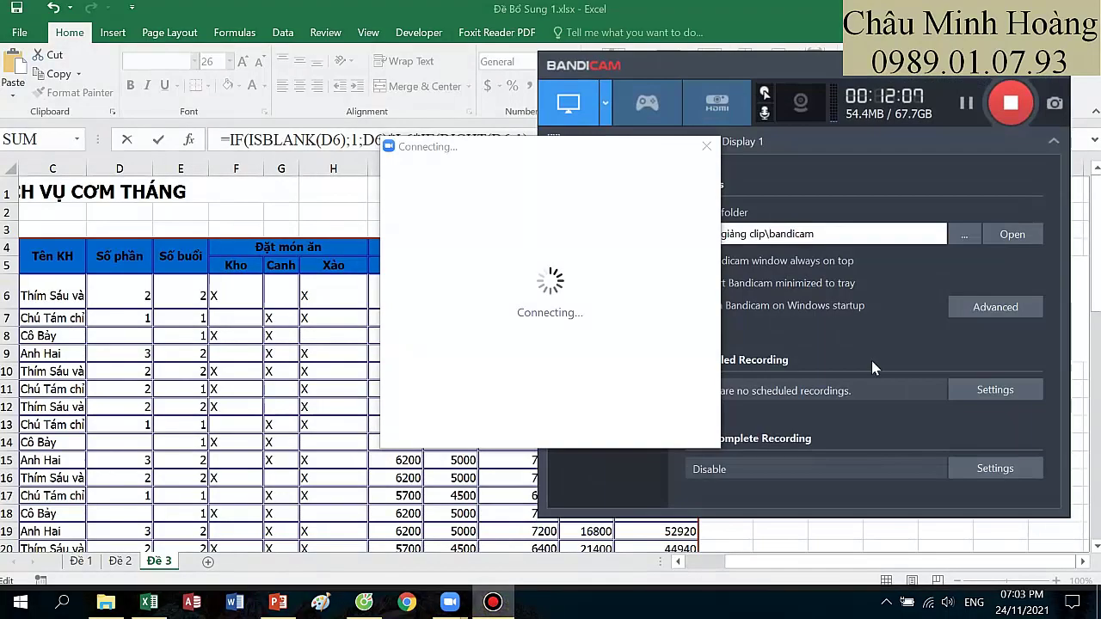
click(641, 292)
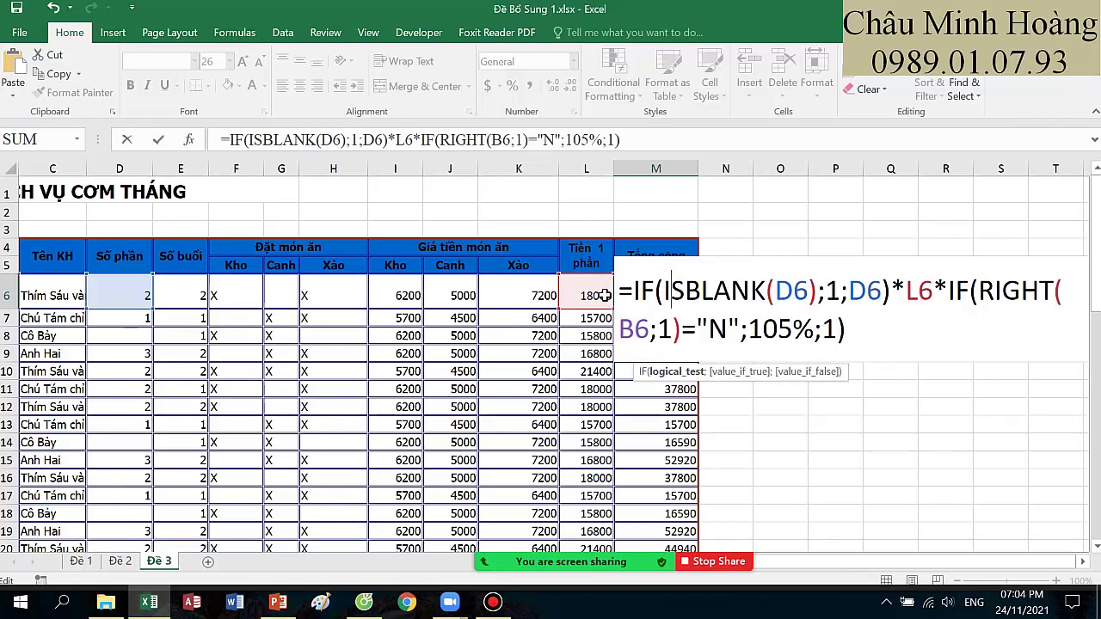
drag(633, 295, 938, 293)
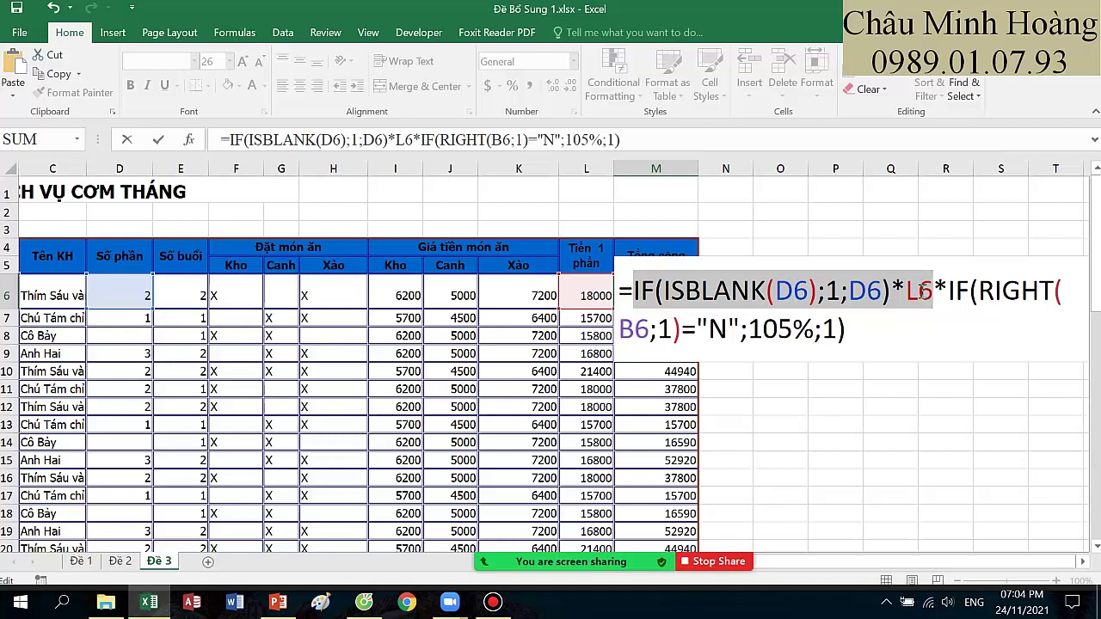
drag(950, 290, 871, 327)
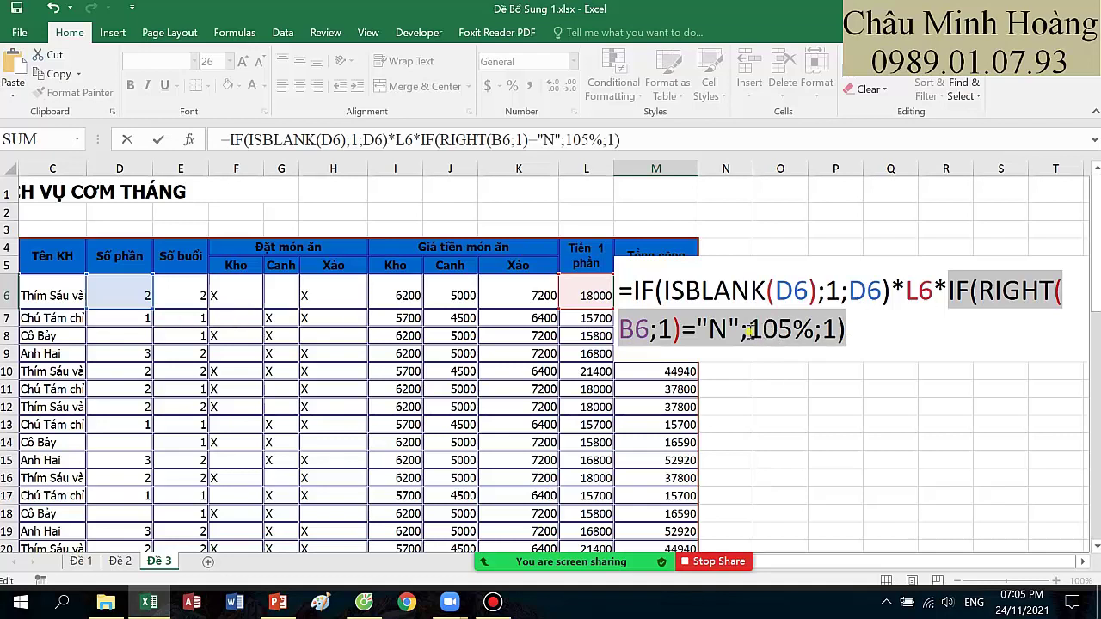
drag(748, 331, 809, 334)
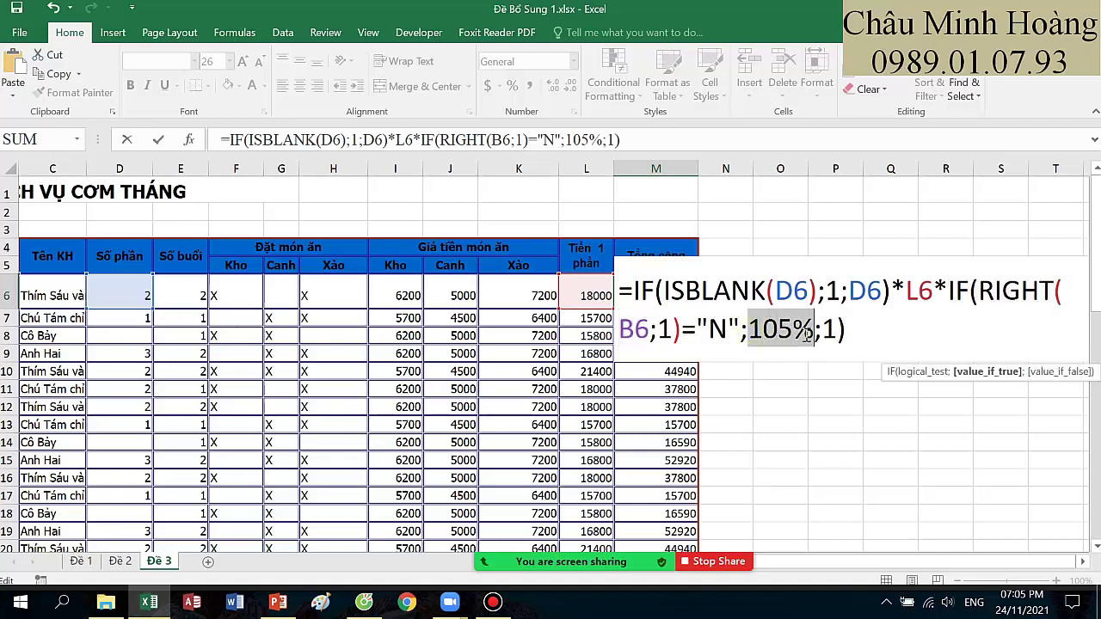
drag(947, 293, 851, 331)
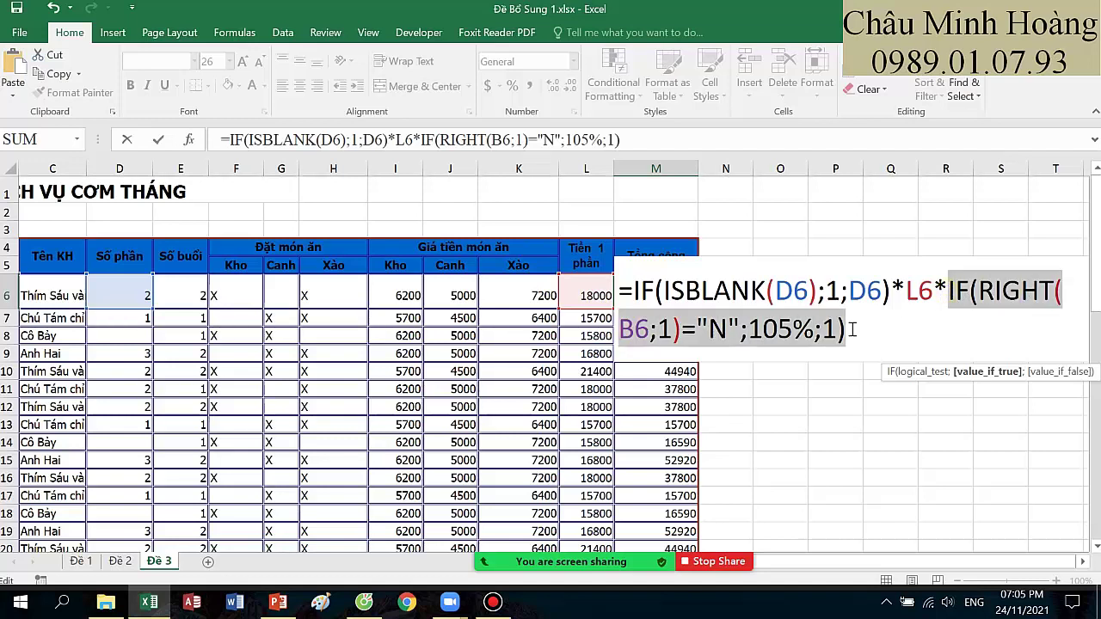
click(949, 291)
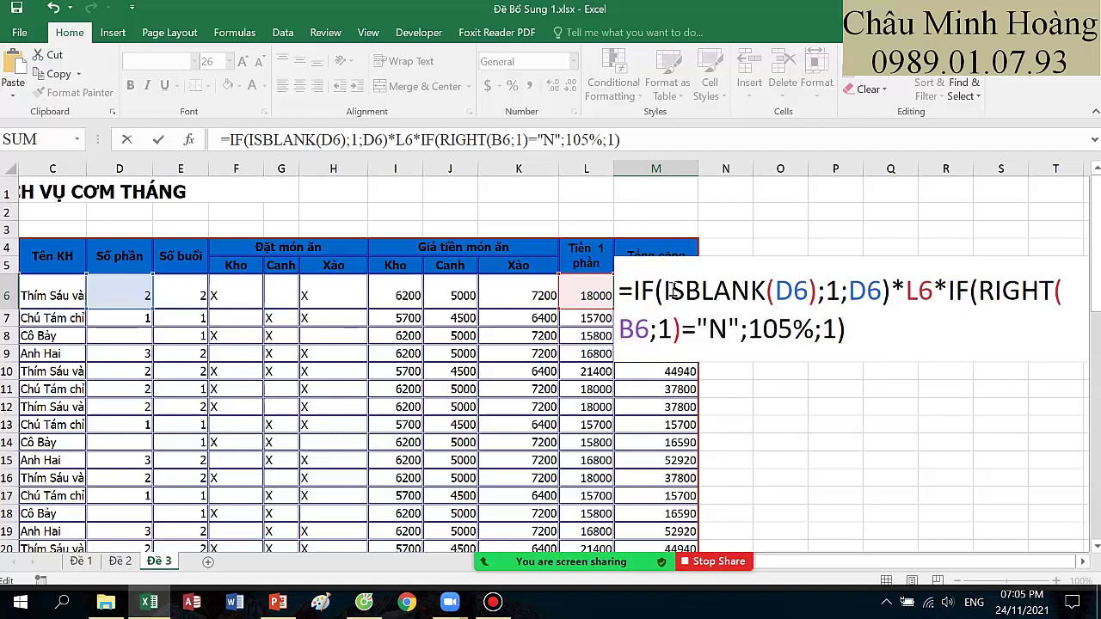
- Examine the portions-times-price product, the delivery IF and its 105% factor in the M6 formula
drag(621, 292, 933, 292)
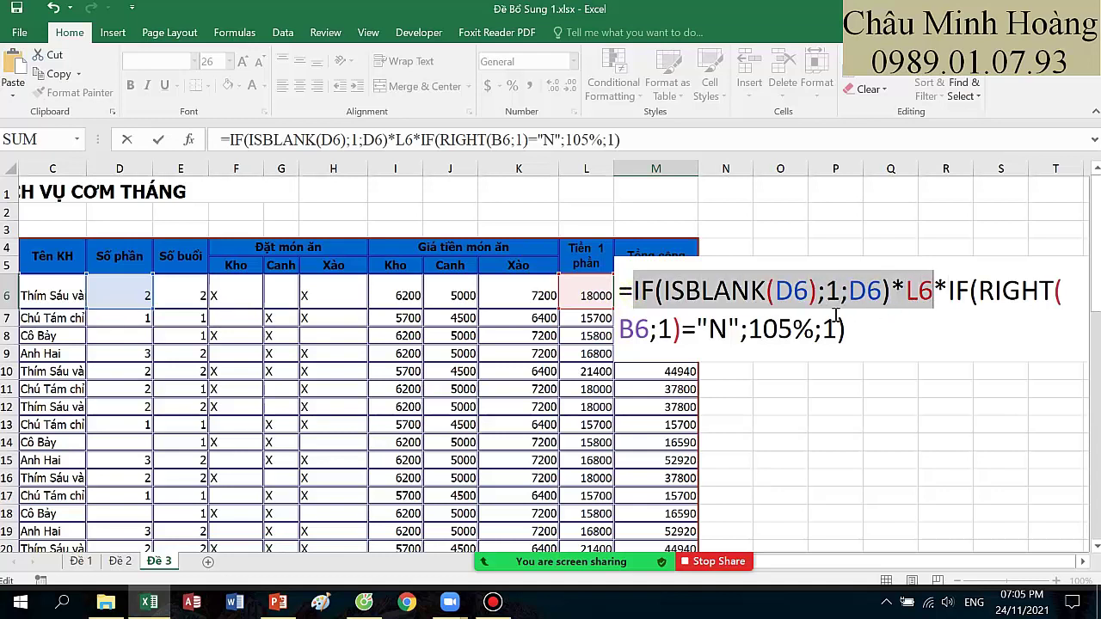
drag(632, 293, 934, 292)
drag(948, 293, 970, 322)
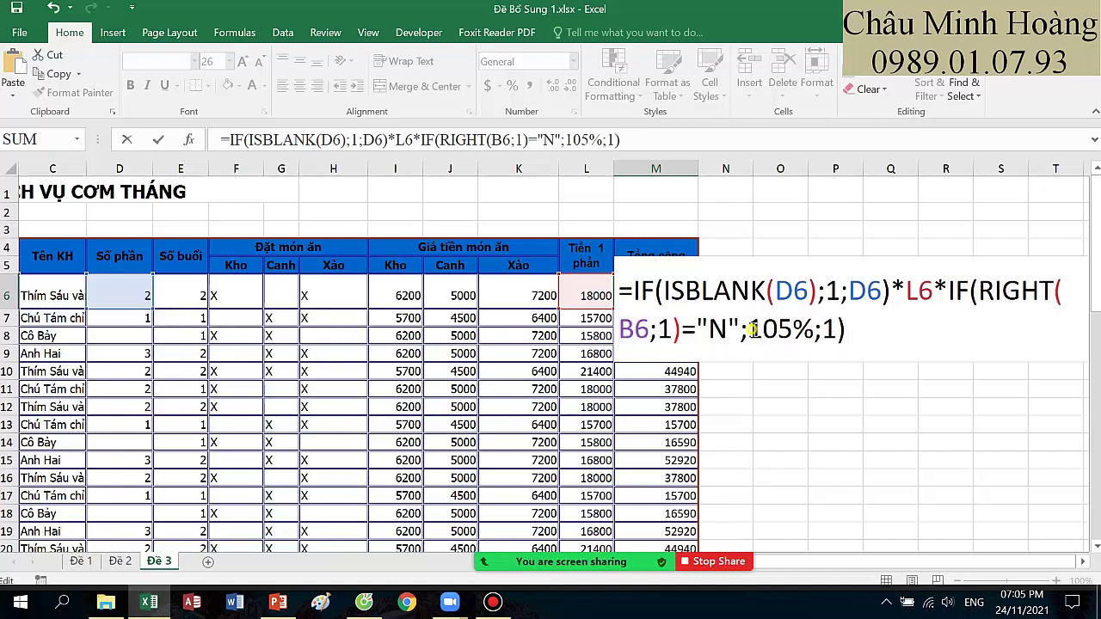
drag(746, 330, 810, 334)
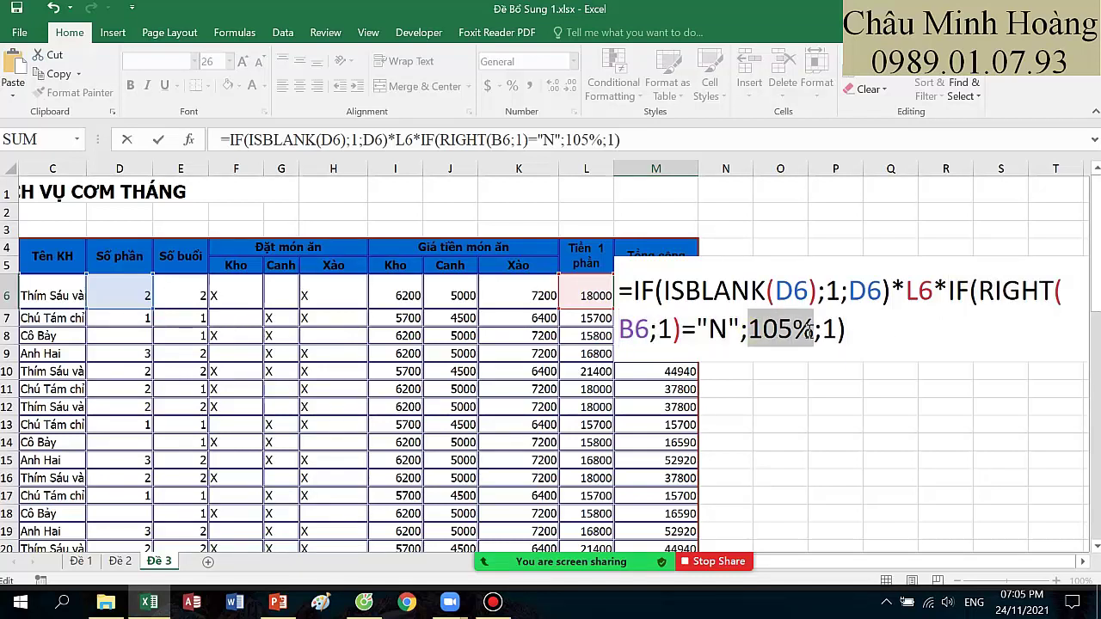
click(839, 334)
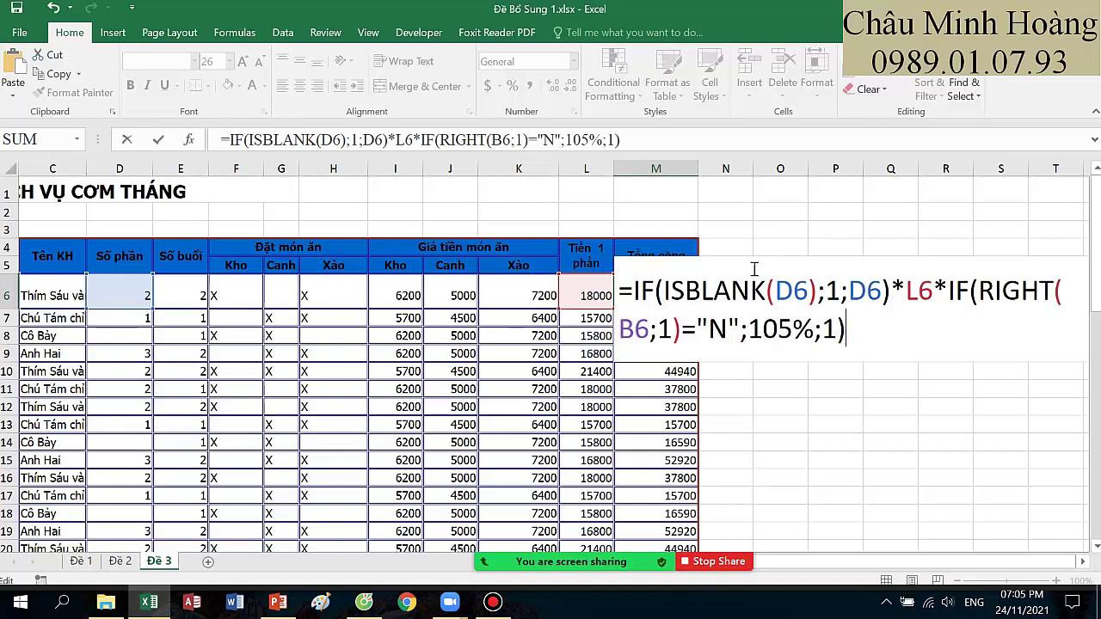
- Compare L6 and the two IF parts multiplied in the Tổng cộng formula in M6, and commit the formula
drag(633, 292, 926, 296)
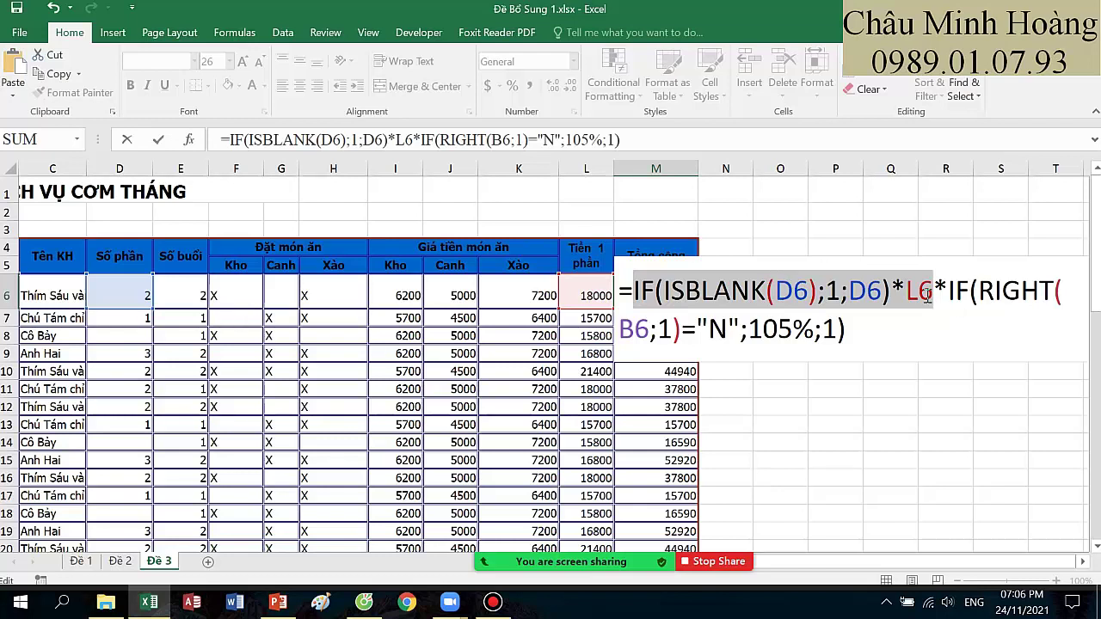
drag(904, 293, 932, 327)
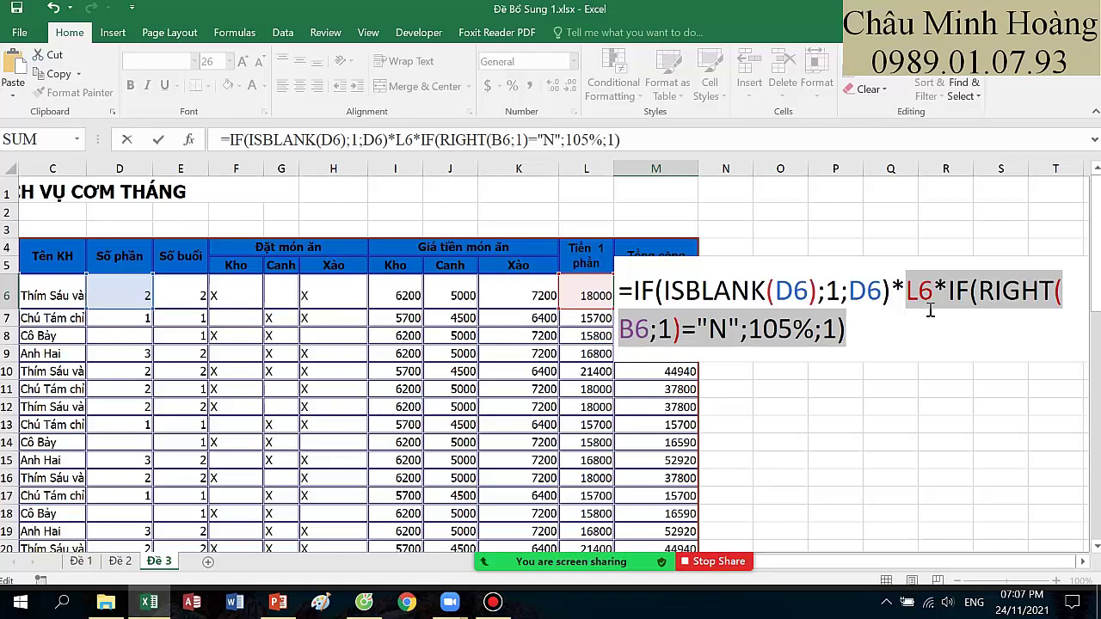
drag(947, 290, 982, 355)
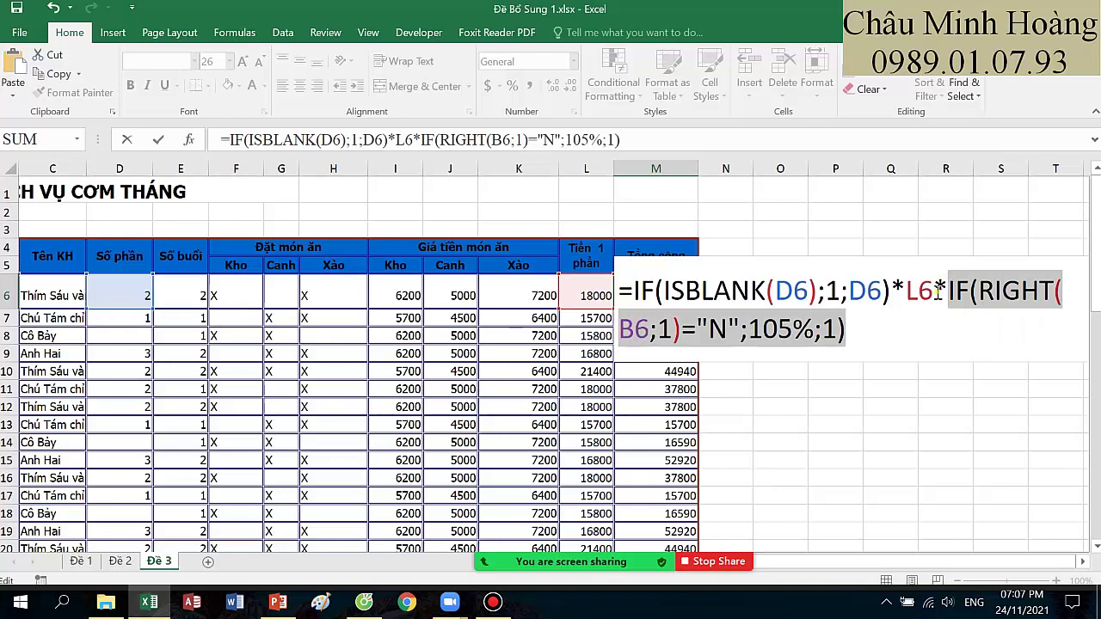
drag(936, 290, 633, 290)
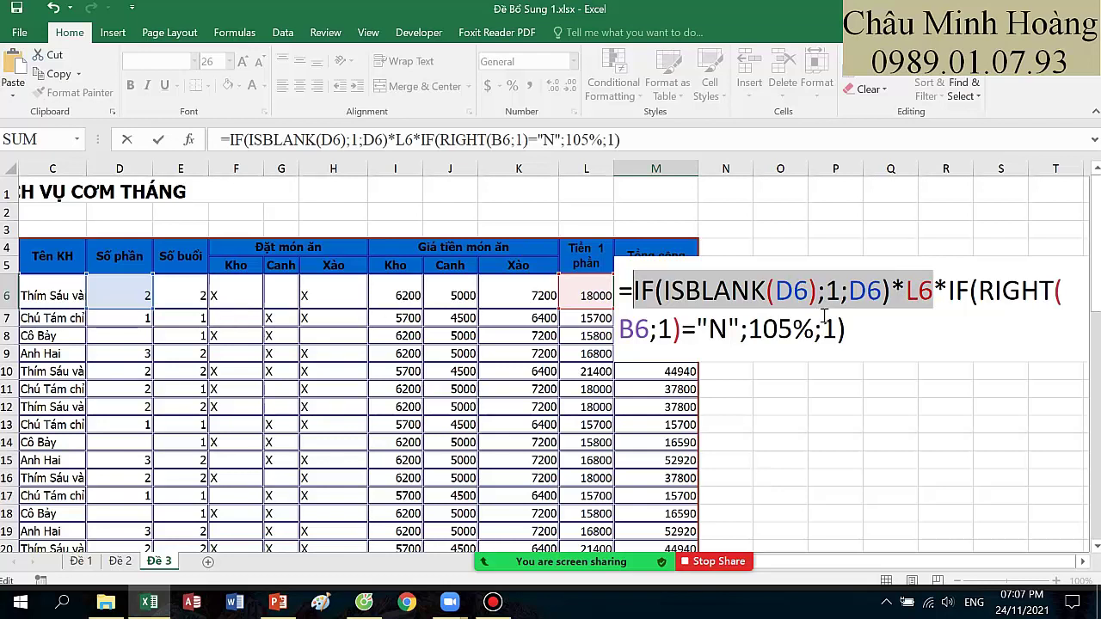
key(Return)
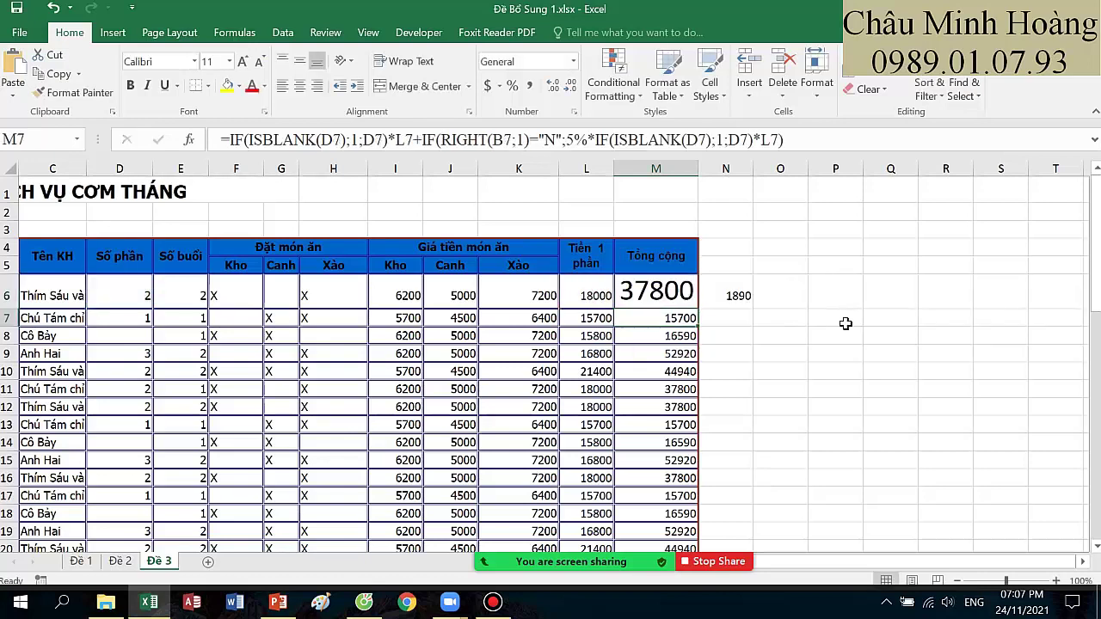
- Set the font size of the Tiền 1 phần cell L6 to 24
double_click(580, 290)
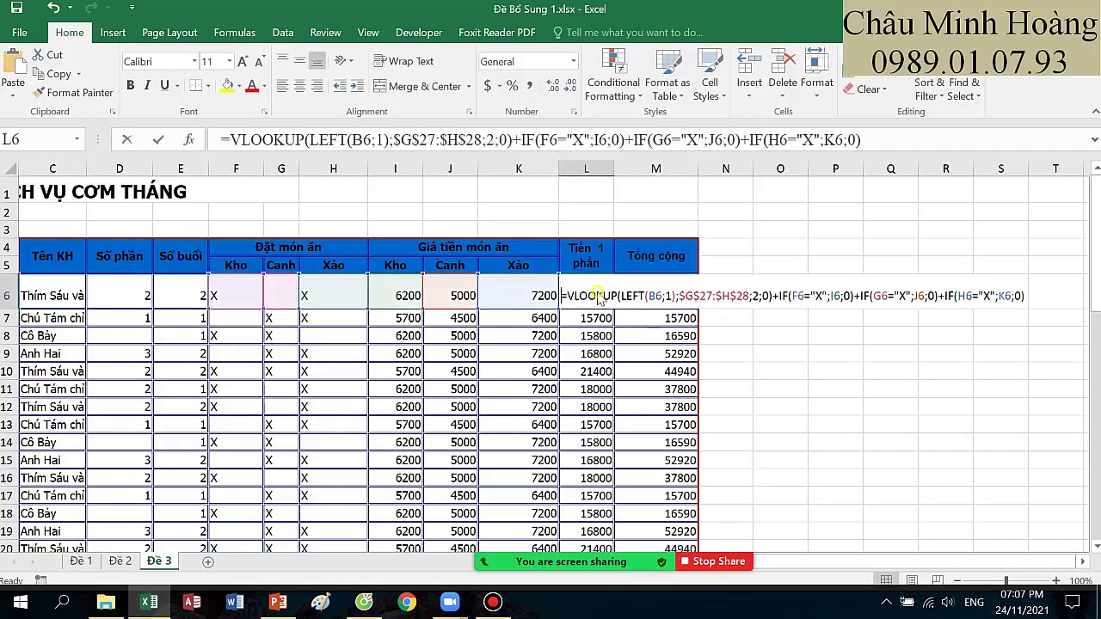
key(Return)
key(Up)
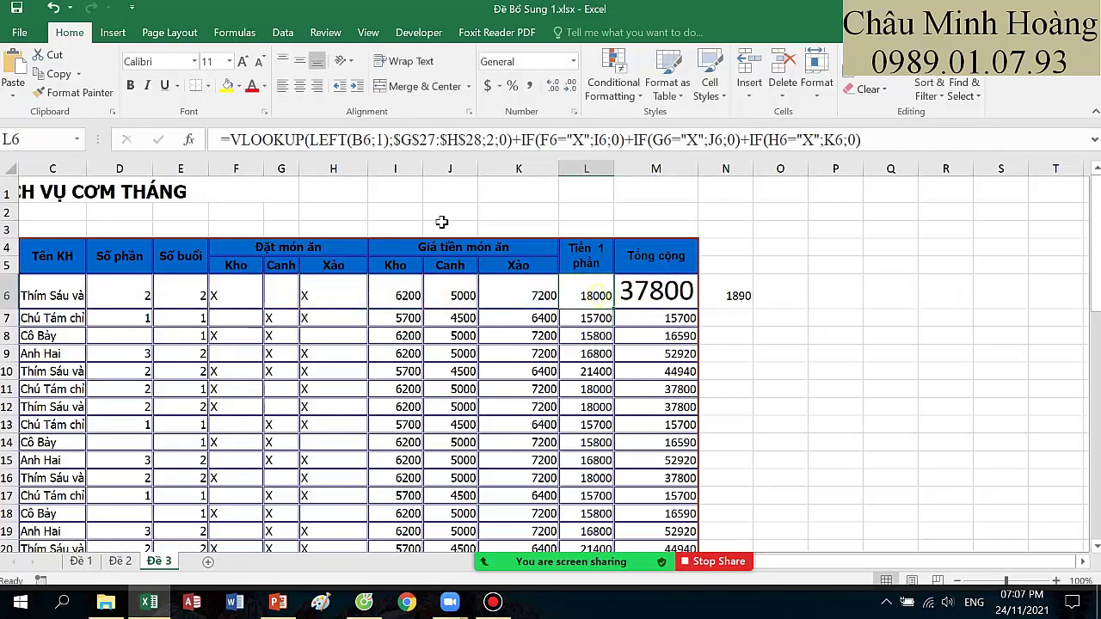
click(231, 61)
click(211, 241)
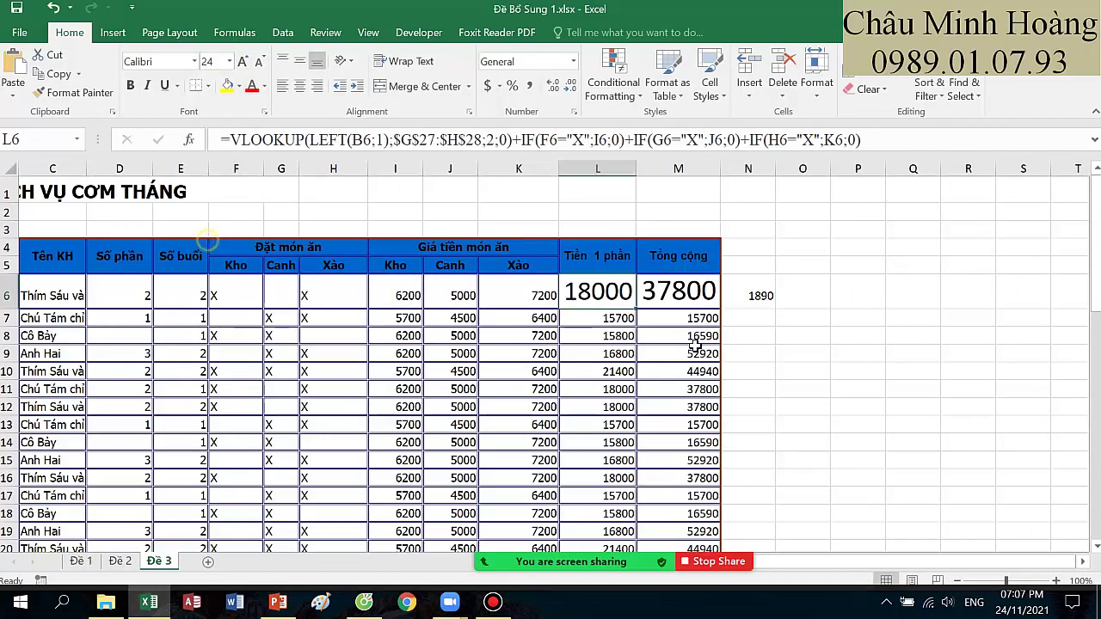
- Examine the VLOOKUP part of the L6 formula, relating its LEFT(B6;1) lookup value to the Cơm Trắng prices in G27:H28
double_click(596, 293)
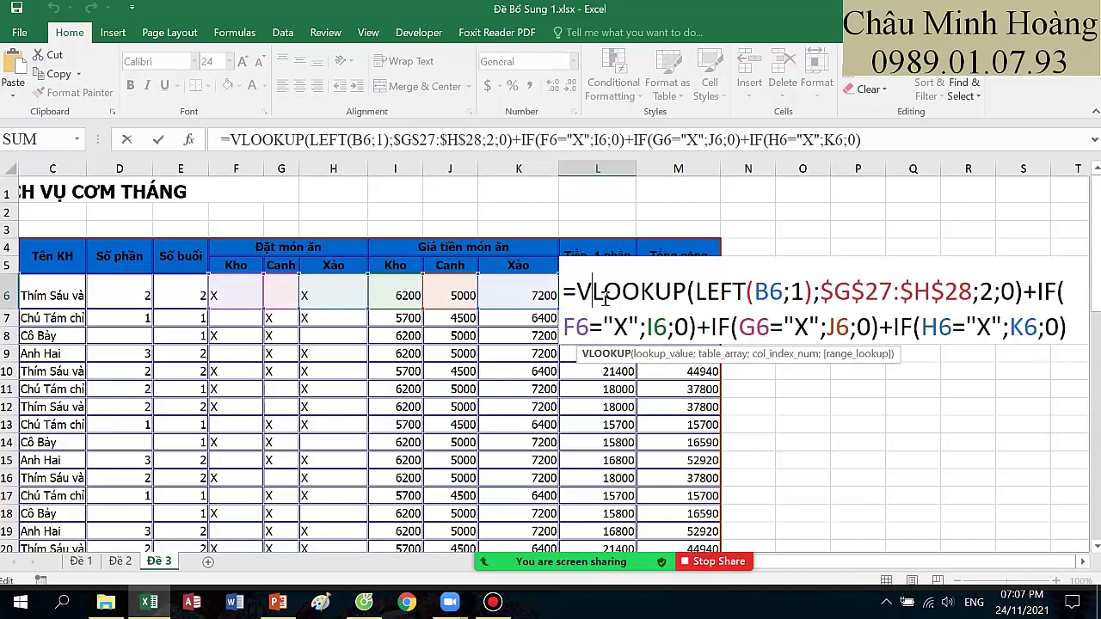
scroll(649, 301, down, 1)
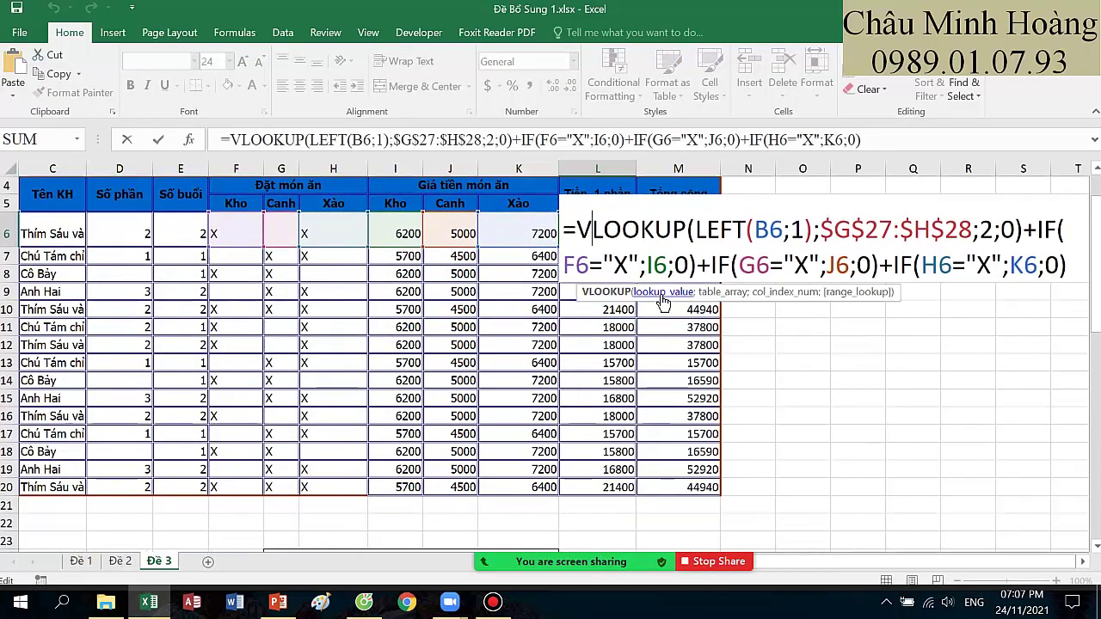
scroll(662, 301, up, 1)
click(661, 354)
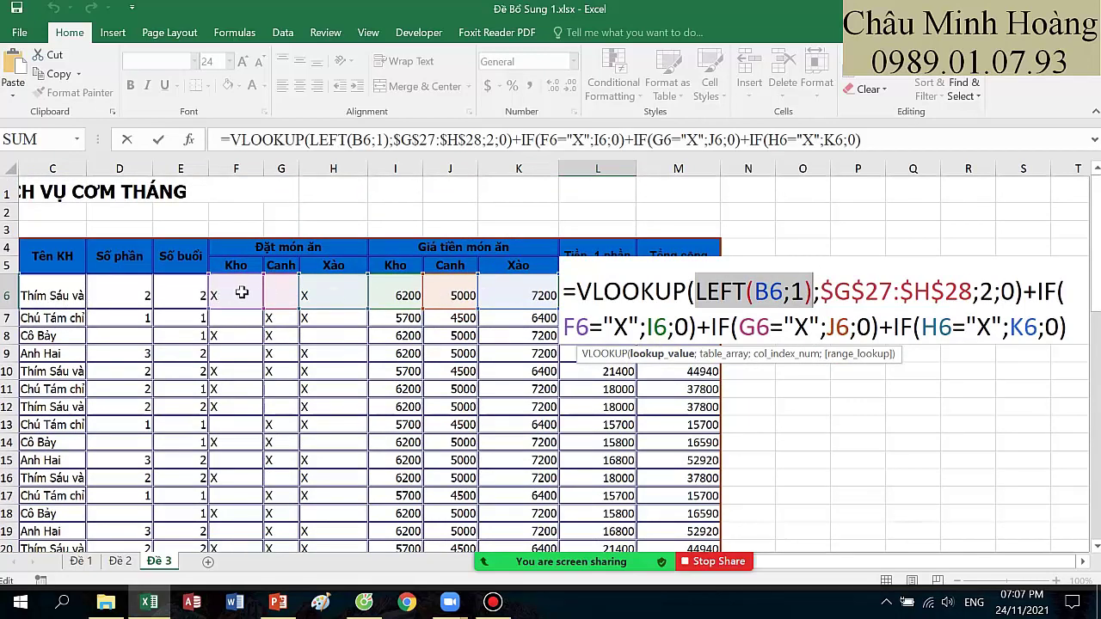
mouse_move(865, 563)
mouse_down()
mouse_move(808, 566)
mouse_move(881, 566)
mouse_up()
scroll(895, 306, down, 5)
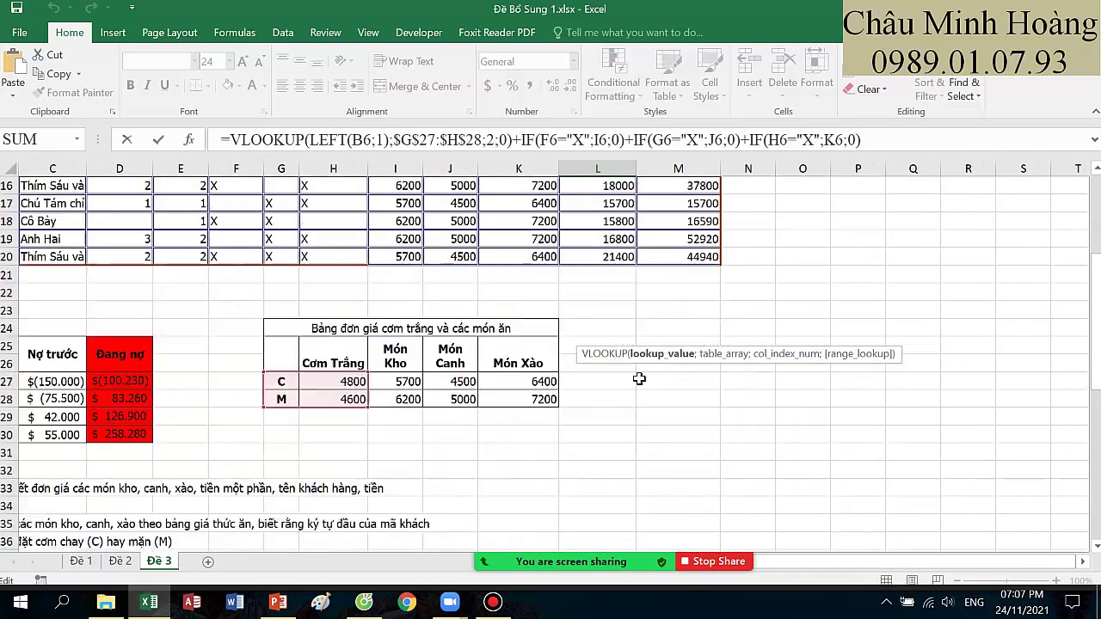
scroll(353, 391, up, 4)
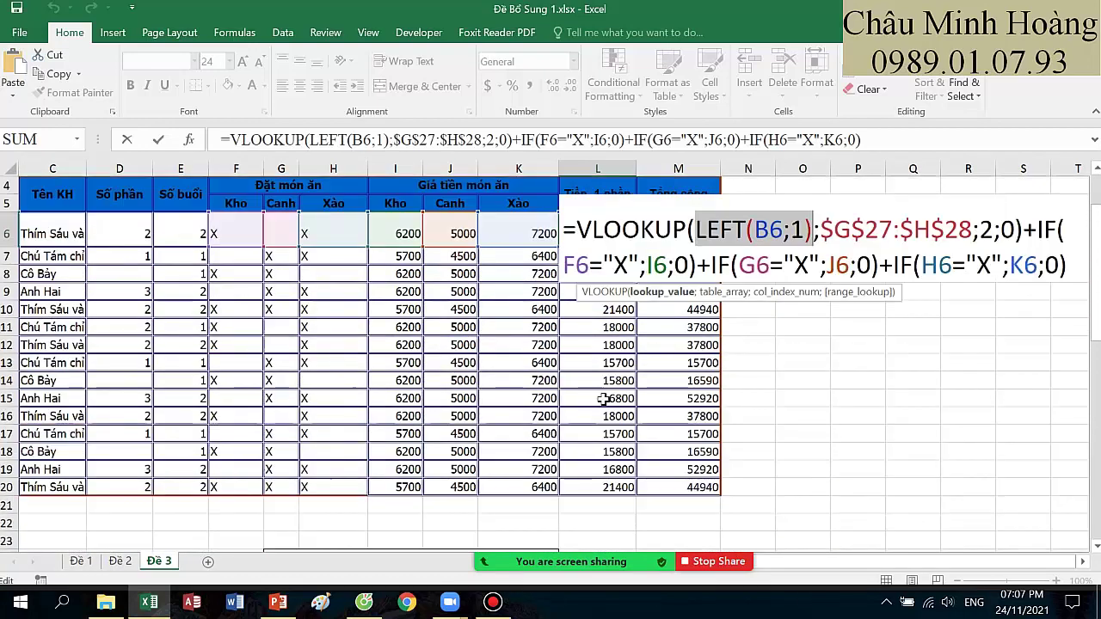
- Examine the Kho dish IF in the L6 formula: its F6="X" test, I6 price and 0 alternative
drag(1033, 229, 695, 267)
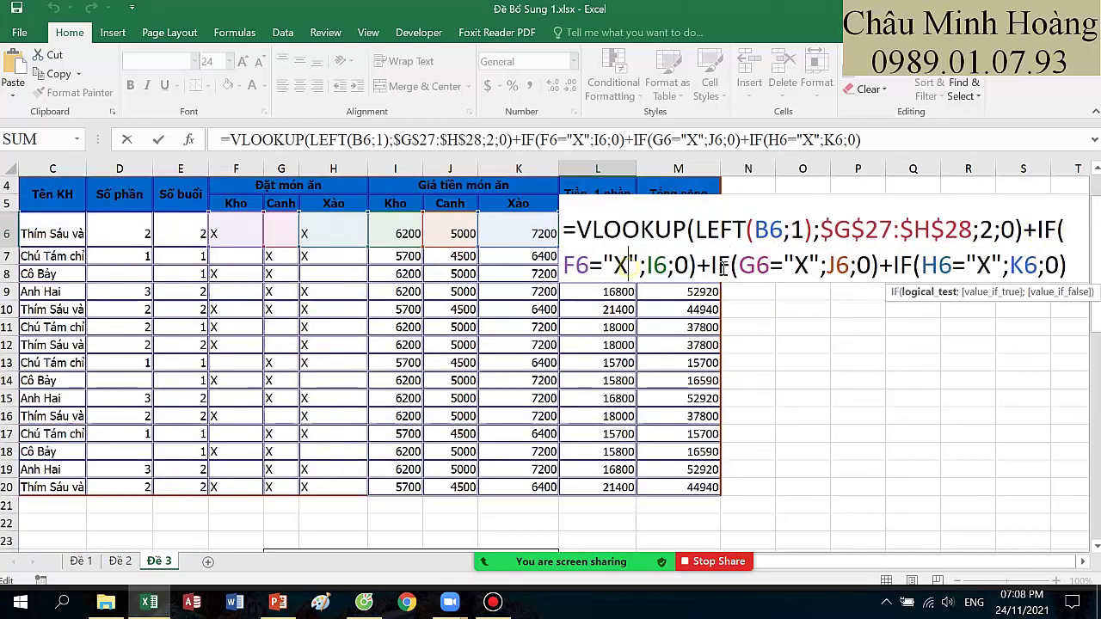
click(632, 267)
click(664, 264)
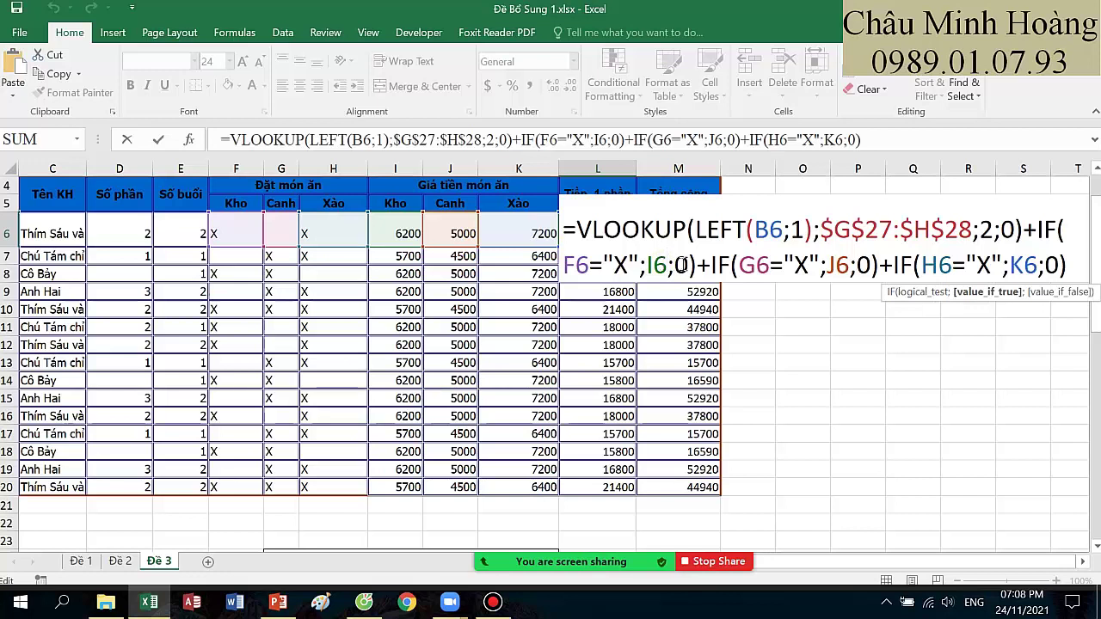
click(685, 264)
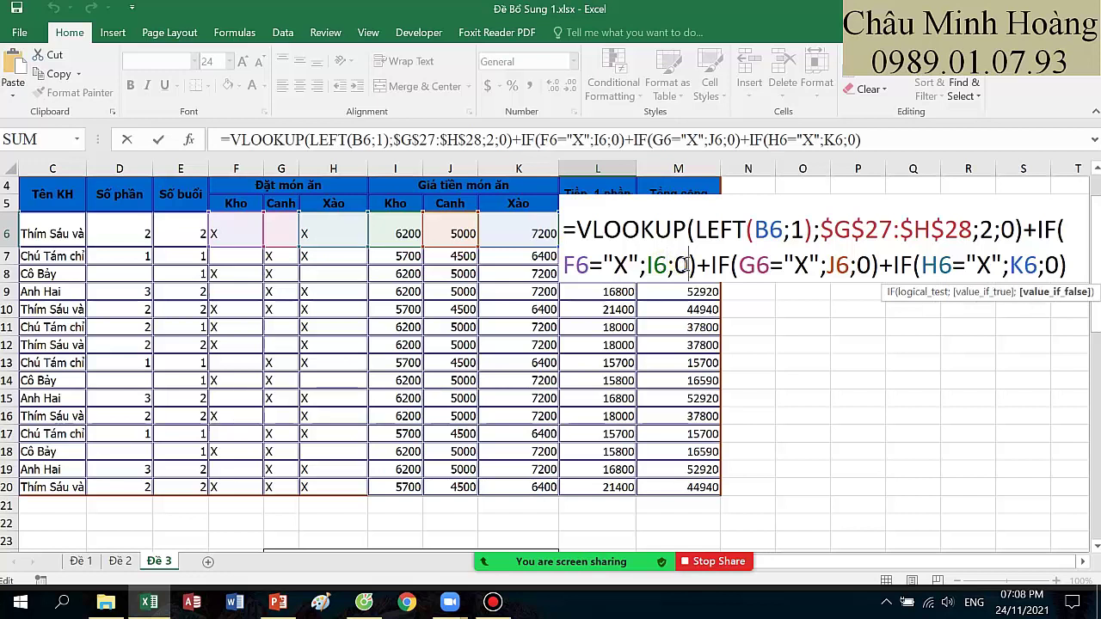
- Examine the Canh dish IF in the L6 formula: its G6="X" test, J6 price and 0 alternative
click(717, 262)
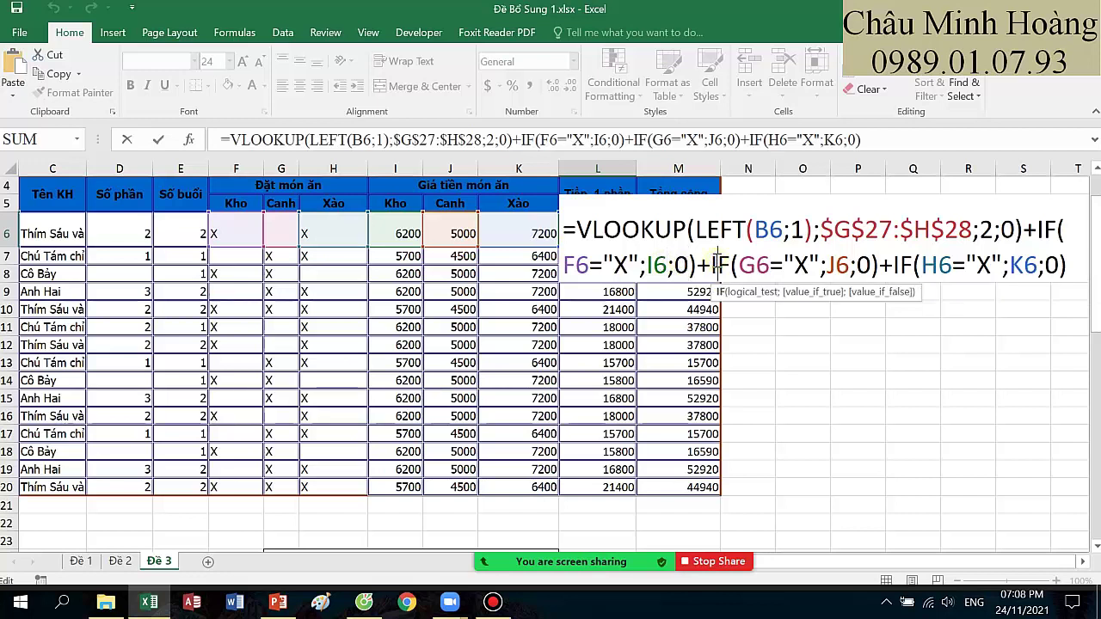
click(770, 264)
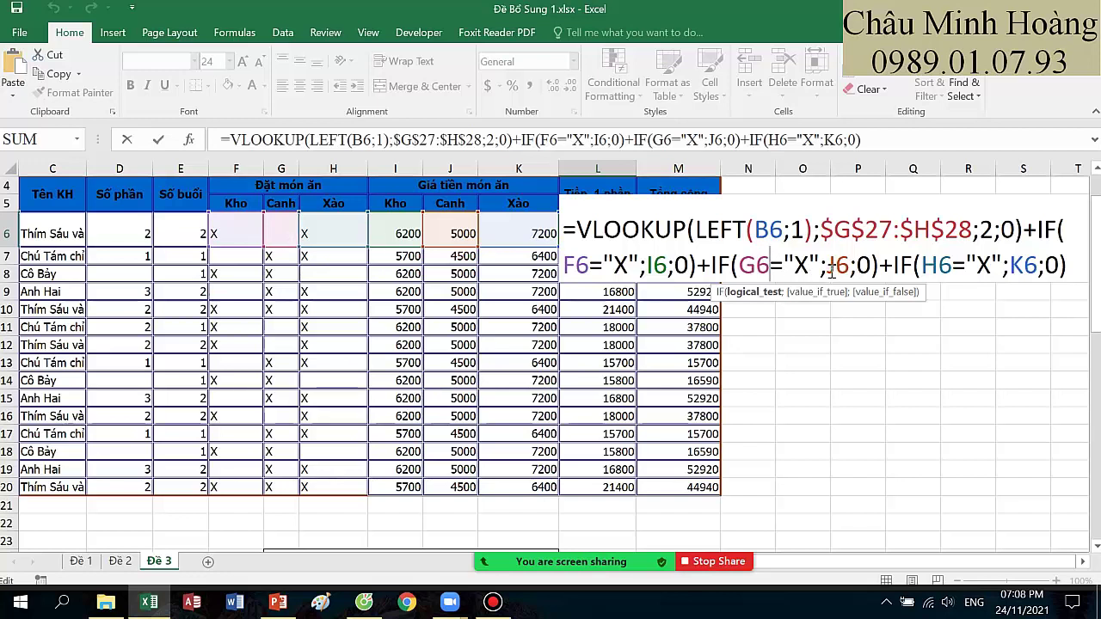
key(Right)
key(Right)
key(Right)
key(Right)
key(Right)
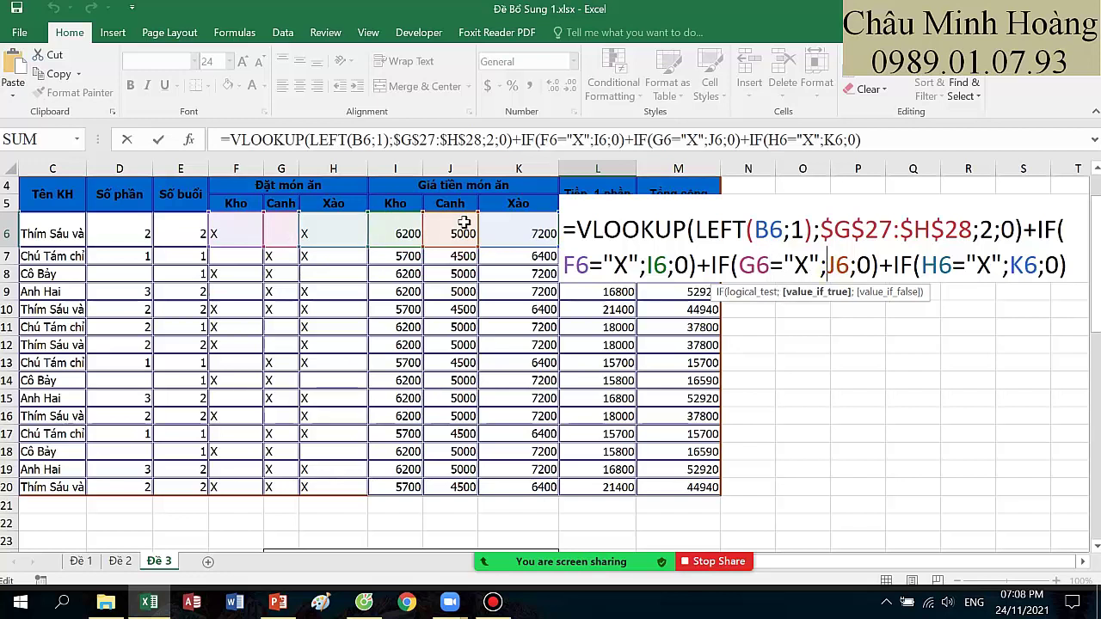
click(871, 268)
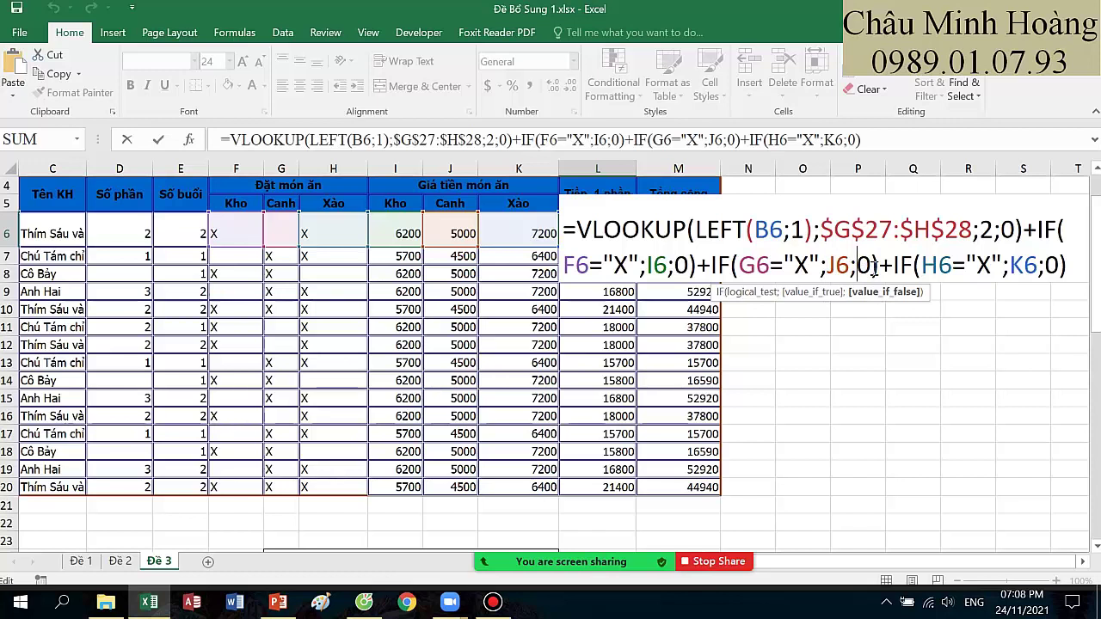
- Examine the Xào dish IF with H6 and K6 and then the whole L6 formula, and close the formula
click(937, 265)
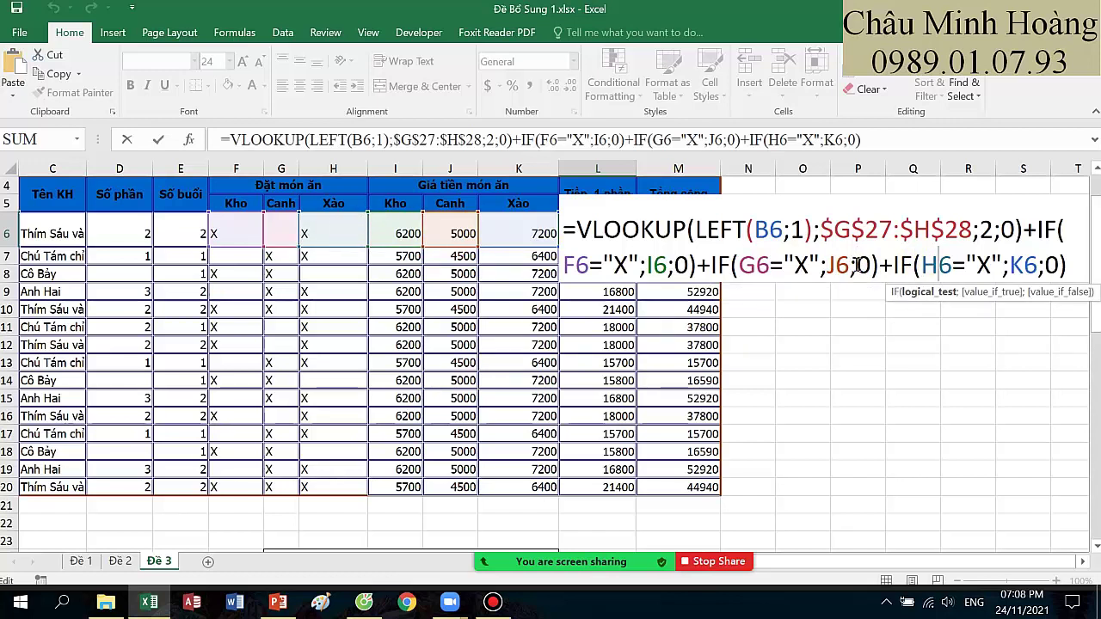
drag(996, 265, 967, 265)
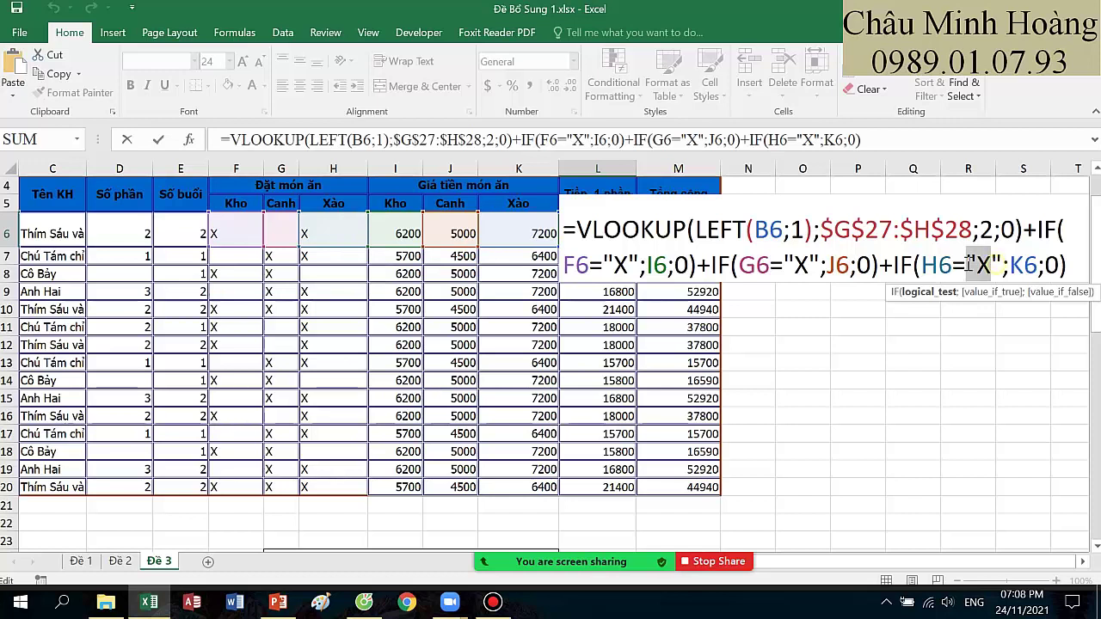
click(1023, 265)
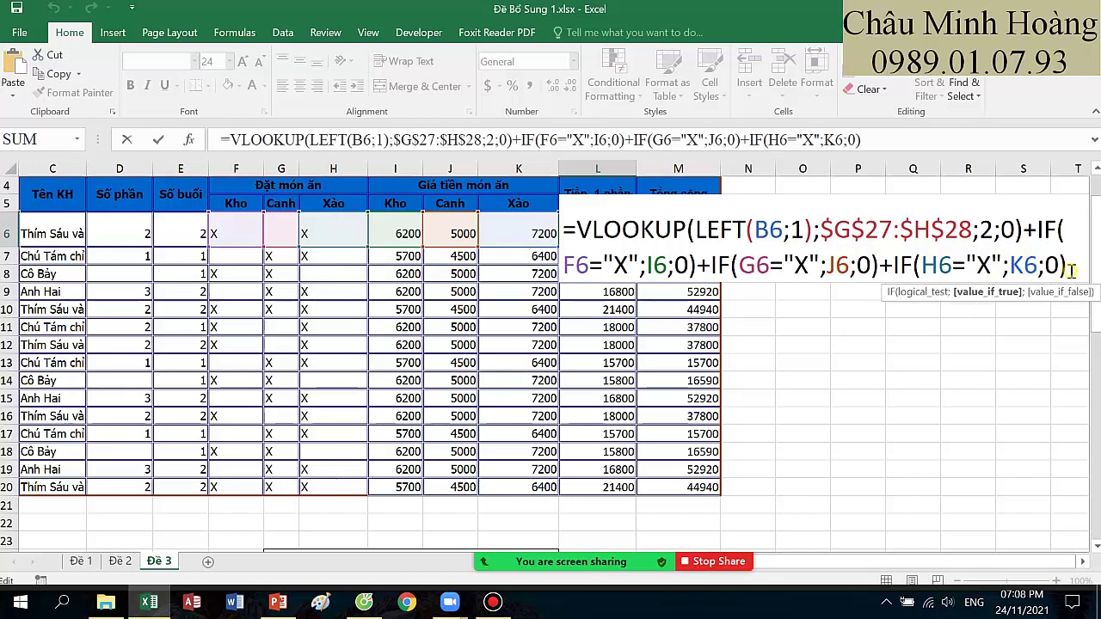
drag(1069, 249, 569, 229)
click(577, 227)
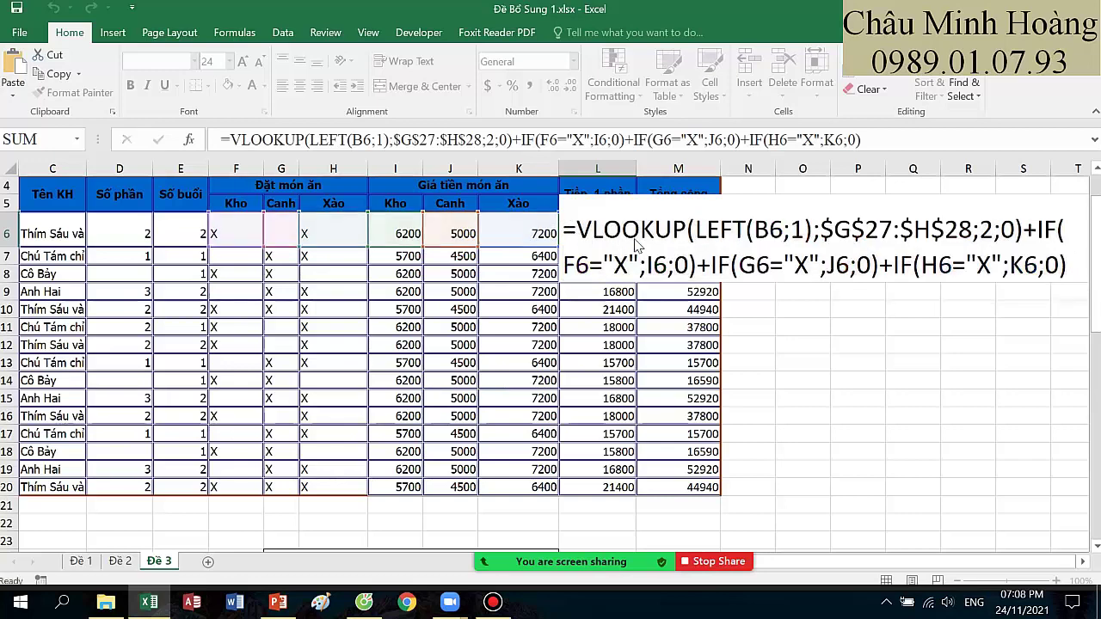
key(Return)
- Review the entire Tổng cộng formula in M6, checking the Bandicam recorder before closing the formula
click(704, 241)
double_click(704, 243)
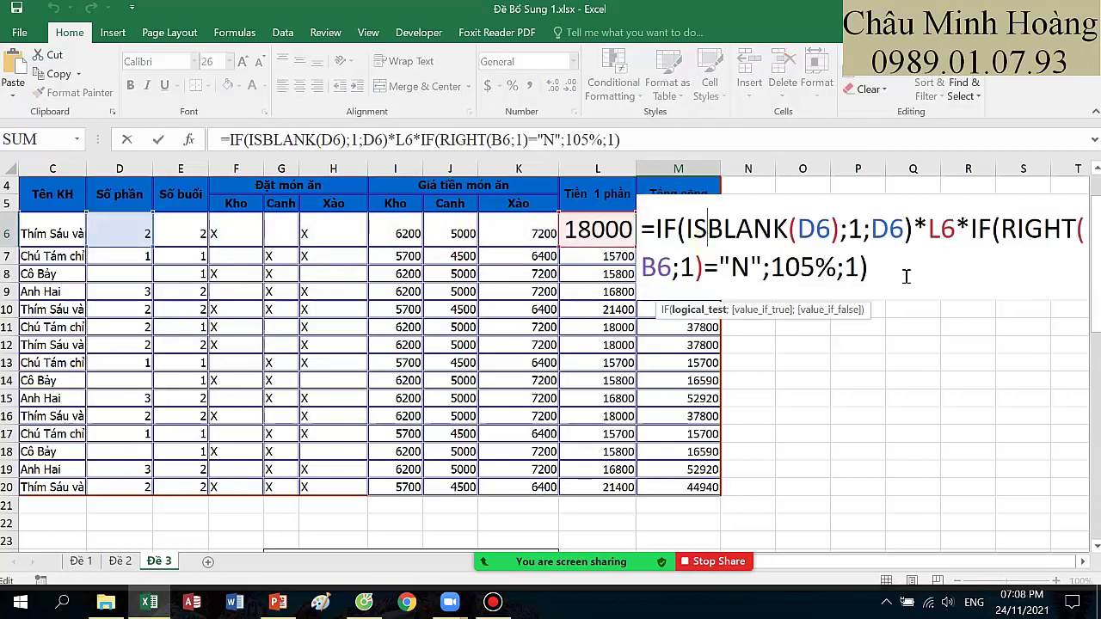
key(ctrl+a)
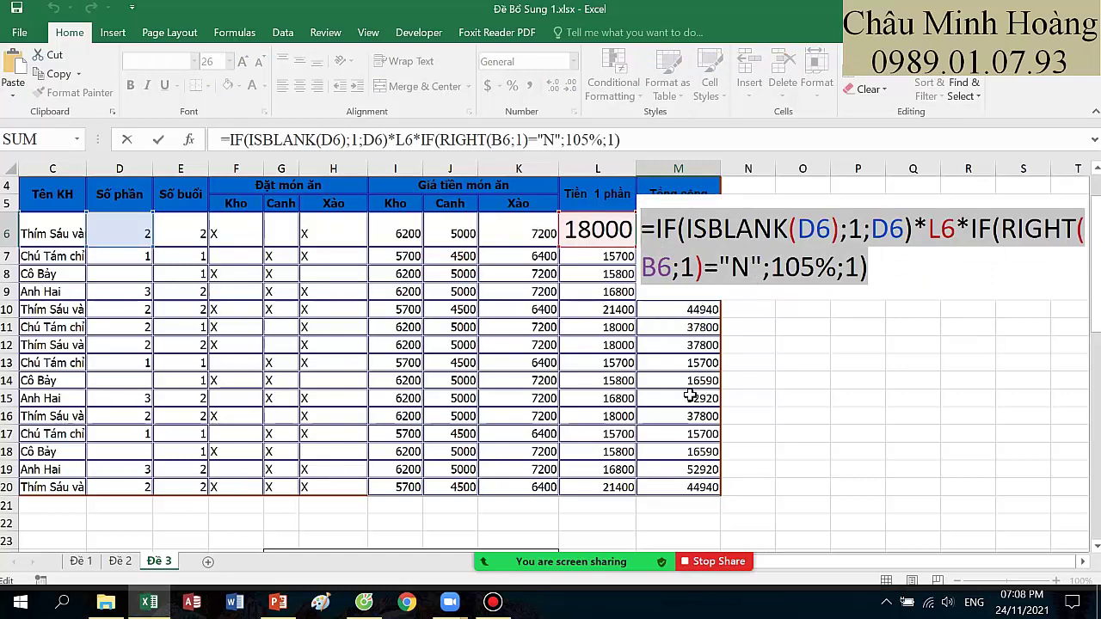
click(493, 602)
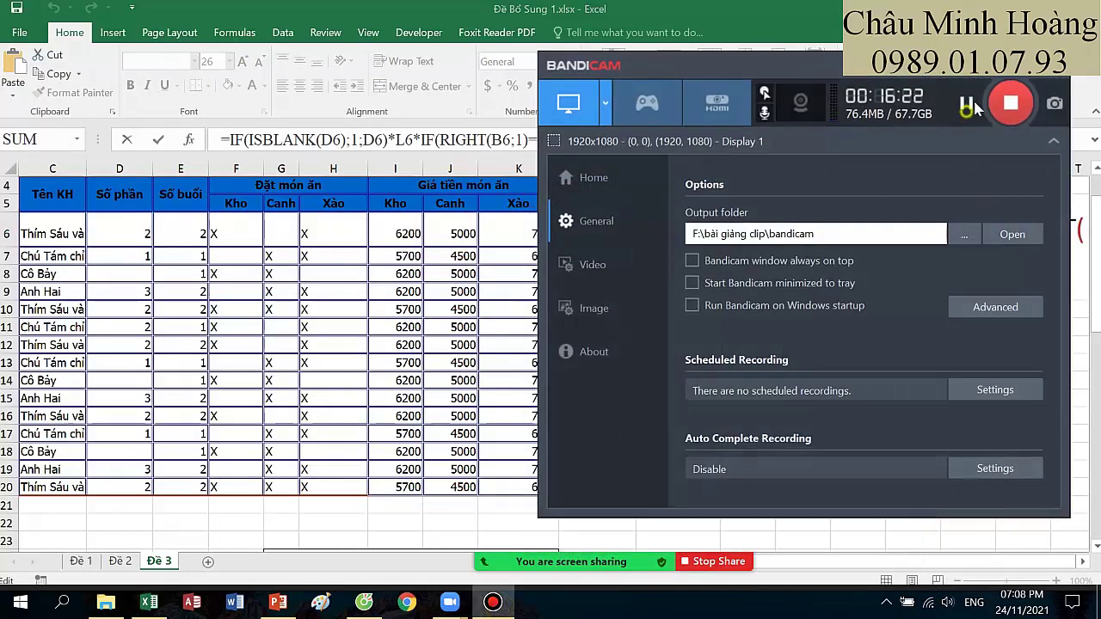
click(1024, 65)
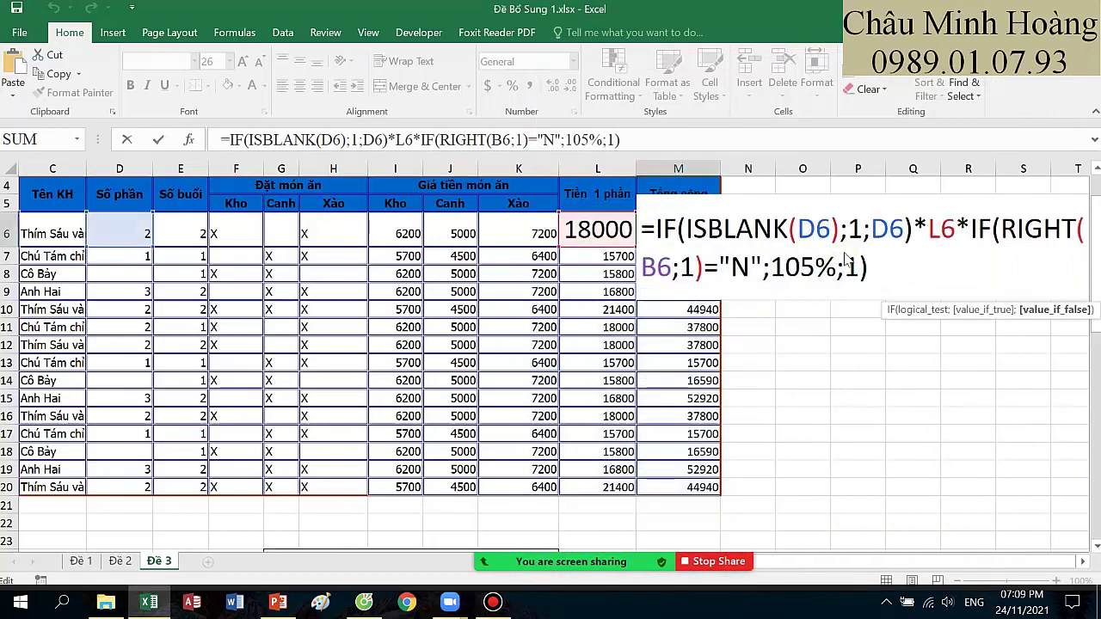
key(Return)
- Find requirement 7 on sorting in ascending order by amount owed and select the Đang nợ values in D27:D30
scroll(560, 310, down, 5)
drag(524, 471, 349, 491)
scroll(78, 474, down, 2)
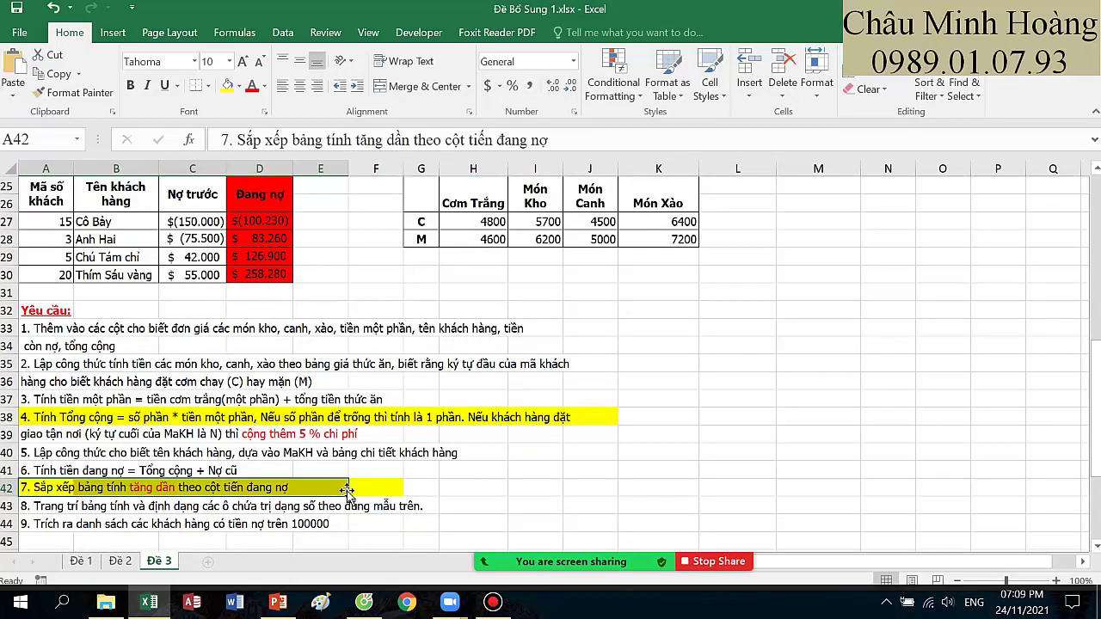
scroll(376, 473, up, 1)
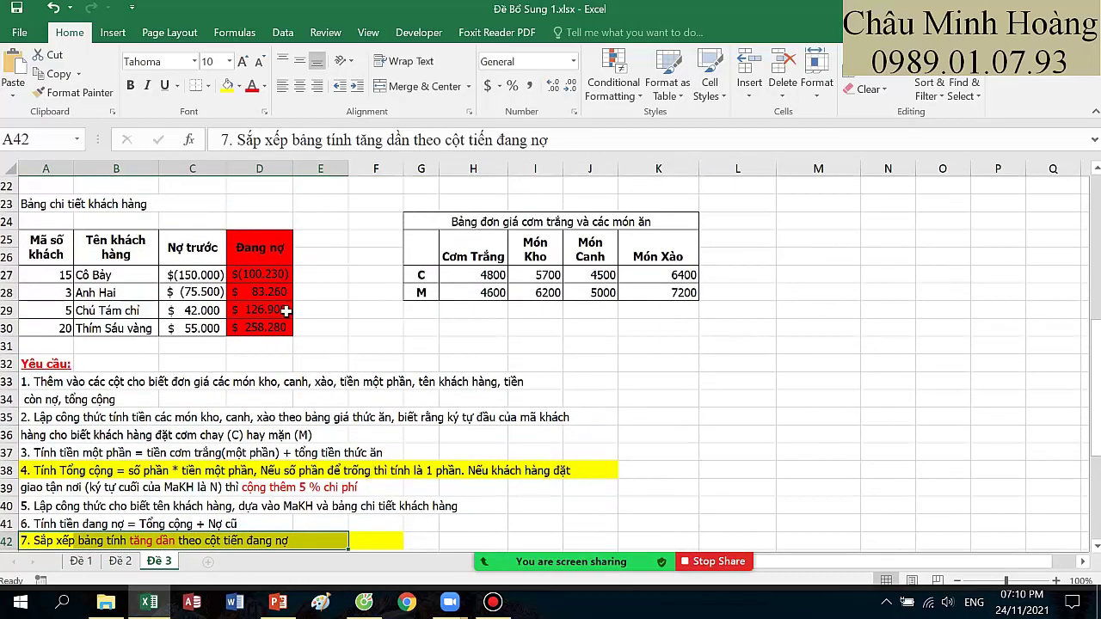
drag(269, 277, 271, 330)
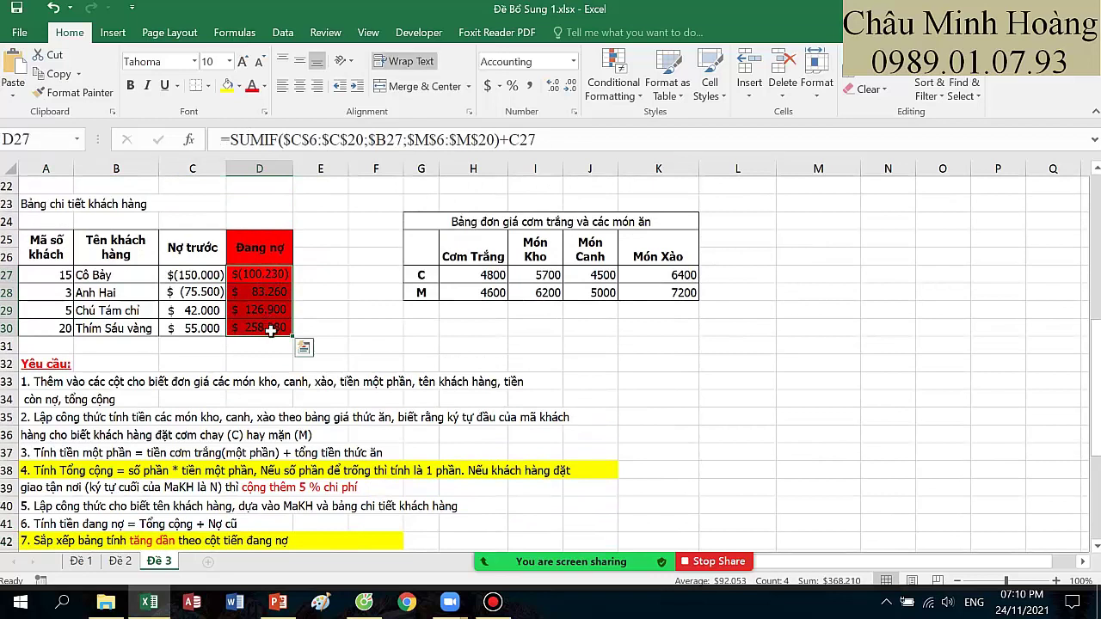
- Remove the red fill from the Đang nợ values in D27:D30, keeping the header's fill
click(336, 342)
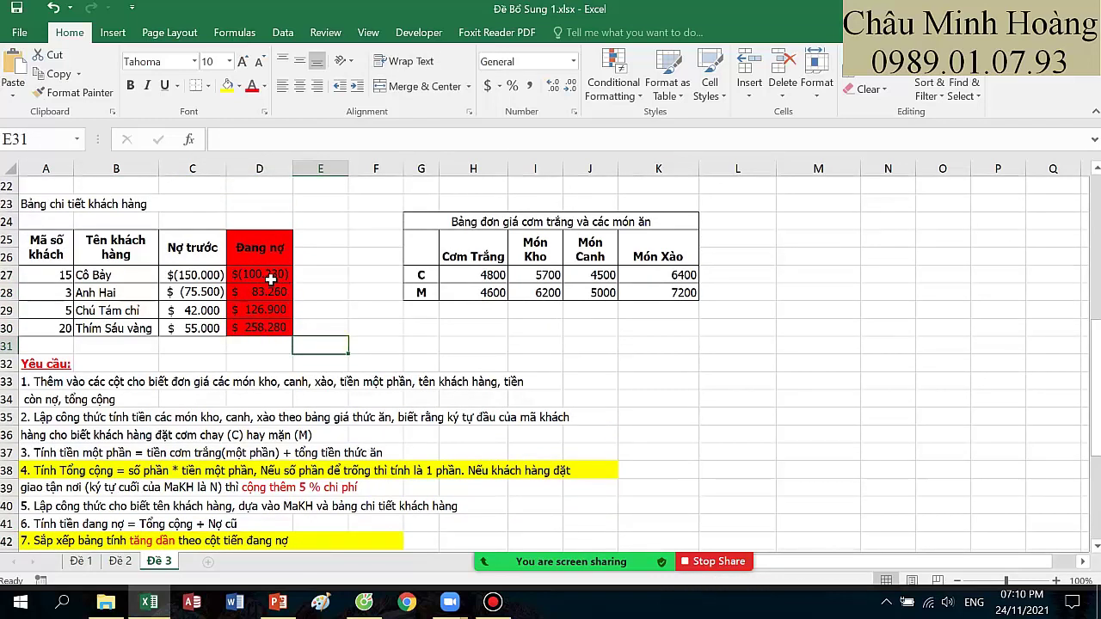
double_click(265, 276)
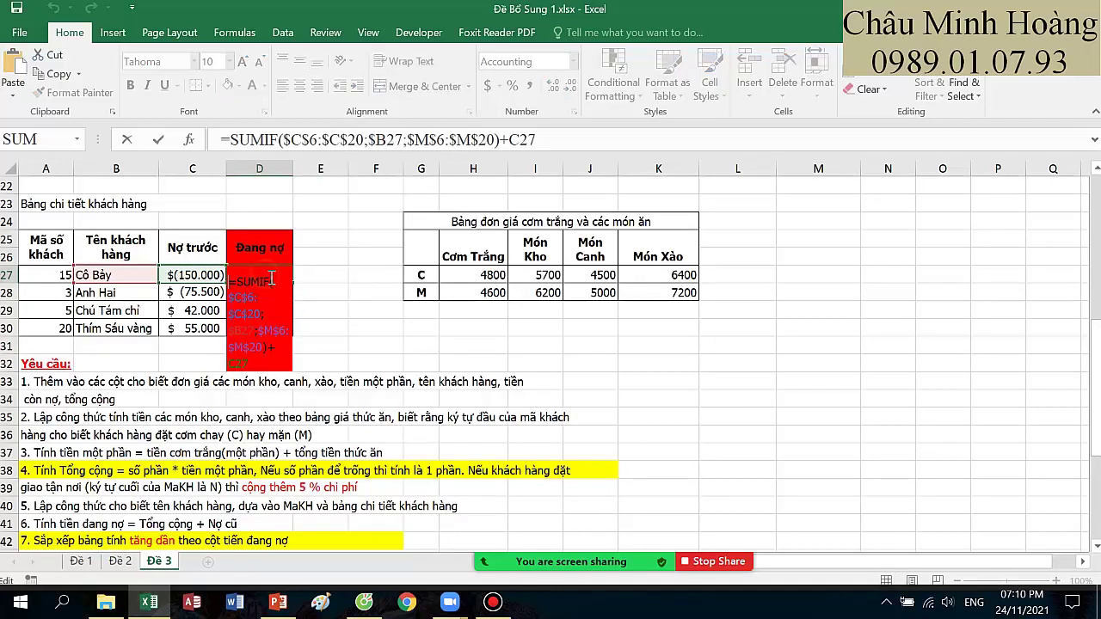
key(Escape)
drag(271, 277, 271, 331)
click(240, 86)
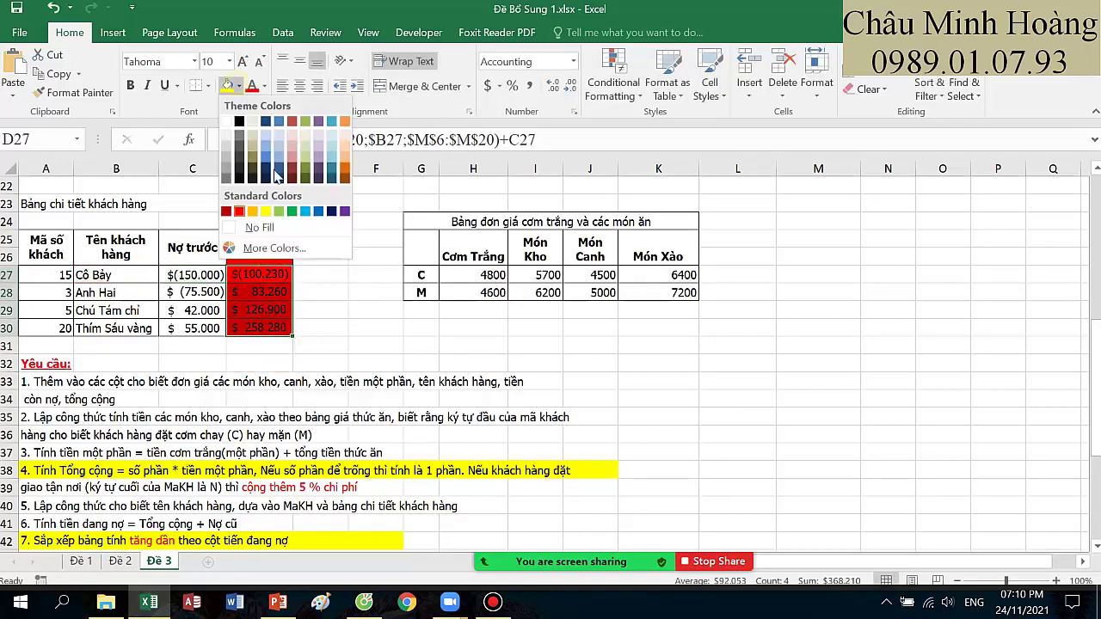
click(250, 226)
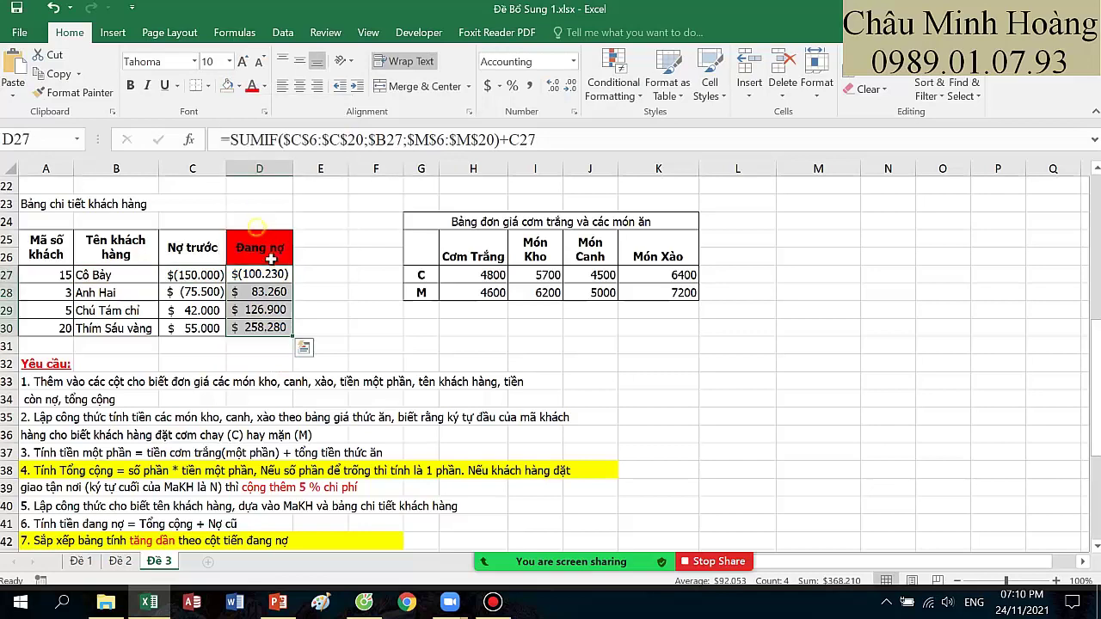
- Enlarge the font of the first Đang nợ amount in D27 to size 18
click(246, 64)
click(245, 64)
click(245, 64)
click(245, 63)
click(245, 64)
- Open the D27 formula and examine the SUMIF range argument $C$6:$C$20 against the customer name column
key(F2)
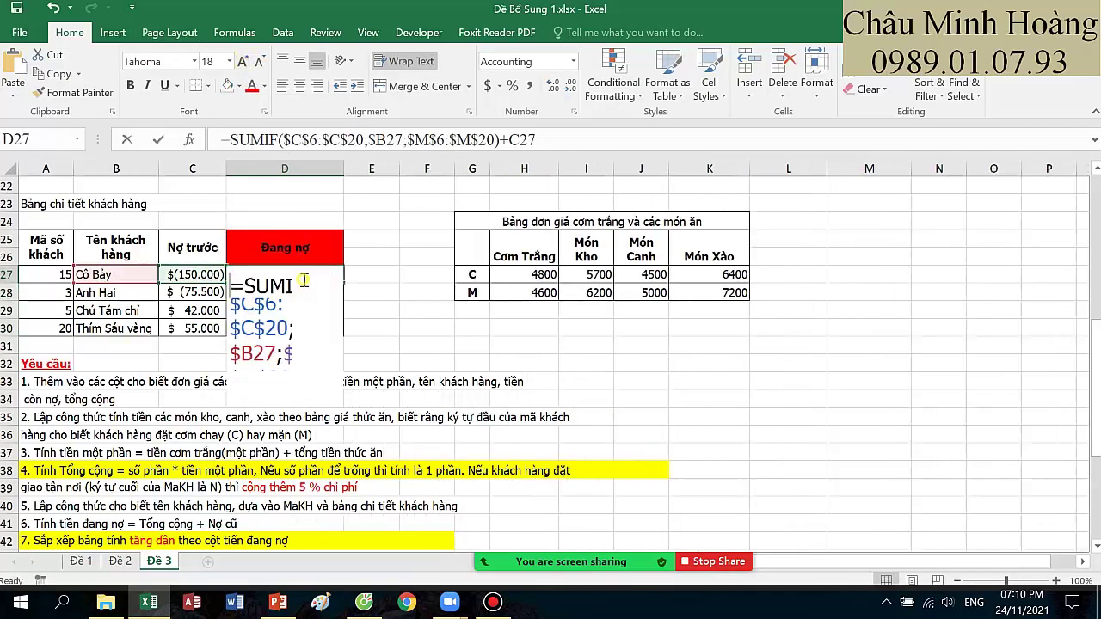
key(Right)
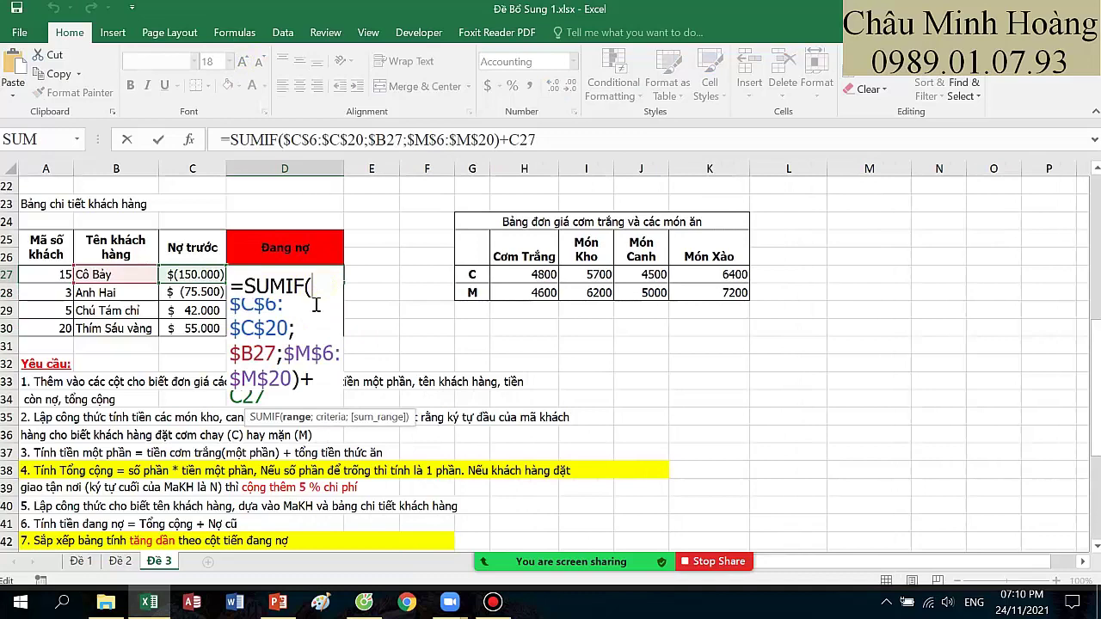
click(297, 418)
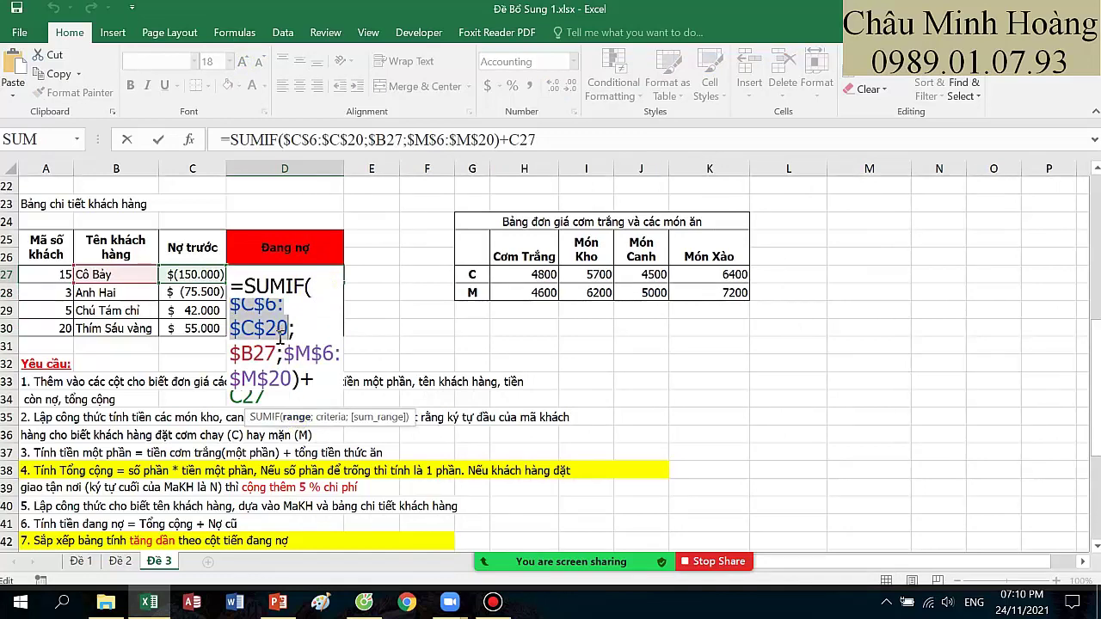
scroll(233, 287, up, 7)
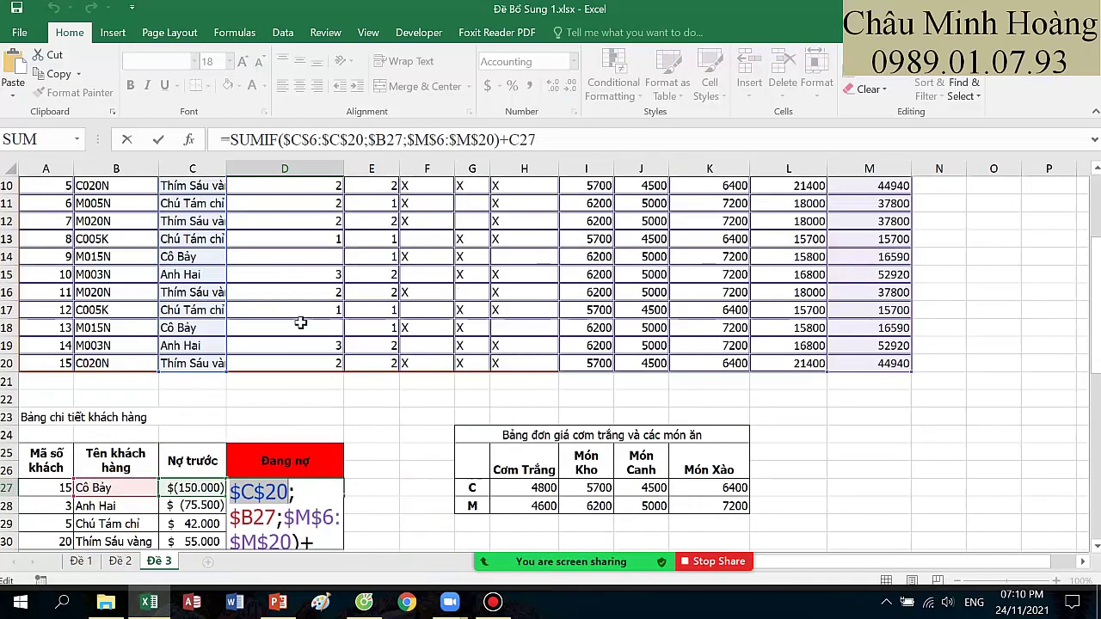
- Examine the SUMIF criteria $B27 and sum range $M$6:$M$20 in D27, and close the formula
scroll(212, 324, down, 5)
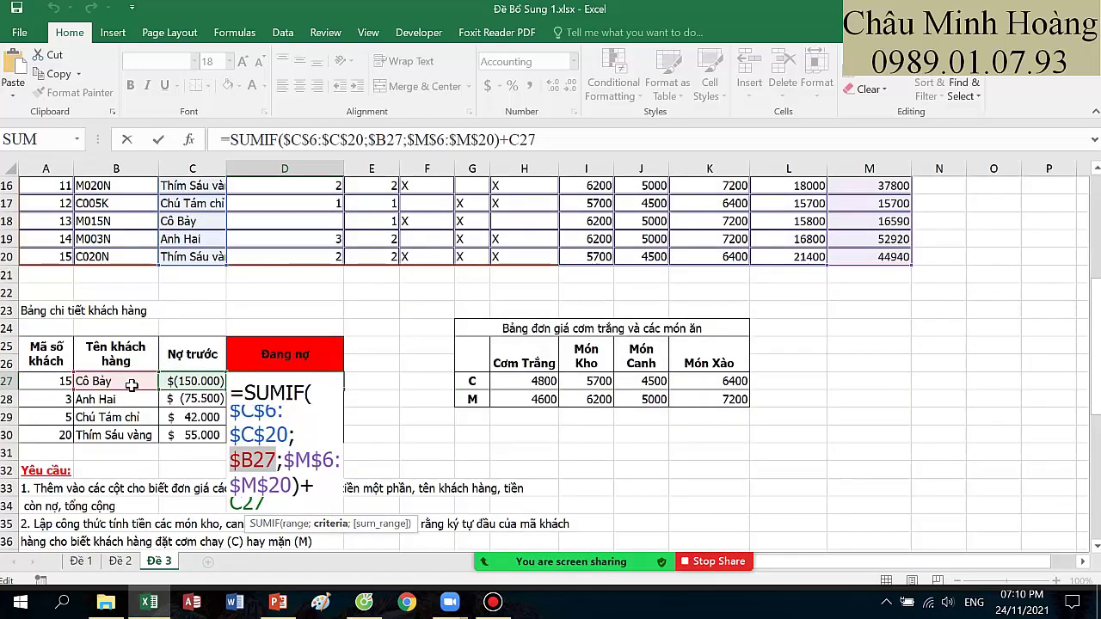
click(368, 525)
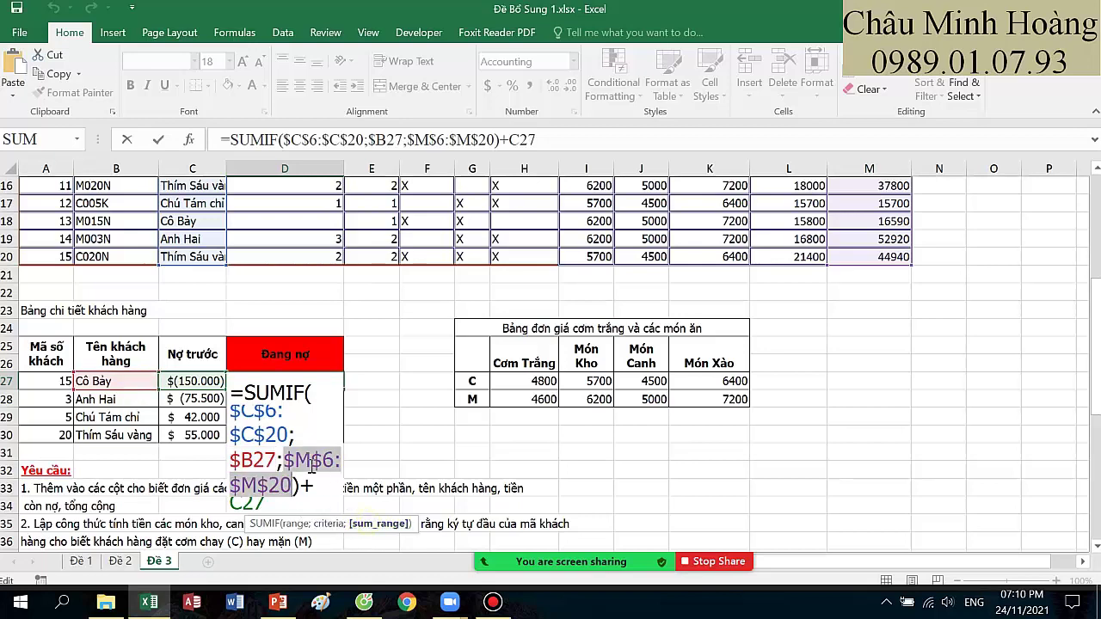
scroll(291, 441, up, 4)
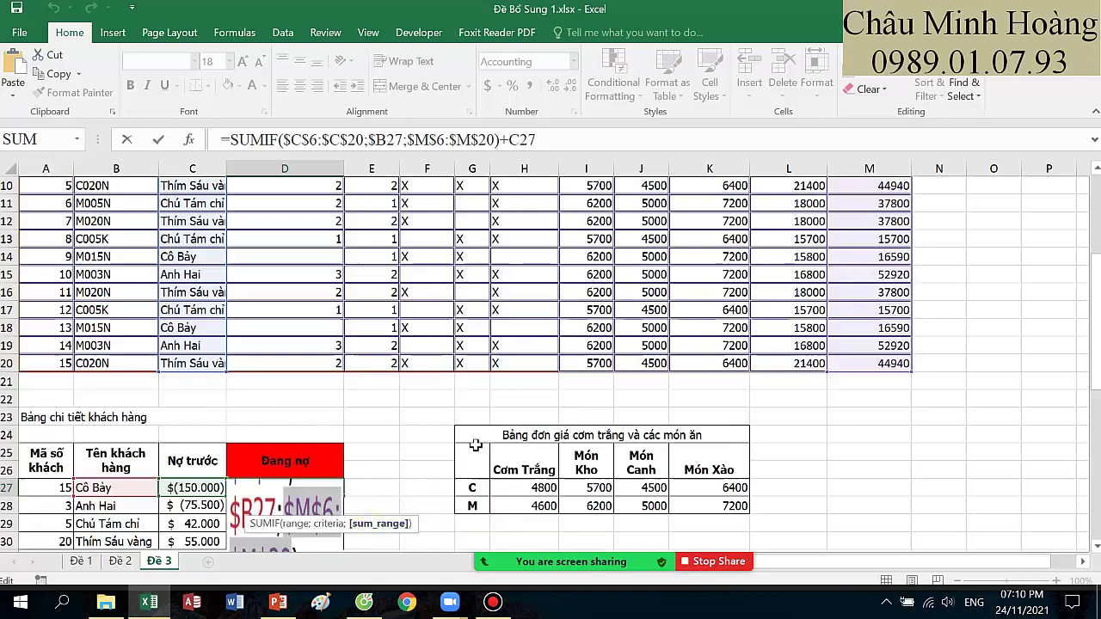
scroll(869, 287, down, 1)
scroll(863, 401, down, 5)
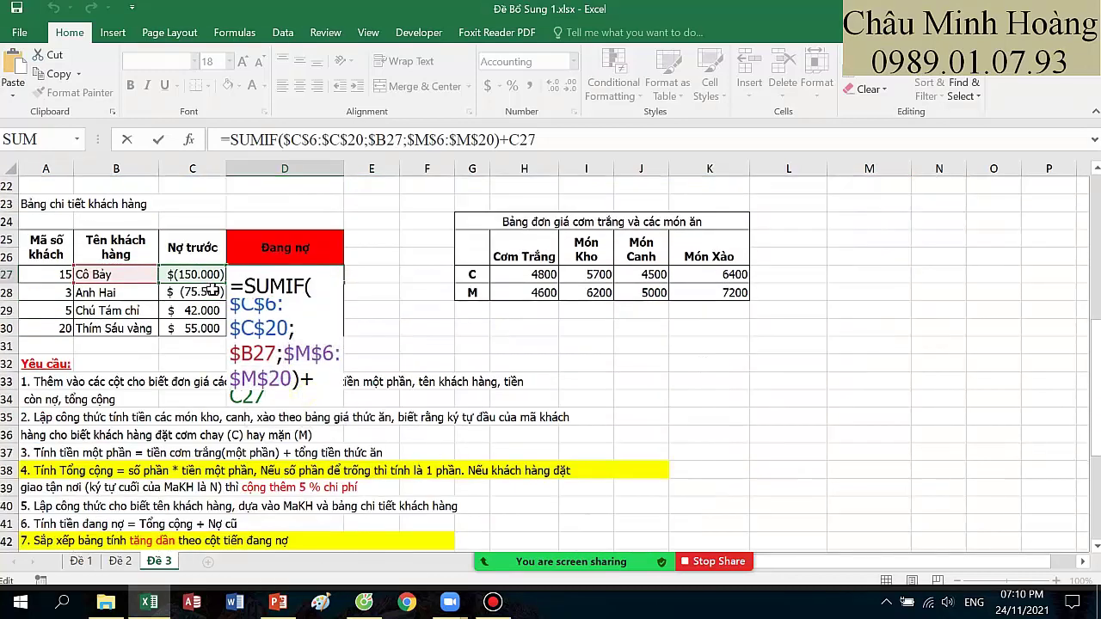
key(Return)
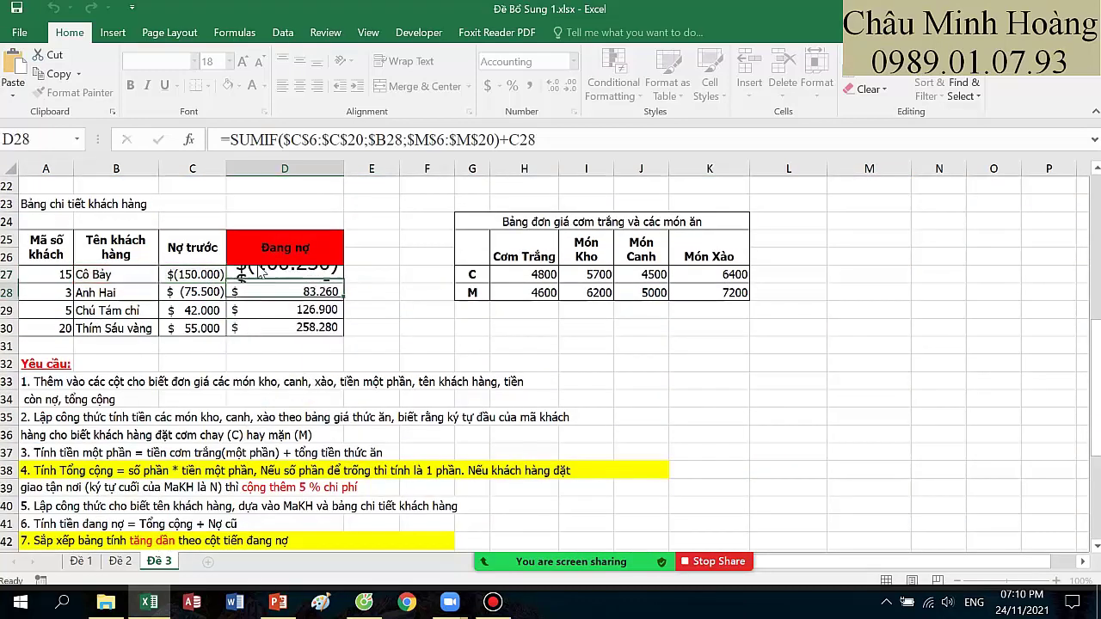
- Review the Nợ trước amounts in C27:C30, comparing the bracketed values with their stored numbers
click(210, 276)
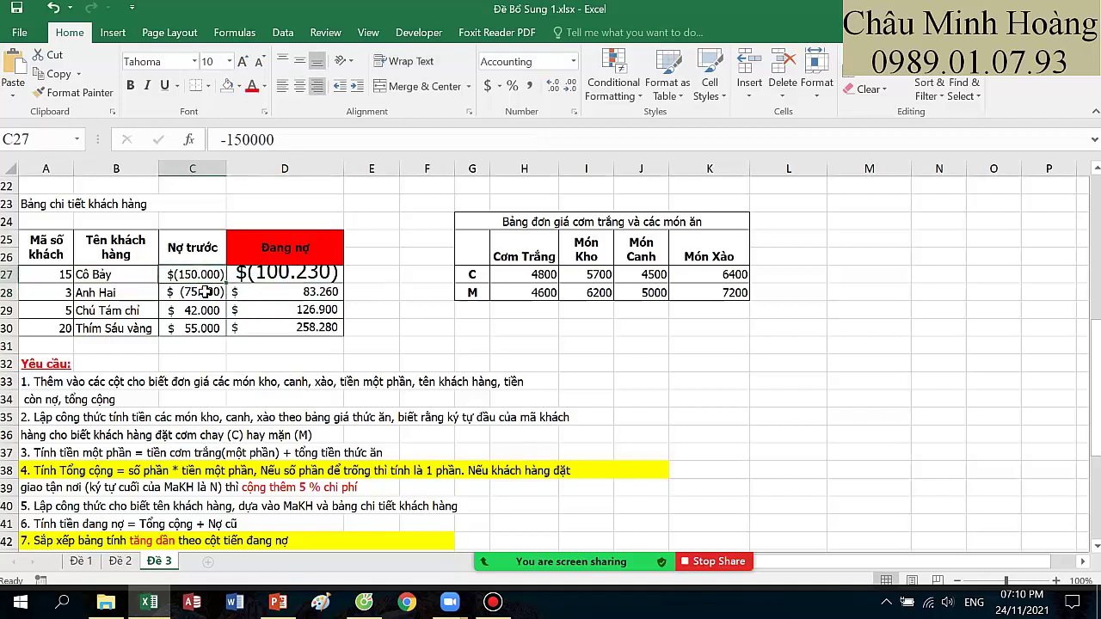
key(Down)
key(Down)
key(Down)
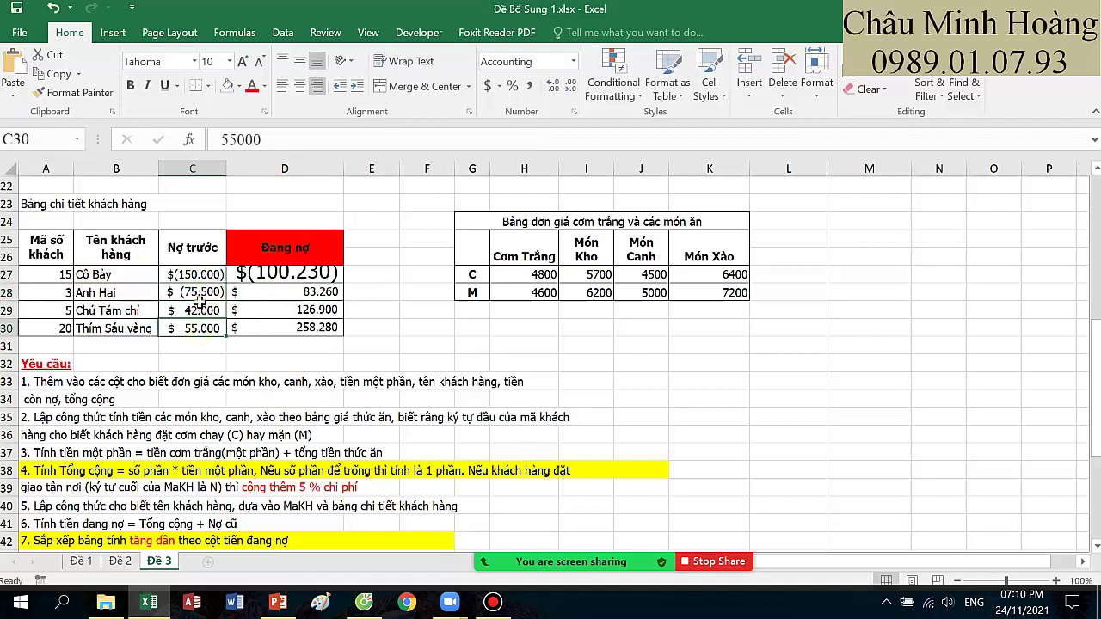
click(199, 281)
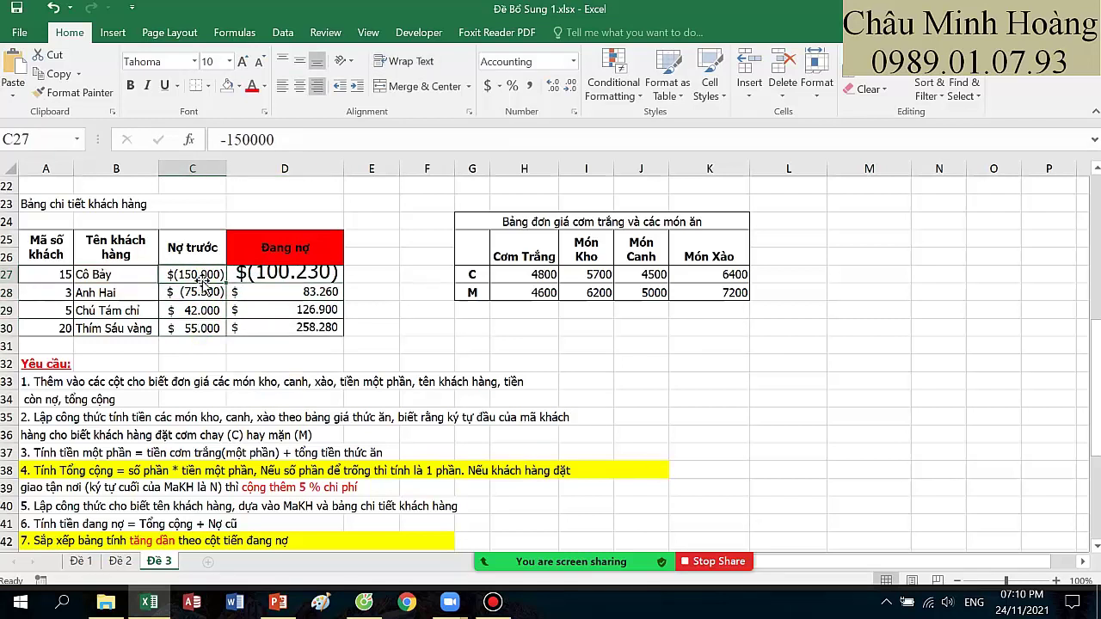
- Widen column C so the Nợ trước amounts have more room, and check C28 and C29
drag(223, 170, 244, 172)
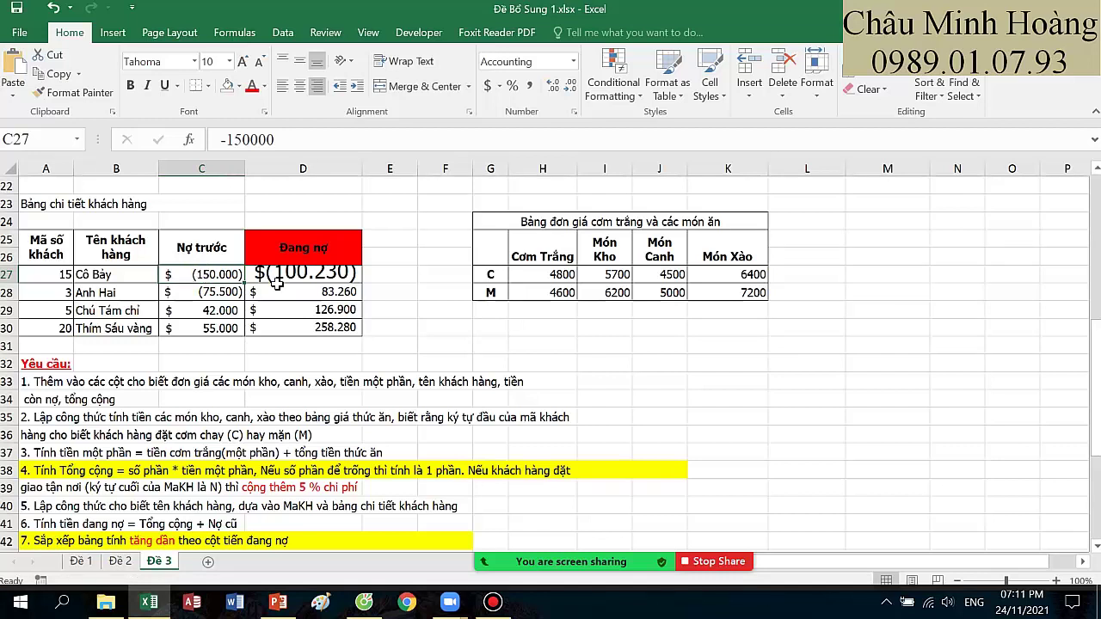
click(195, 293)
click(193, 310)
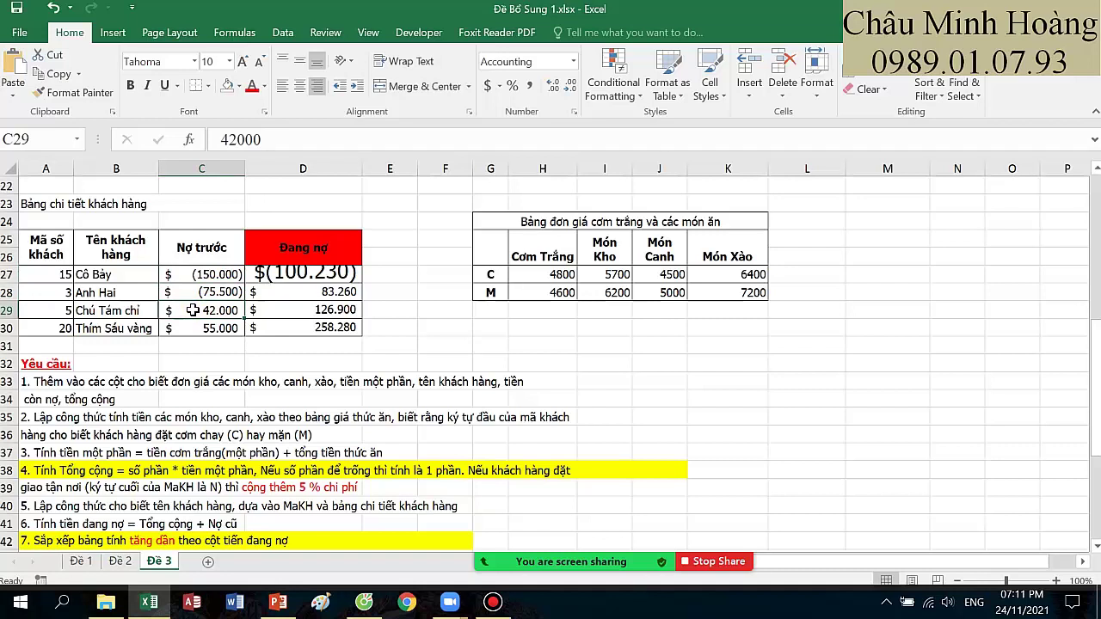
- Review how D27 adds the SUMIF of Tổng cộng to the previous debt in C27, and close the formula
double_click(324, 273)
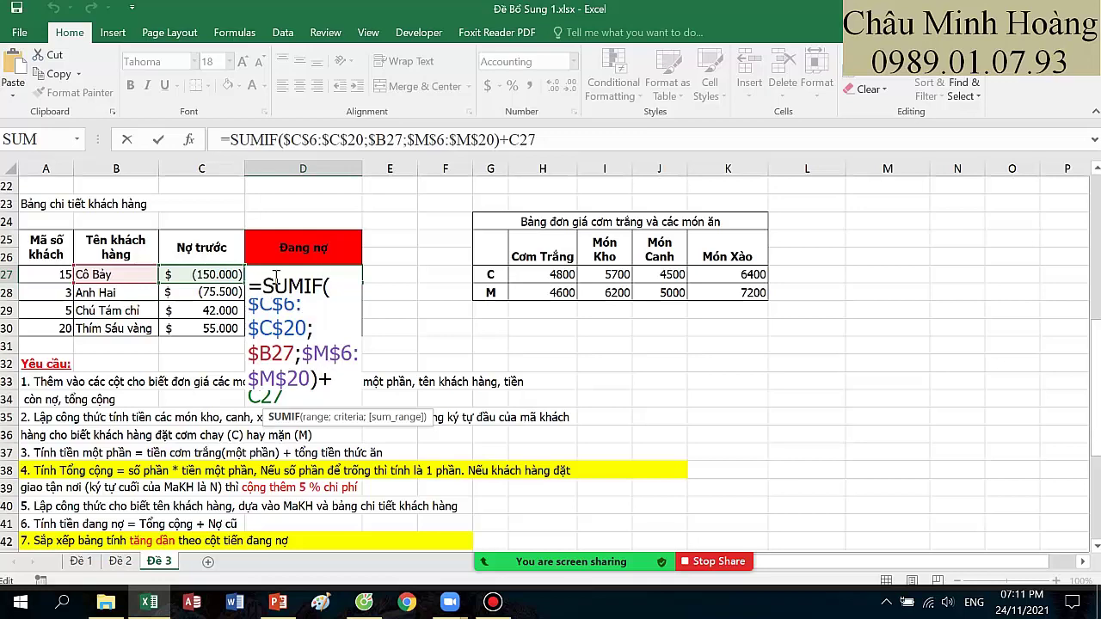
scroll(865, 307, up, 6)
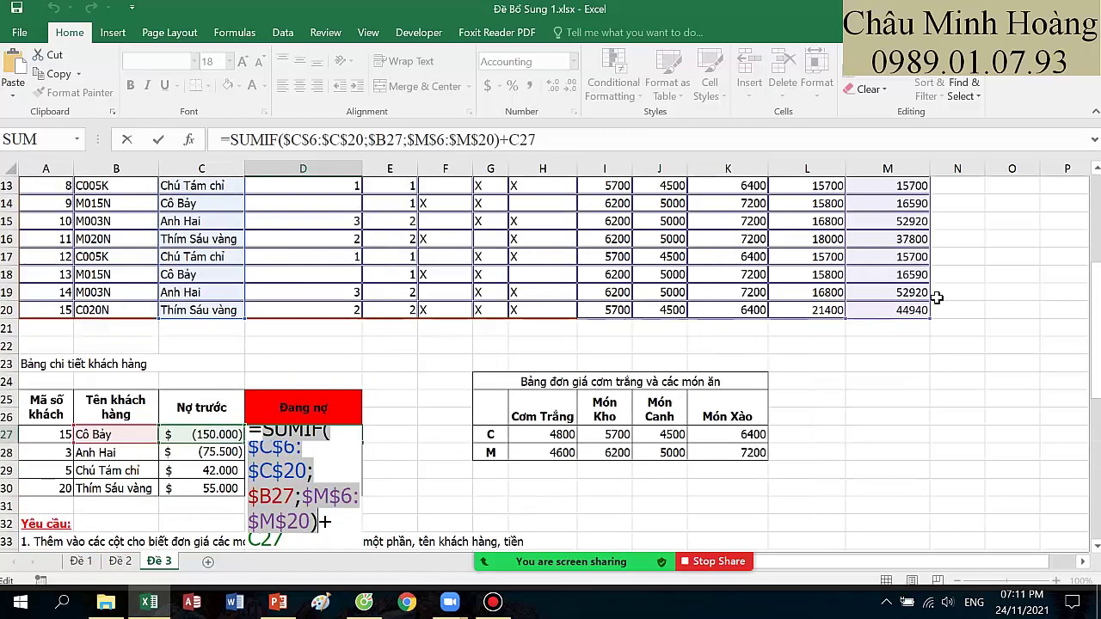
scroll(890, 277, down, 3)
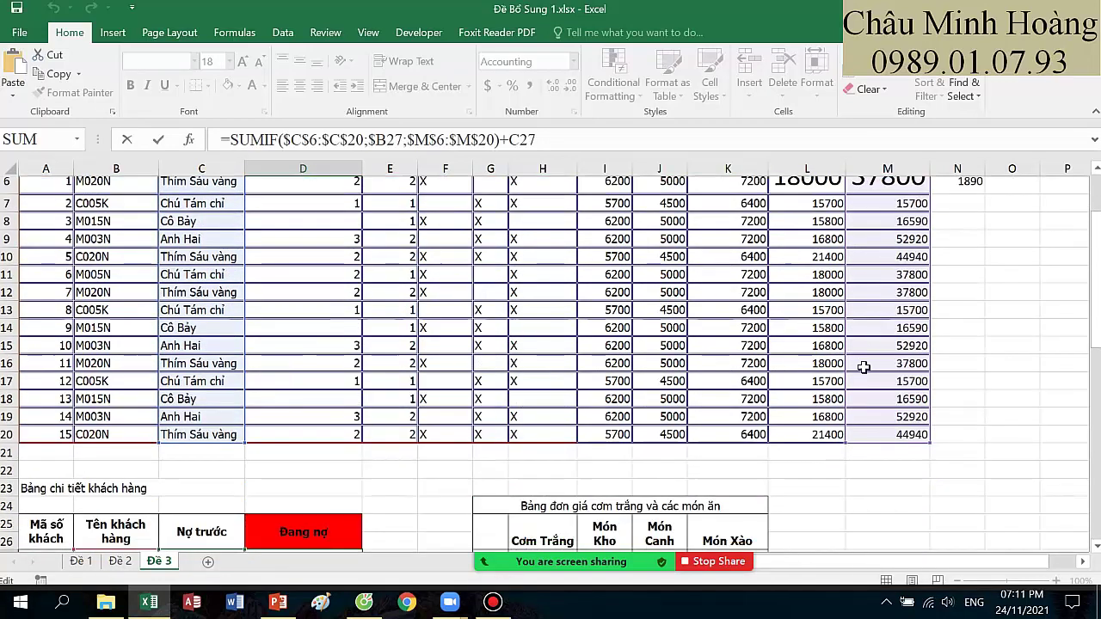
click(323, 520)
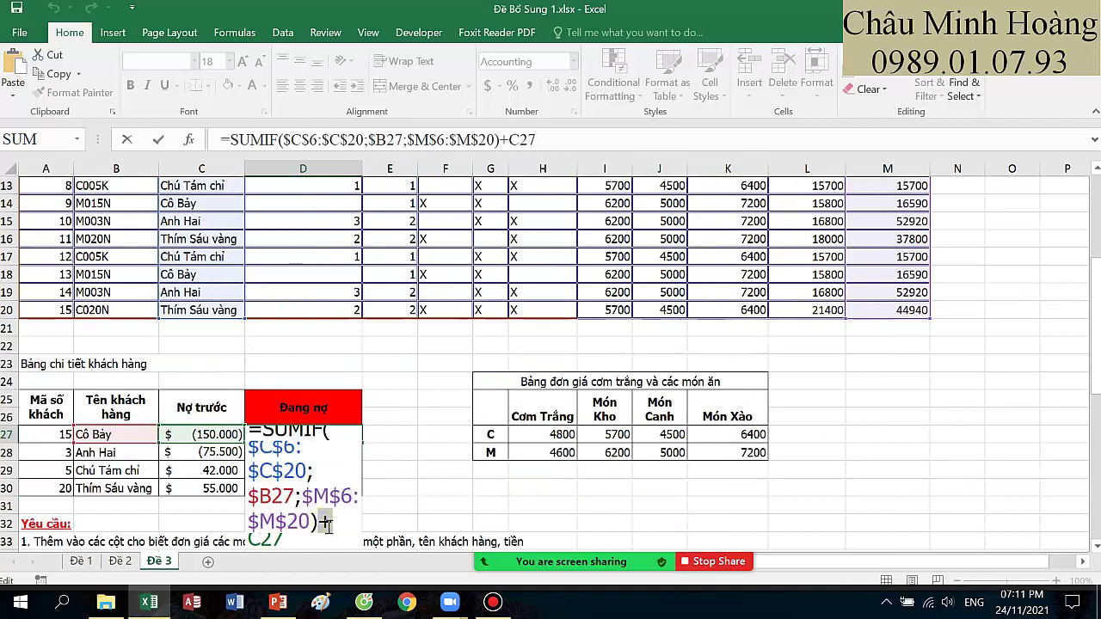
drag(328, 540, 334, 538)
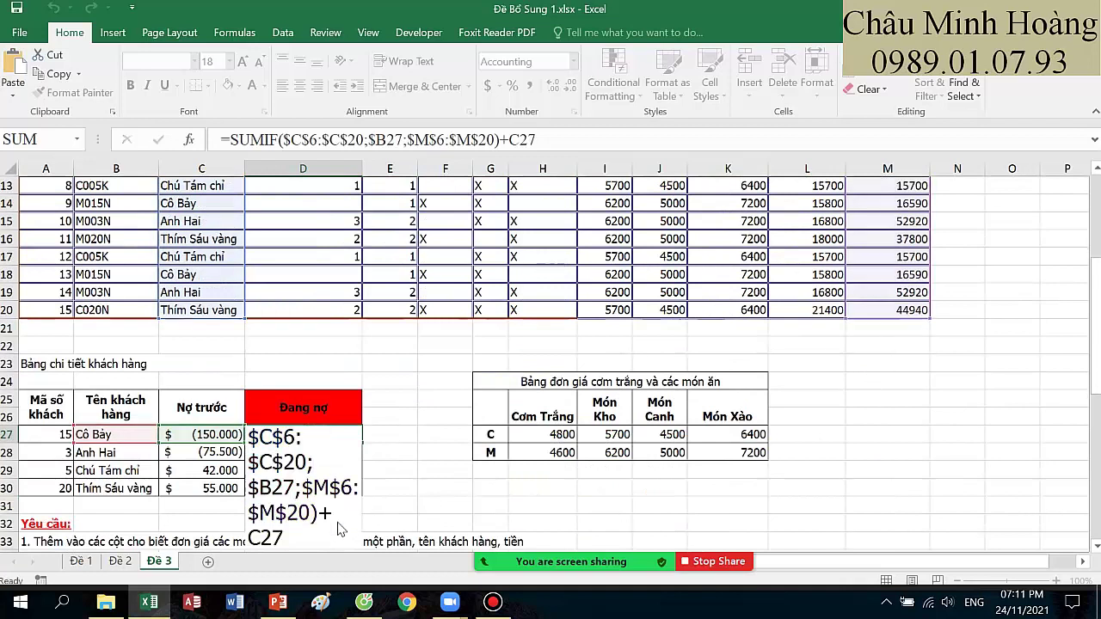
key(Return)
- Widen the Đang nợ column and increase the height of row 27 to fit the enlarged amount
click(327, 468)
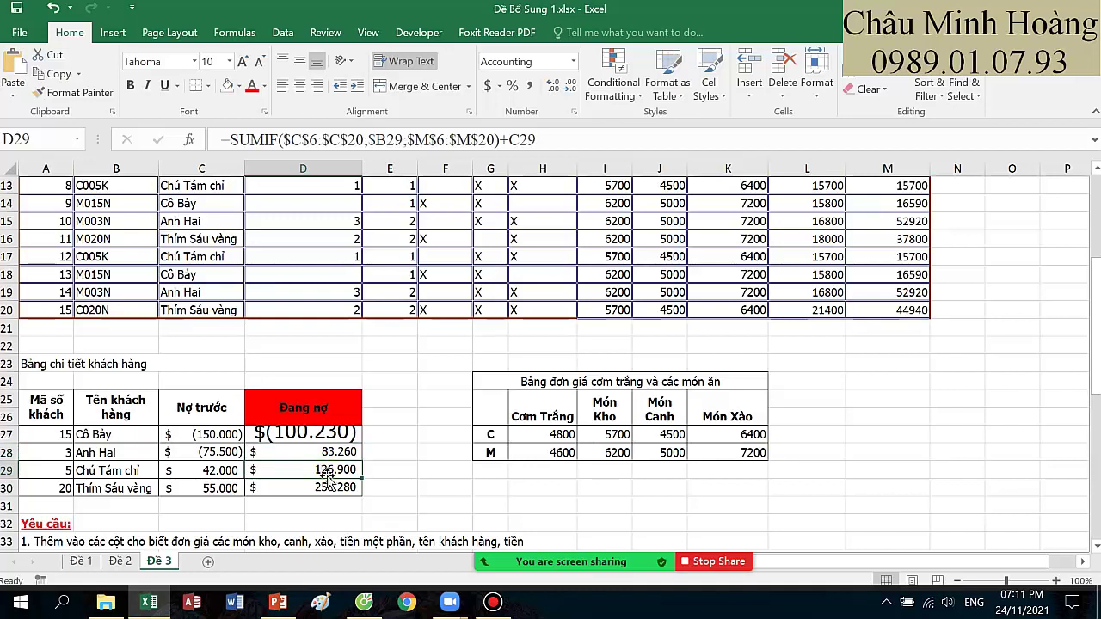
click(327, 487)
click(337, 437)
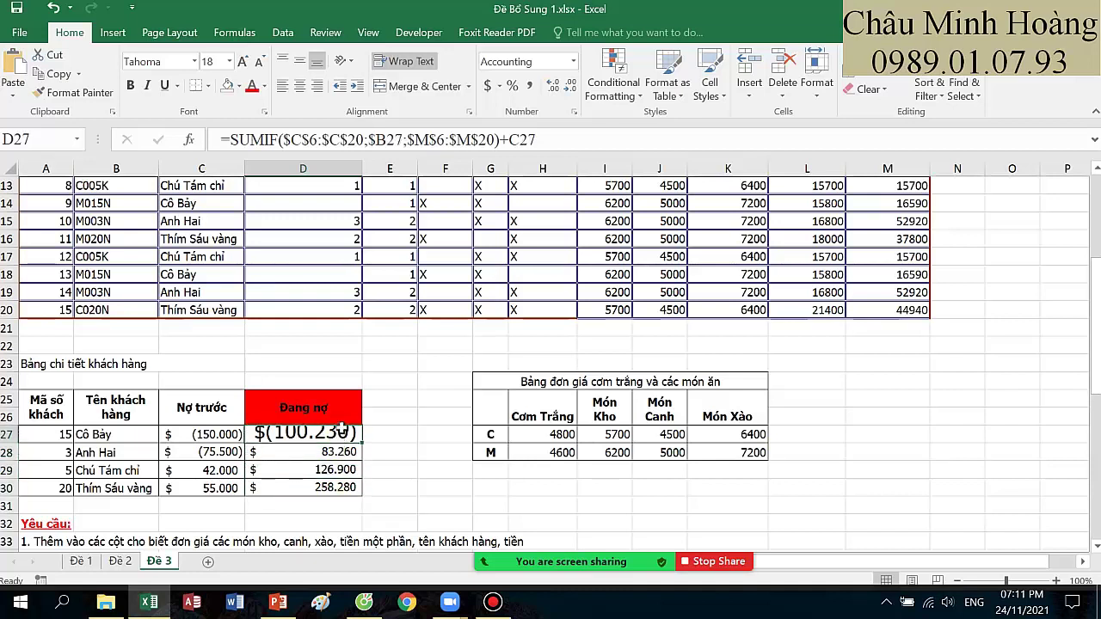
drag(362, 169, 422, 168)
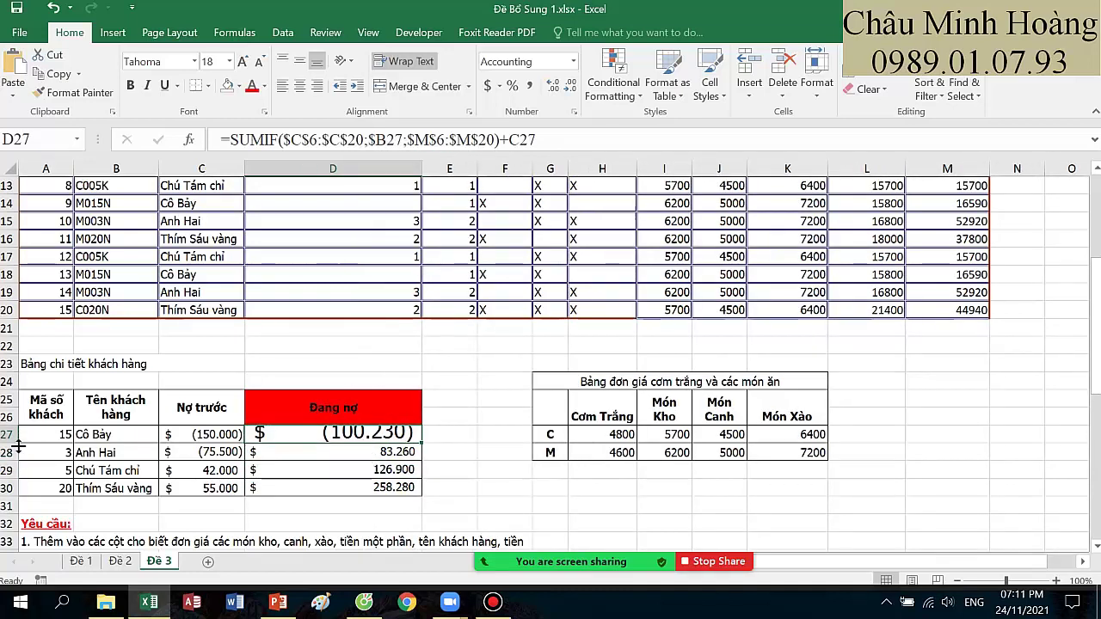
drag(10, 443, 10, 455)
- Change the number format of the Đang nợ values in D27:D30 to General
drag(357, 465, 356, 499)
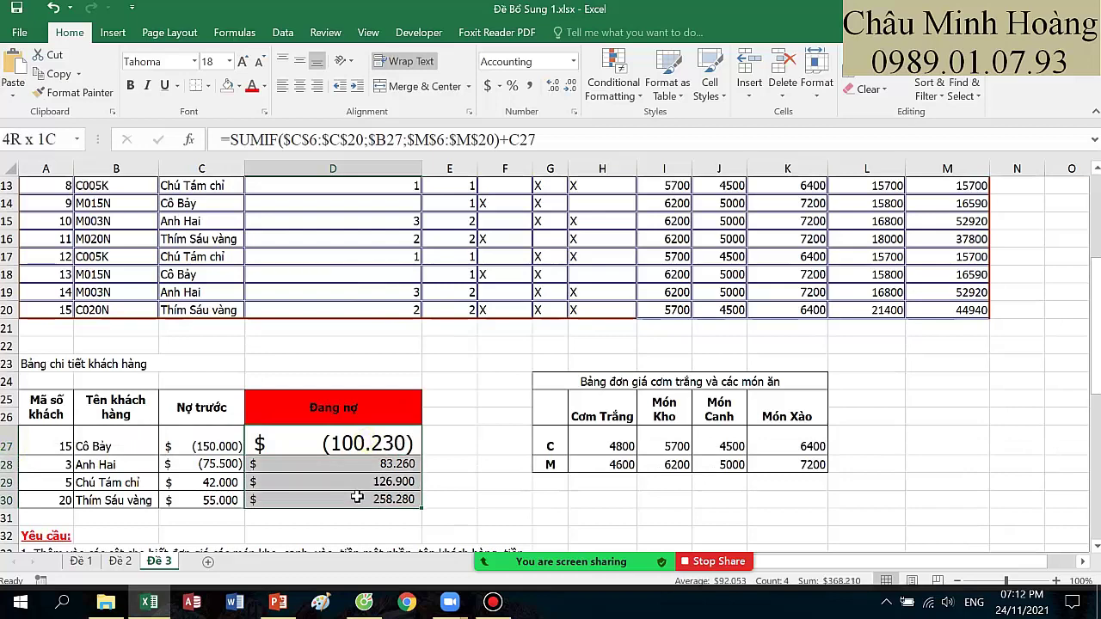
right_click(356, 499)
click(403, 419)
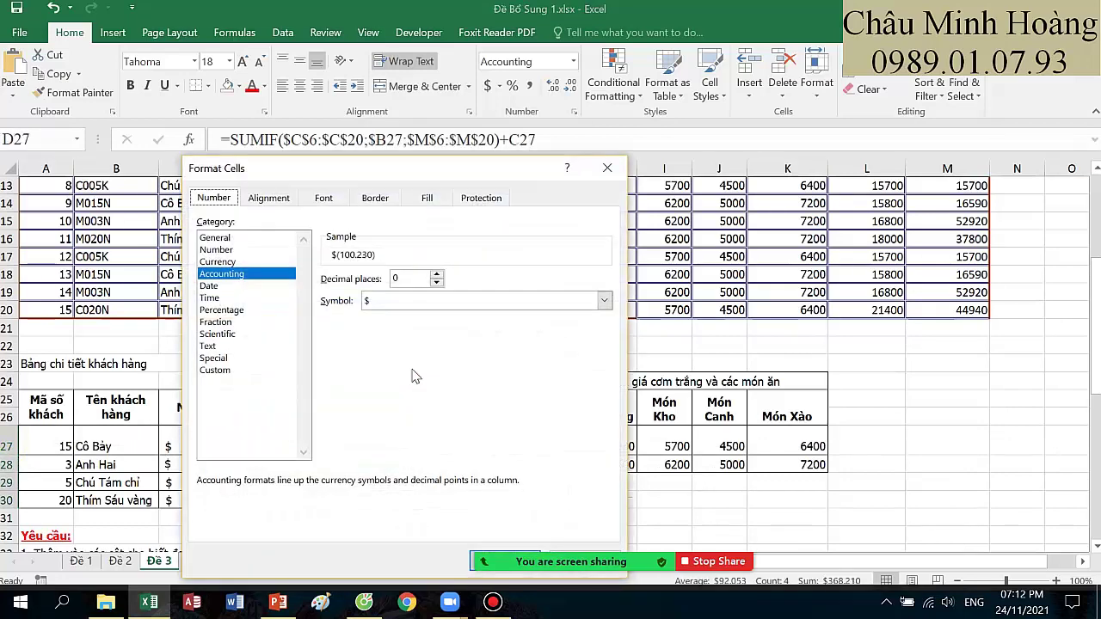
click(231, 237)
drag(391, 171, 436, 46)
click(551, 436)
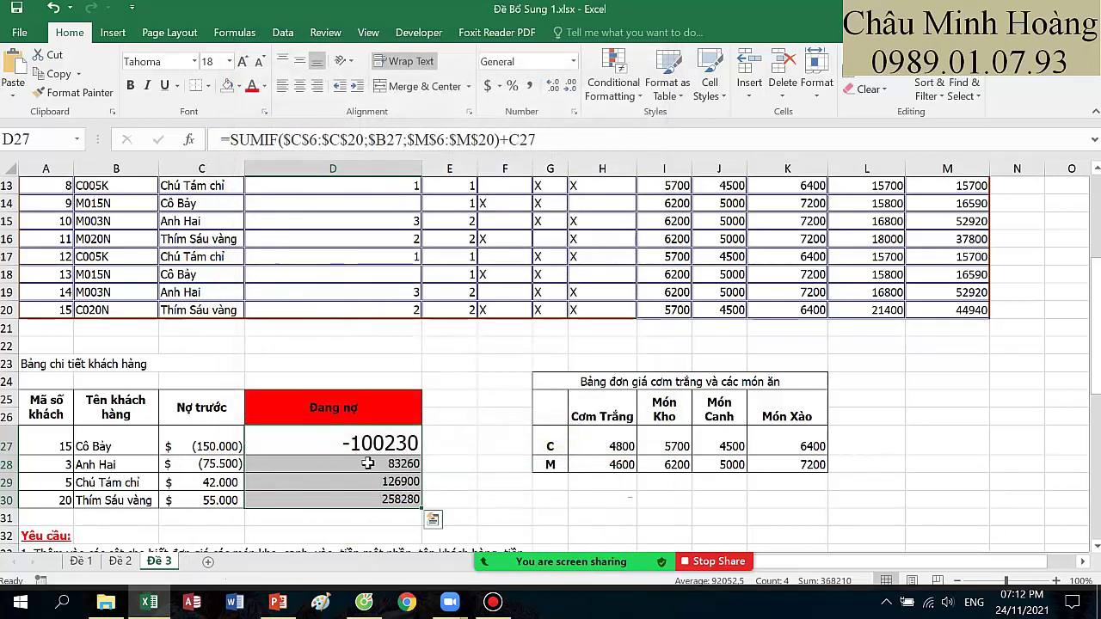
- Compare the signs and ascending order of the Đang nợ values in D27:D30, checking C27 as well
click(367, 465)
drag(368, 491, 370, 499)
drag(379, 444, 373, 499)
click(278, 435)
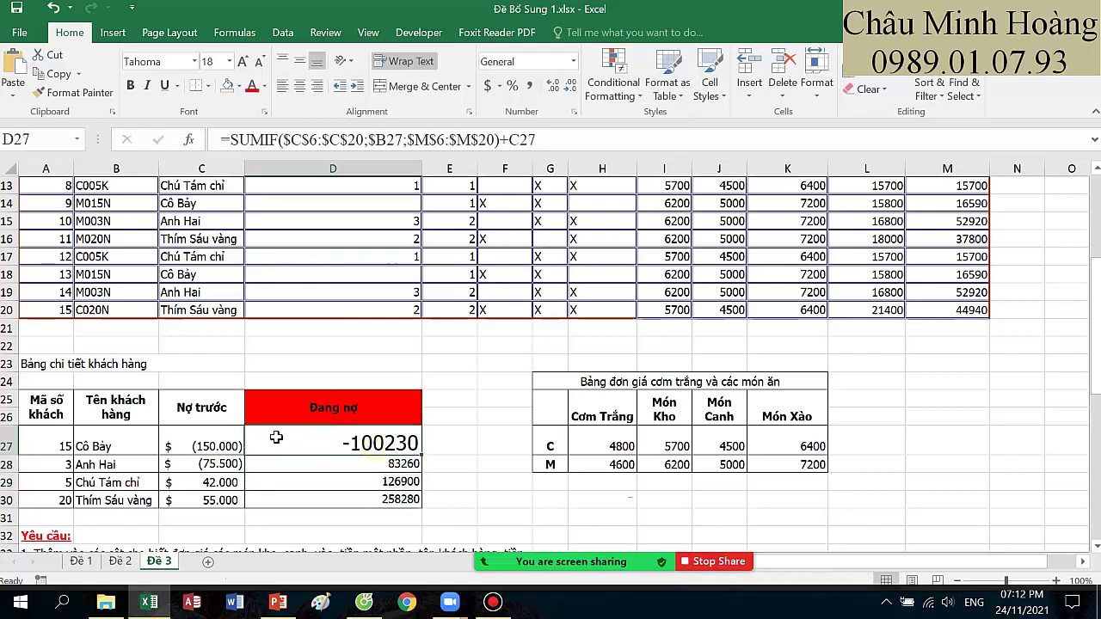
click(211, 448)
click(354, 447)
drag(379, 465, 397, 503)
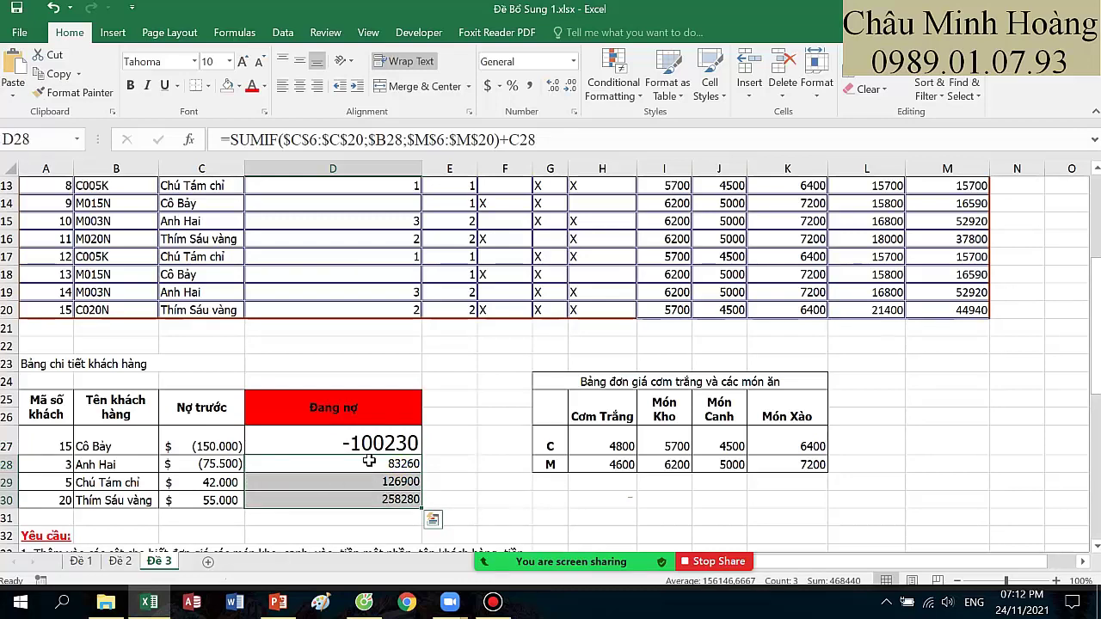
- Re-read the ascending sort requirement and compare the customer table's data rows A27:D30 with its merged header cells
scroll(368, 462, down, 4)
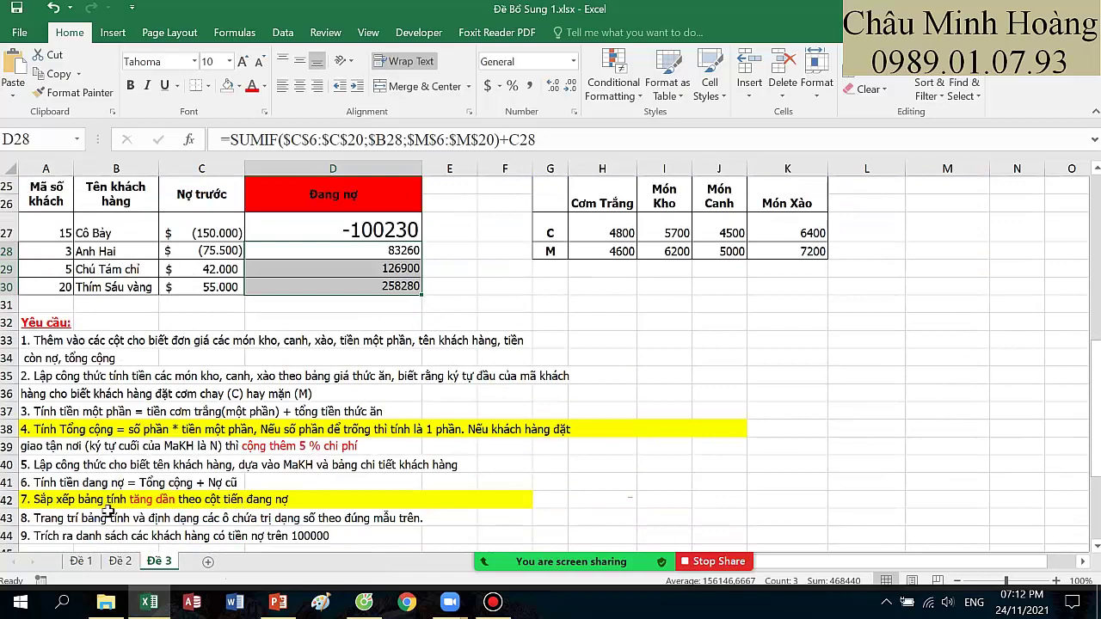
scroll(293, 508, up, 3)
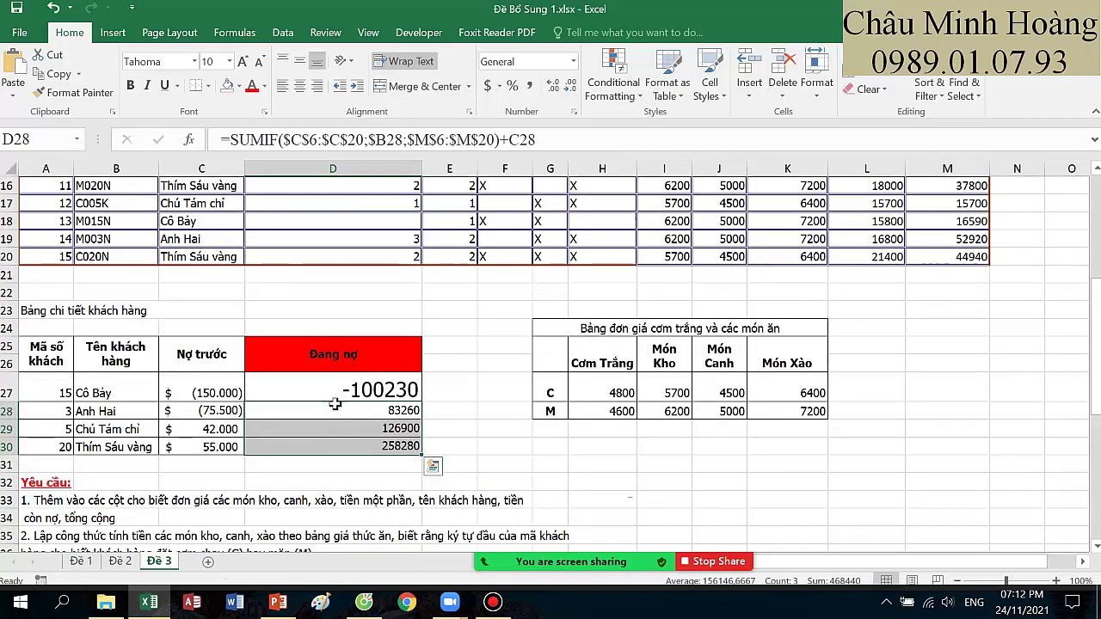
drag(47, 387, 378, 443)
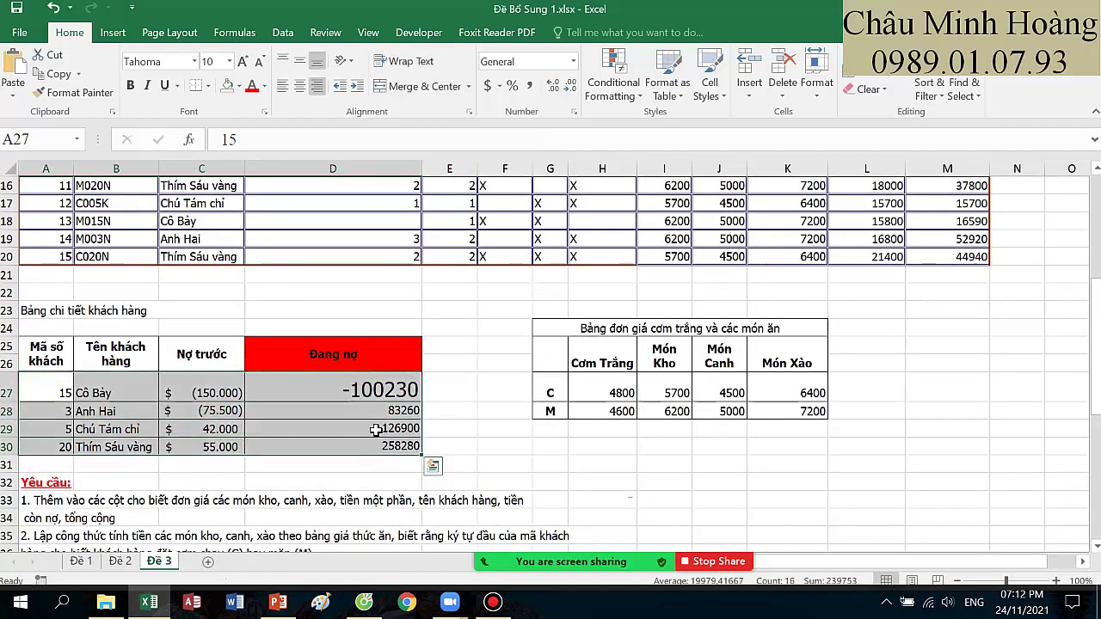
drag(45, 360, 372, 439)
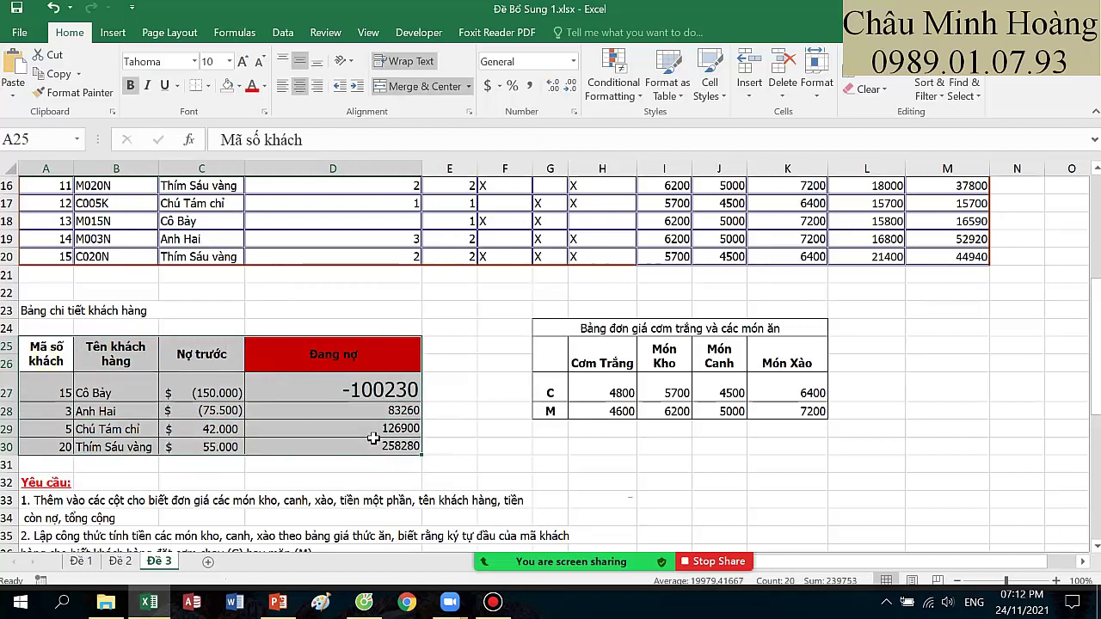
drag(33, 362, 334, 348)
click(39, 357)
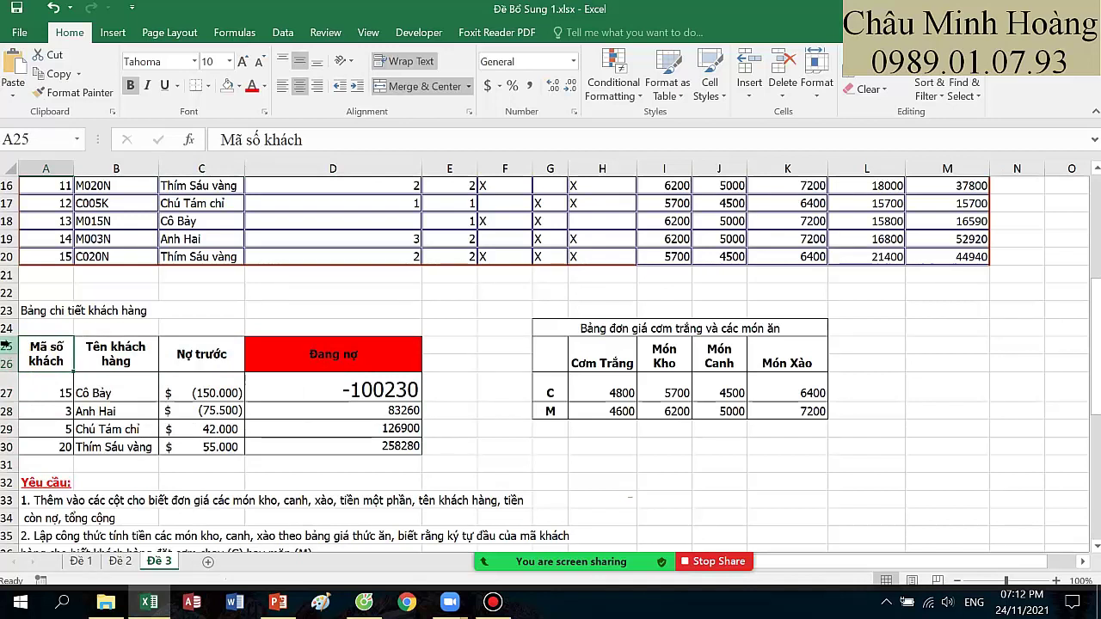
drag(42, 349, 292, 350)
key(Right)
click(278, 353)
click(199, 364)
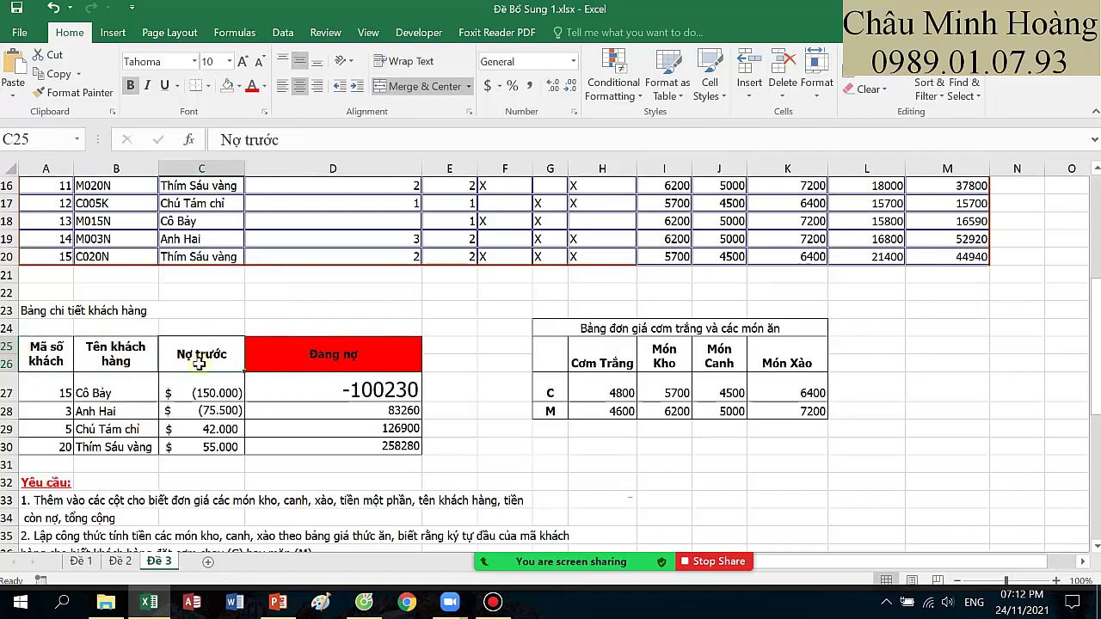
drag(54, 393, 372, 438)
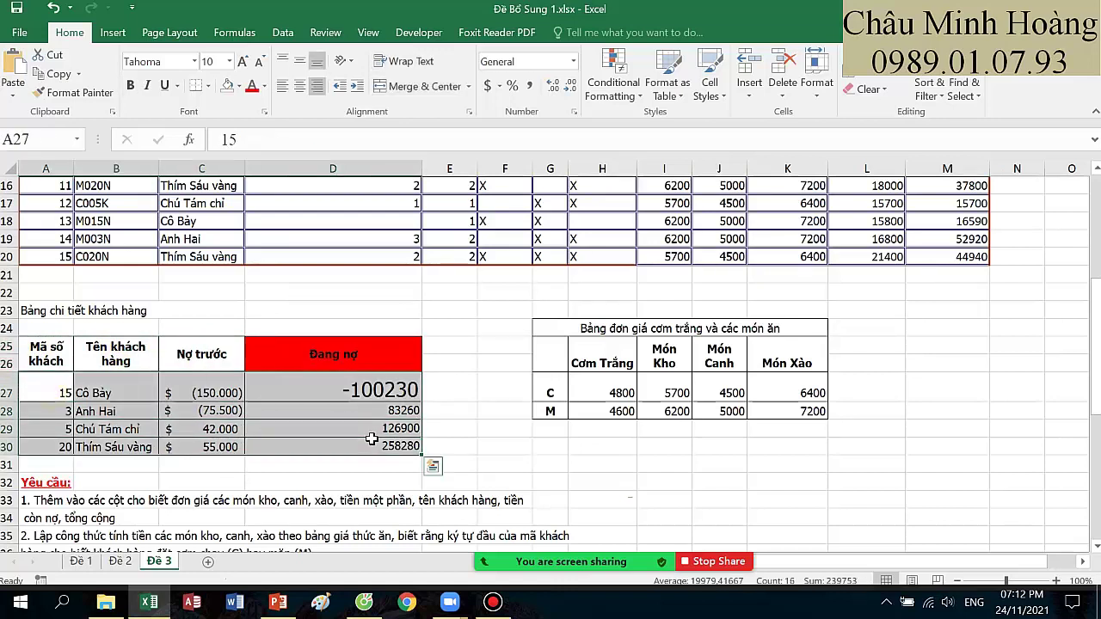
click(282, 32)
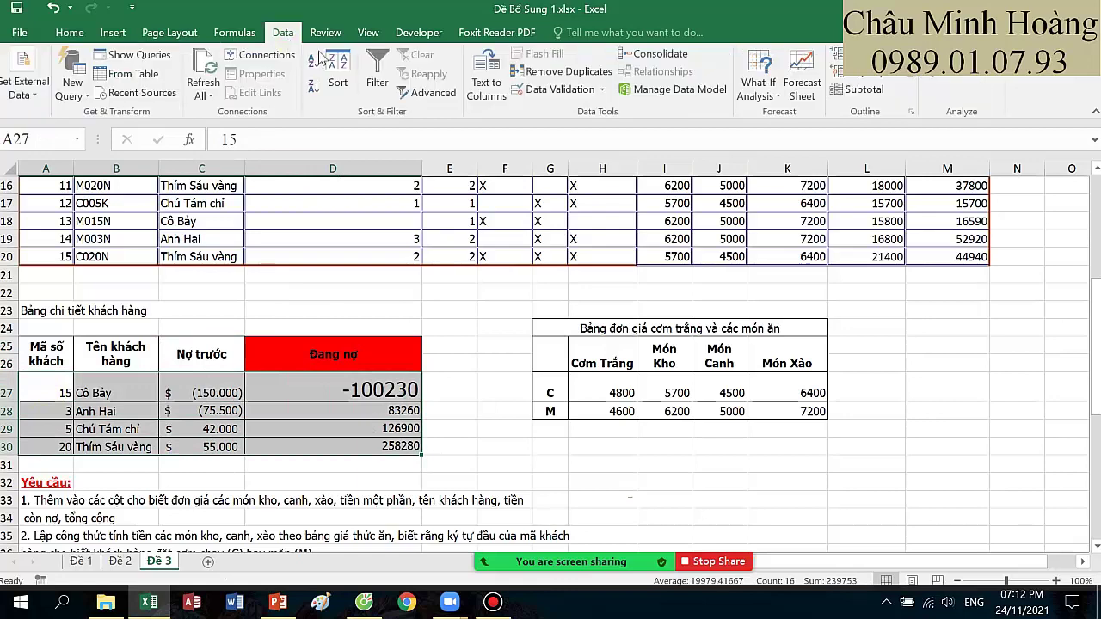
click(348, 95)
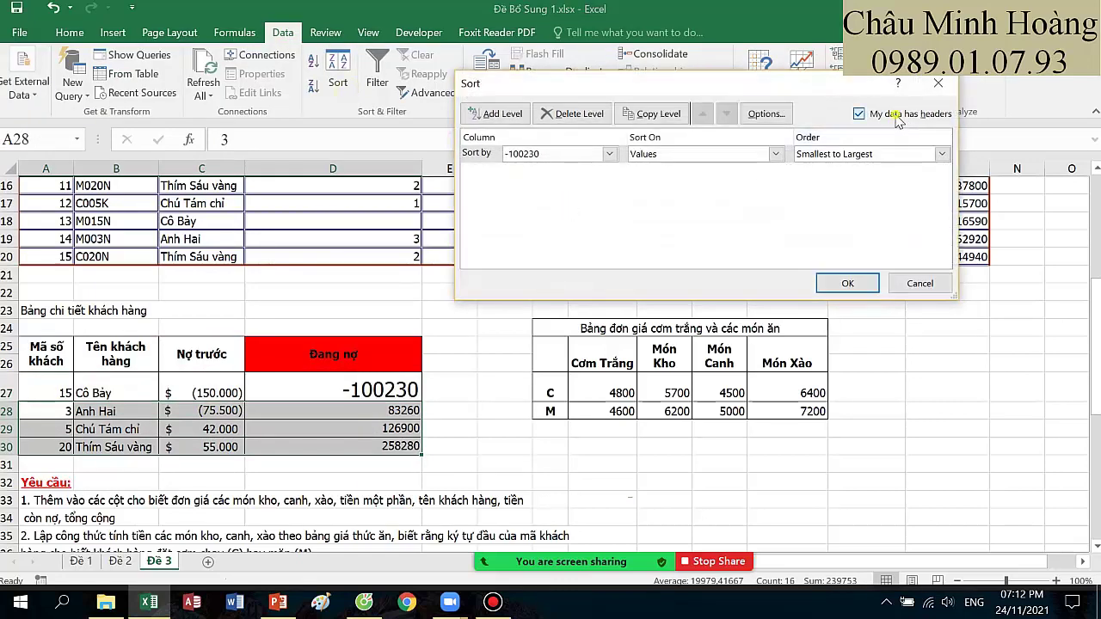
click(897, 120)
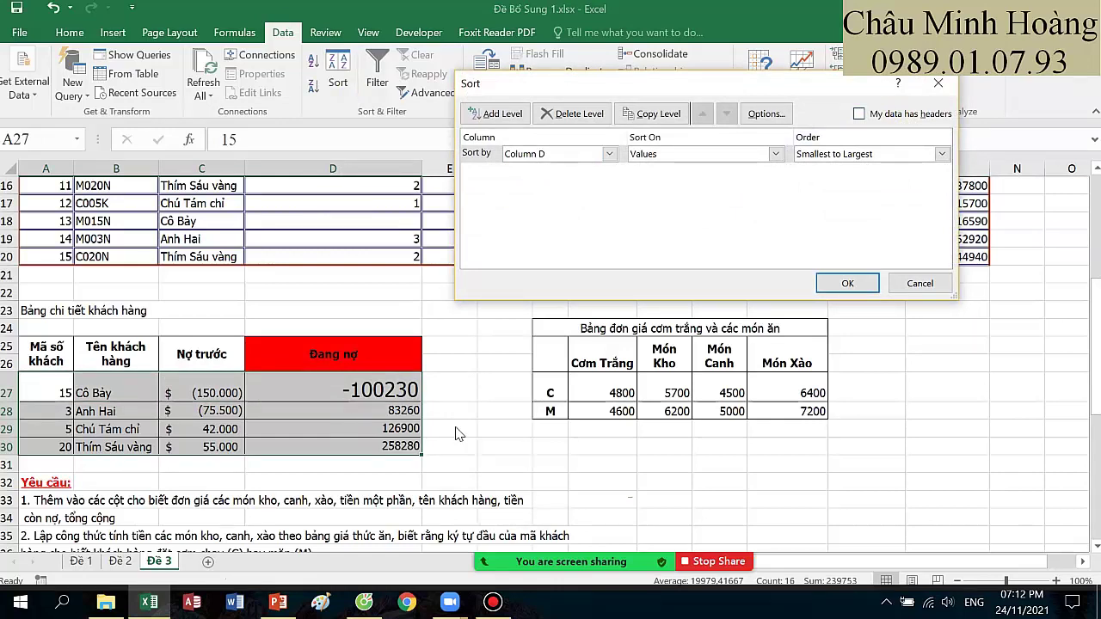
click(917, 284)
- Sort the customer rows A27:D30 without headers by the values of Column D, Smallest to Largest
scroll(599, 392, down, 3)
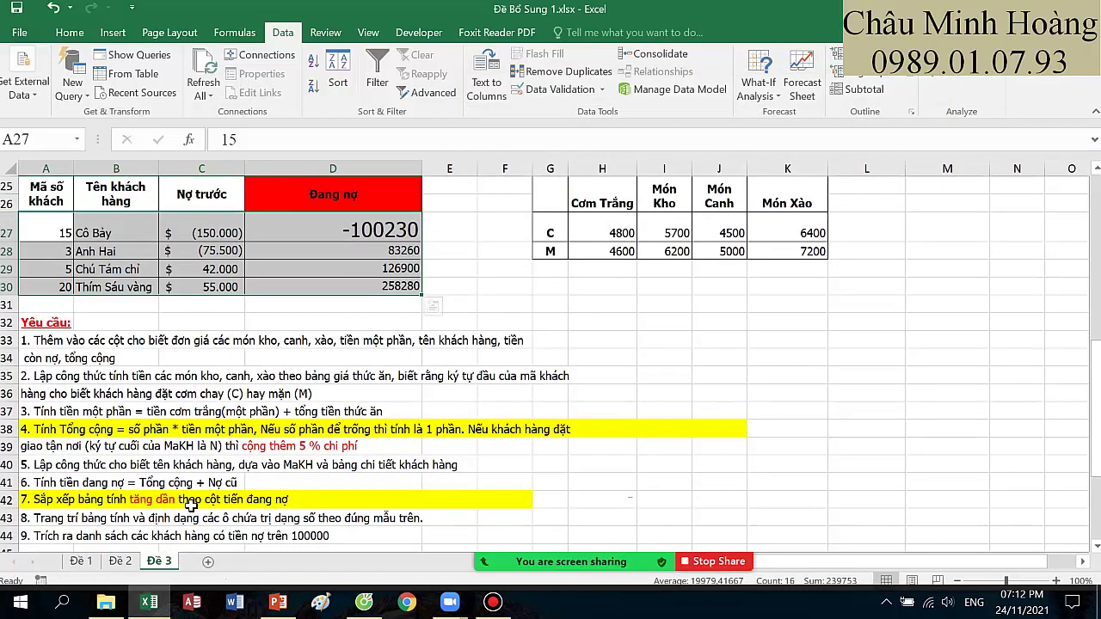
scroll(318, 501, up, 3)
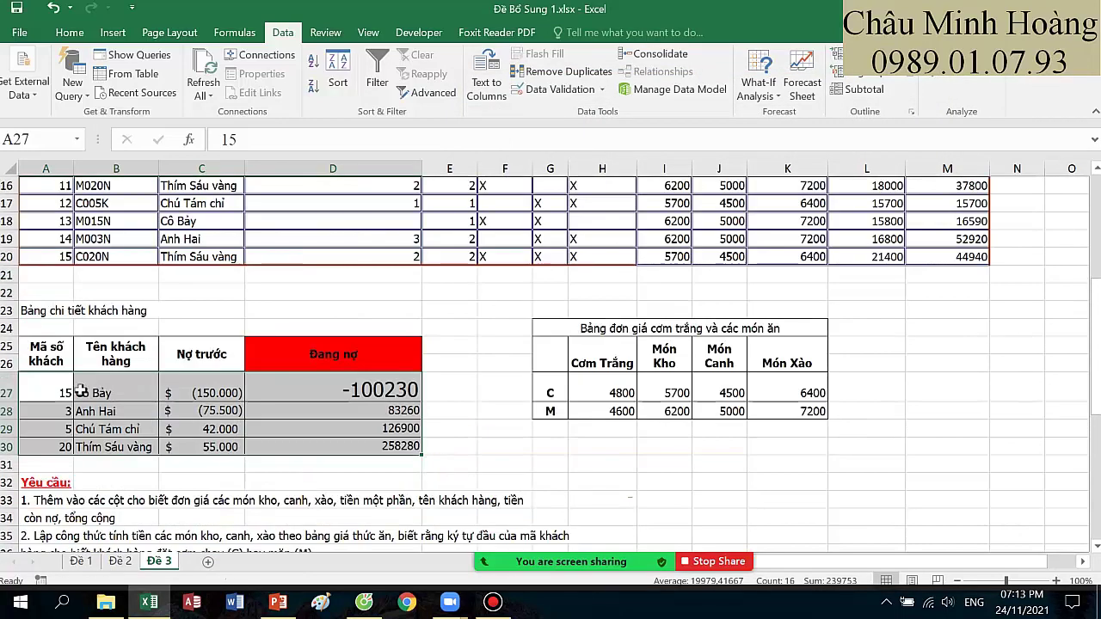
drag(48, 384, 376, 442)
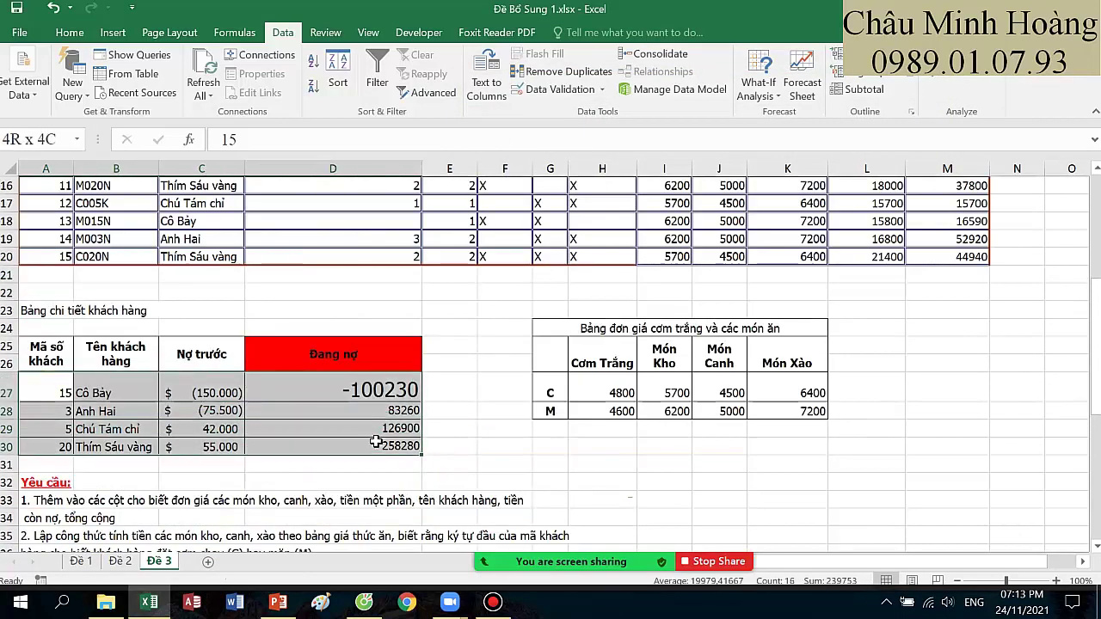
click(337, 73)
click(875, 115)
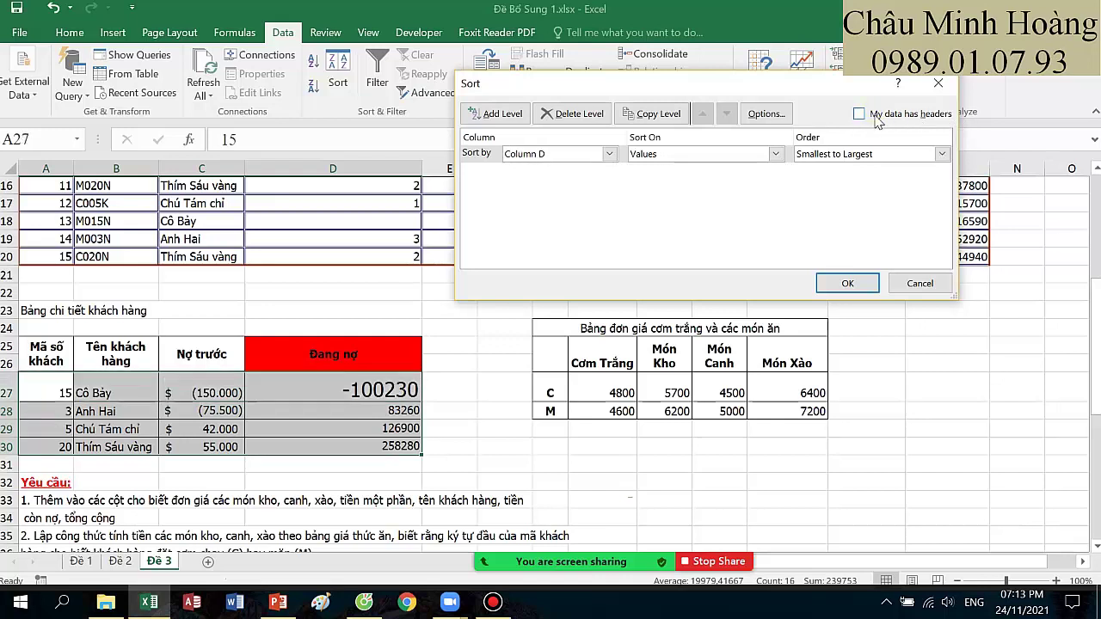
click(838, 155)
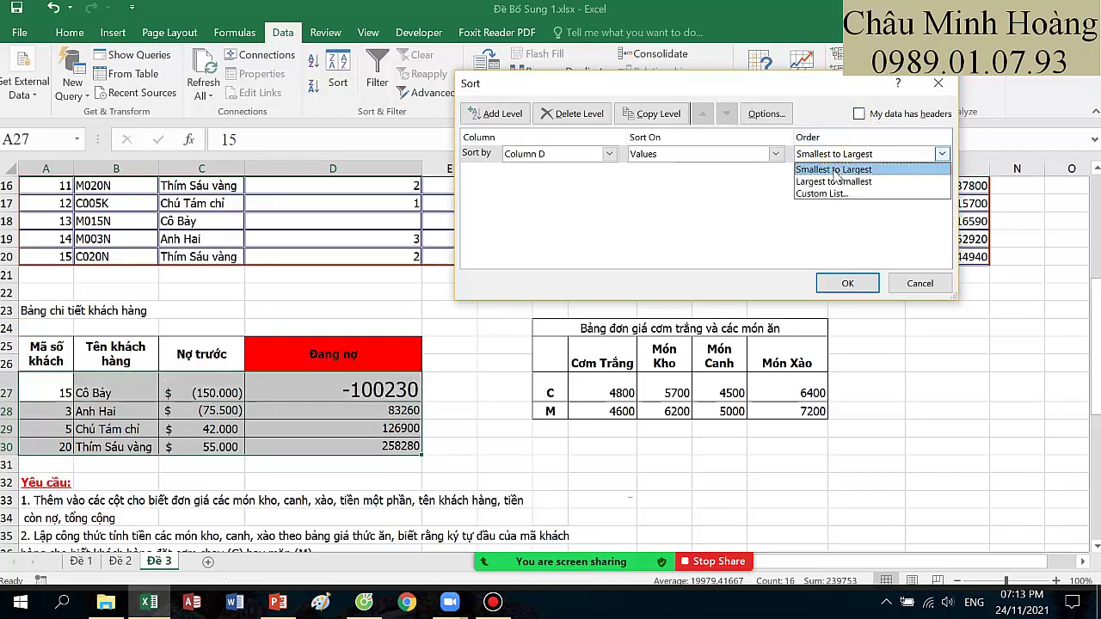
click(867, 171)
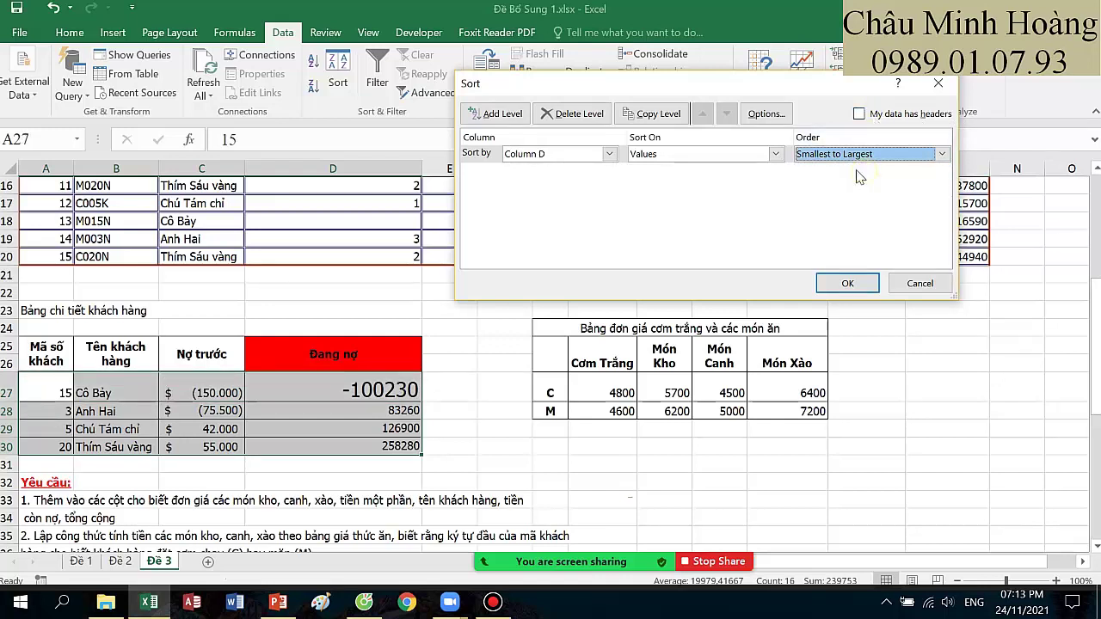
click(847, 284)
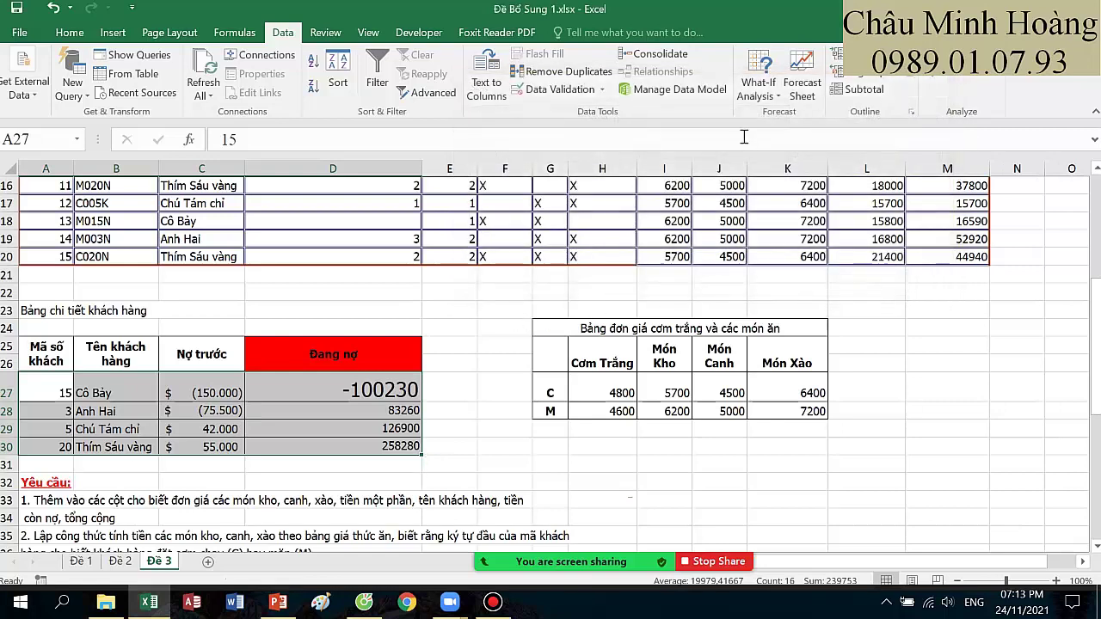
click(338, 82)
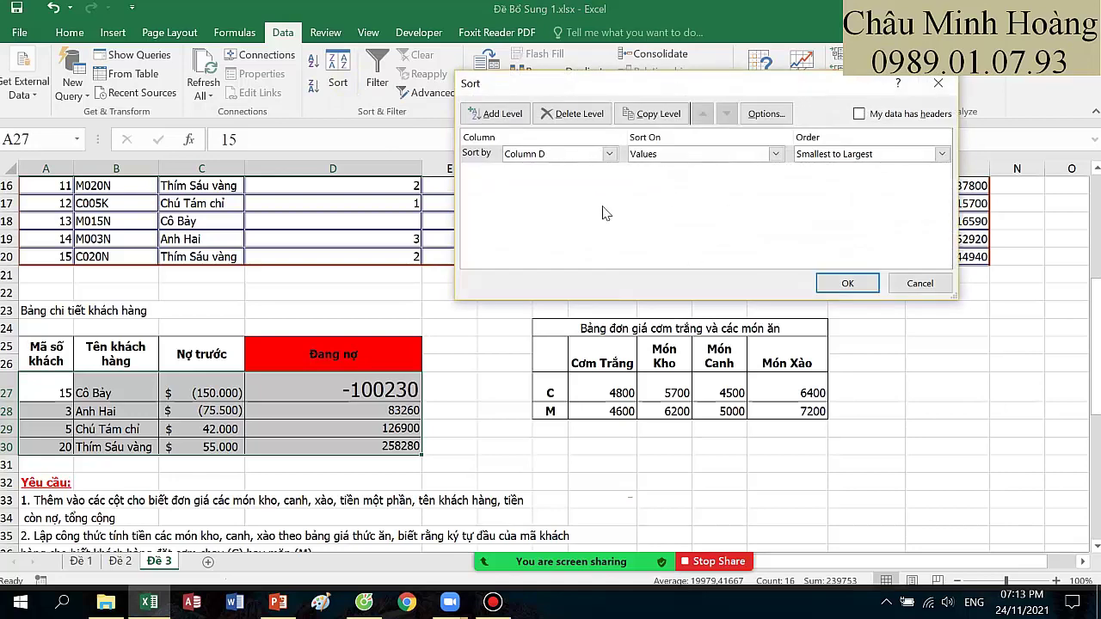
click(493, 602)
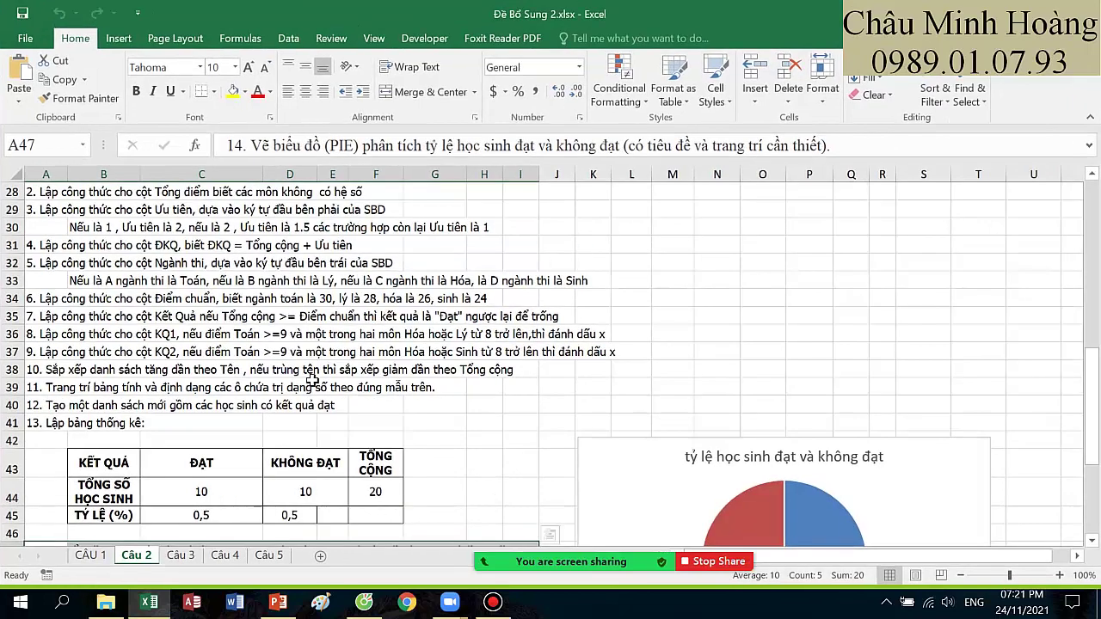
- Review pie chart requirement 14 on the Câu 2 sheet, read the meeting chat messages, and close the chat
scroll(314, 335, down, 5)
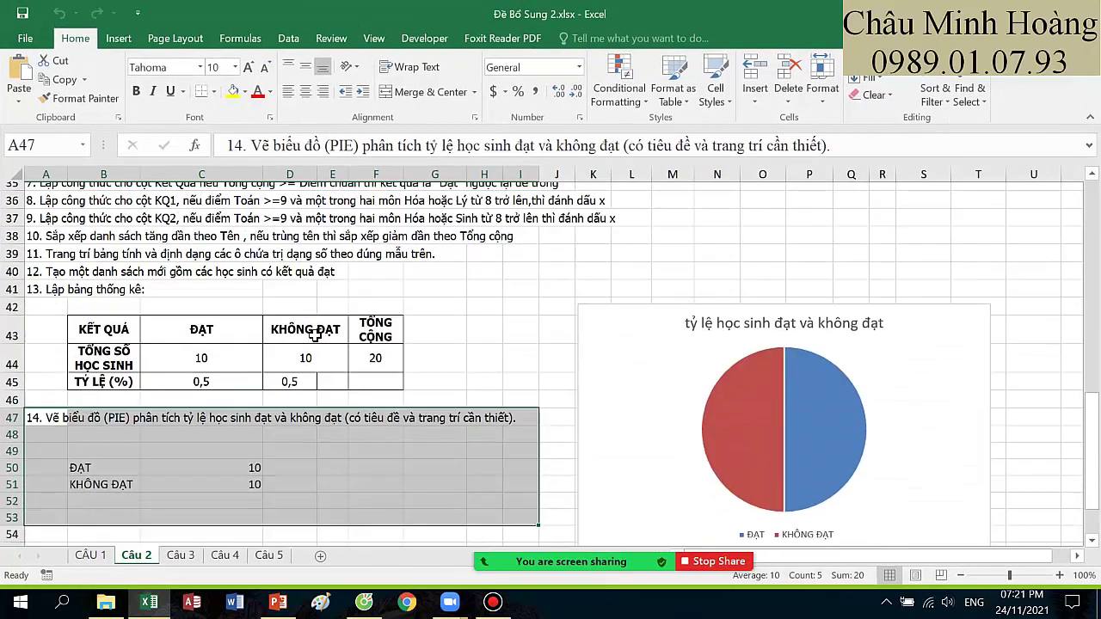
click(549, 461)
drag(554, 467, 123, 393)
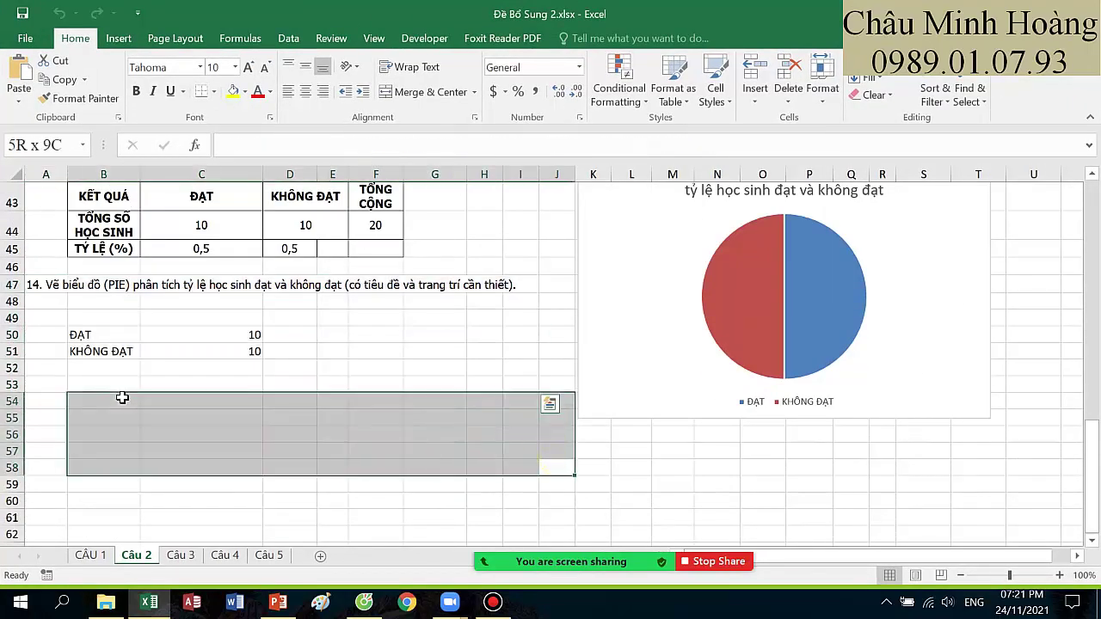
scroll(214, 369, up, 1)
drag(60, 338, 504, 348)
click(591, 531)
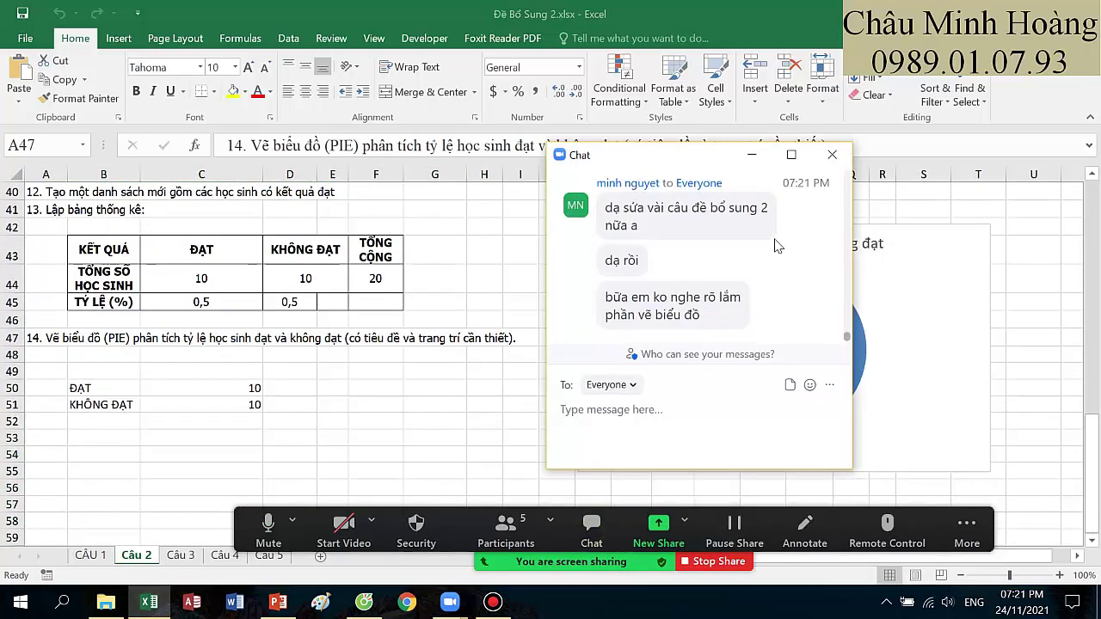
click(833, 156)
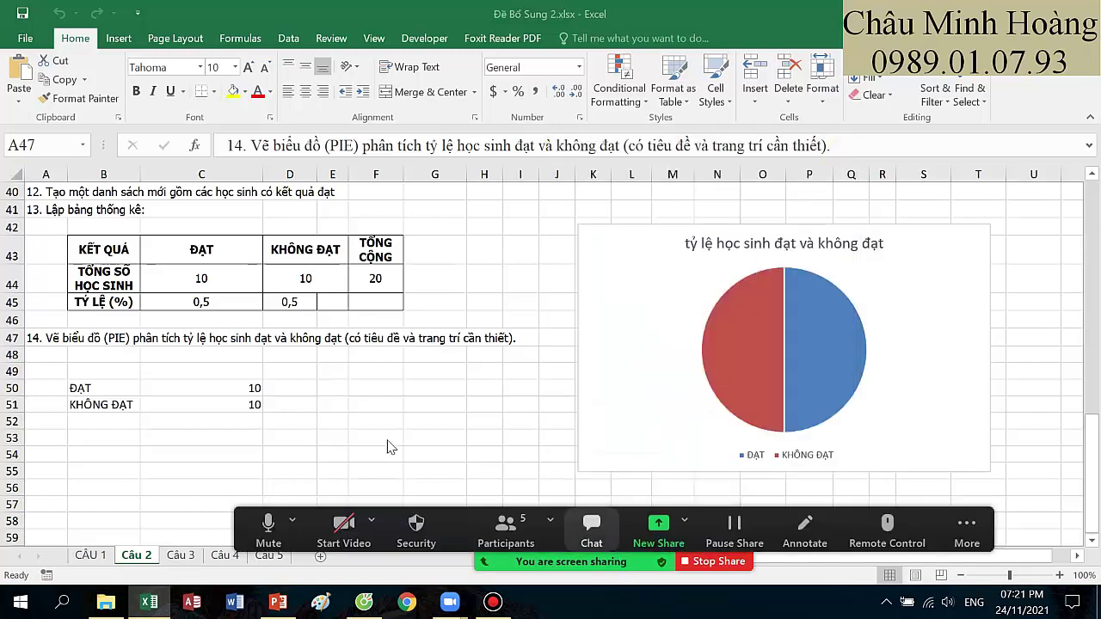
- Compare the ĐẠT and KHÔNG ĐẠT chart data in B50:C51 with the Kết quả column in Q3:Q22
drag(95, 388, 237, 402)
click(228, 394)
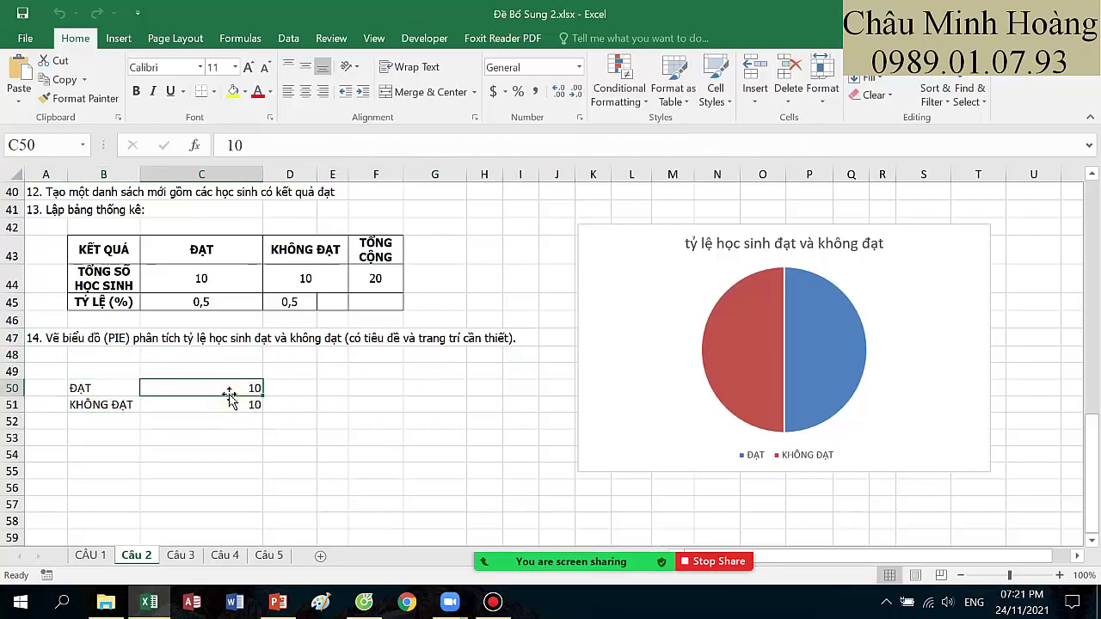
scroll(324, 457, up, 13)
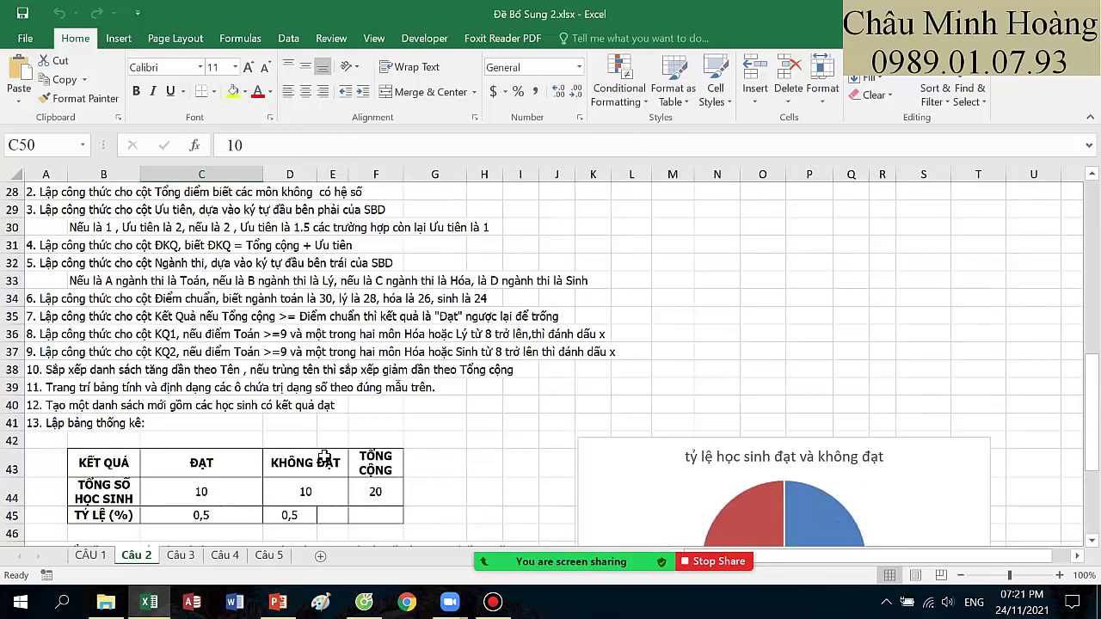
scroll(556, 423, up, 1)
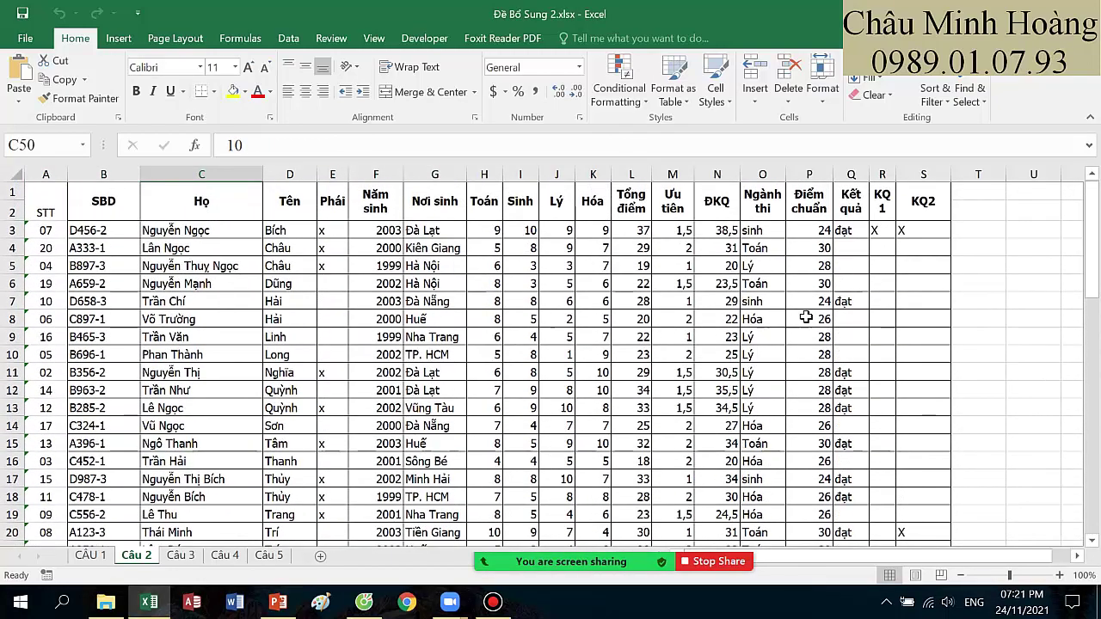
drag(850, 231, 859, 495)
scroll(808, 416, up, 2)
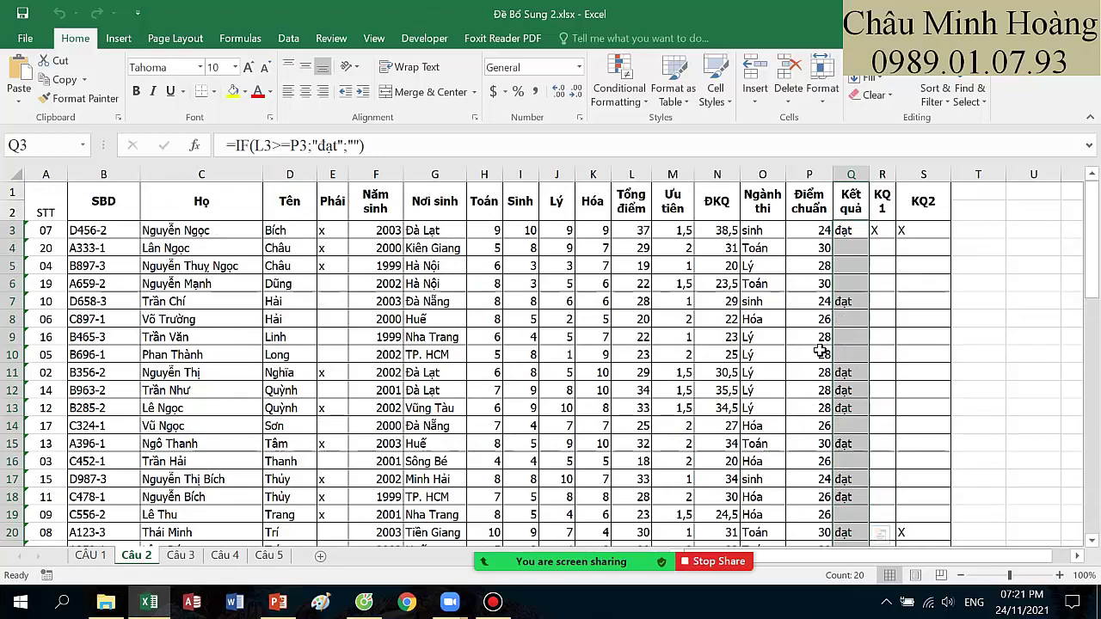
scroll(817, 348, down, 9)
scroll(794, 350, down, 1)
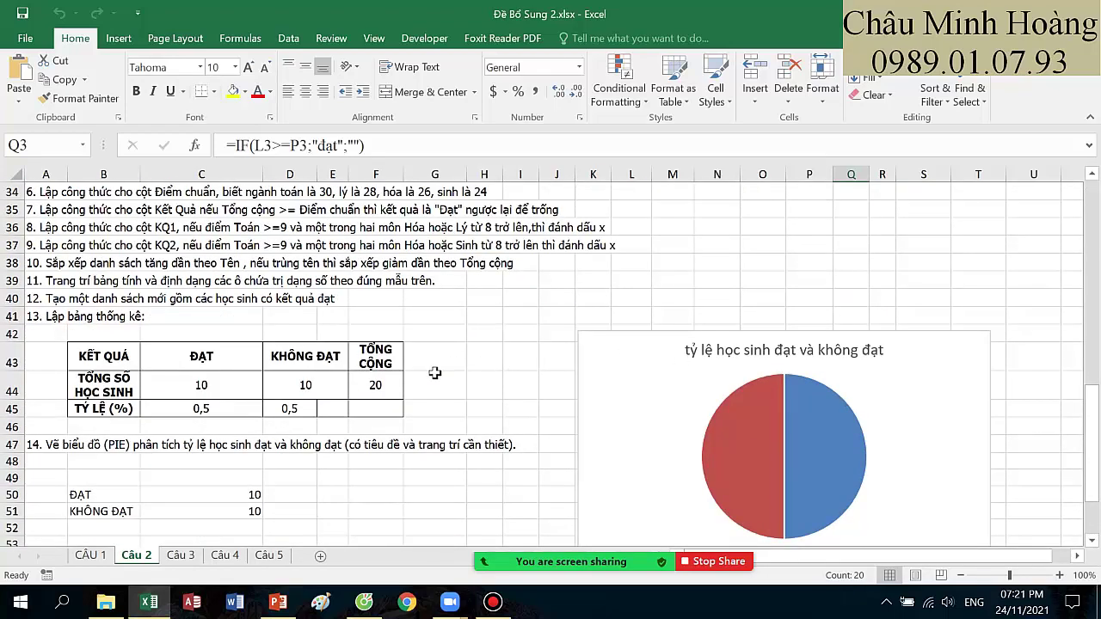
scroll(411, 382, down, 2)
click(211, 385)
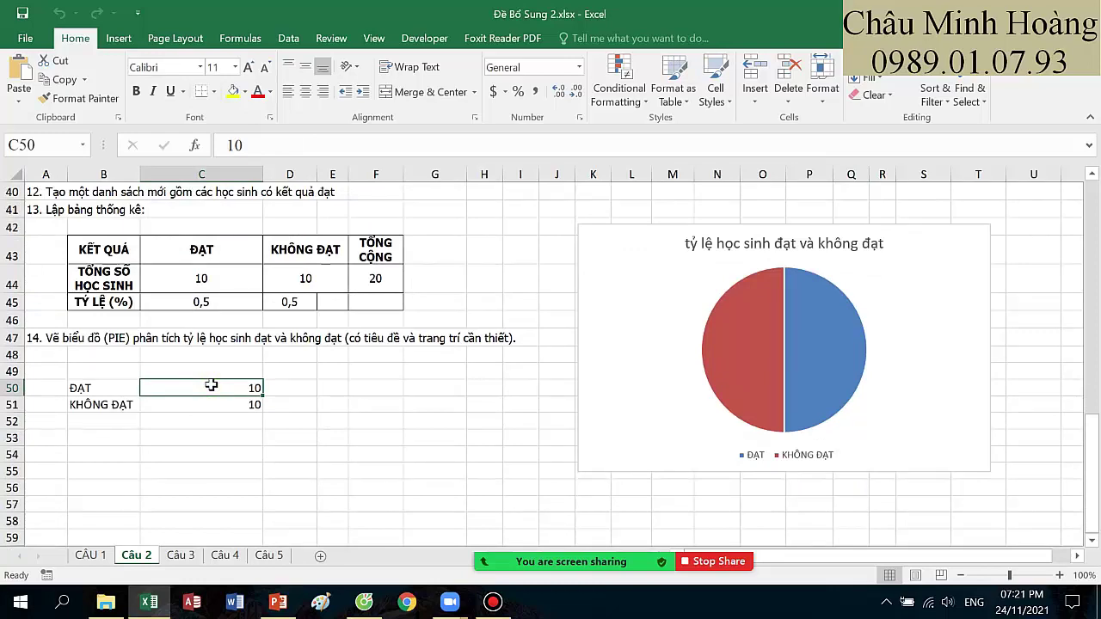
scroll(215, 408, up, 11)
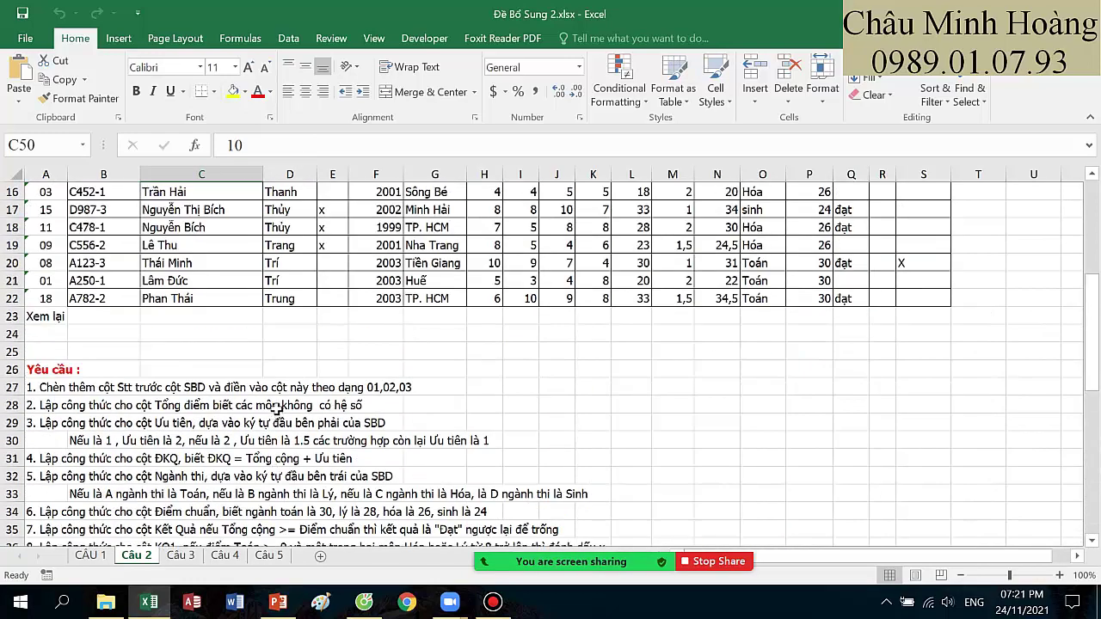
scroll(279, 404, down, 10)
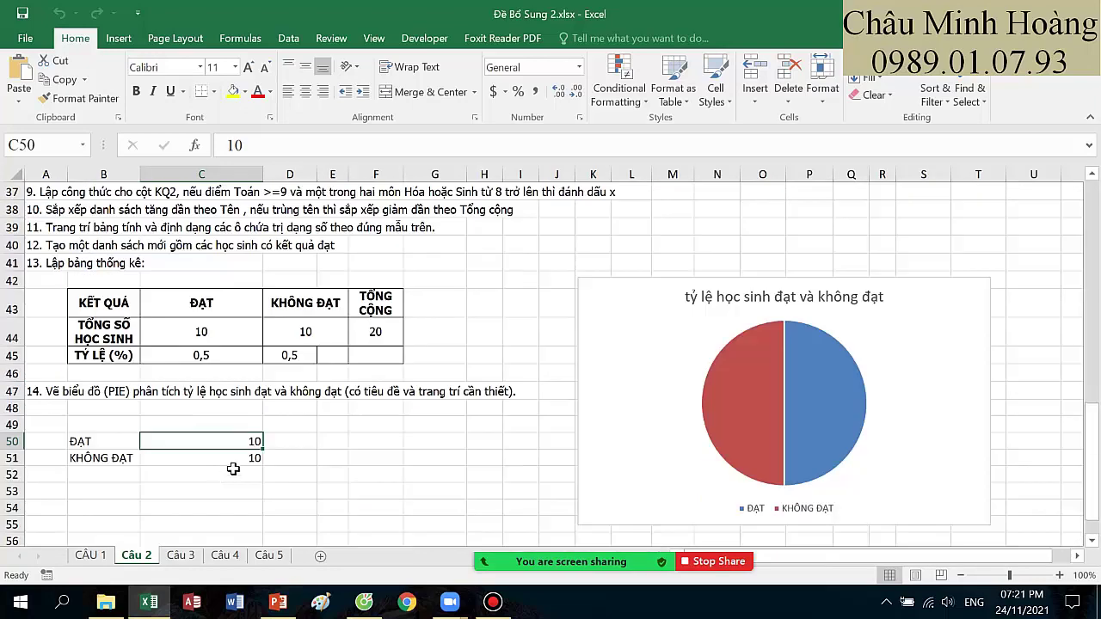
text(=coun)
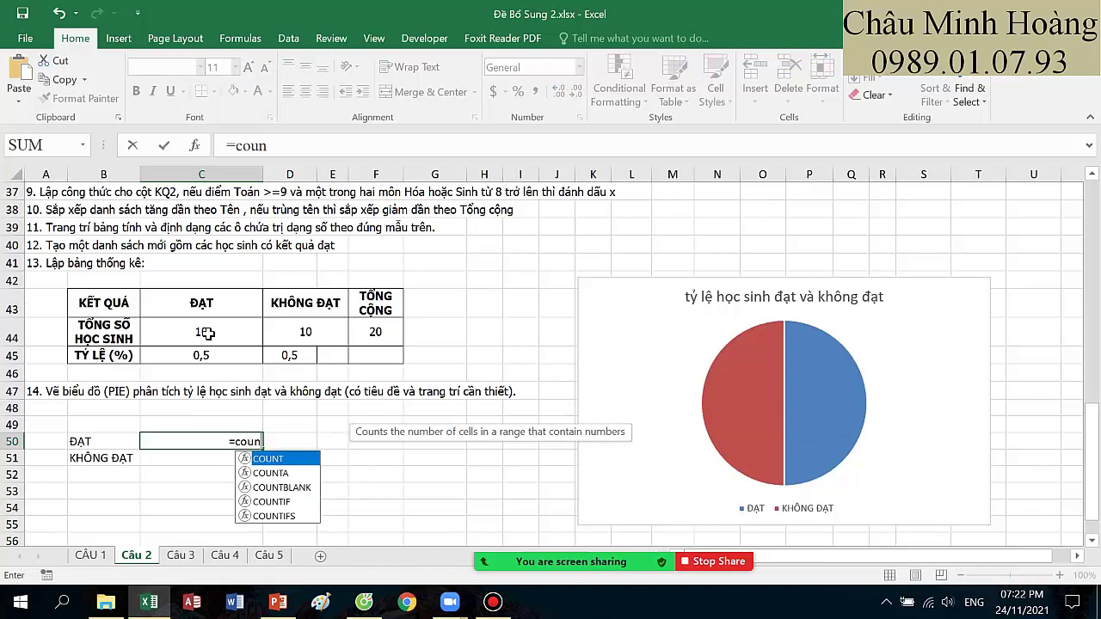
key(Escape)
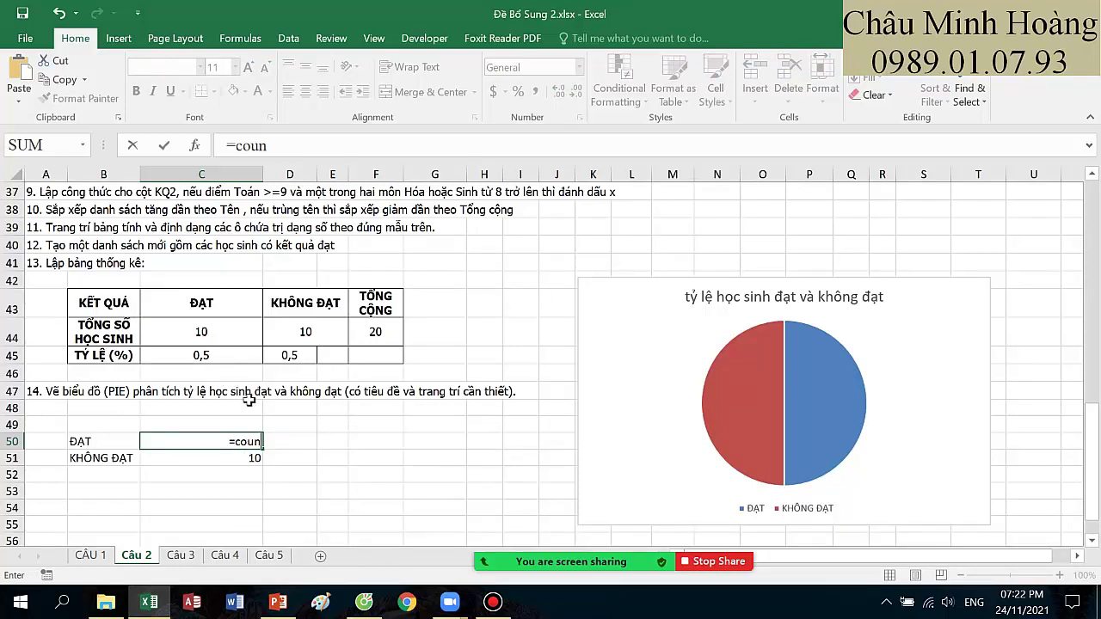
key(Escape)
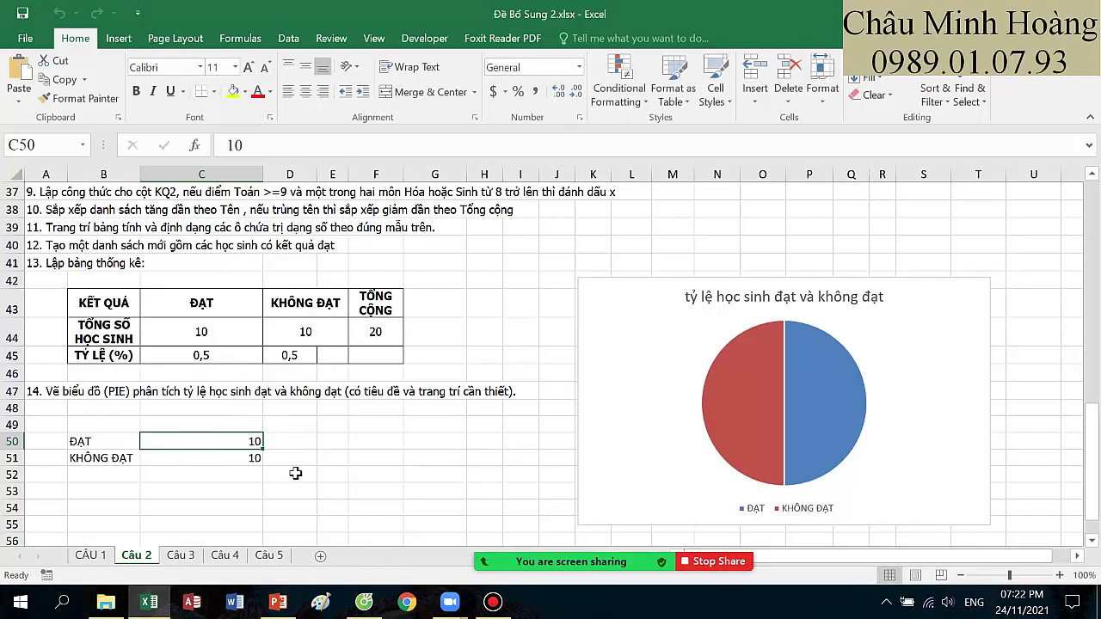
- Examine the COUNTIF formula for ĐẠT in C44 and compare its range with the Kết quả column Q3:Q22
click(290, 472)
click(215, 337)
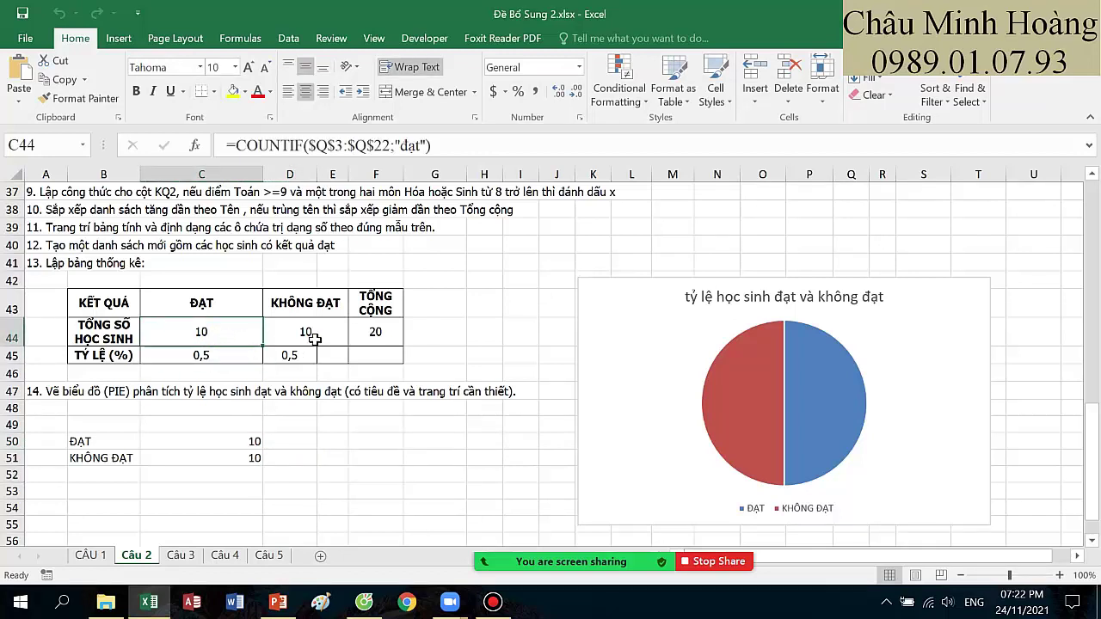
double_click(233, 336)
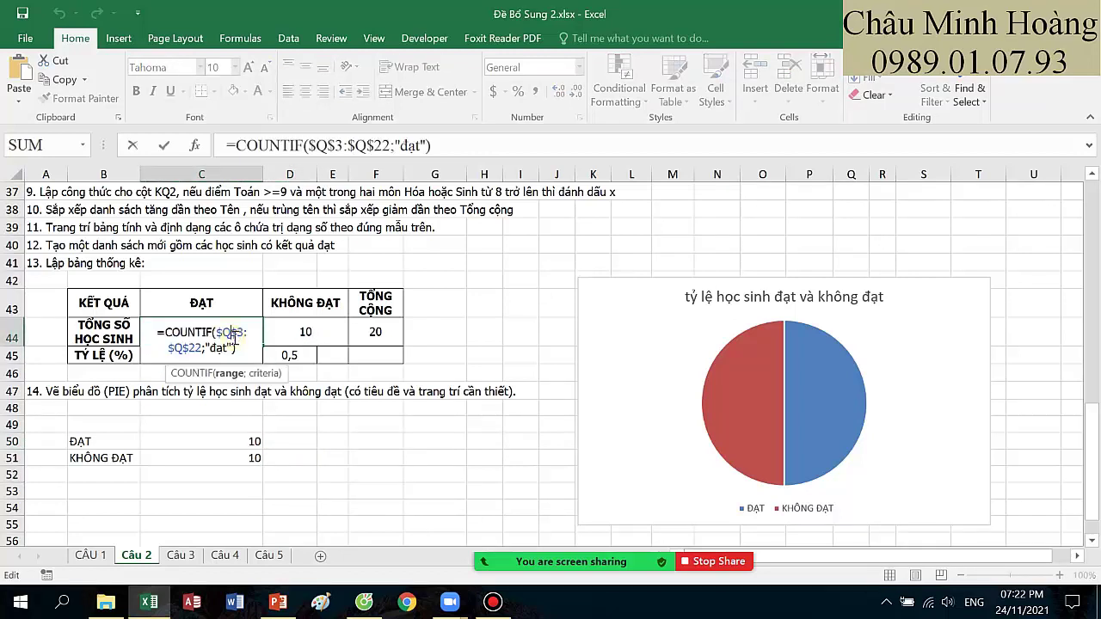
key(Escape)
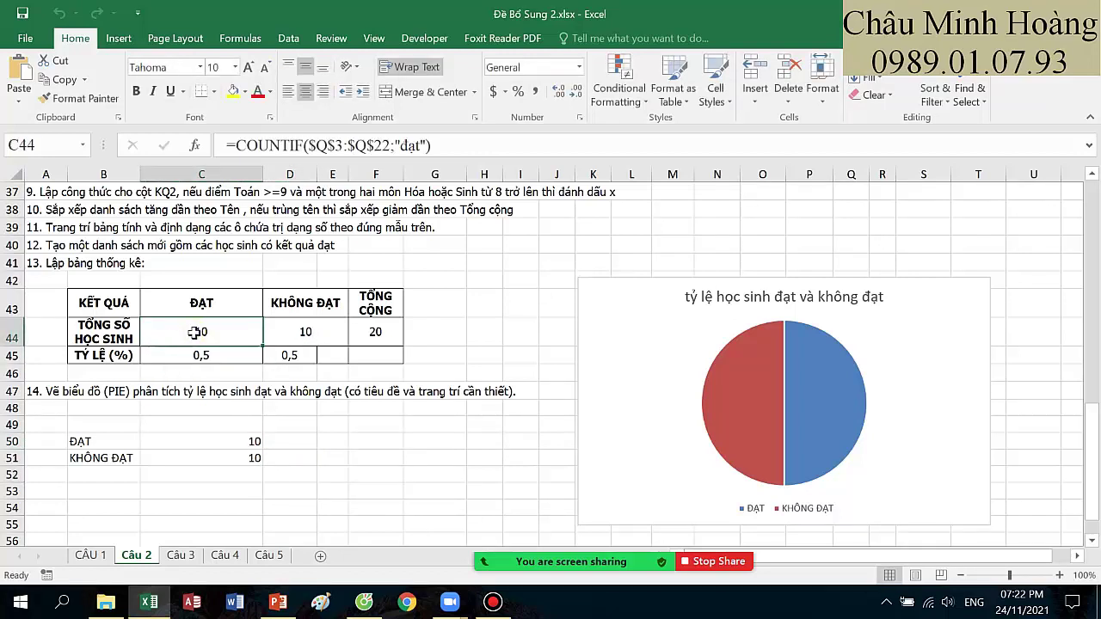
double_click(211, 334)
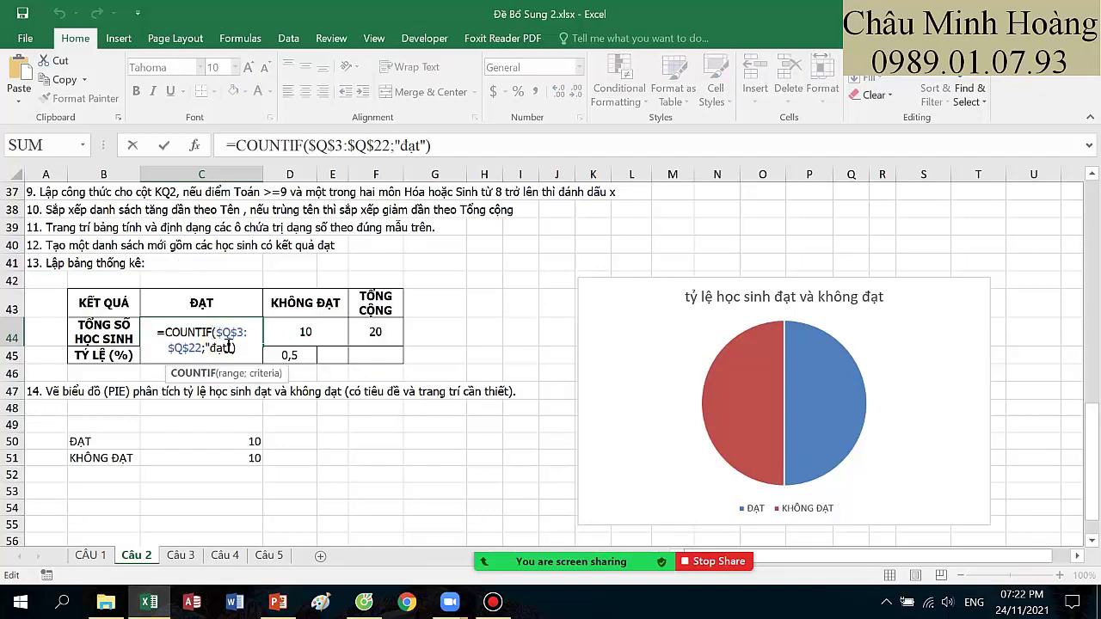
scroll(819, 291, up, 12)
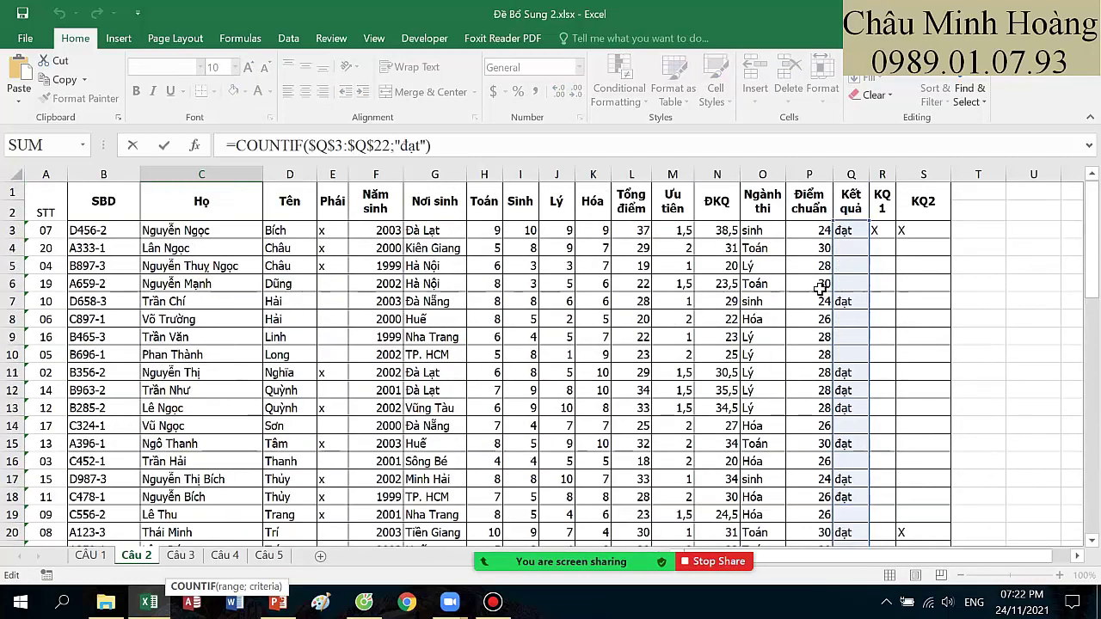
scroll(819, 291, down, 13)
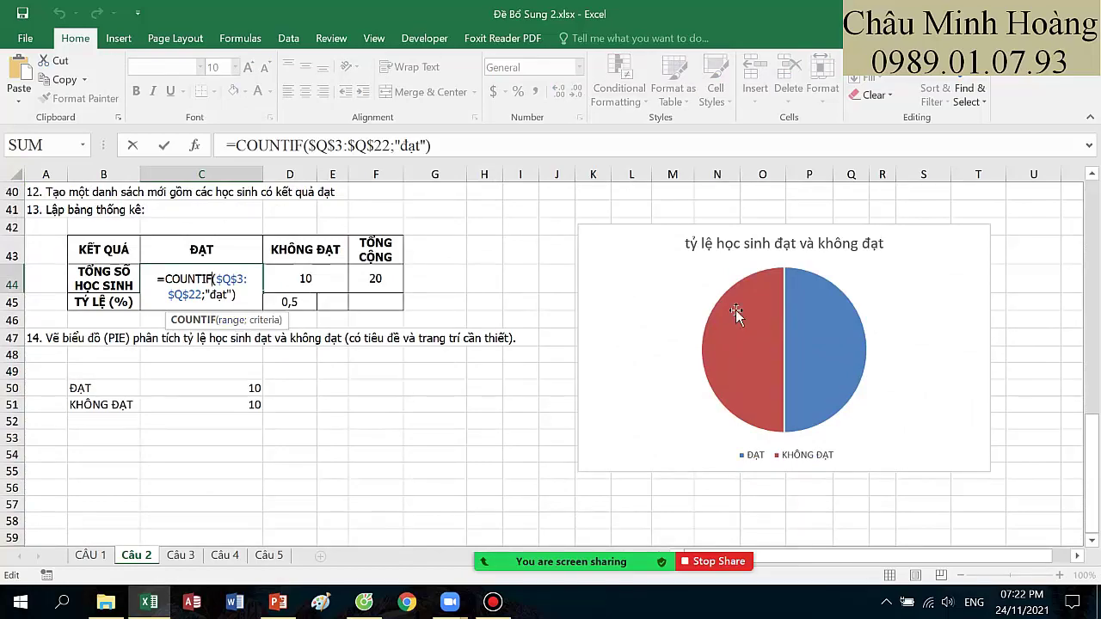
scroll(735, 314, up, 9)
scroll(835, 272, down, 9)
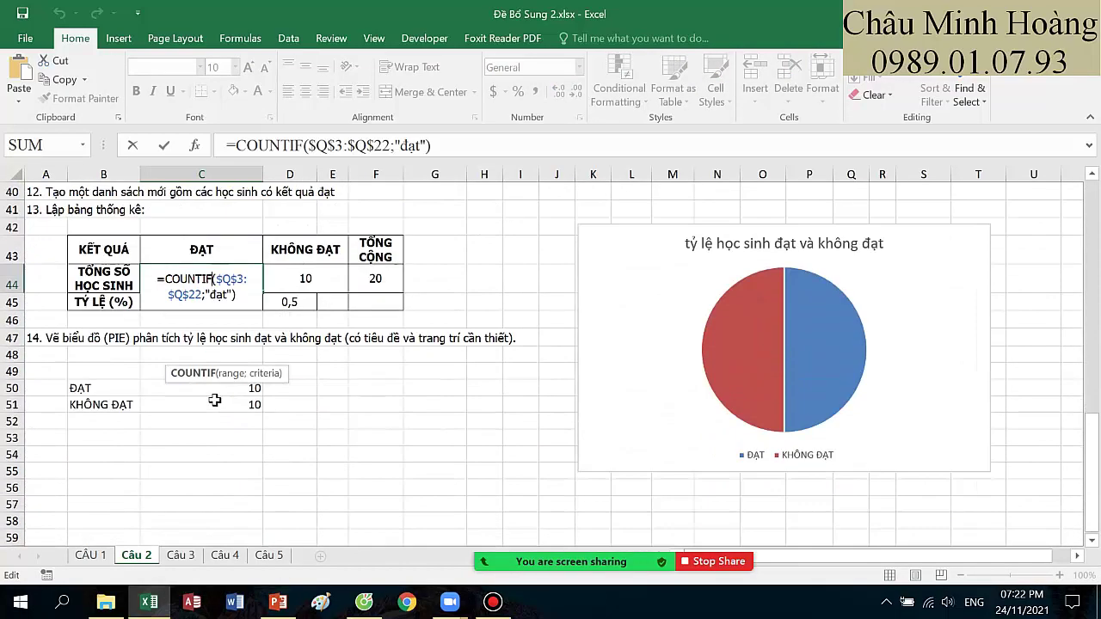
key(Return)
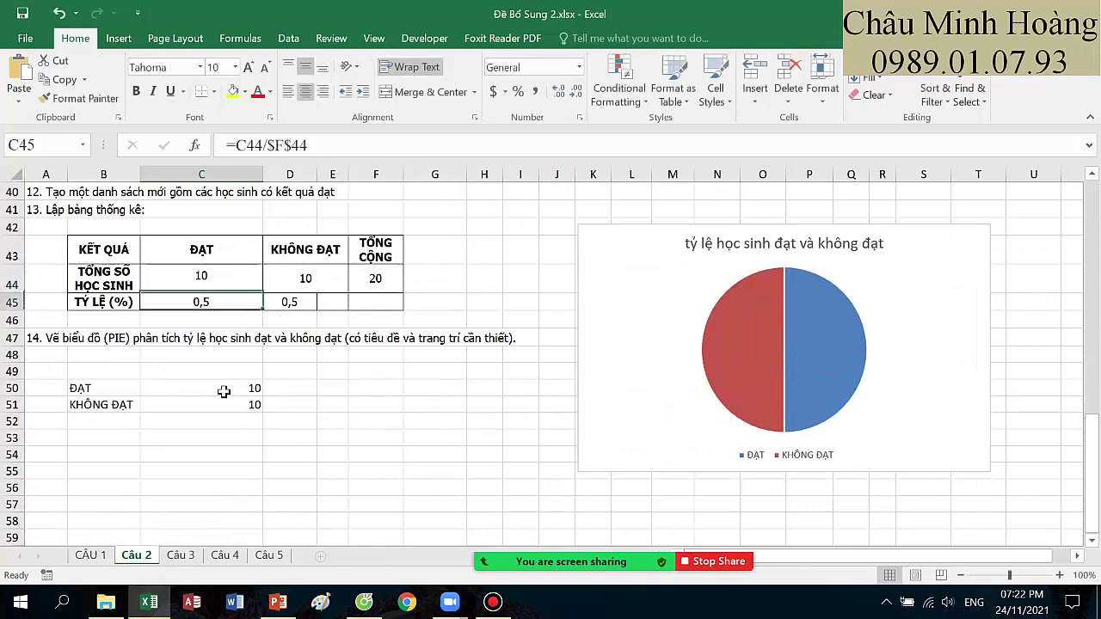
- Widen columns D and E, and inspect the COUNTIF formula for KHÔNG ĐẠT in D44 without changing it
click(296, 278)
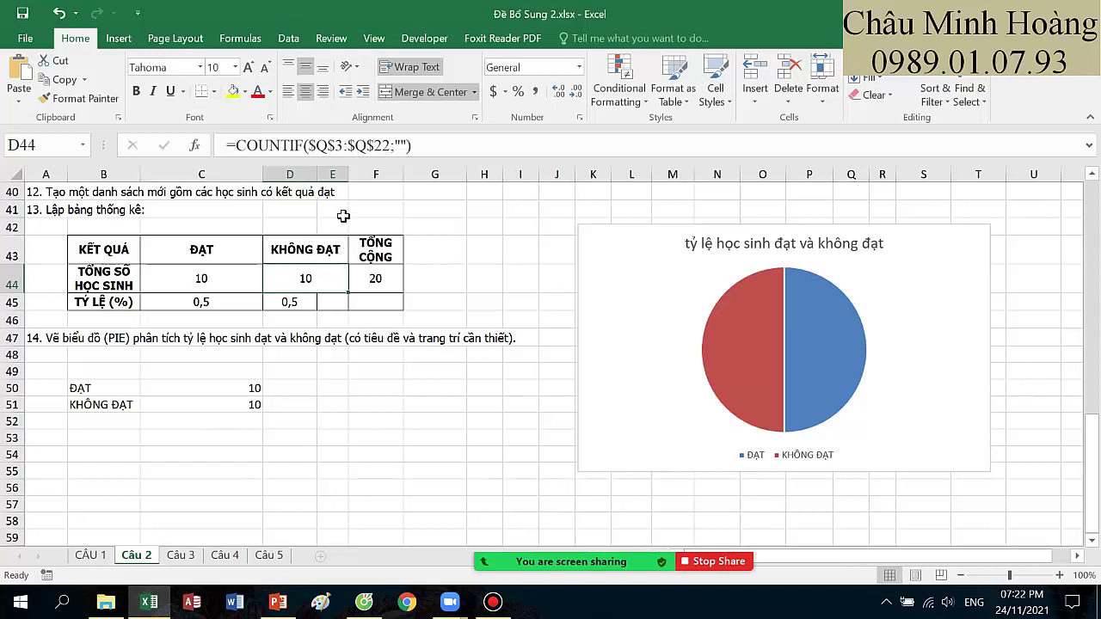
mouse_move(349, 175)
mouse_down()
mouse_move(398, 176)
mouse_move(330, 177)
mouse_move(340, 176)
mouse_up()
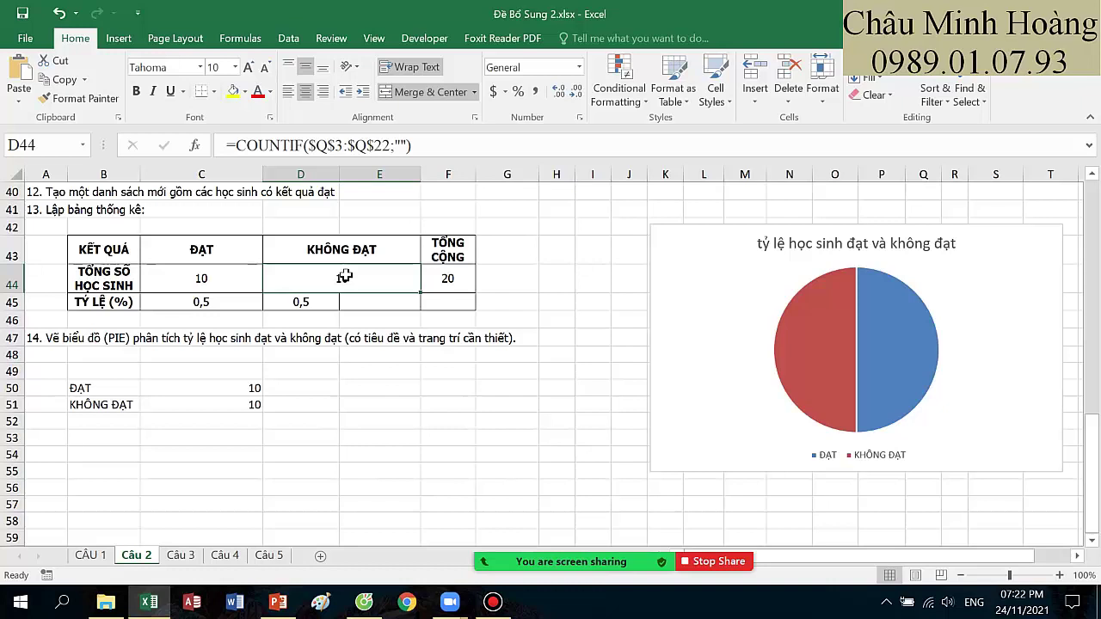
double_click(321, 274)
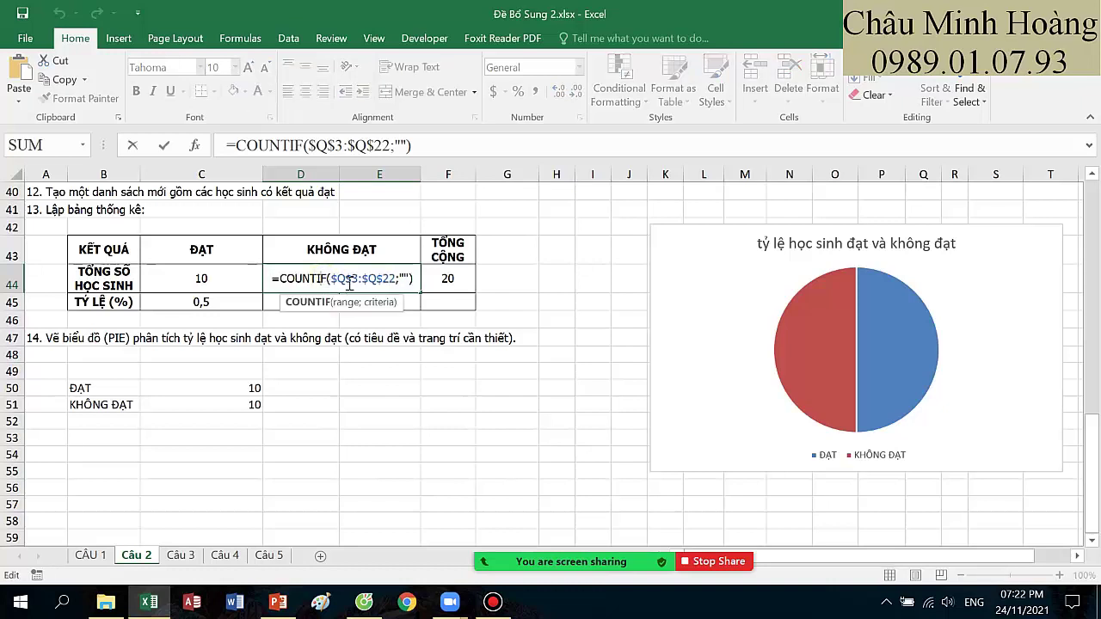
key(Escape)
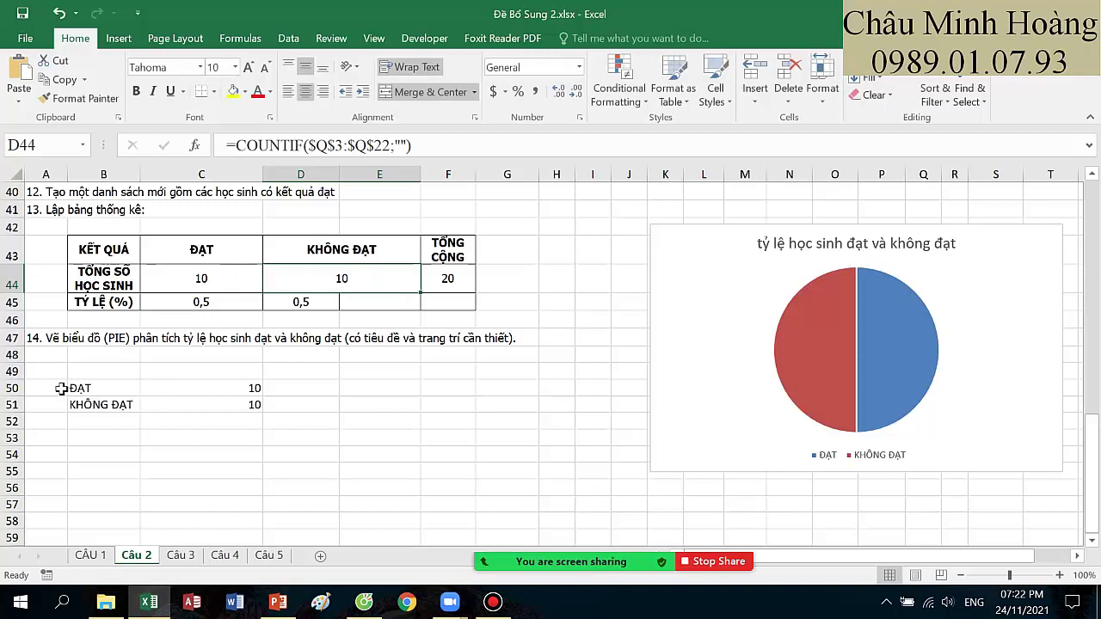
- Copy the statistics cells B43:E44 and paste them as values over the chart data starting at B50
drag(61, 389, 255, 403)
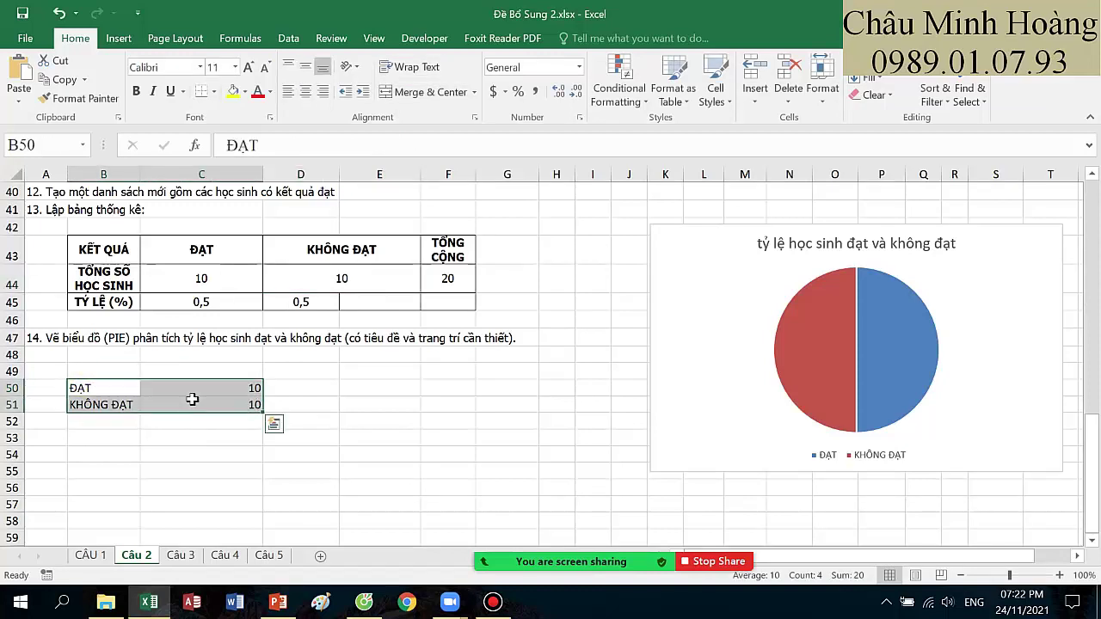
drag(95, 389, 238, 405)
drag(108, 249, 349, 277)
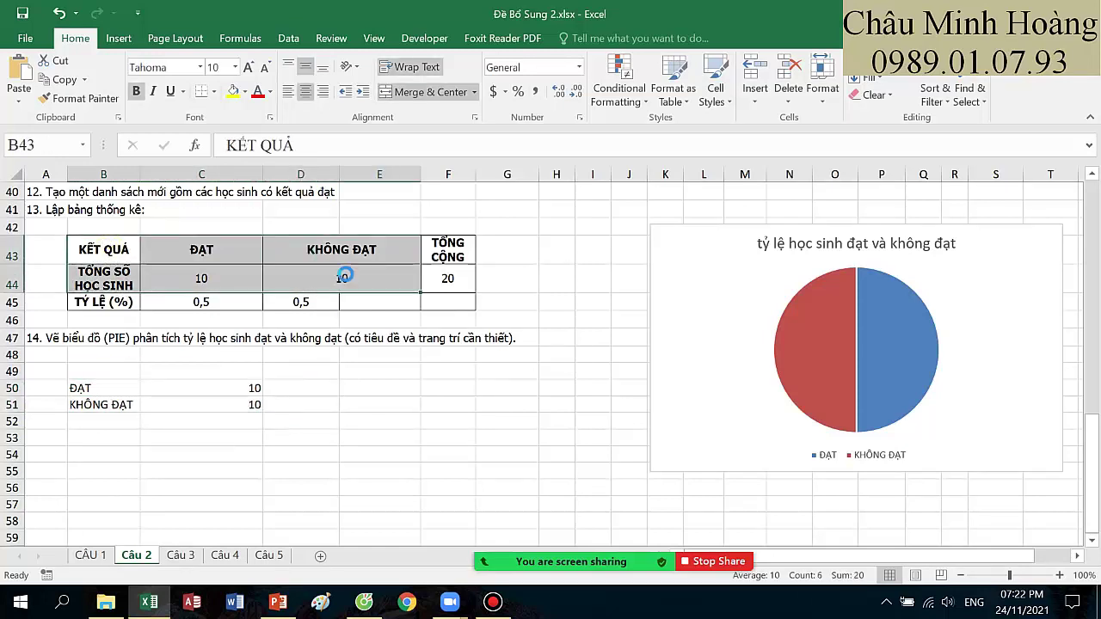
key(ctrl+c)
click(116, 388)
right_click(116, 387)
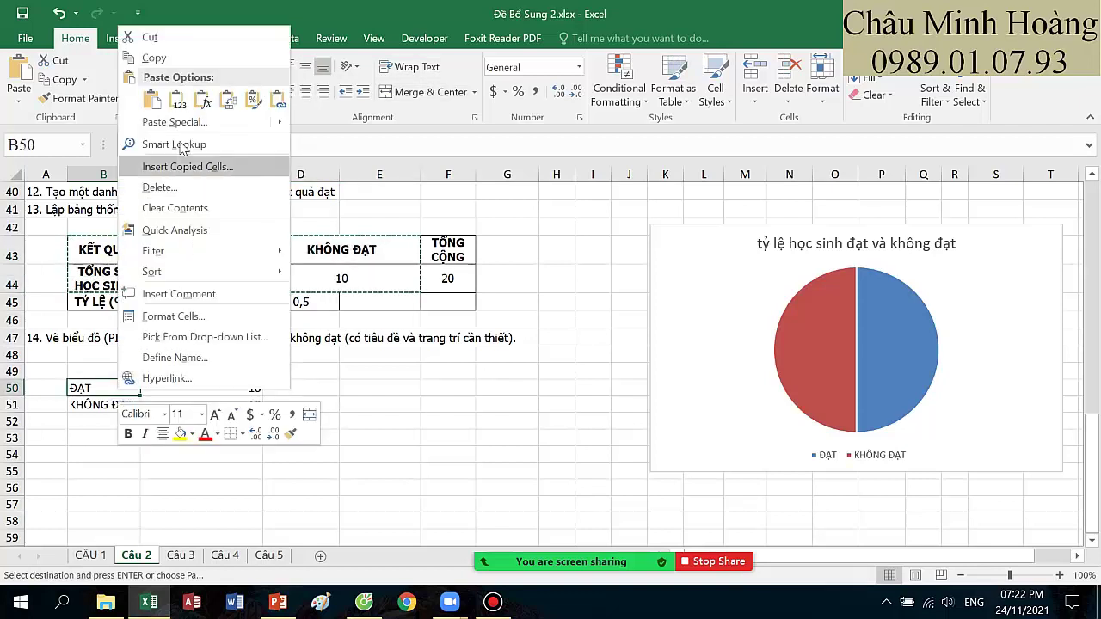
click(177, 101)
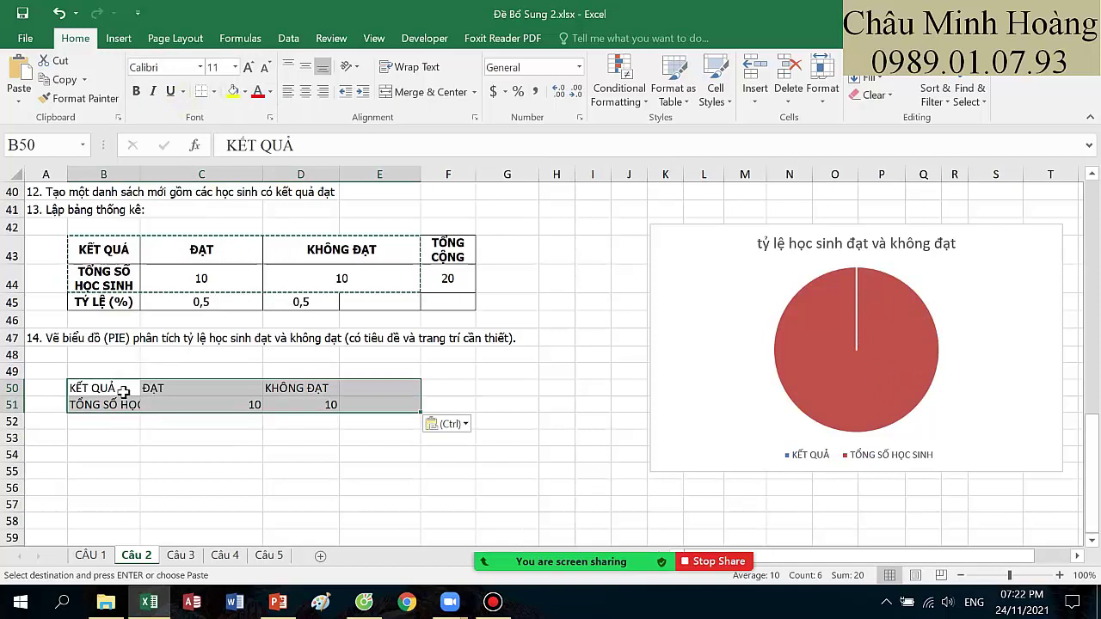
- Widen column B to fit TỔNG SỐ HỌC SINH on one line and make column C narrower
drag(123, 388, 318, 406)
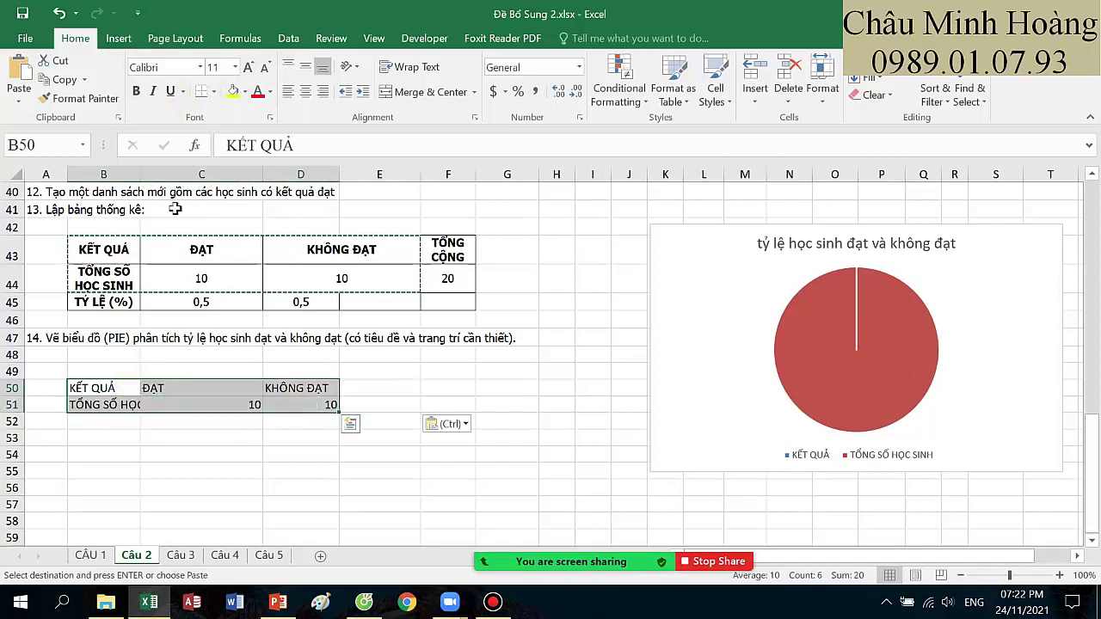
drag(143, 177, 191, 177)
drag(86, 388, 364, 406)
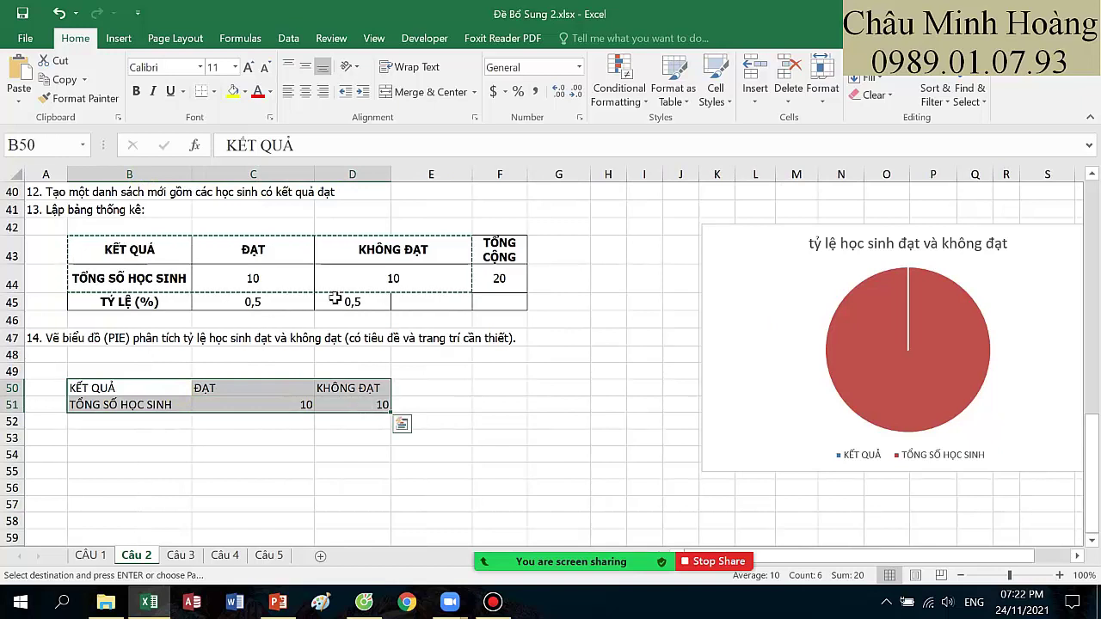
drag(313, 173, 279, 174)
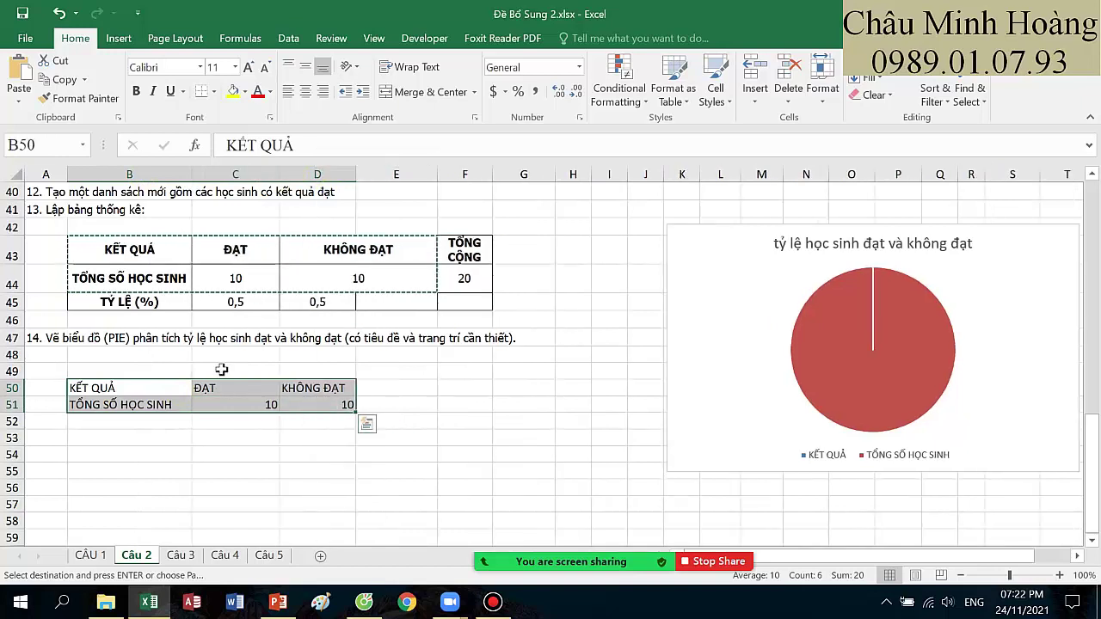
- Review the Values paste option on cell B50 and leave it unapplied
click(179, 389)
right_click(179, 390)
click(242, 115)
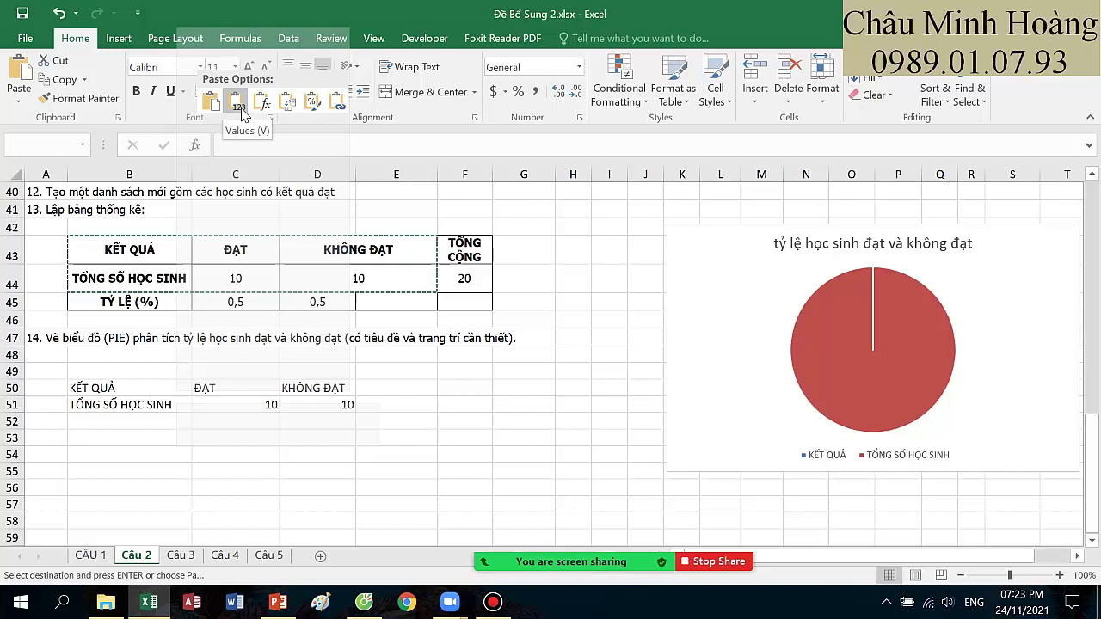
right_click(179, 390)
key(Escape)
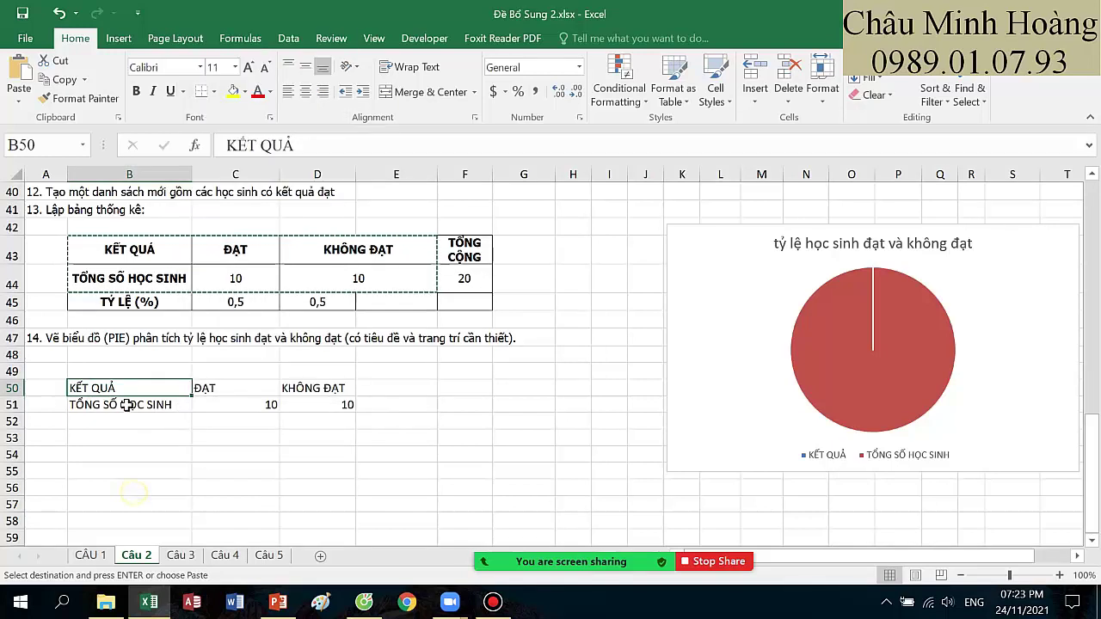
- Try to insert a 3-D pie chart from the ĐẠT and KHÔNG ĐẠT data in C50:D51
drag(228, 393, 331, 404)
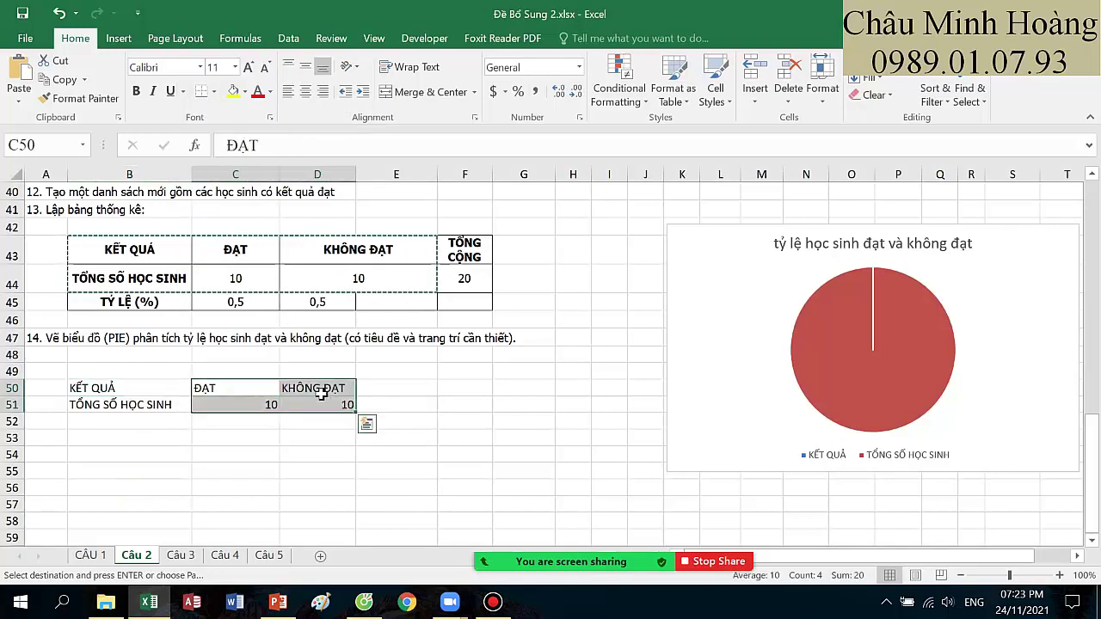
click(119, 38)
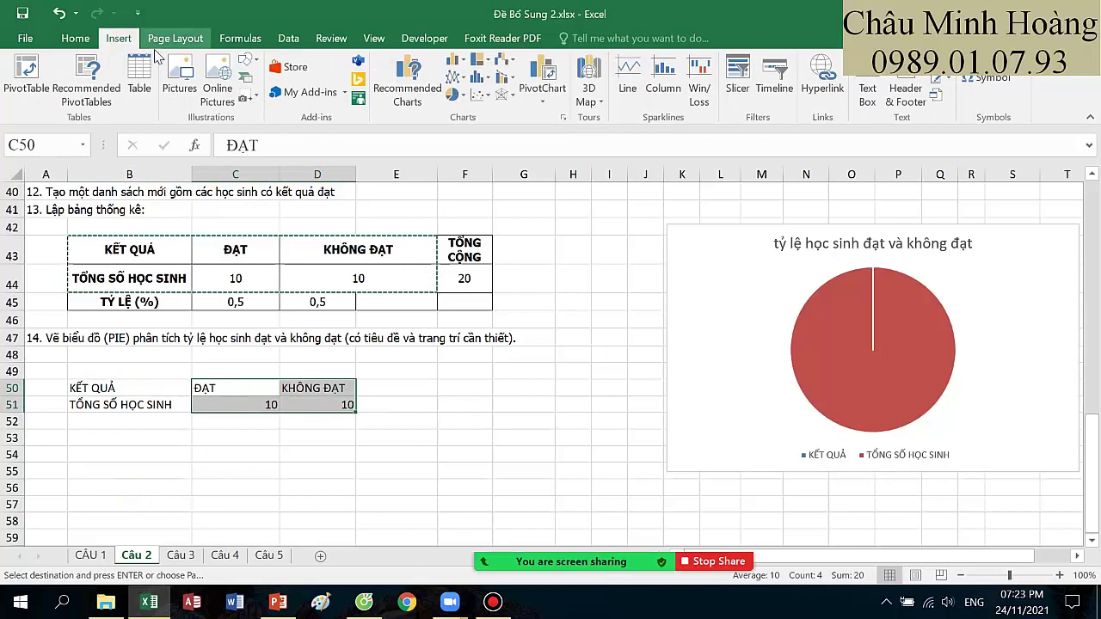
click(463, 96)
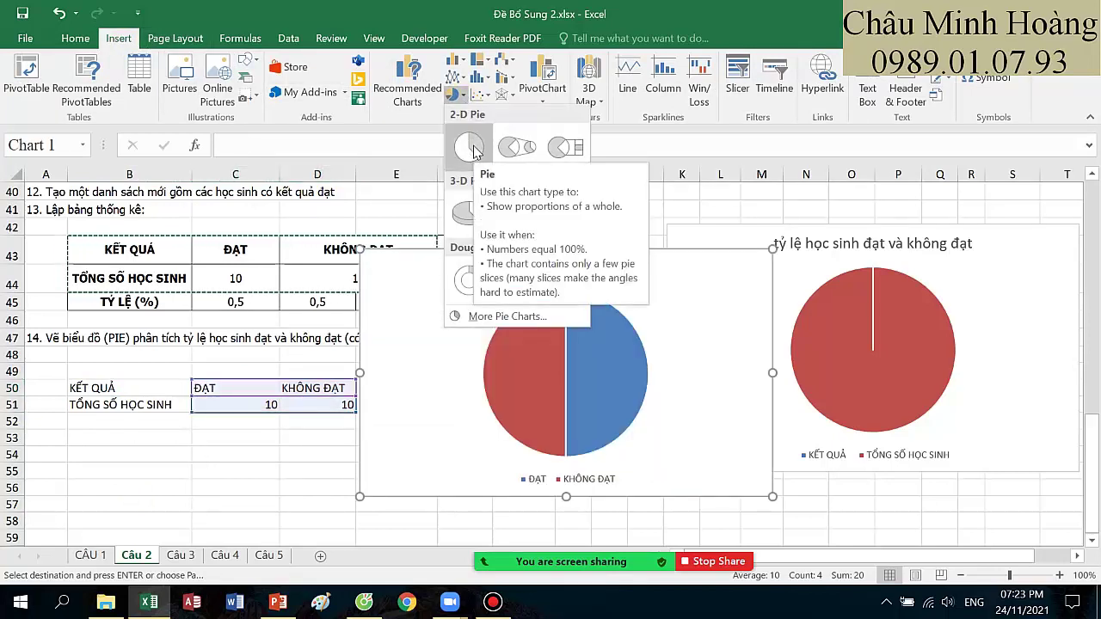
click(467, 194)
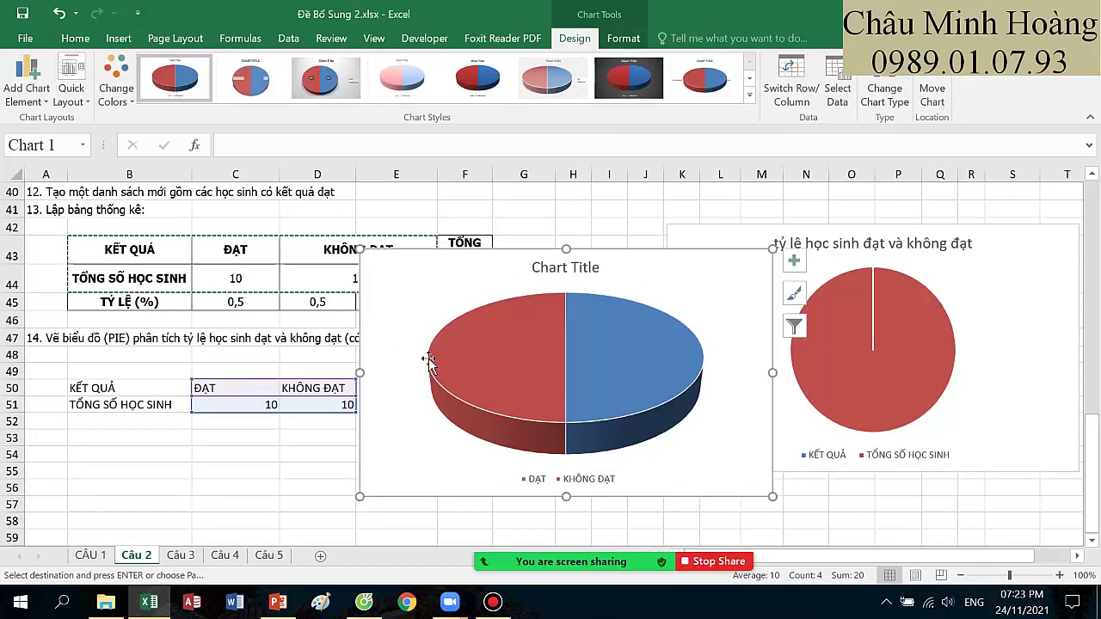
click(493, 602)
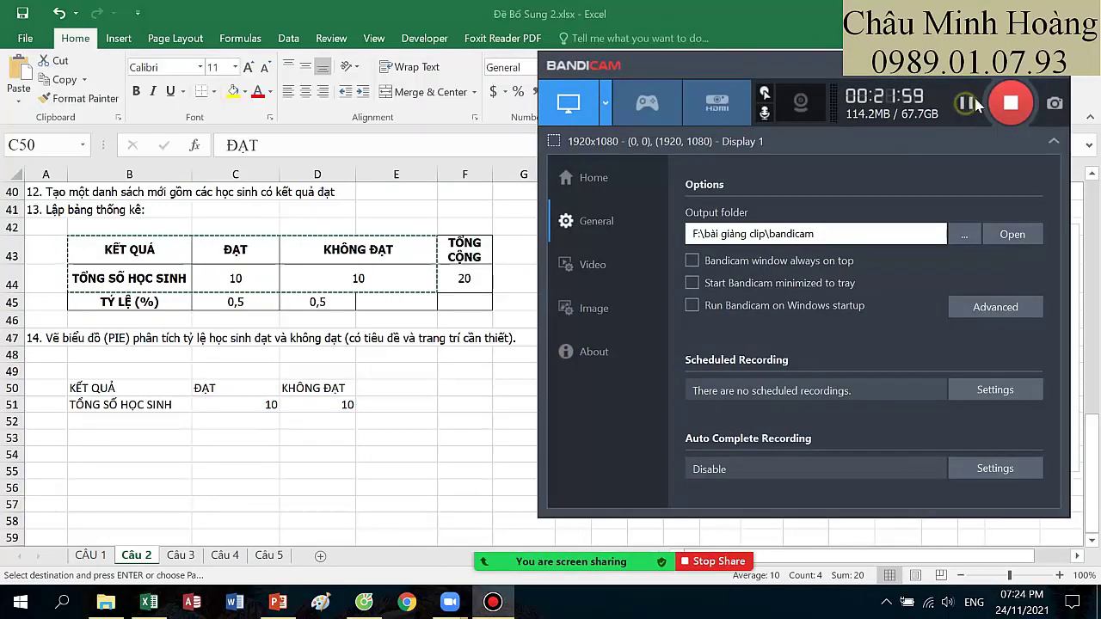
click(1024, 77)
click(467, 385)
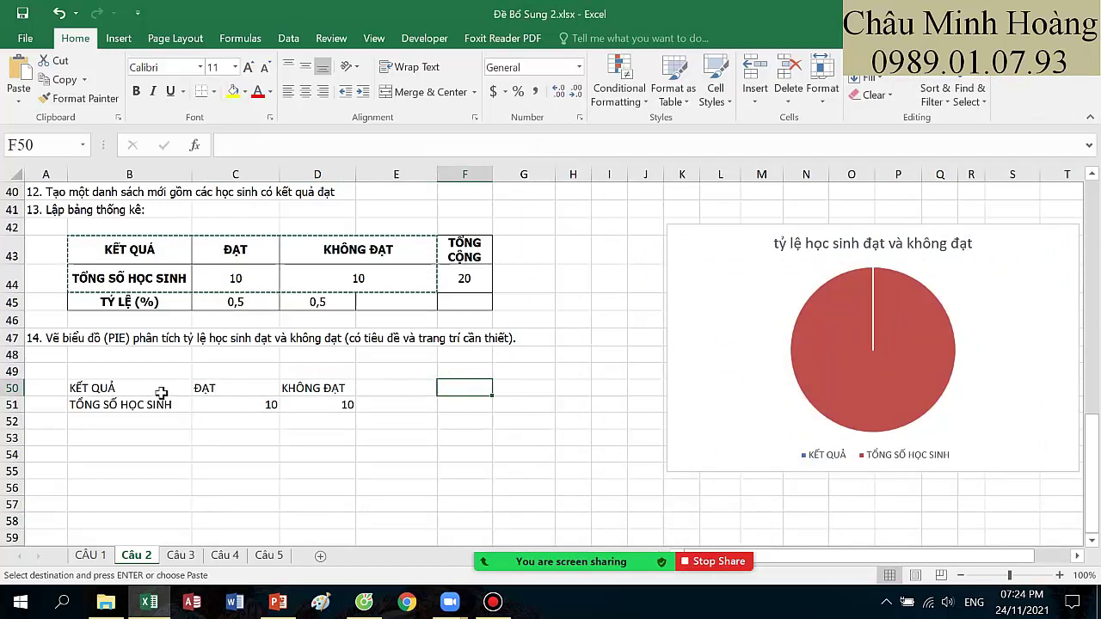
- Compare the full data block B50:D51 with C50:D51, and select C50:D51 as the pie chart source
drag(163, 392, 339, 404)
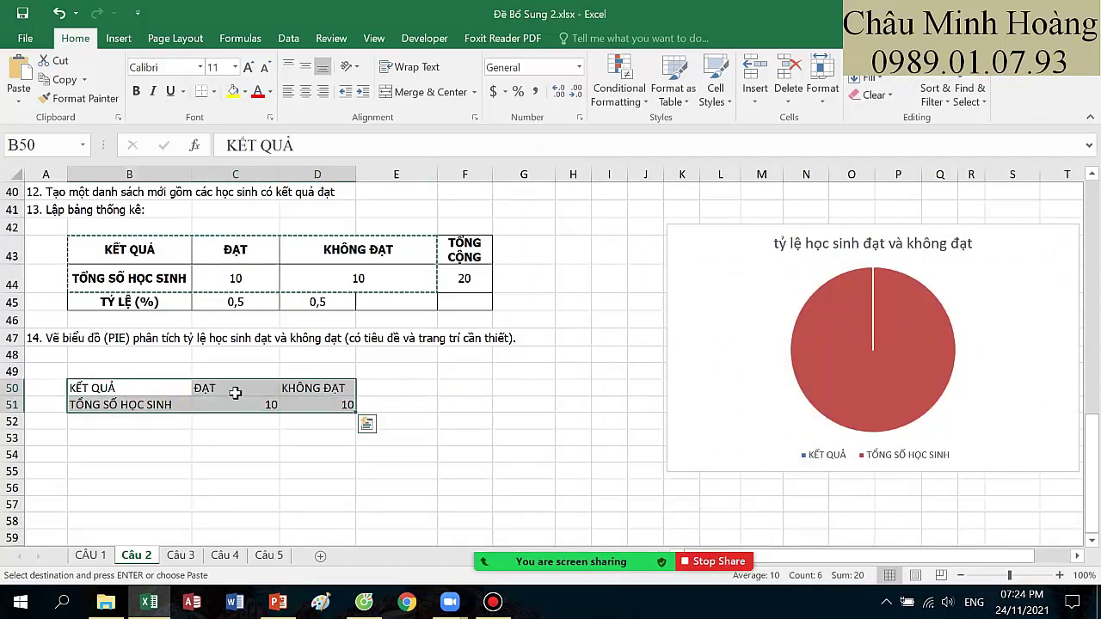
drag(181, 392, 328, 404)
click(121, 43)
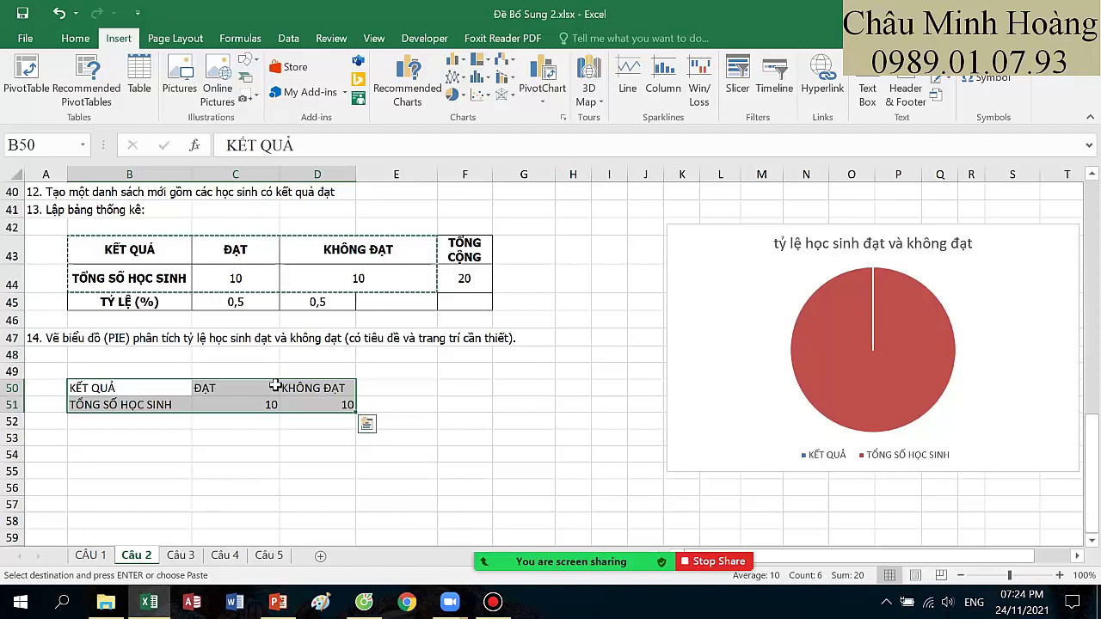
drag(232, 388, 337, 404)
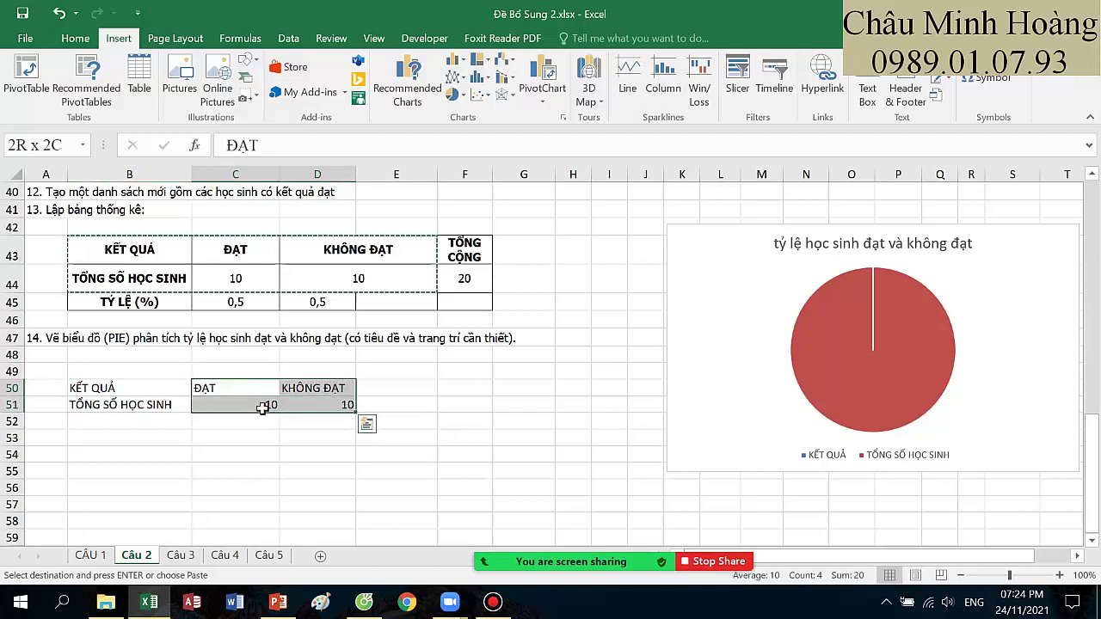
drag(234, 388, 322, 406)
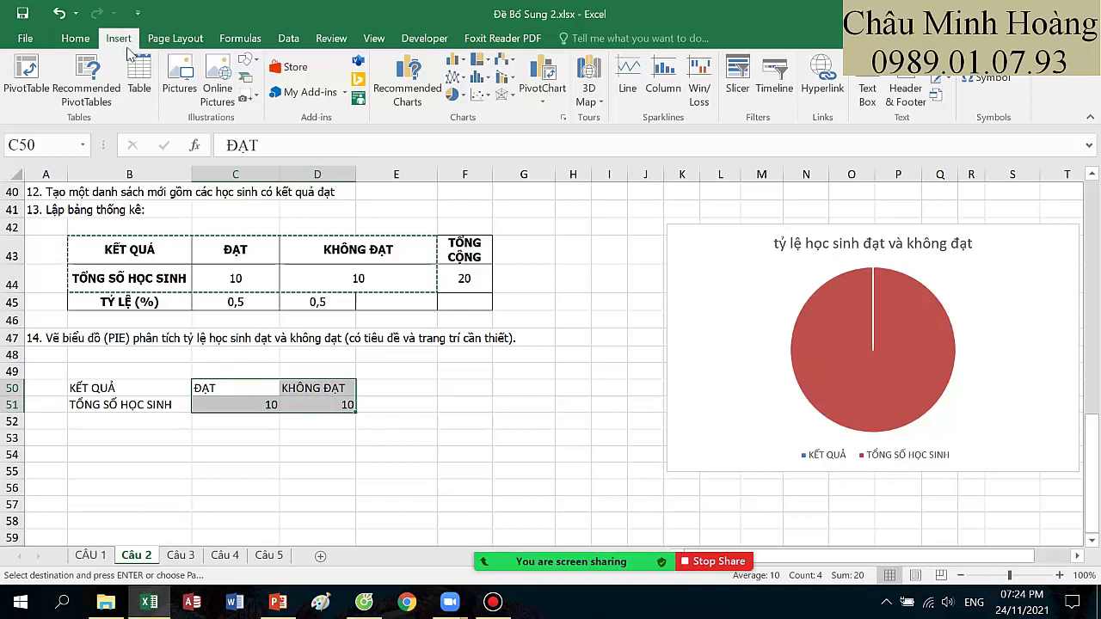
- Insert a 3-D pie chart from C50:D51 and change it to a 3-D clustered column chart
click(454, 95)
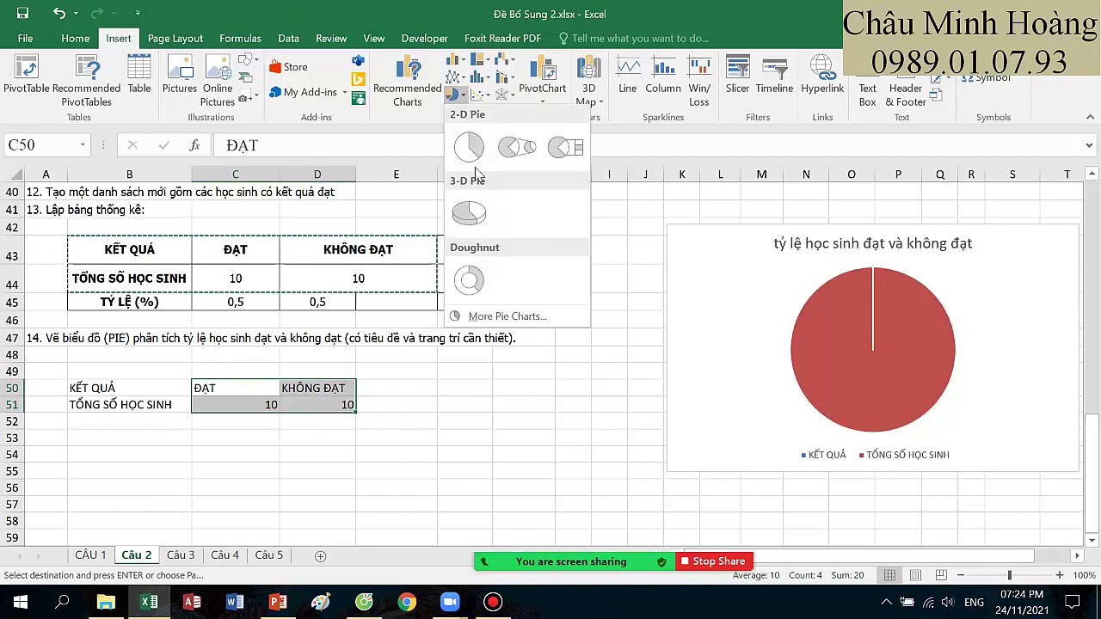
click(469, 212)
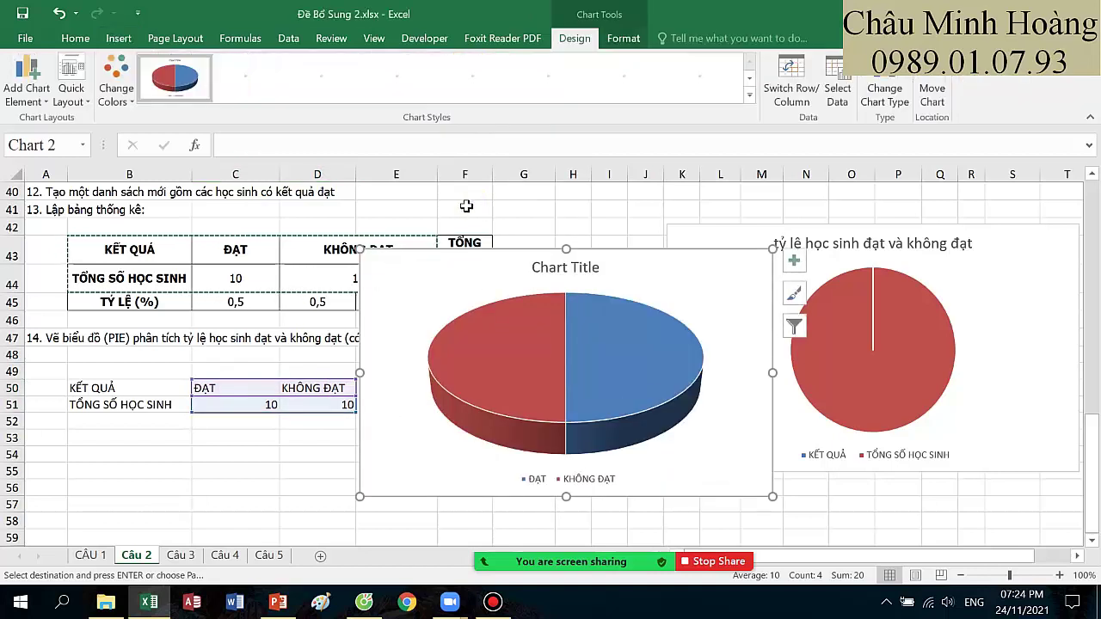
click(119, 38)
click(456, 62)
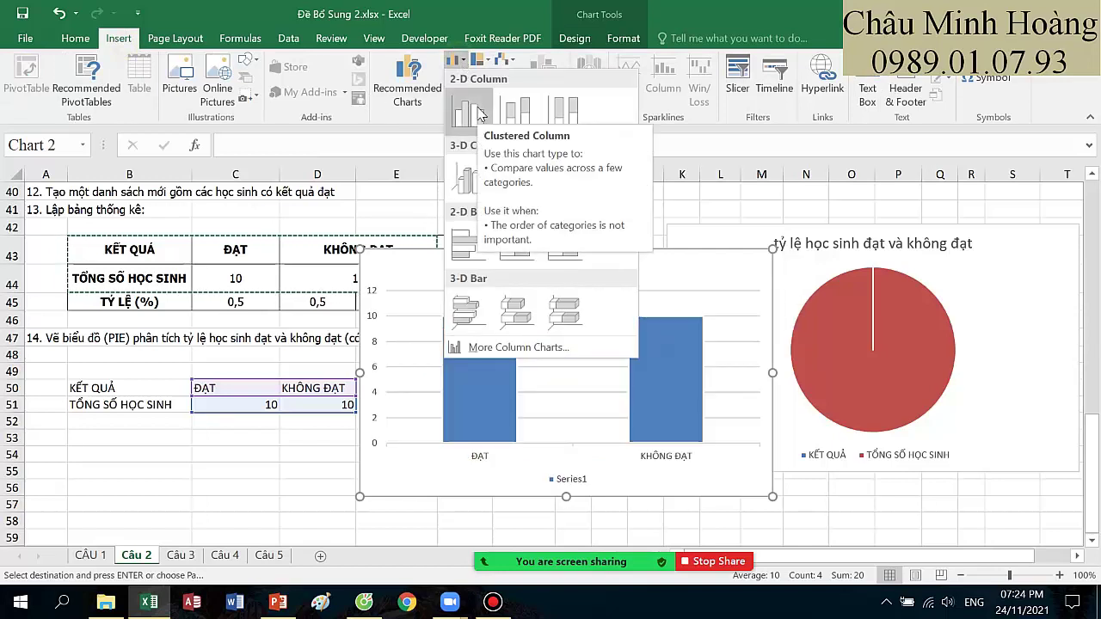
click(469, 181)
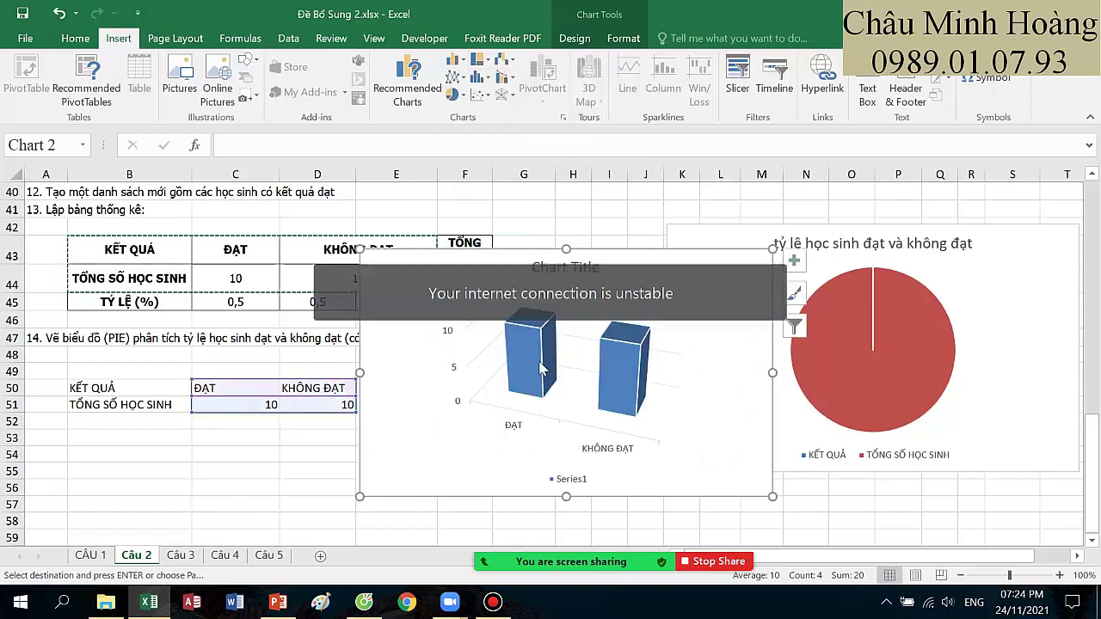
- Set the student counts to 3 for ĐẠT in C51 and 17 for KHÔNG ĐẠT in D51
key(Escape)
click(259, 404)
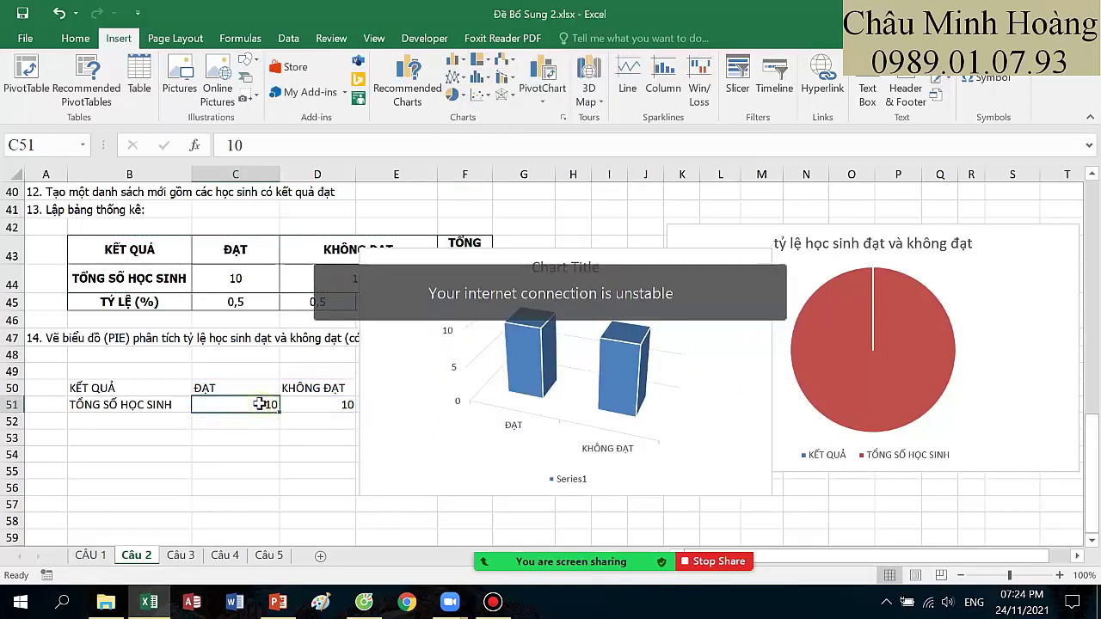
text(3)
click(305, 403)
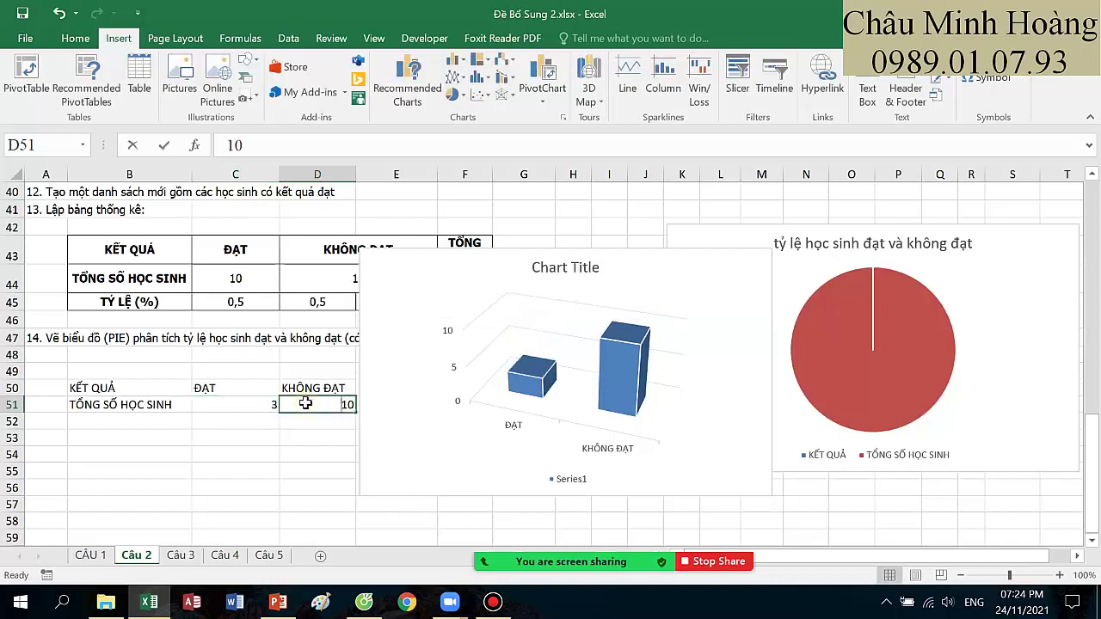
text(17)
click(292, 453)
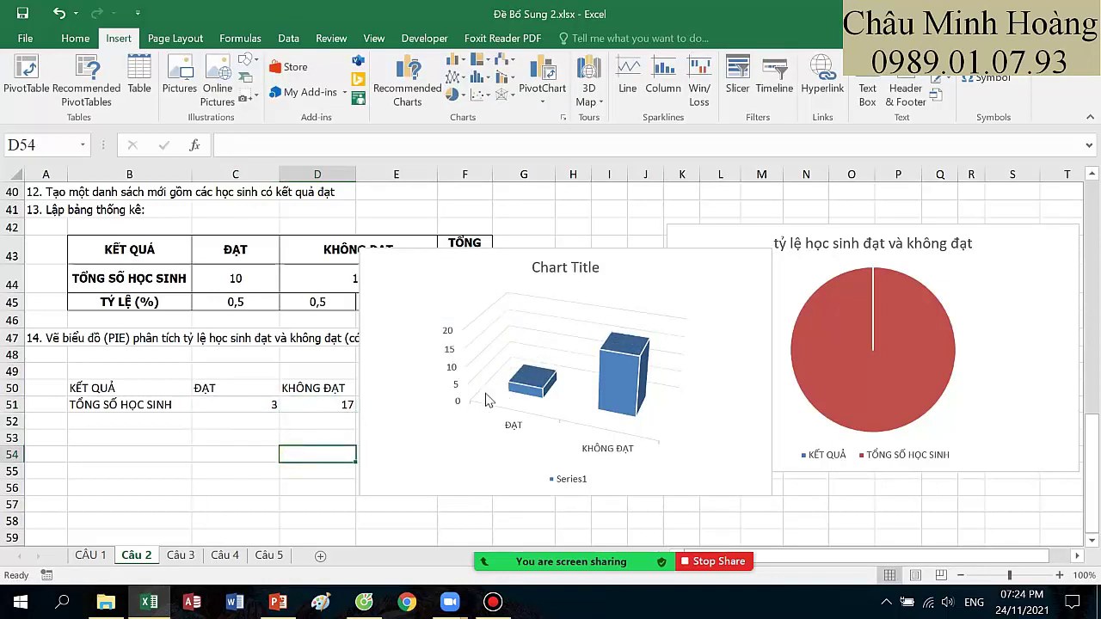
- Set the student counts to 7 for ĐẠT in C51 and 13 for KHÔNG ĐẠT in D51
click(274, 405)
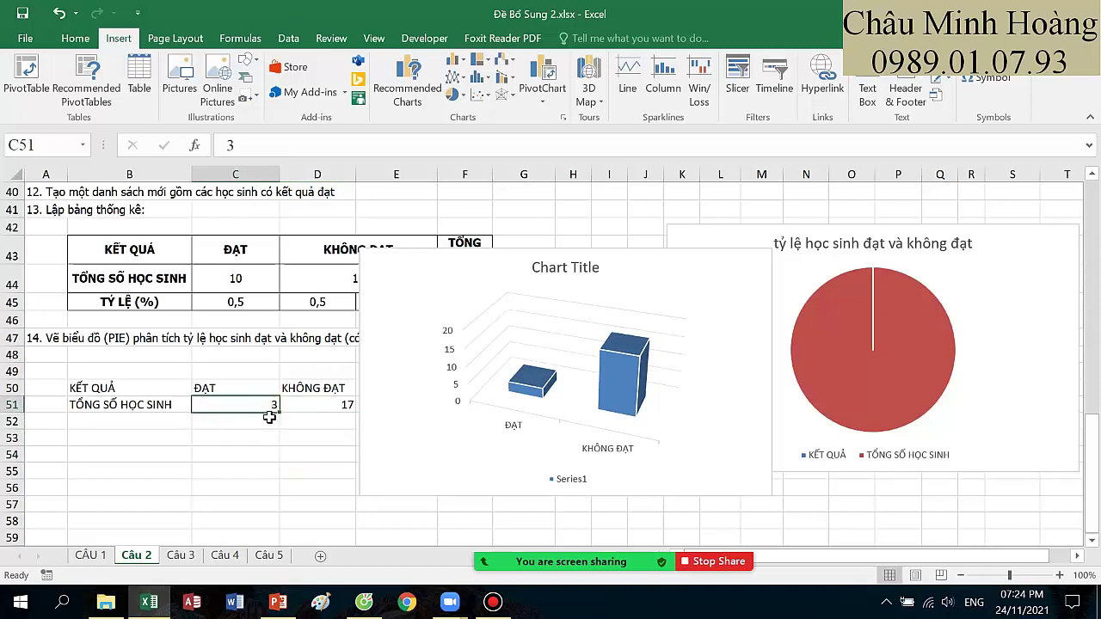
text(7)
click(308, 404)
text(13)
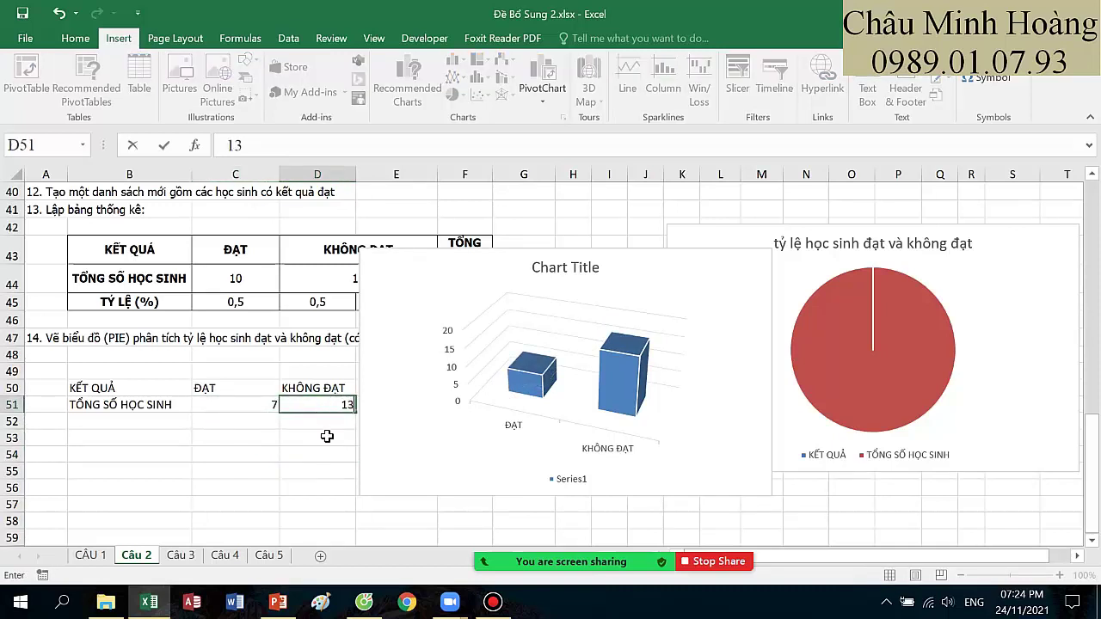
click(331, 436)
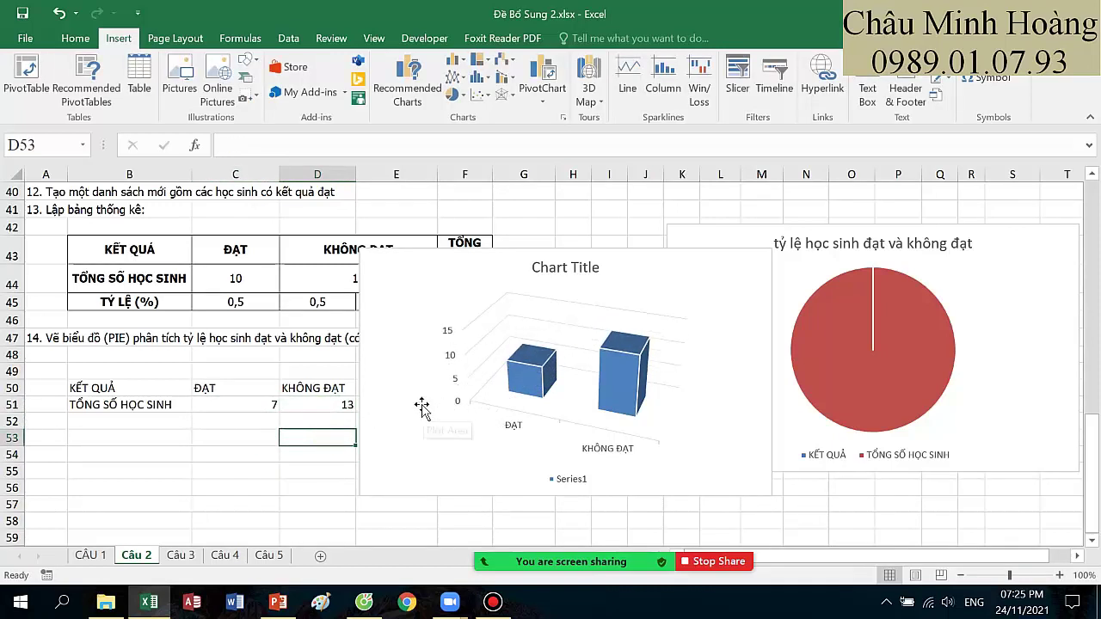
- Delete the 3-D clustered column chart of the ĐẠT and KHÔNG ĐẠT counts
click(540, 374)
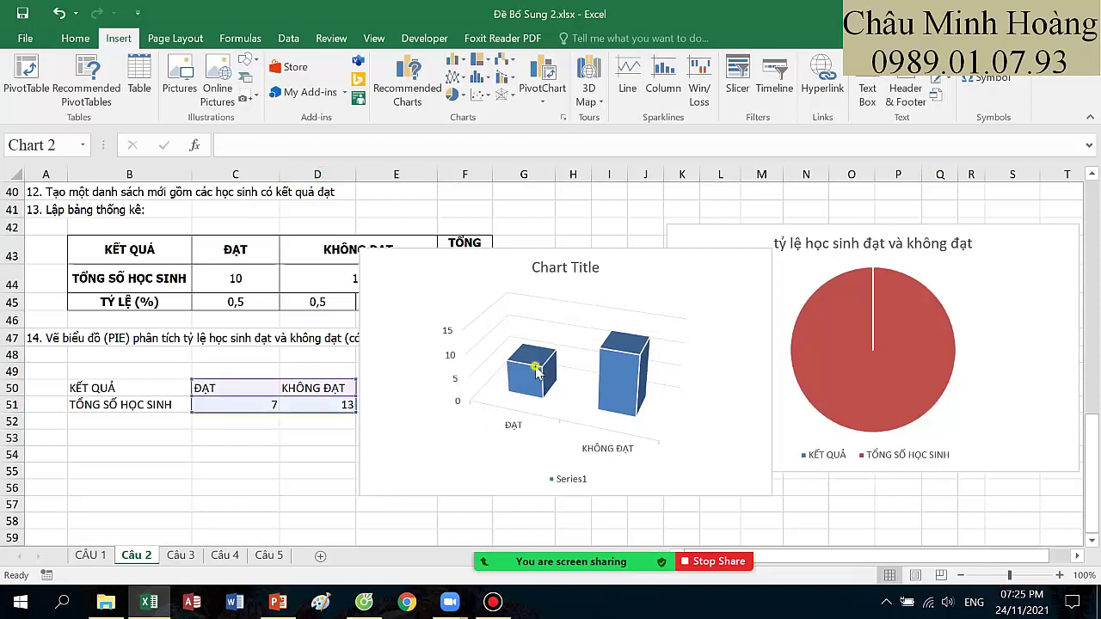
click(634, 275)
key(Delete)
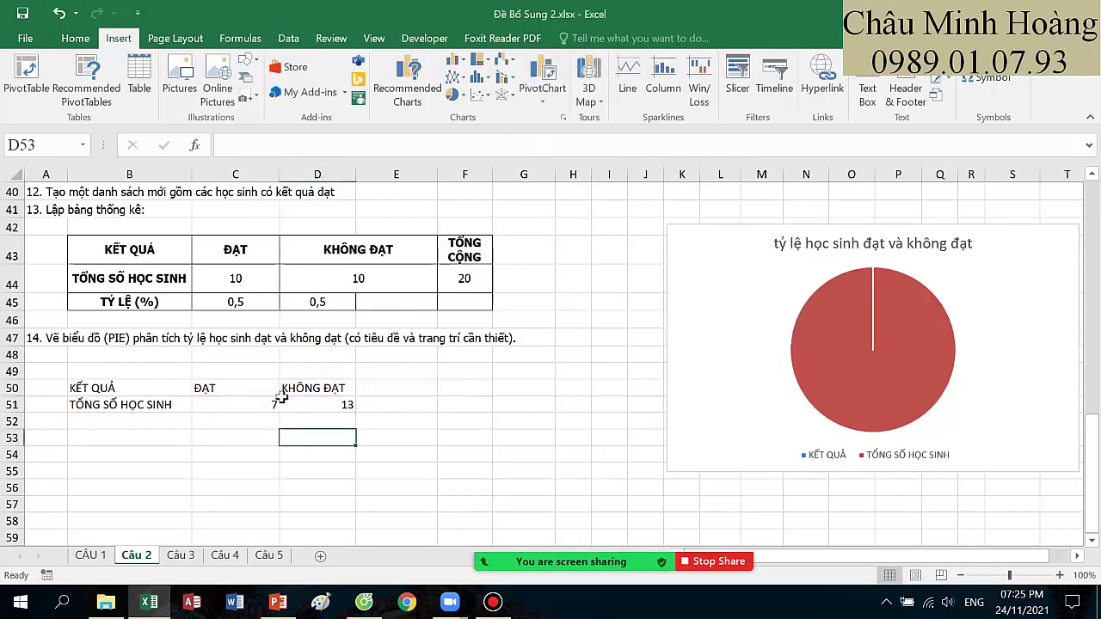
- Insert a clustered column chart from C50:D51 and change it to a 3-D pie chart
drag(255, 390, 340, 405)
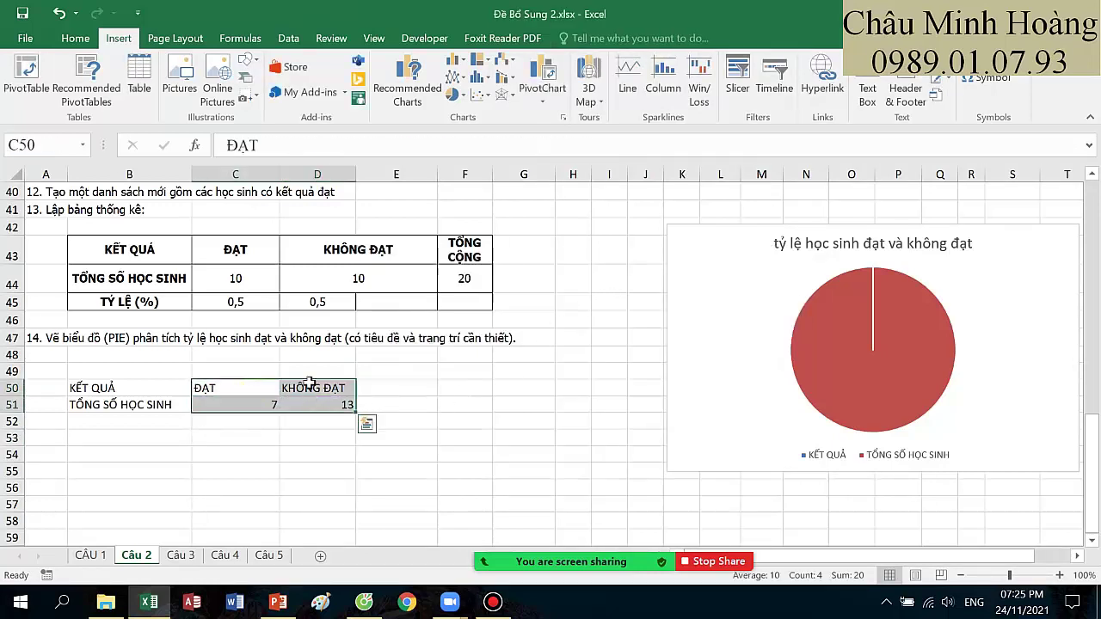
click(466, 67)
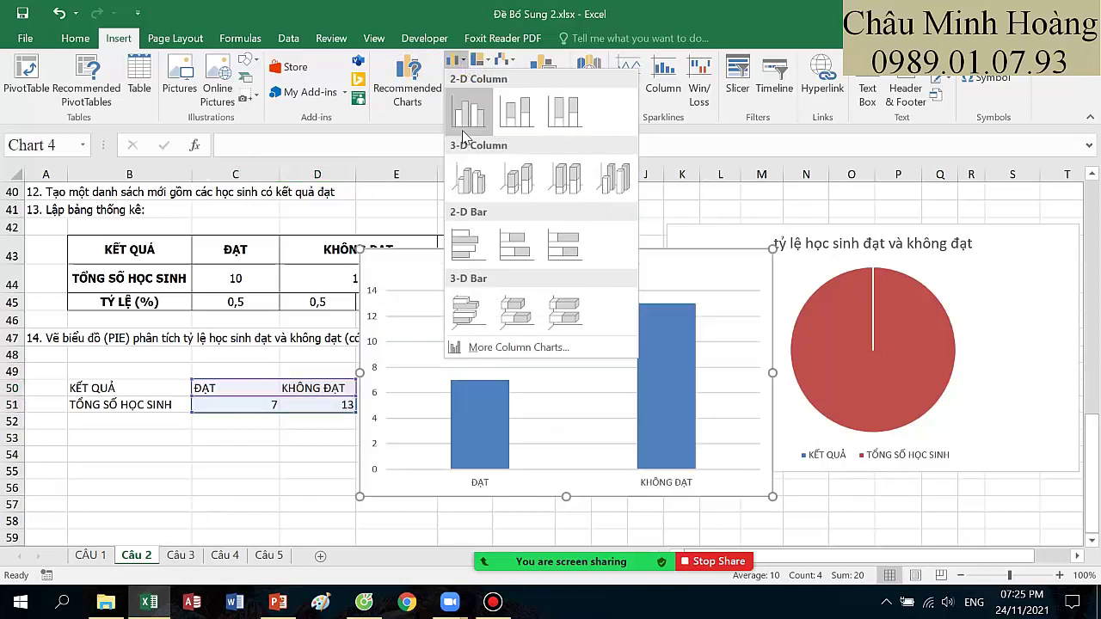
click(464, 133)
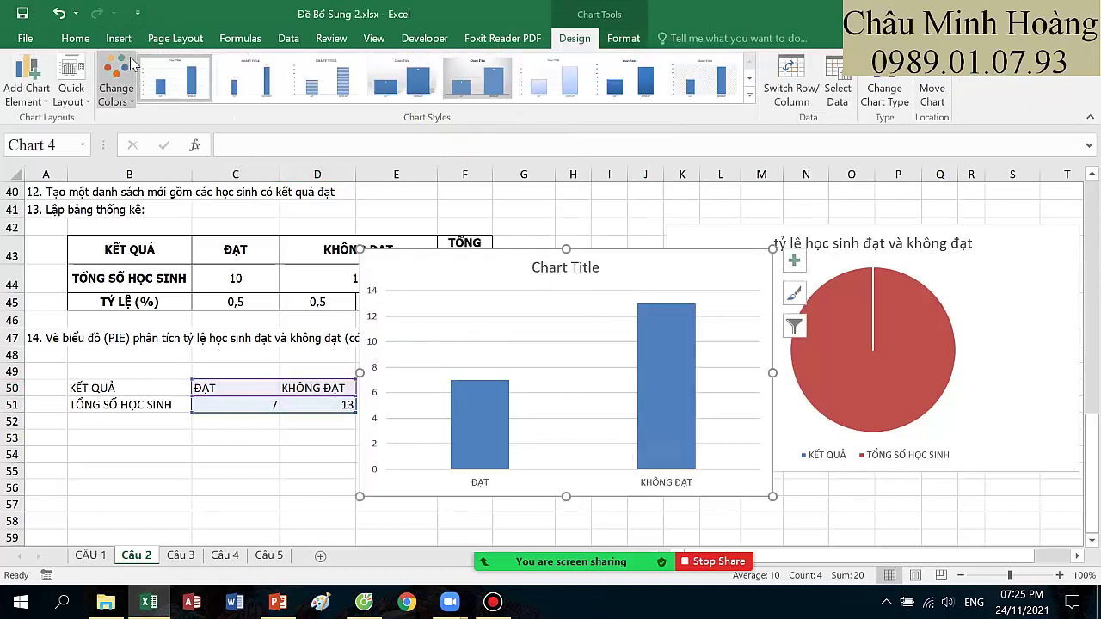
click(119, 38)
click(456, 93)
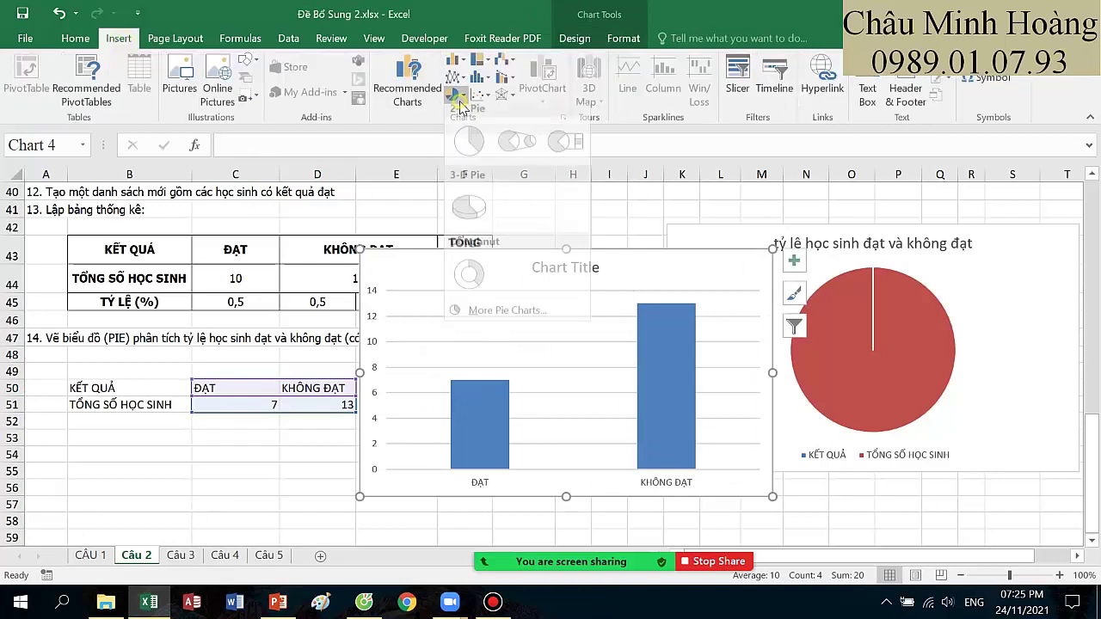
click(484, 210)
- Move the 3-D pie chart below the small result table, starting at row 53, and select the source range C50:D51
drag(568, 285, 482, 427)
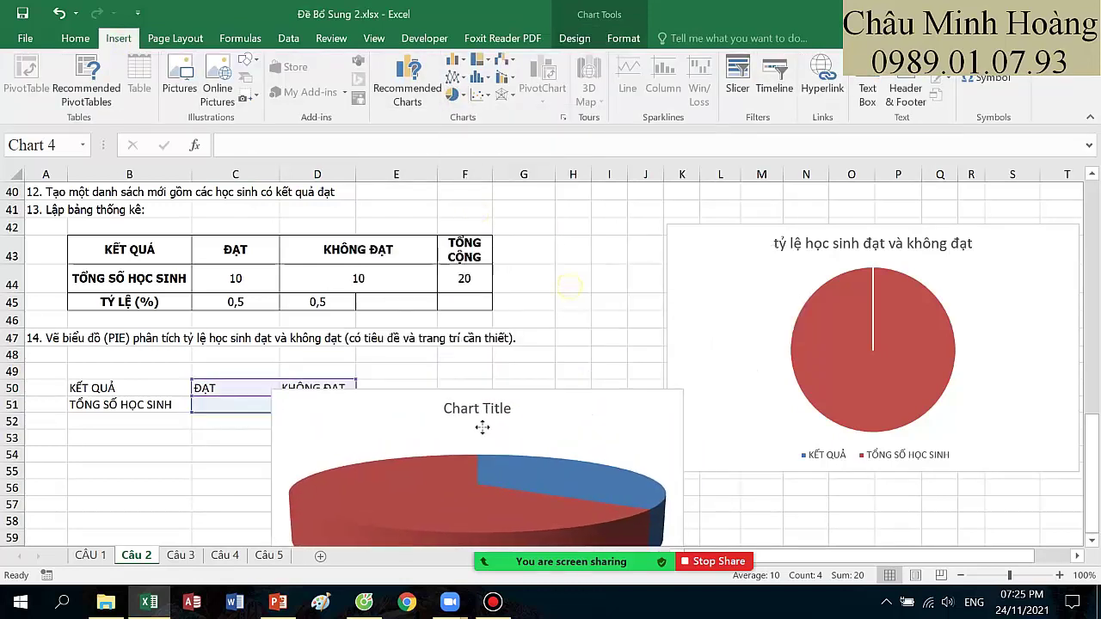
scroll(482, 427, down, 3)
drag(519, 244, 501, 293)
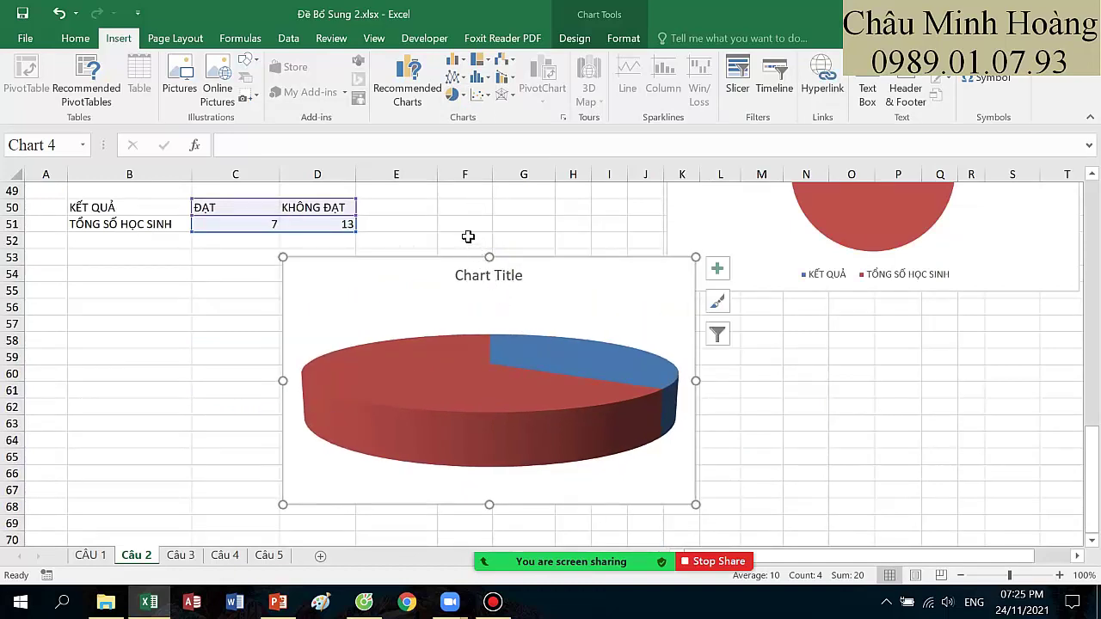
scroll(462, 224, up, 1)
scroll(462, 224, up, 1)
drag(464, 259, 349, 277)
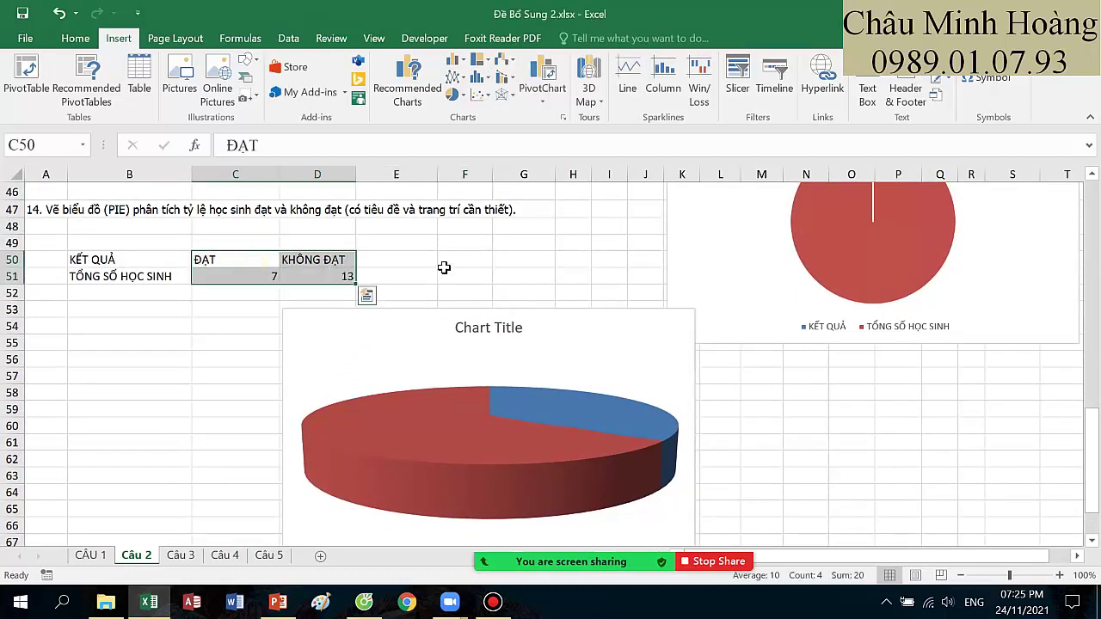
- Check the latest messages in the Zoom meeting chat and close the chat window
click(493, 601)
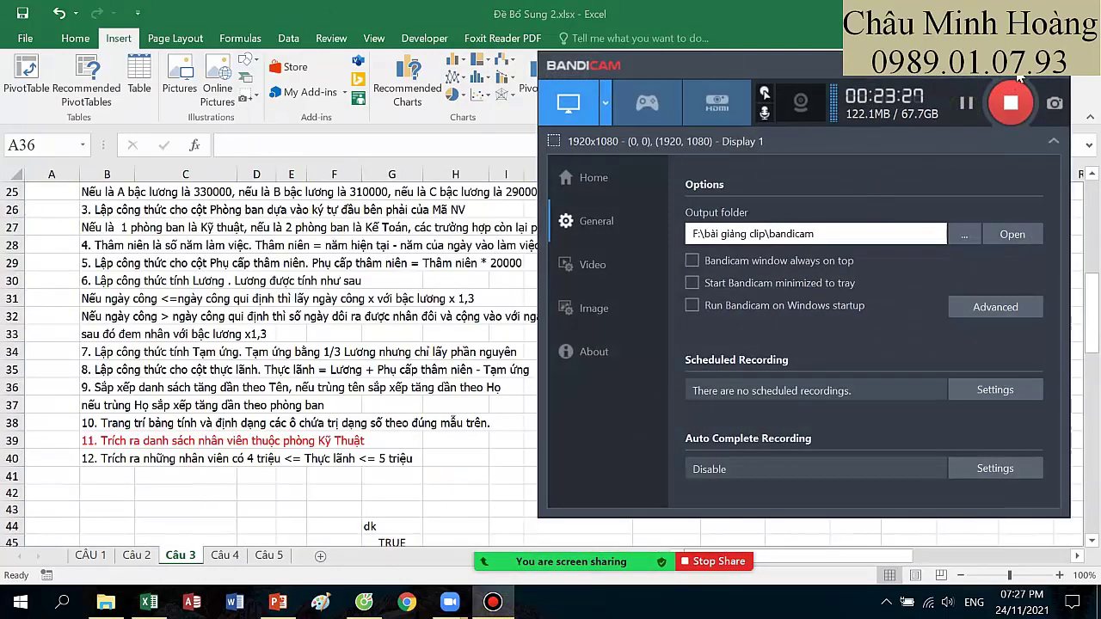
click(1028, 64)
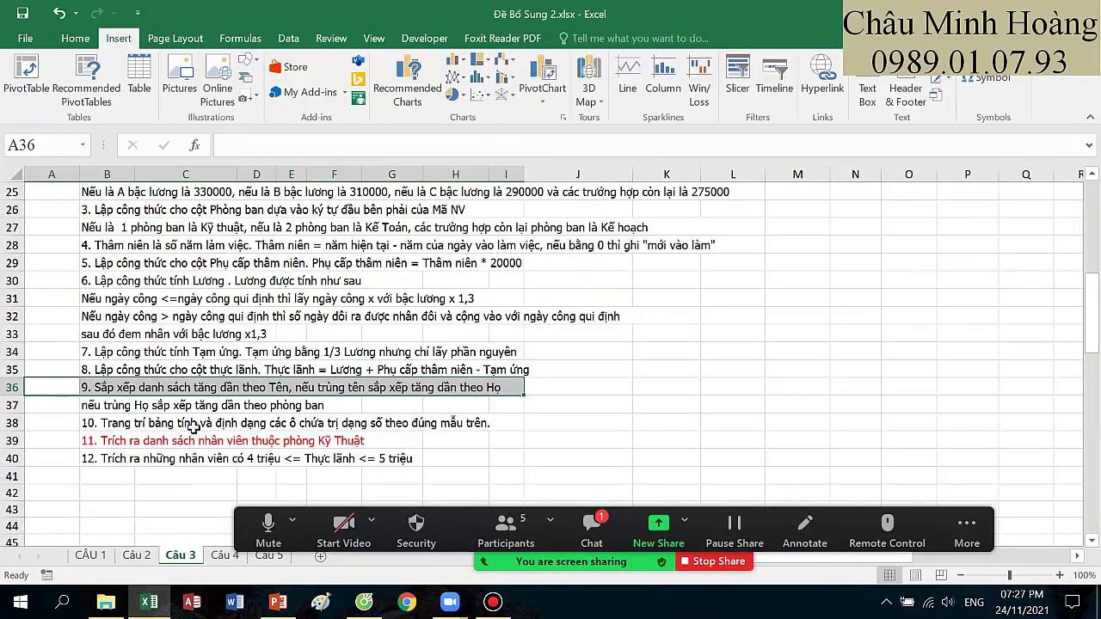
click(592, 525)
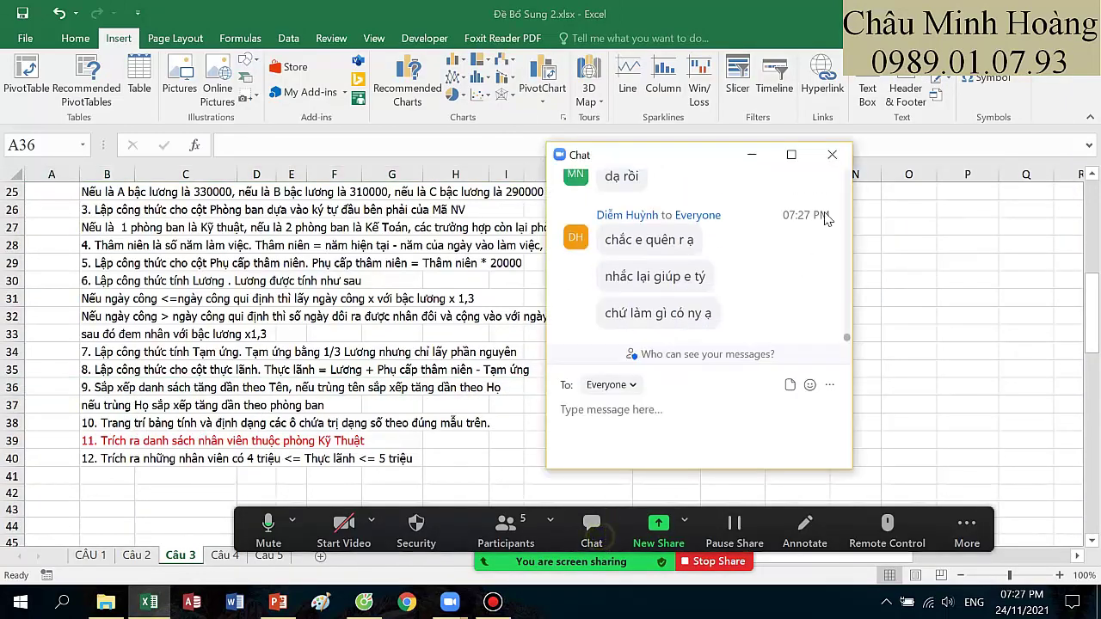
click(846, 158)
- Select the employee records A4:P18 on sheet Câu 3, leaving out the header rows
click(120, 393)
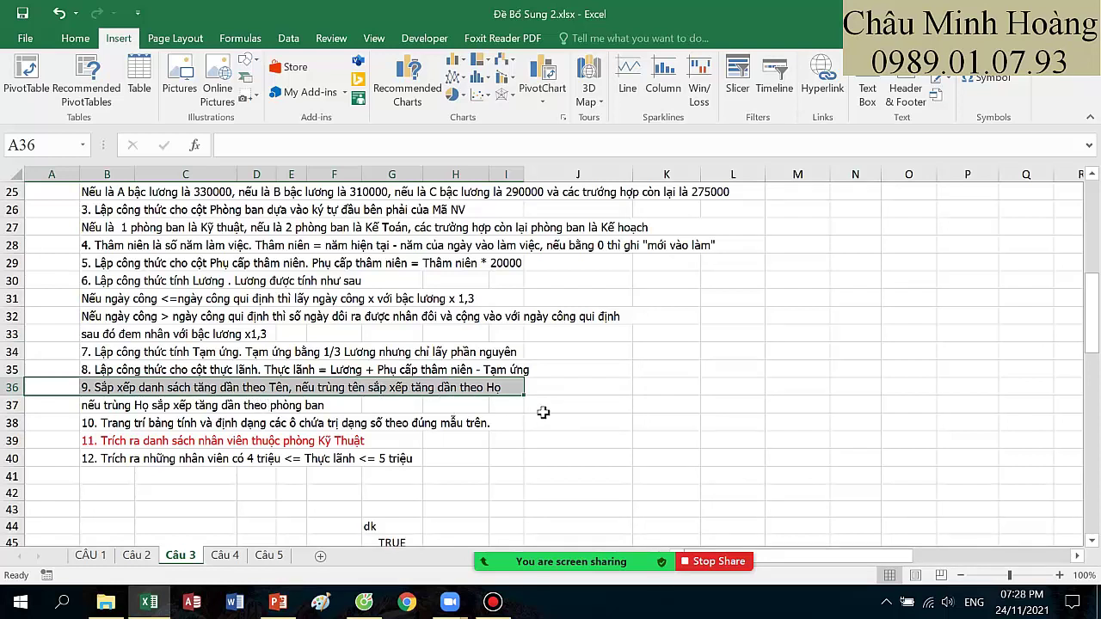
scroll(543, 413, up, 8)
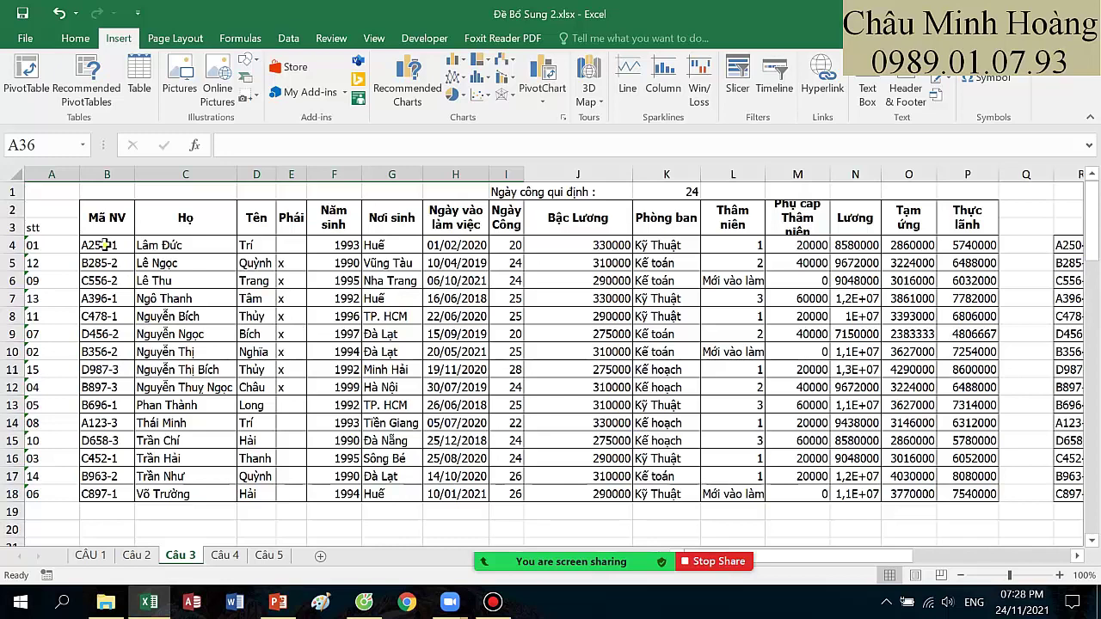
drag(106, 245, 391, 280)
drag(39, 246, 967, 494)
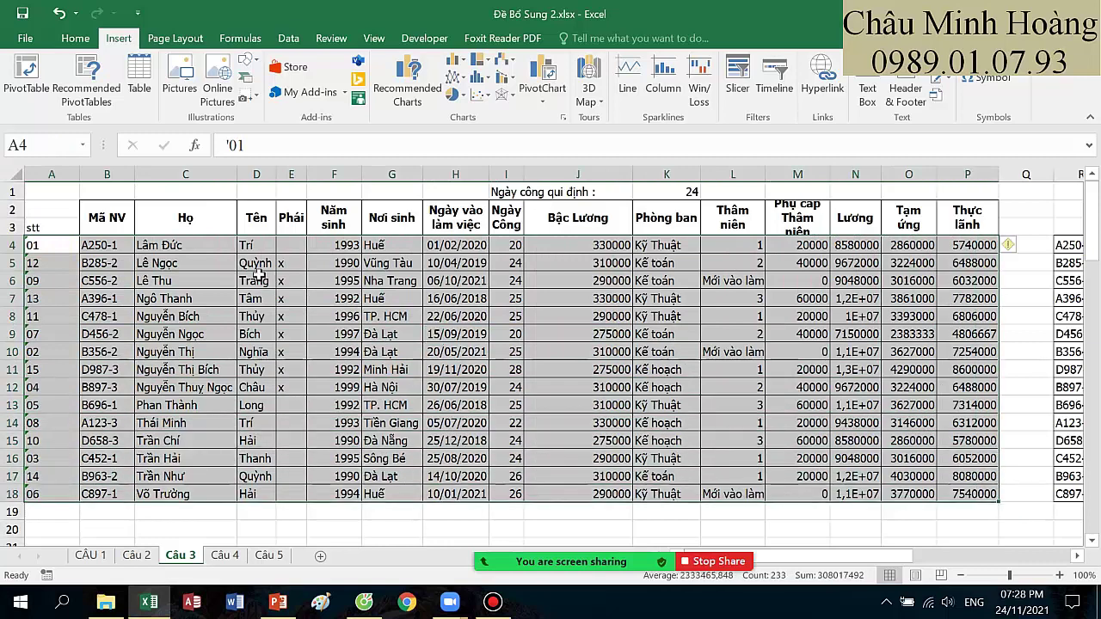
drag(90, 212, 954, 228)
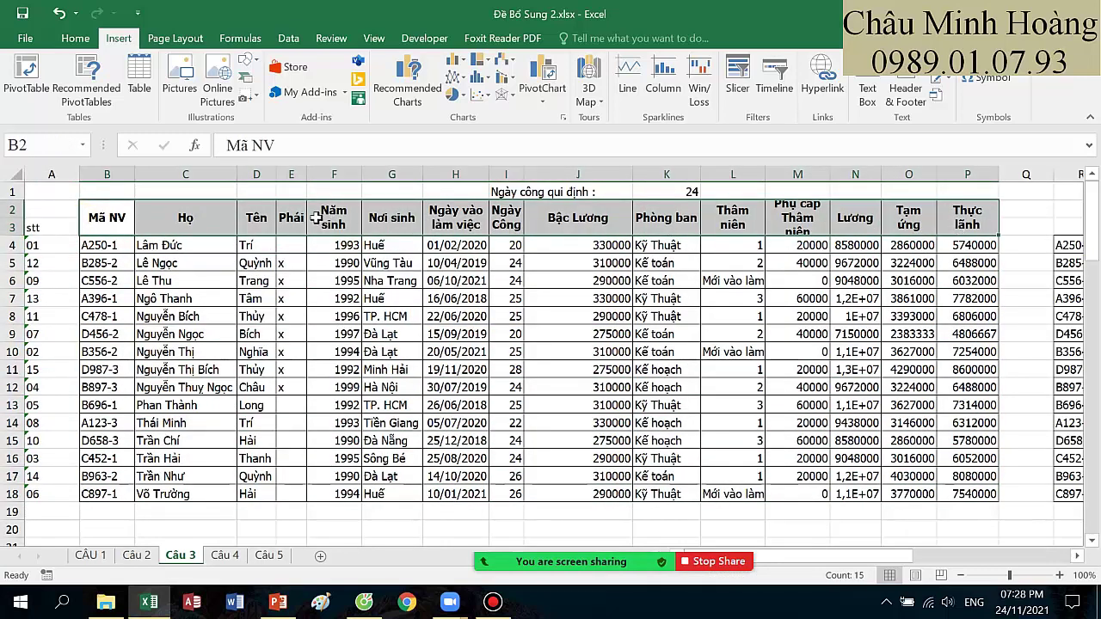
drag(31, 249, 978, 501)
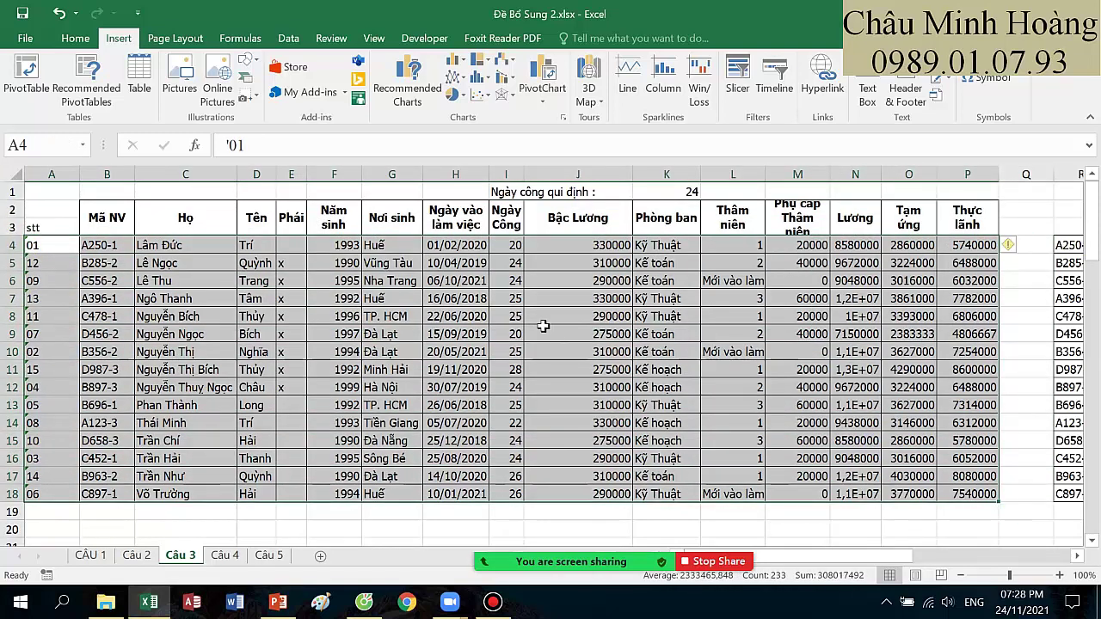
click(288, 37)
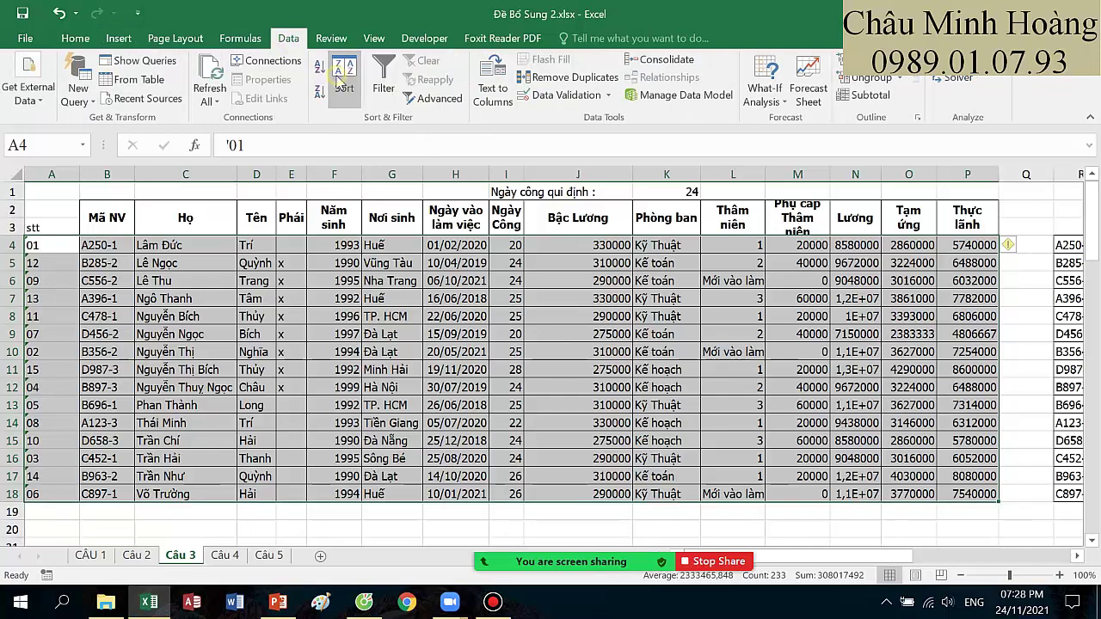
click(338, 82)
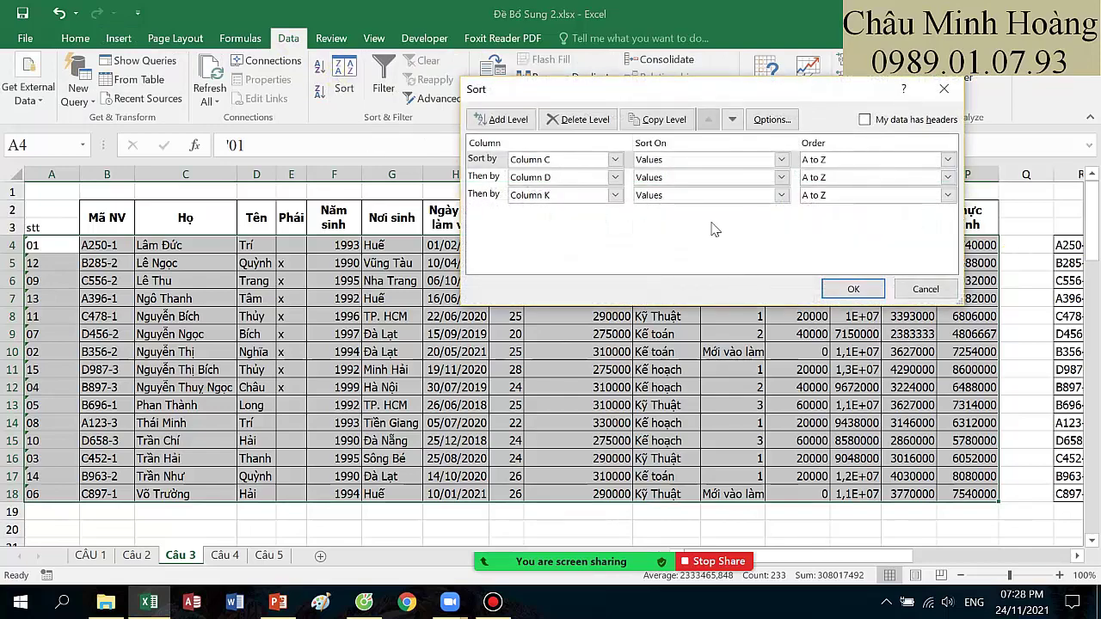
click(920, 289)
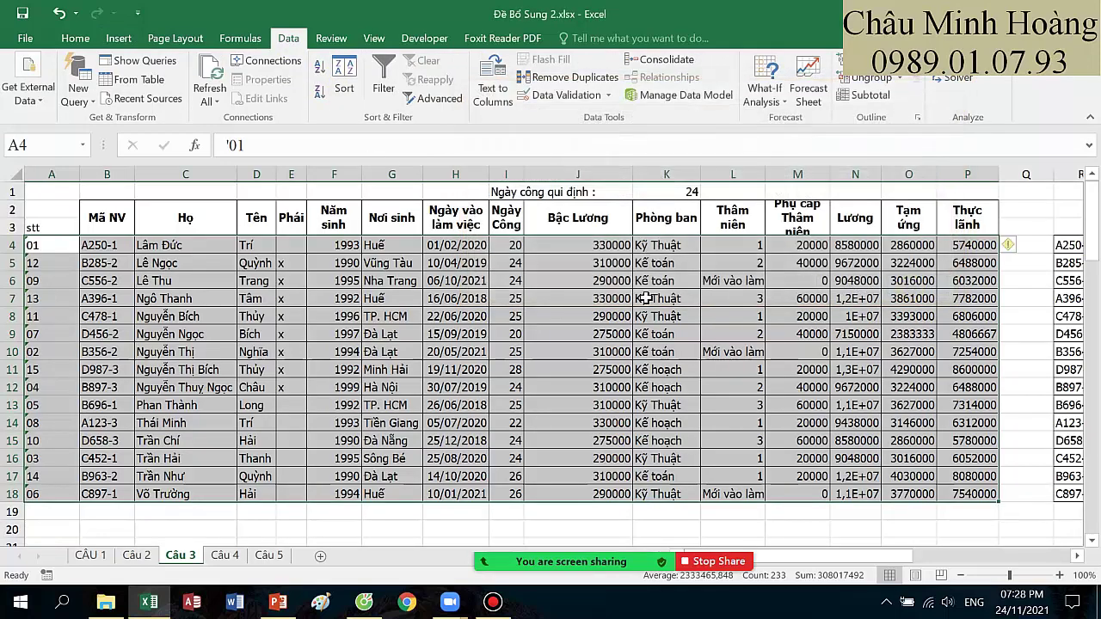
- Reread sorting requirement 9 below the table and delete all three existing sort levels for the selected employee records
scroll(645, 298, down, 7)
scroll(563, 317, down, 2)
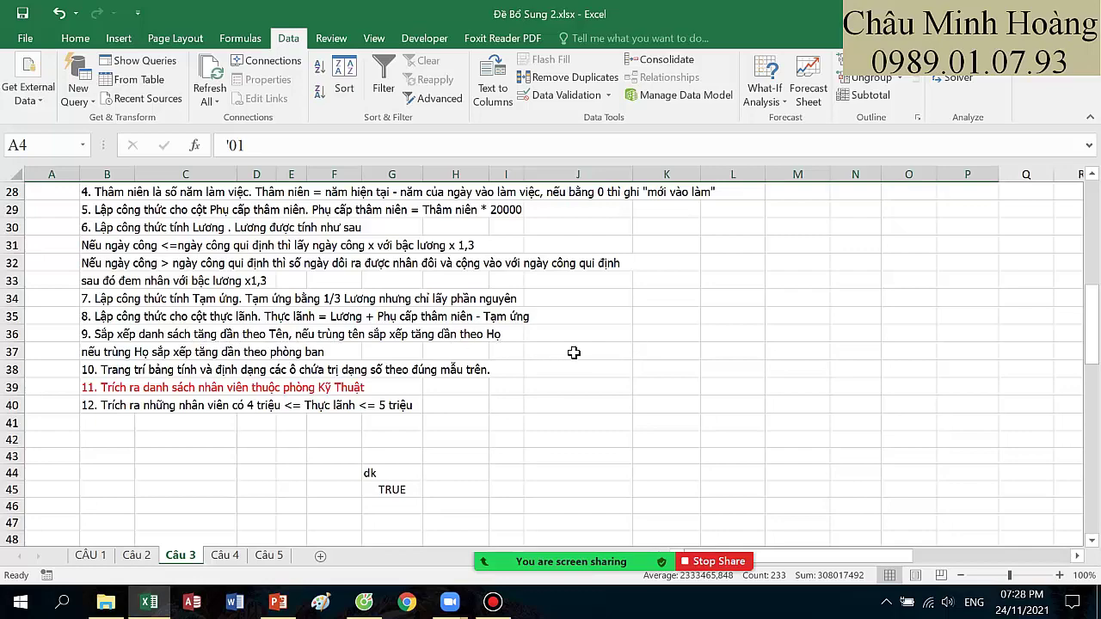
scroll(573, 352, up, 9)
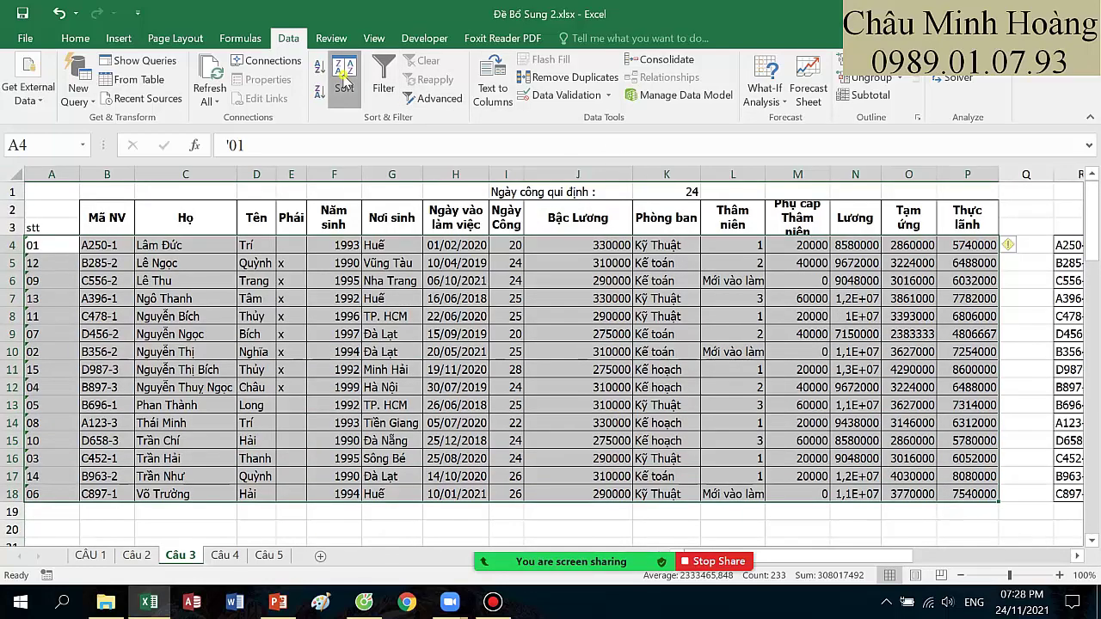
click(343, 76)
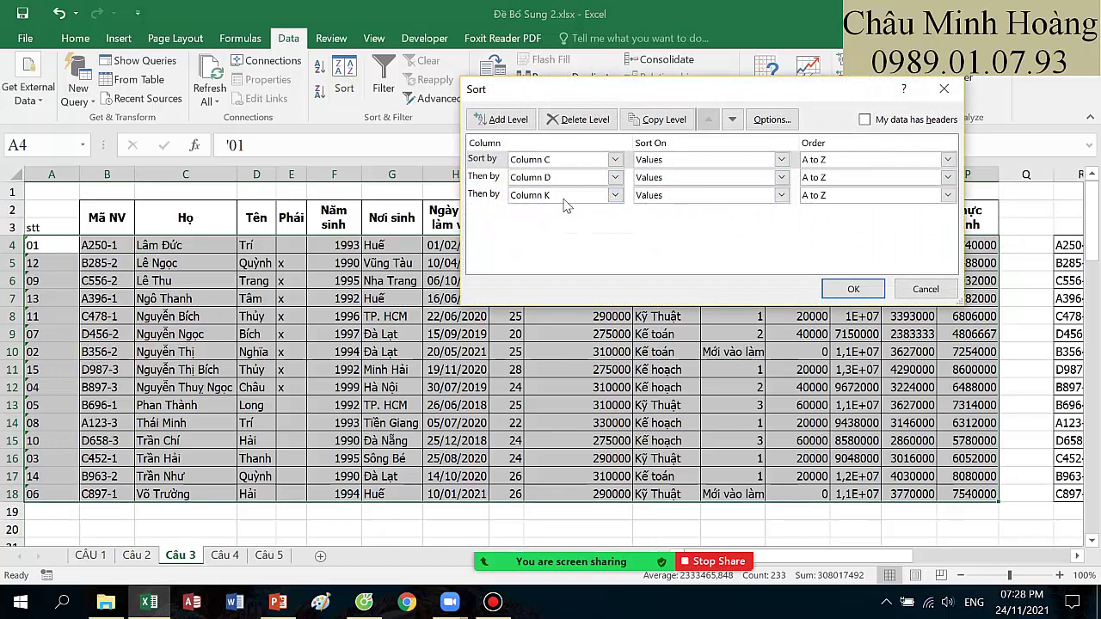
click(489, 198)
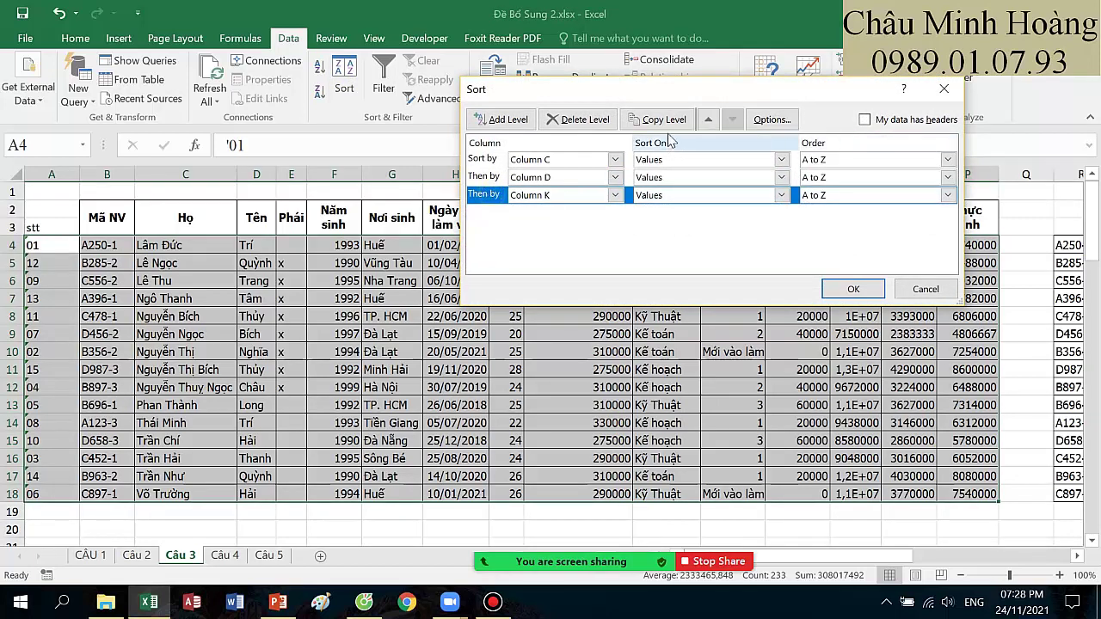
click(585, 119)
click(585, 119)
click(584, 120)
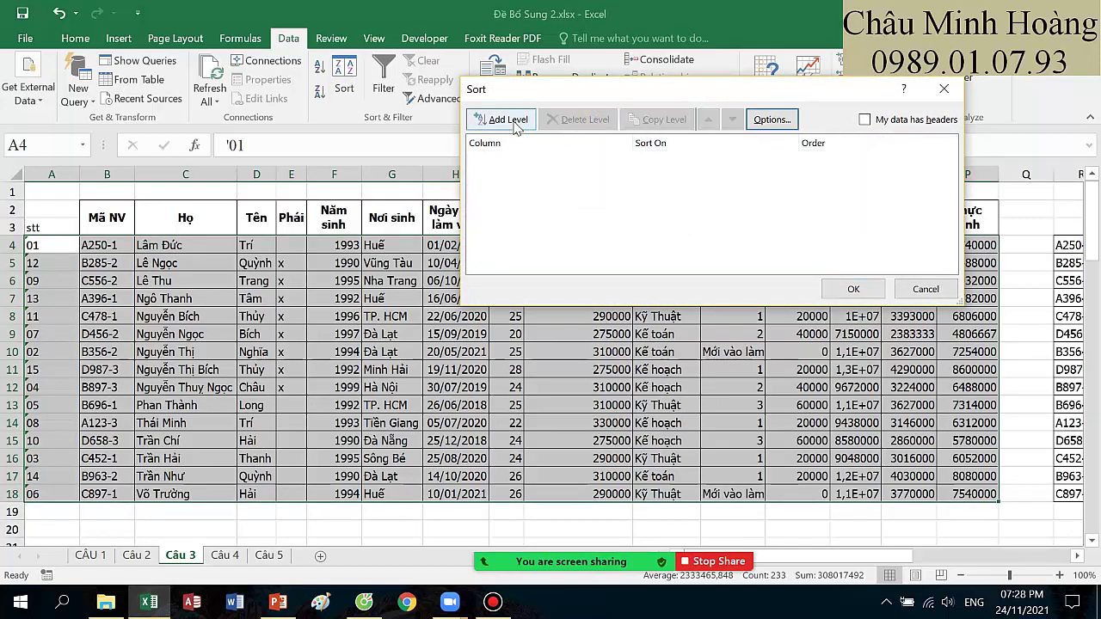
- Sort the selected employee records by column D and, for equal values, by column C, both from A to Z
click(514, 123)
click(514, 122)
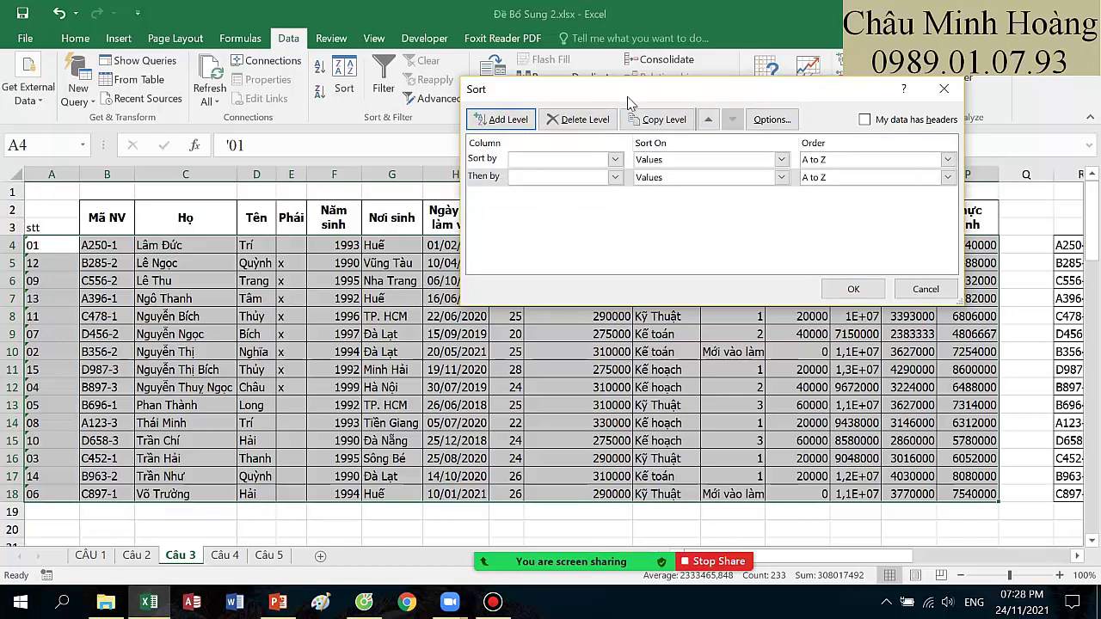
drag(629, 90, 610, 286)
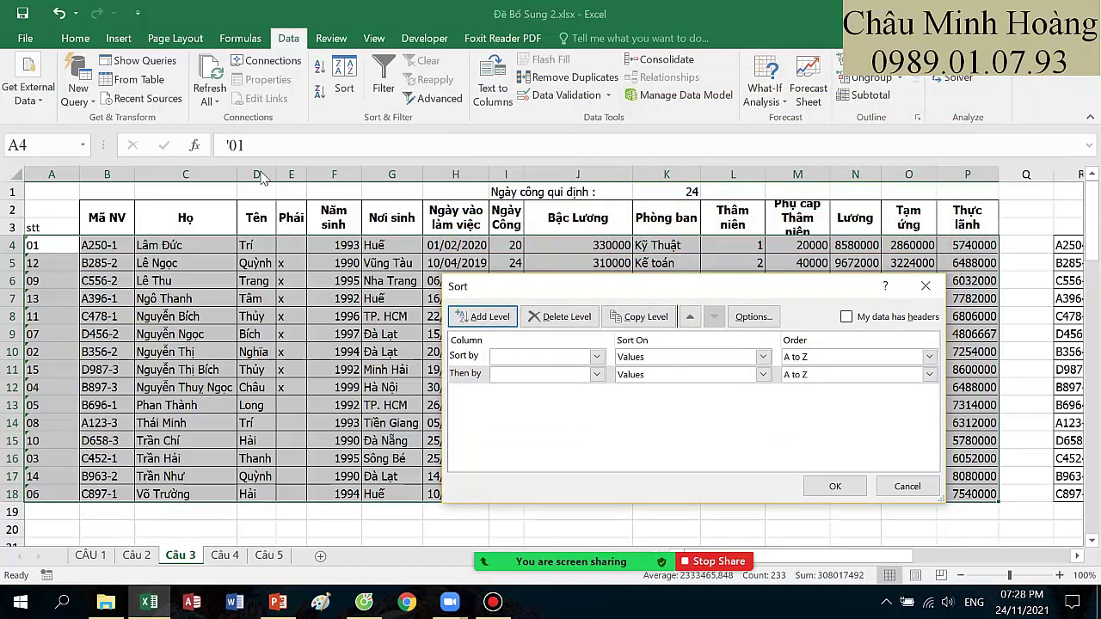
click(596, 356)
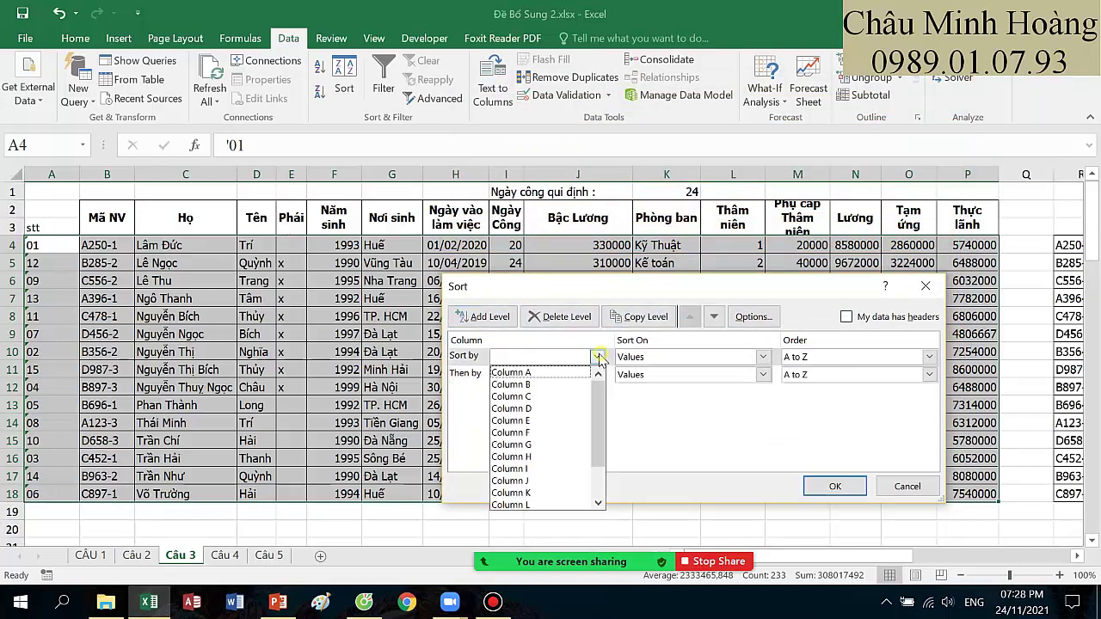
click(533, 409)
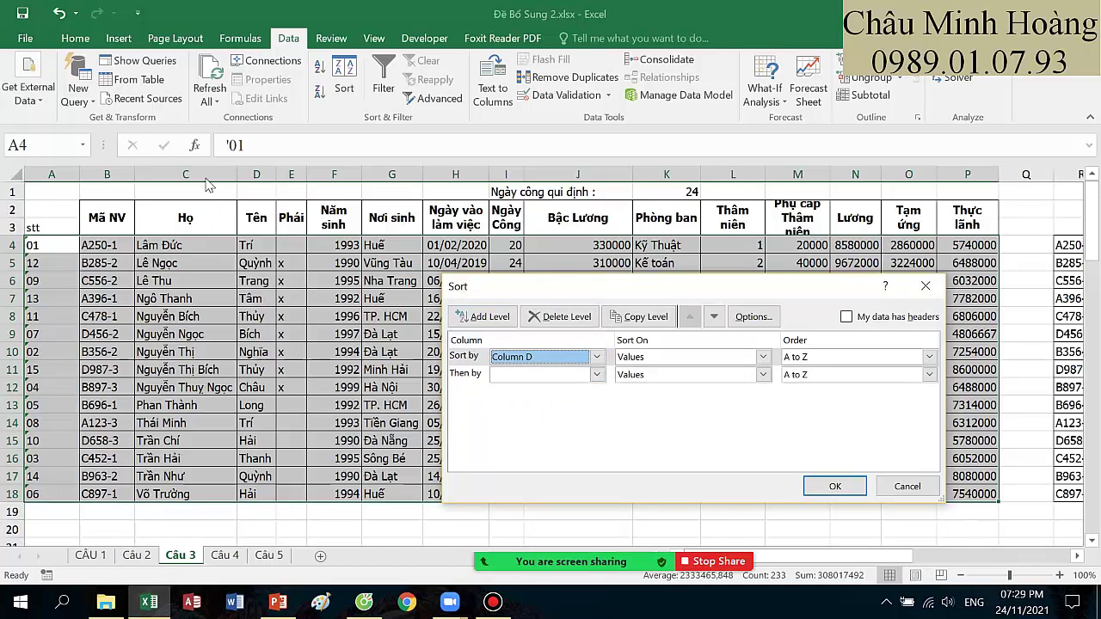
click(596, 374)
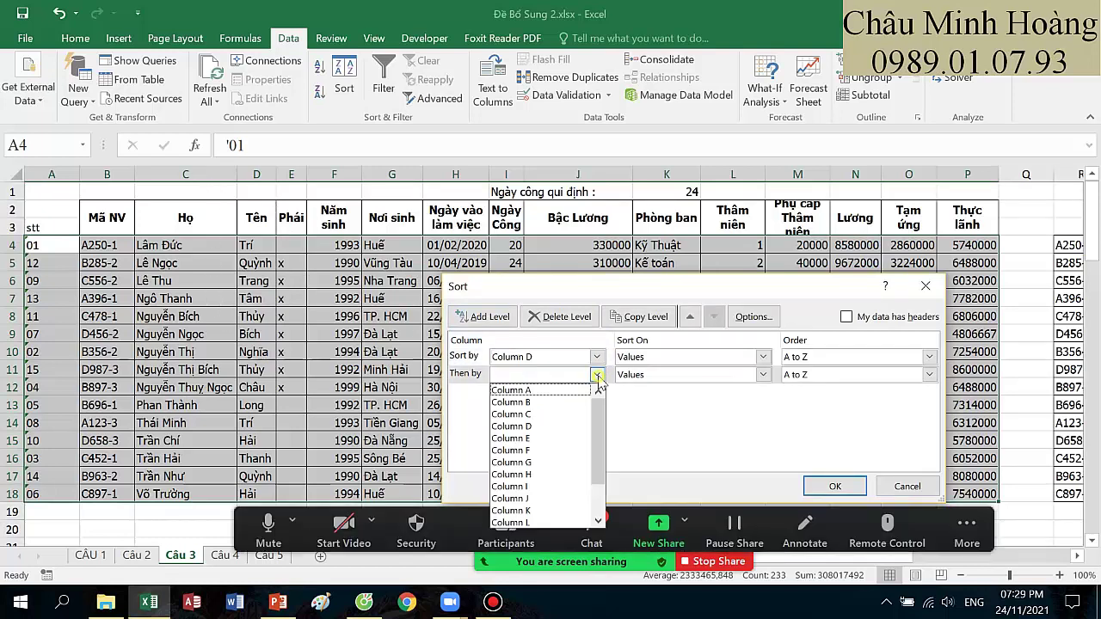
click(528, 418)
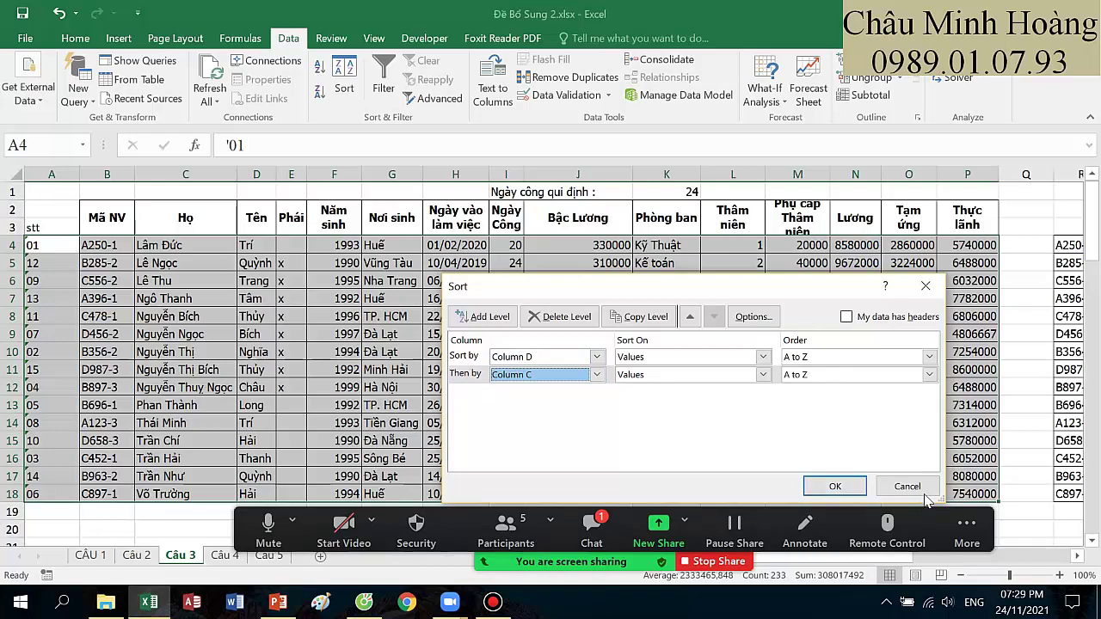
click(832, 485)
- Try a third sort level on column J for the employee records and delete that level again
scroll(491, 382, down, 8)
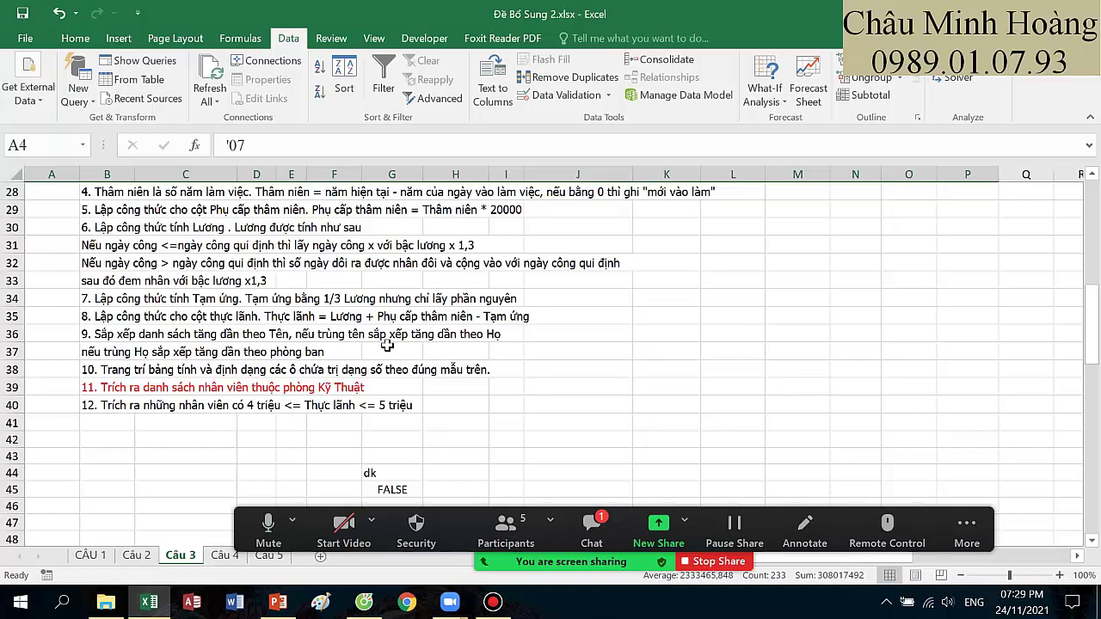
scroll(517, 344, up, 4)
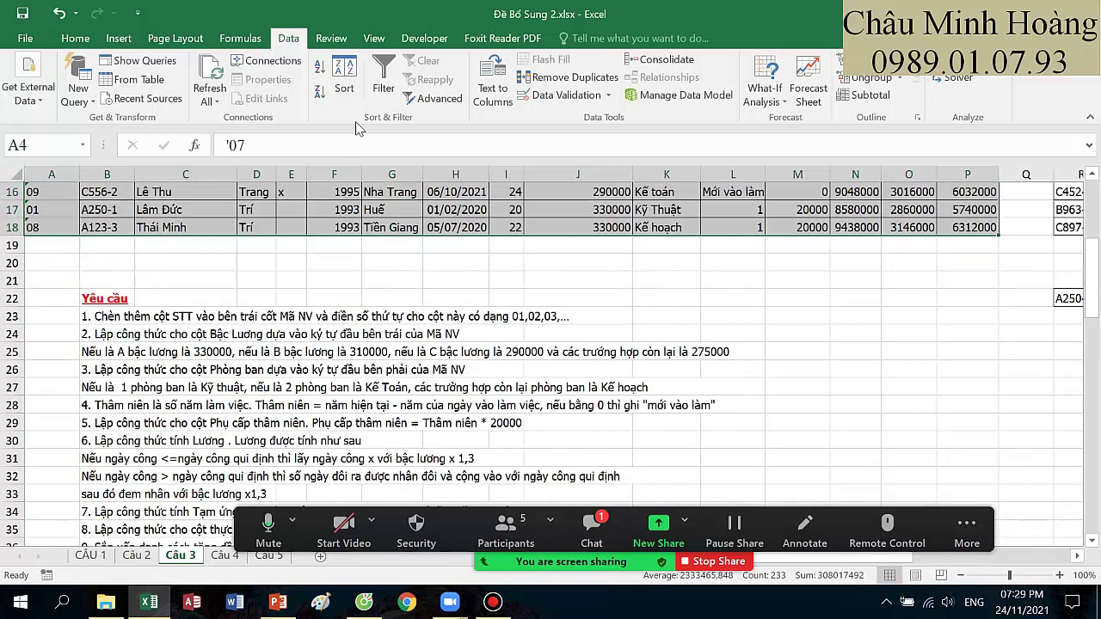
click(344, 82)
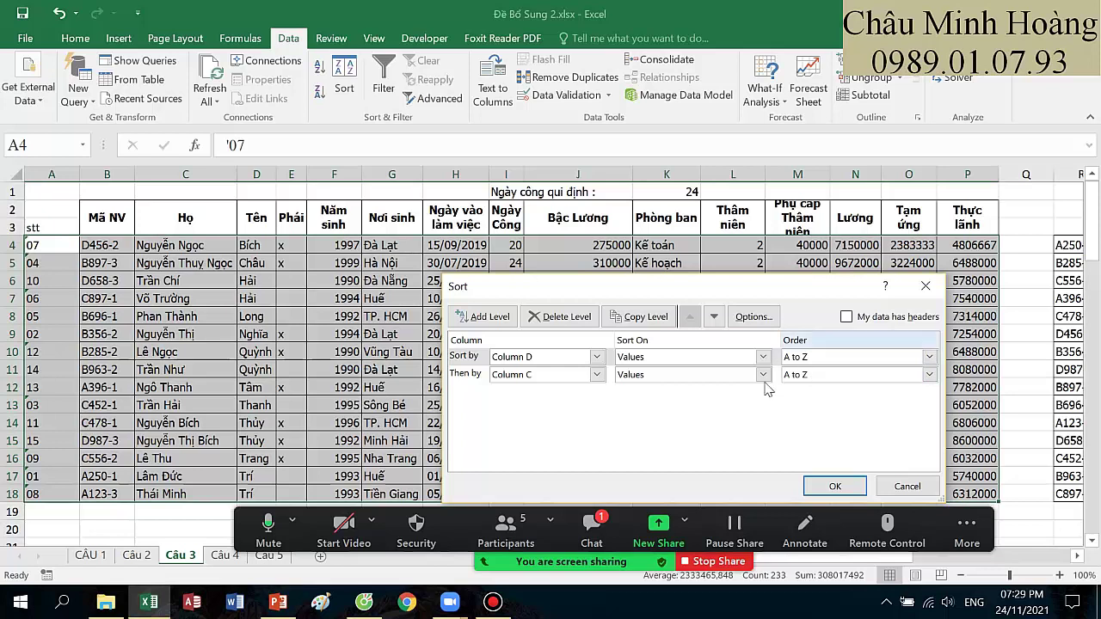
click(796, 379)
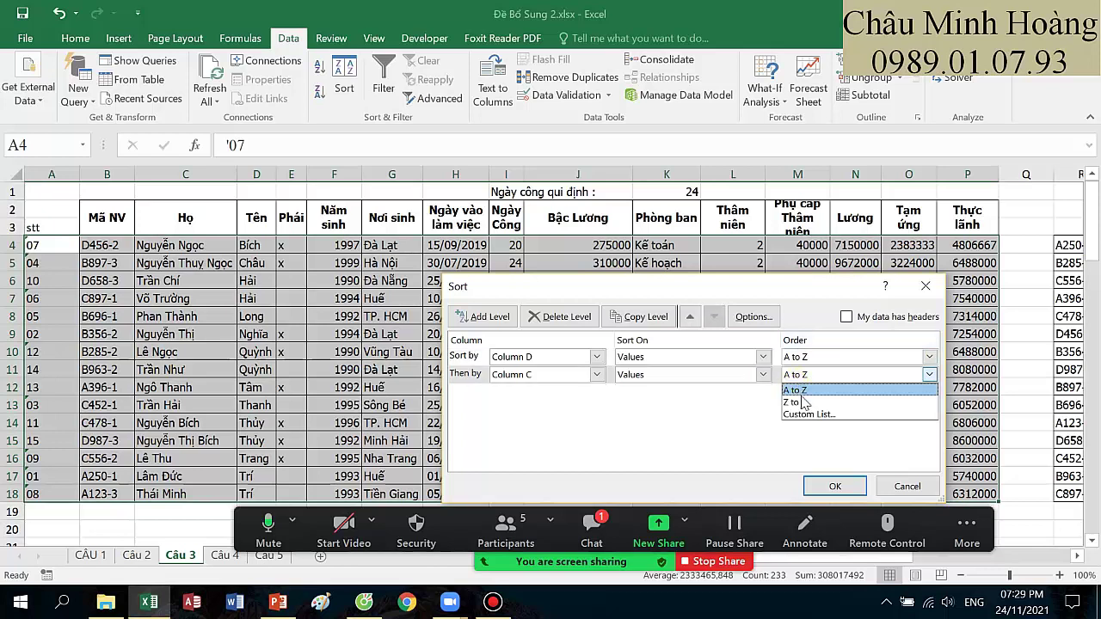
click(701, 403)
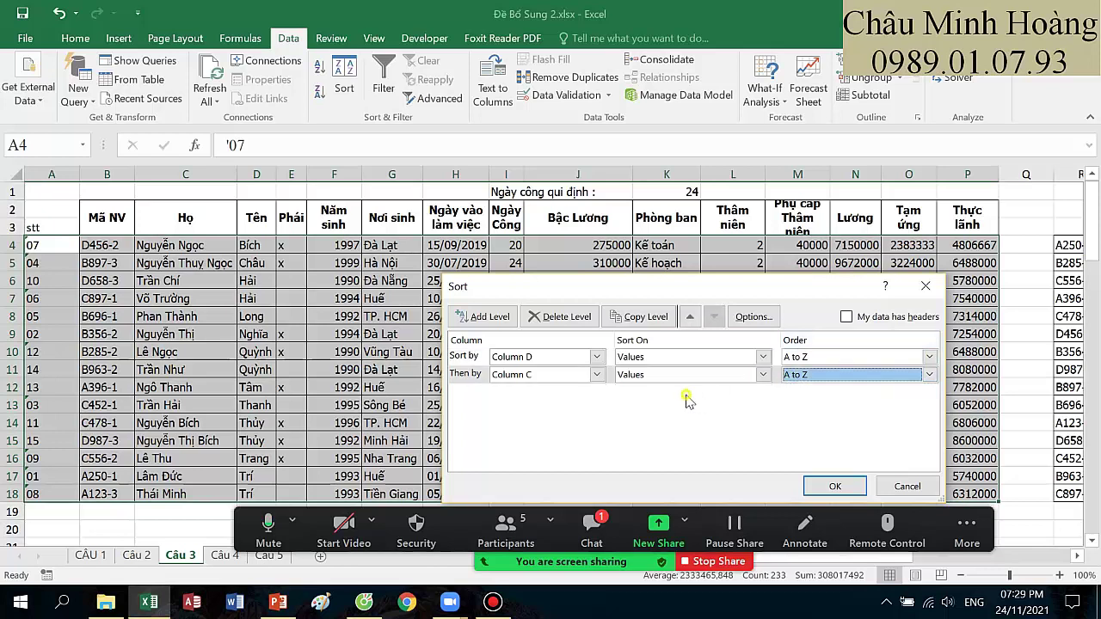
click(500, 318)
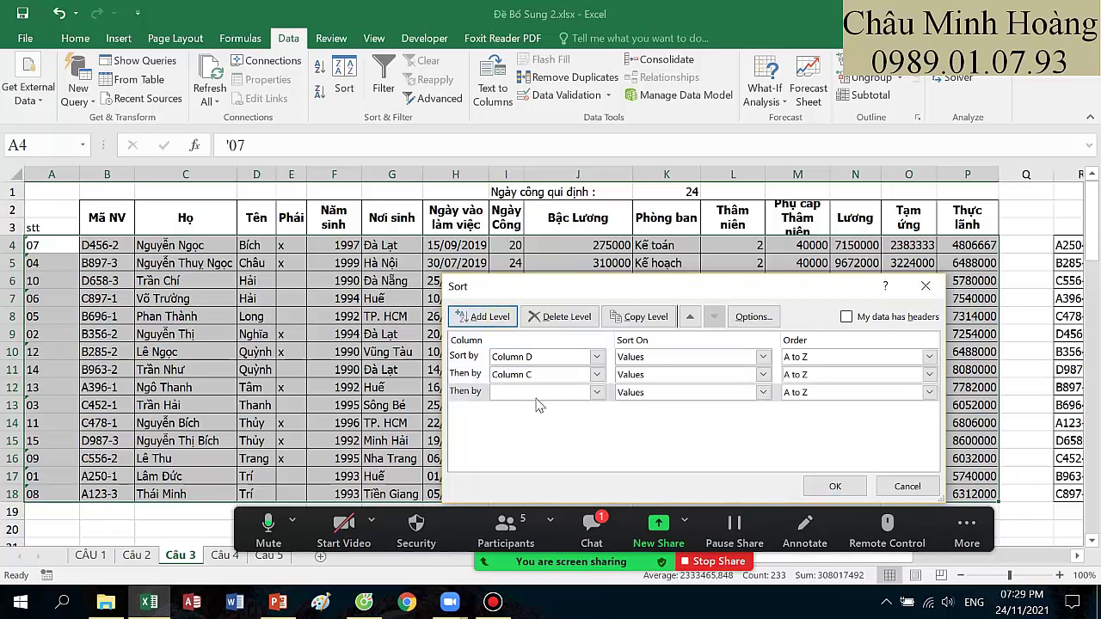
click(555, 392)
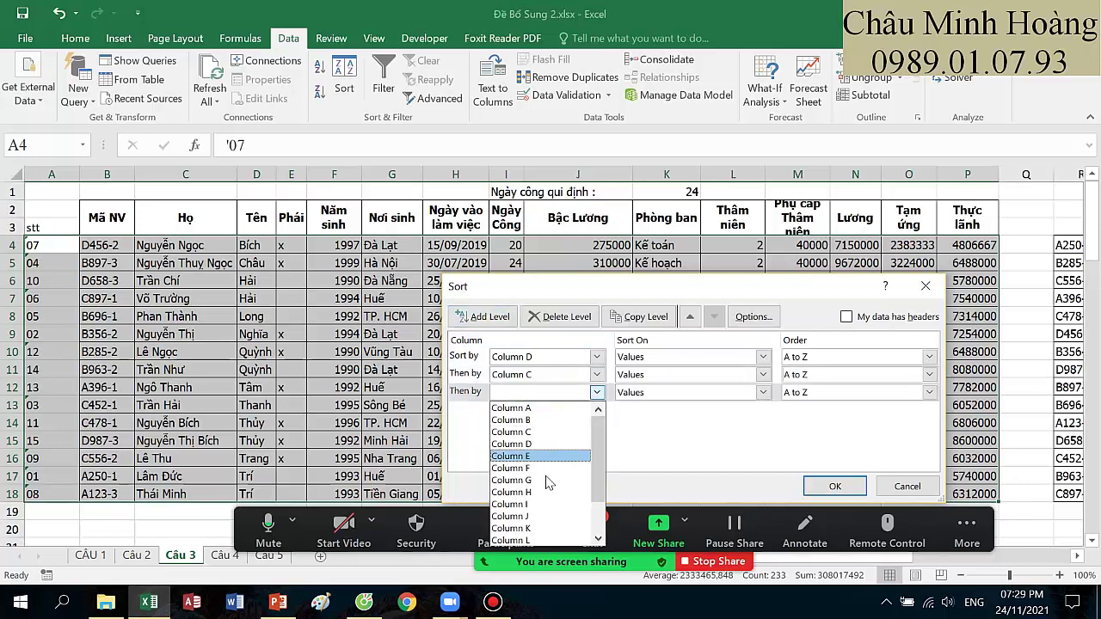
click(551, 512)
click(928, 392)
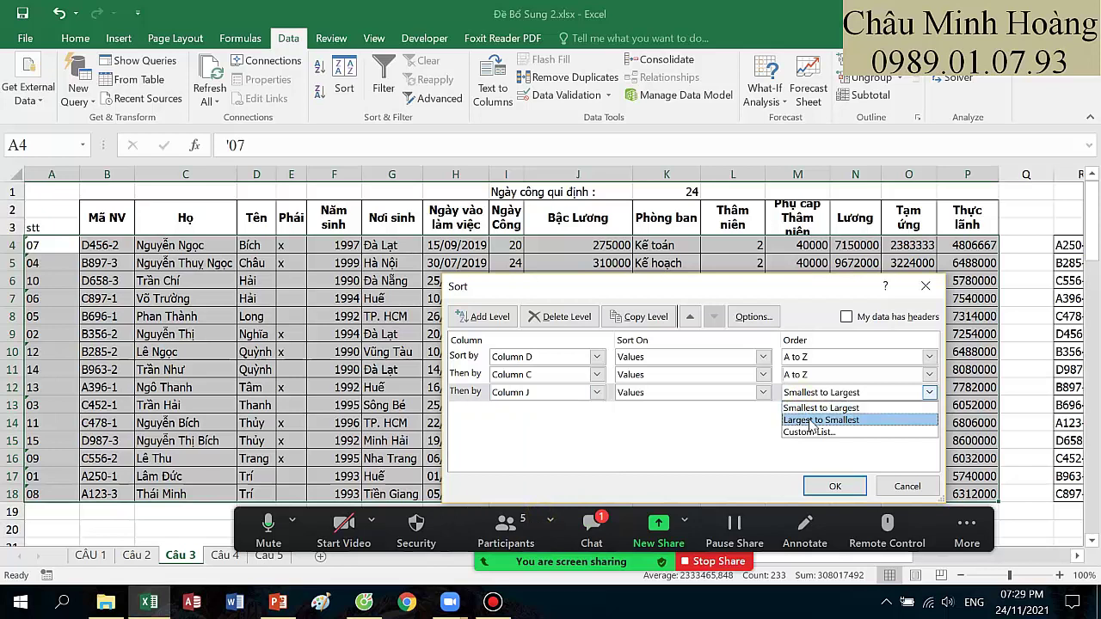
click(553, 404)
click(560, 316)
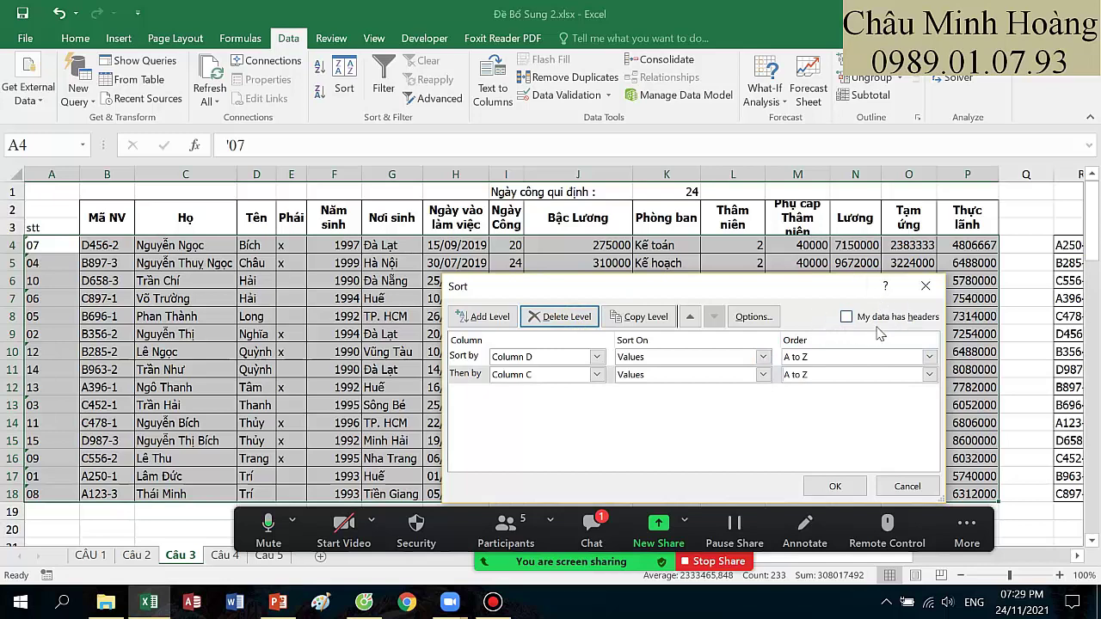
drag(711, 300, 696, 211)
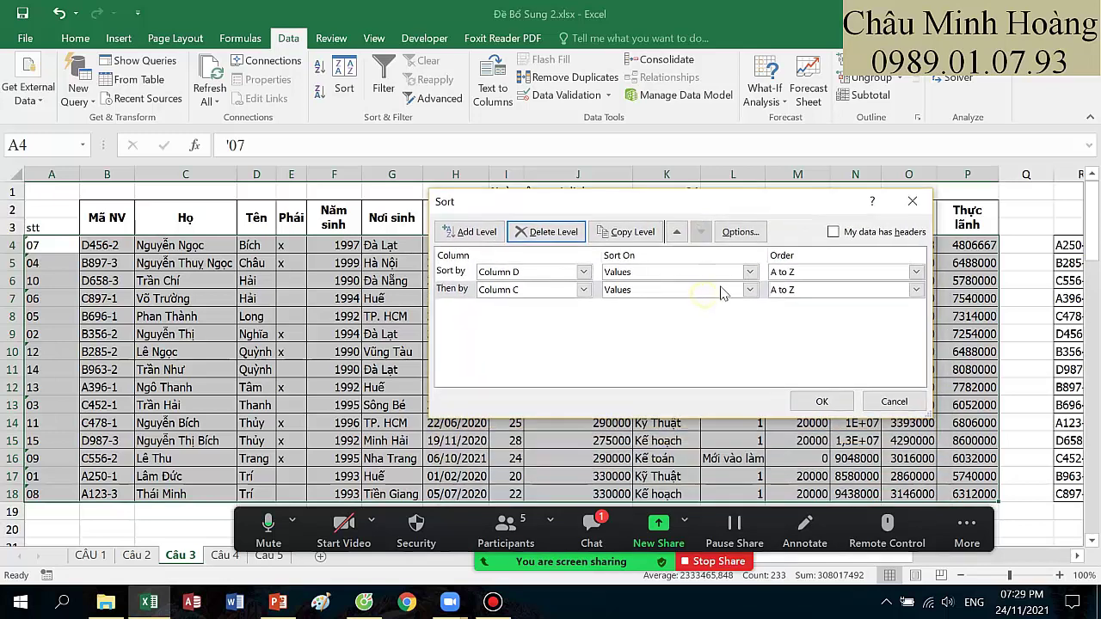
click(819, 397)
- Examine the sorted records by highlighting A4:P12 and A13:P18, and reread the department condition of requirement 9 in row 37
drag(56, 248, 995, 382)
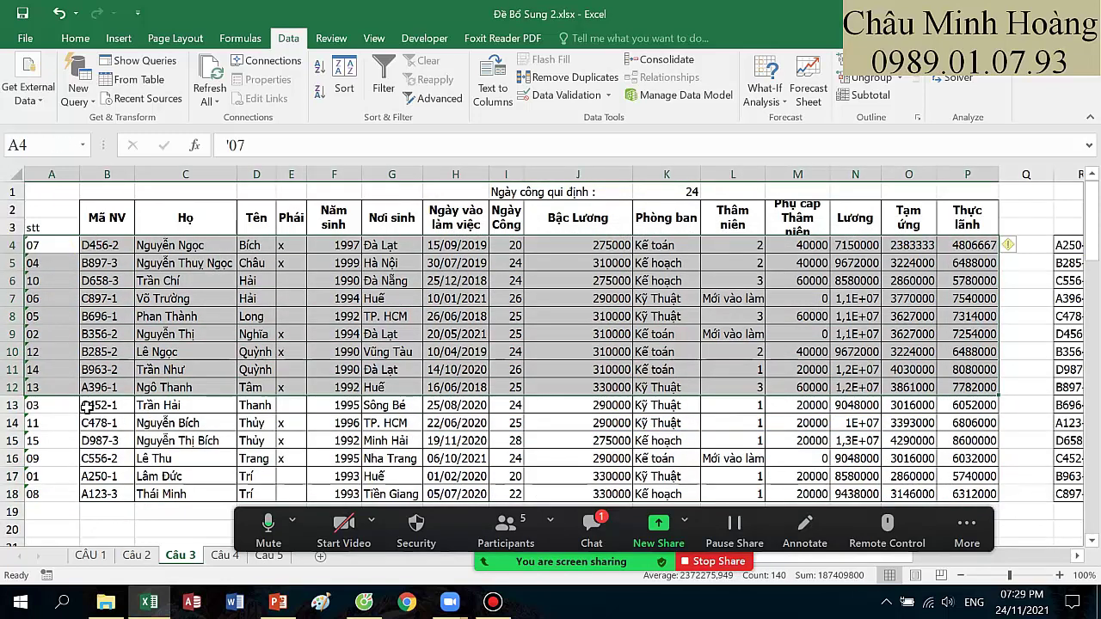
drag(69, 405, 959, 490)
drag(73, 247, 959, 385)
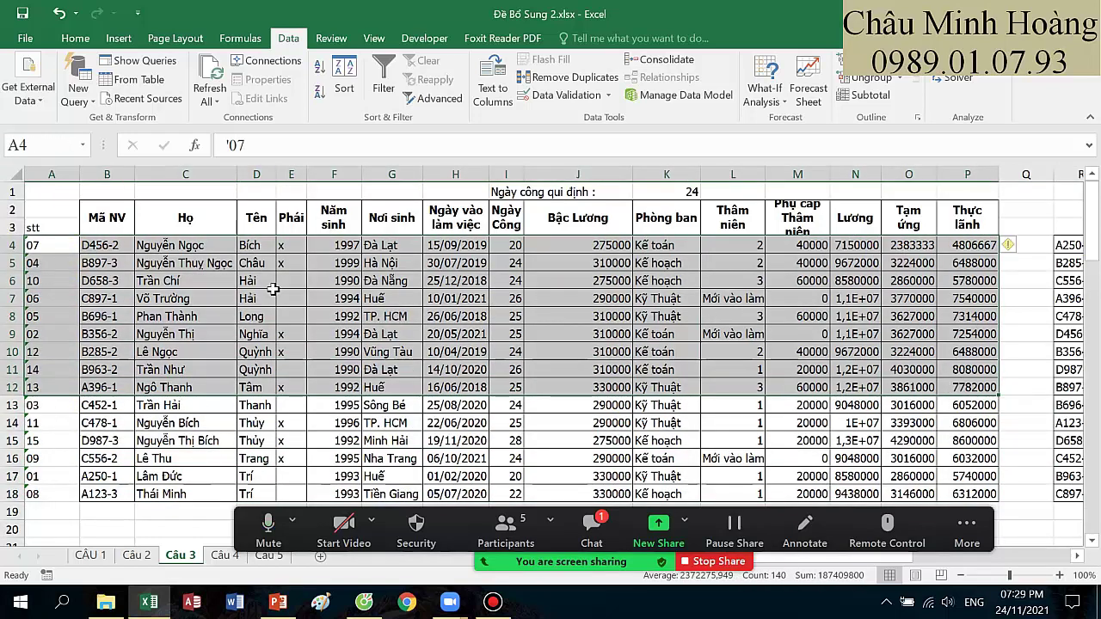
drag(57, 246, 967, 387)
drag(63, 401, 968, 494)
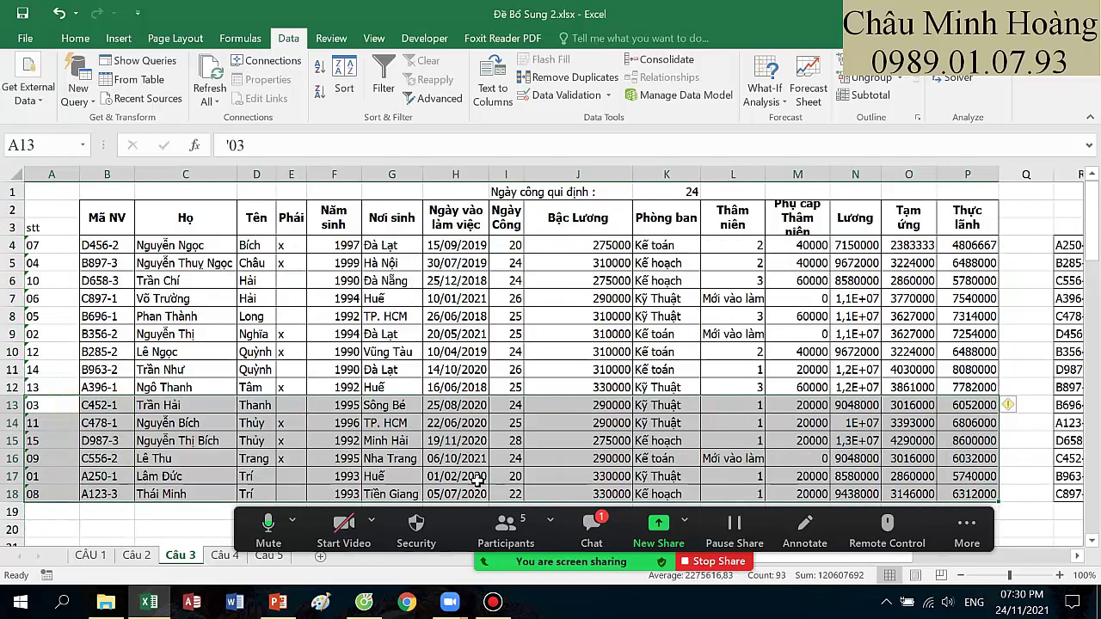
click(493, 602)
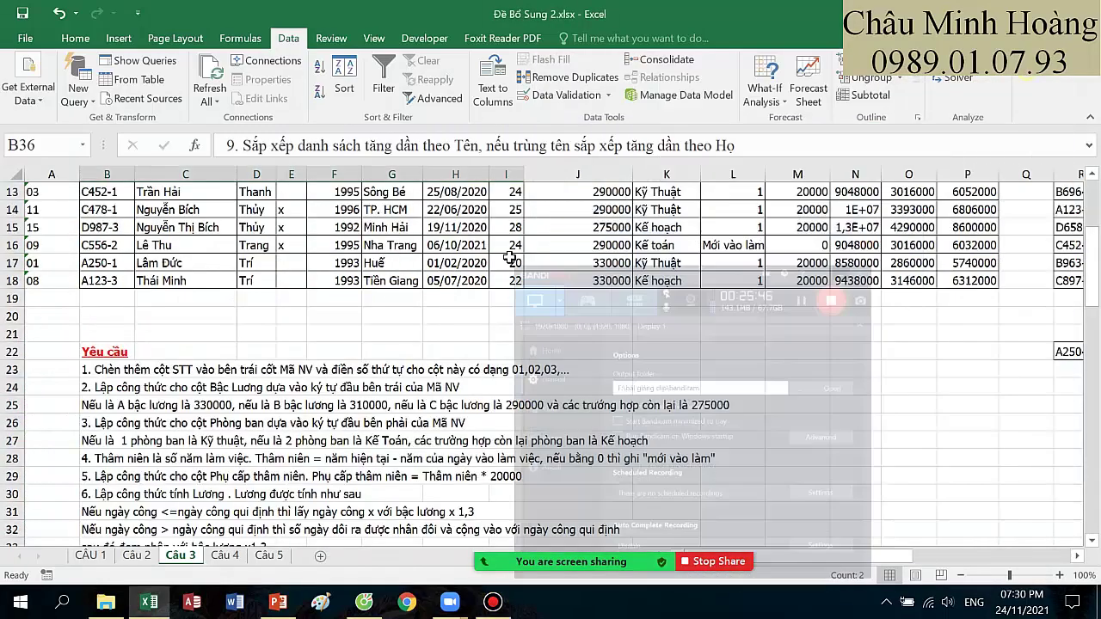
scroll(100, 408, down, 4)
drag(72, 406, 363, 402)
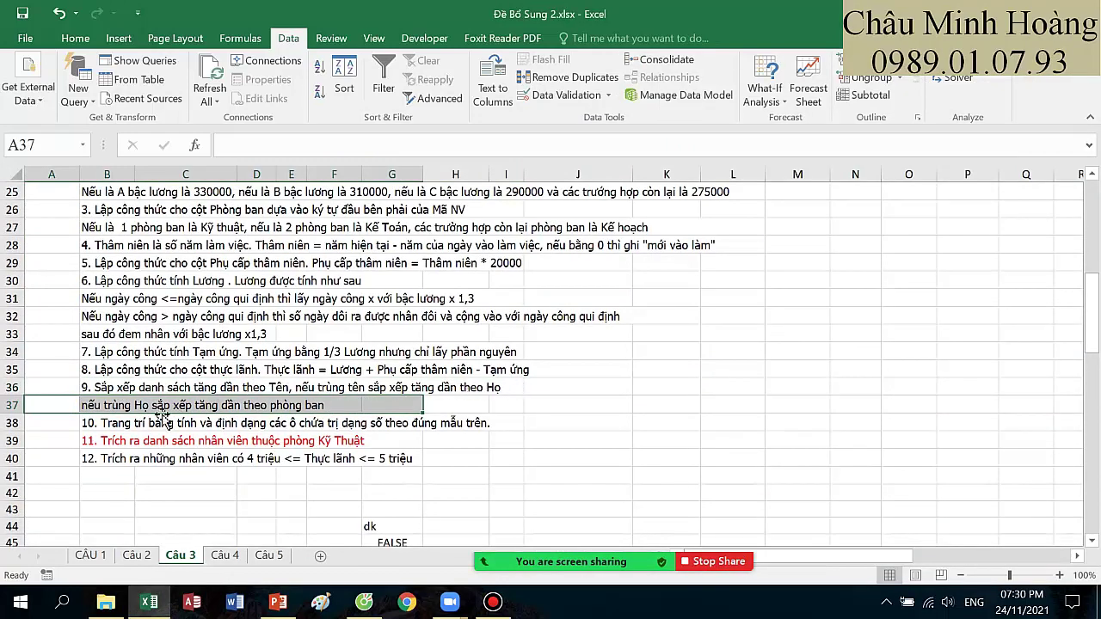
scroll(434, 401, up, 4)
scroll(447, 394, up, 4)
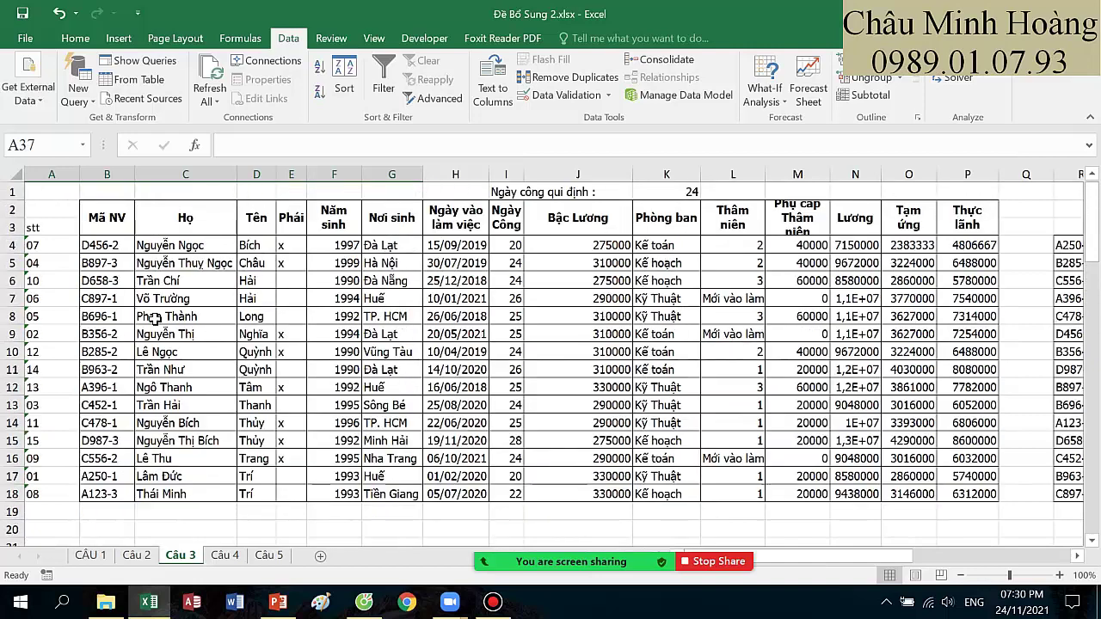
- Sort the employee records A4:P18 by column D, column C and a third level on column K, all from A to Z
drag(52, 245, 974, 493)
click(345, 79)
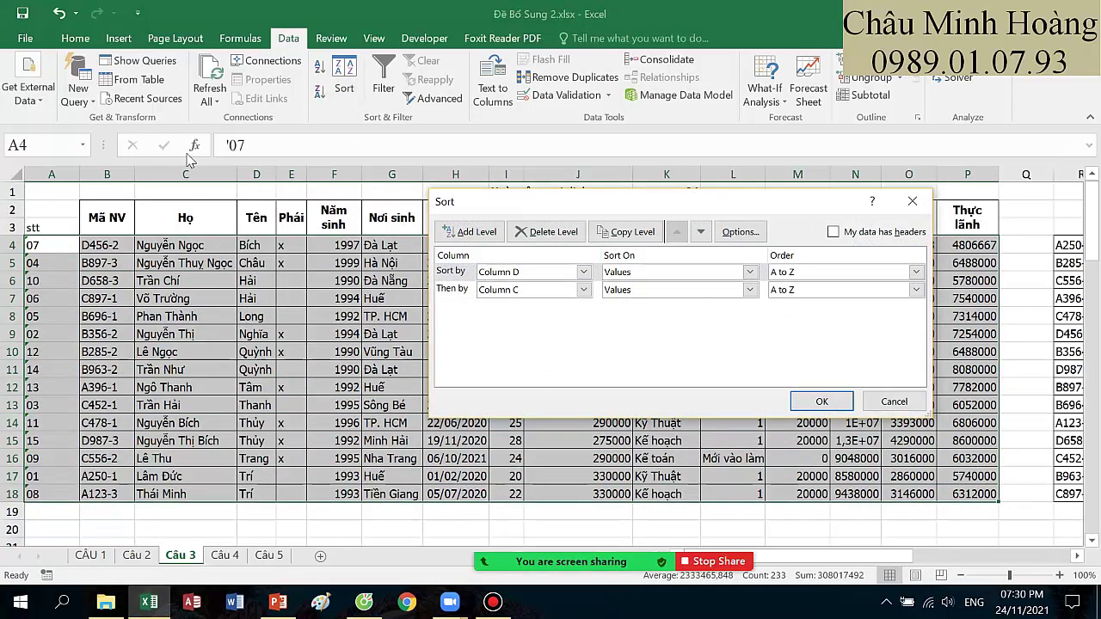
drag(572, 205, 675, 284)
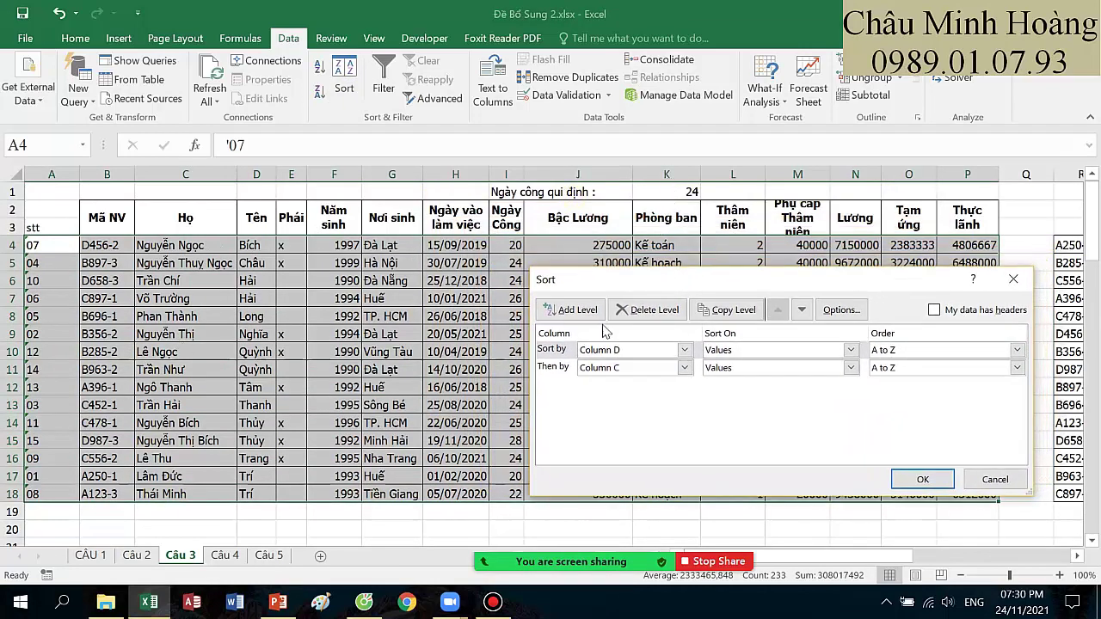
click(570, 310)
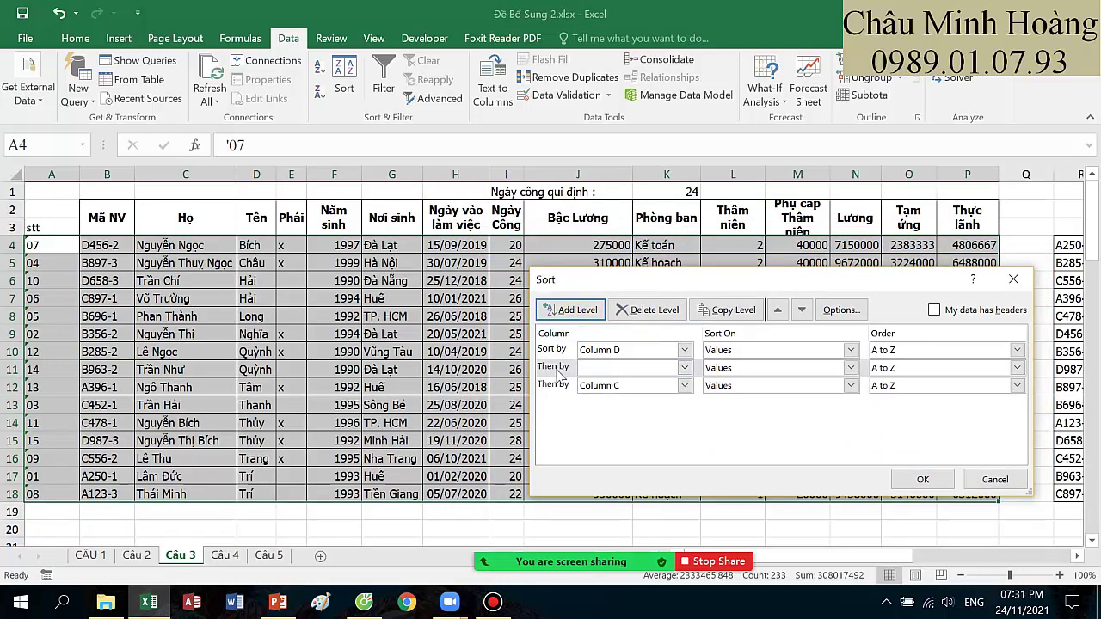
click(685, 367)
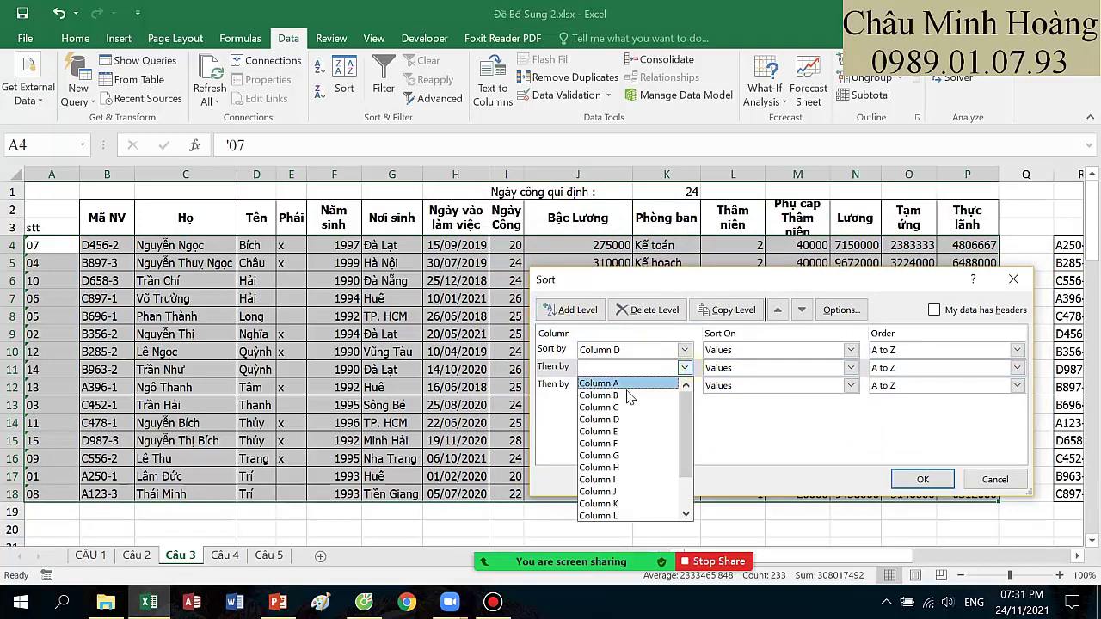
click(626, 406)
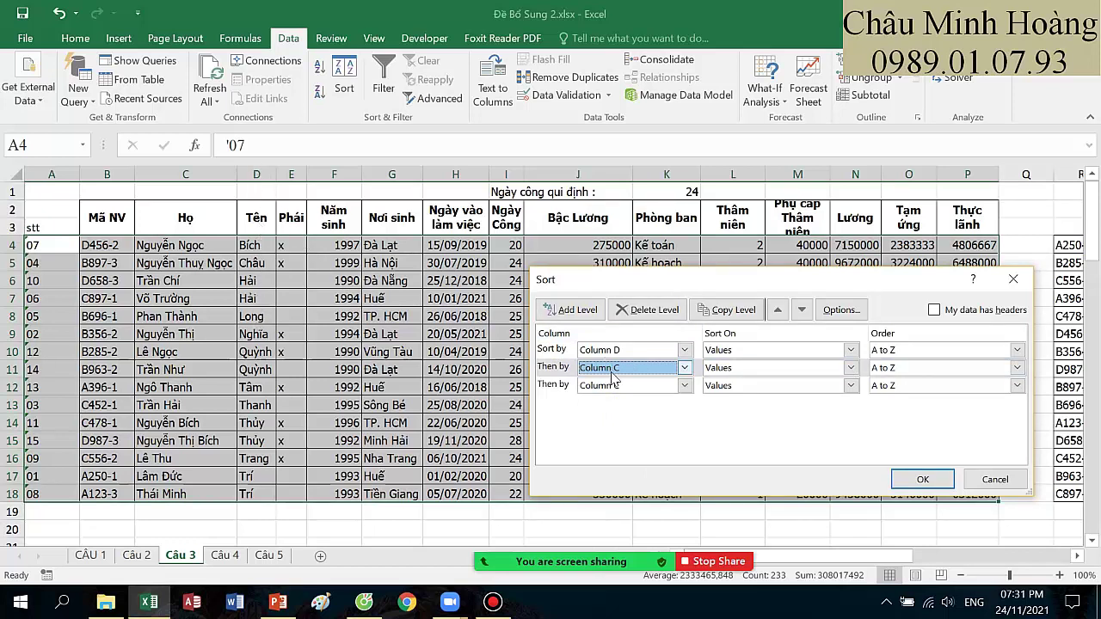
click(685, 386)
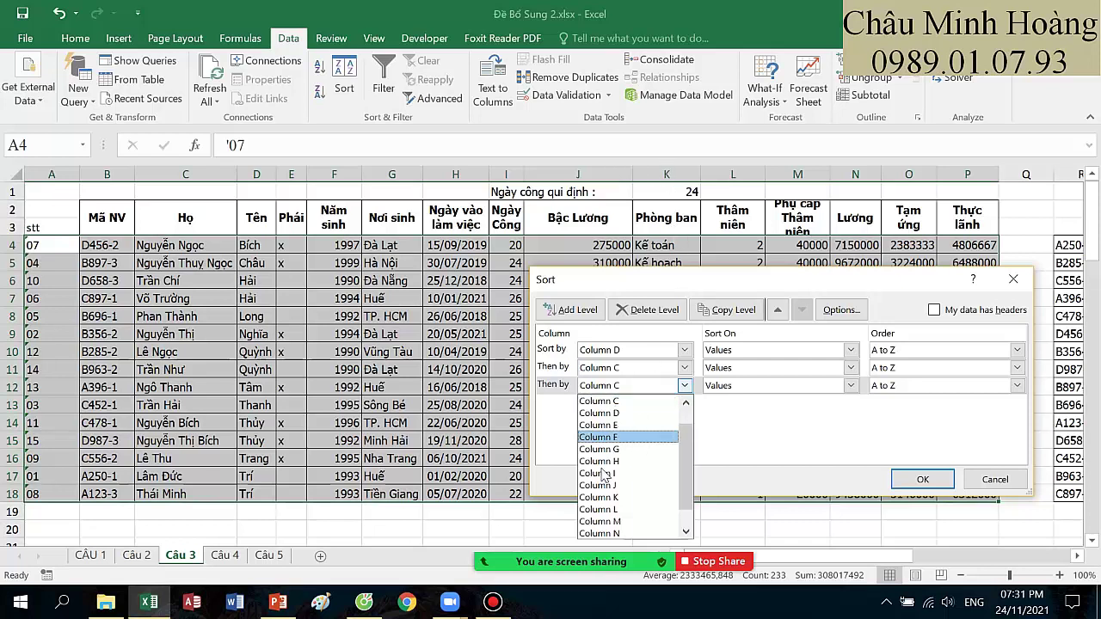
click(616, 497)
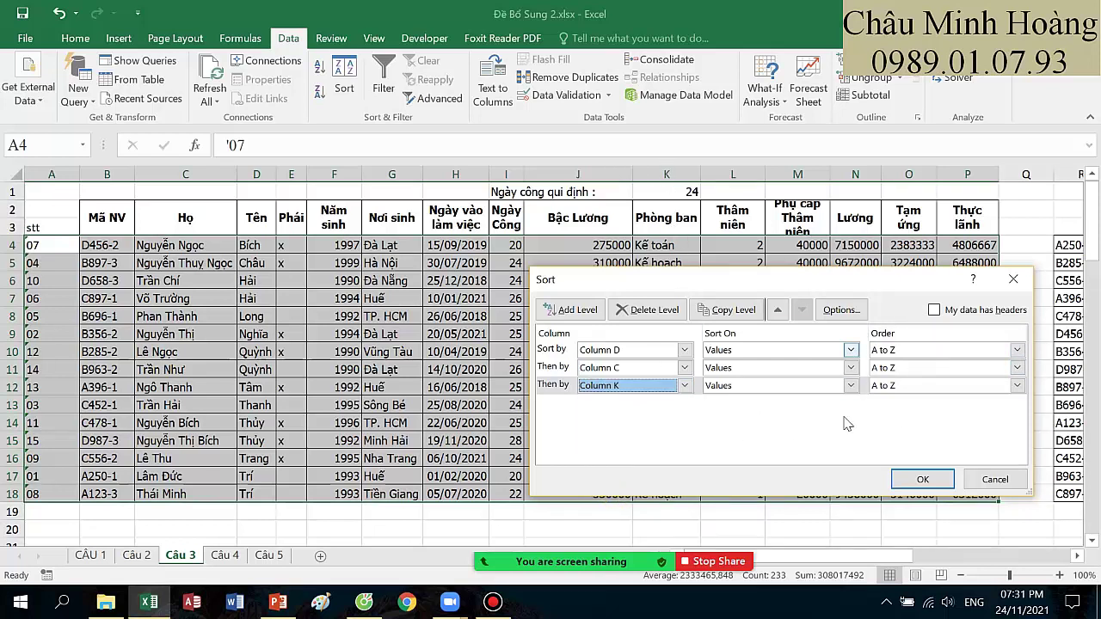
click(922, 480)
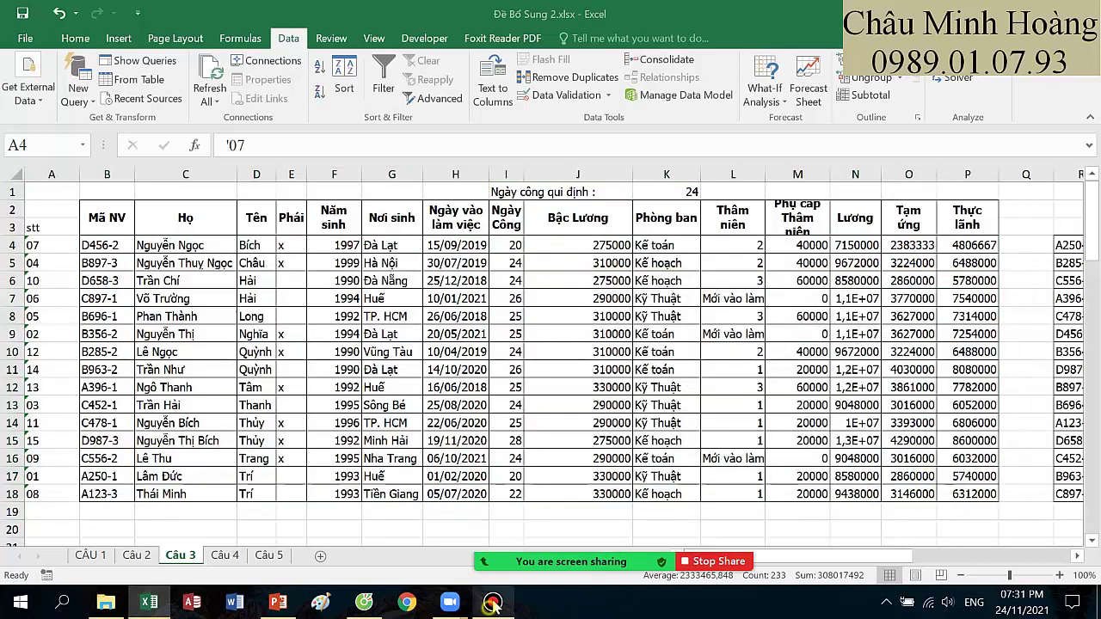
- On sheet Câu 4, read requirement 11 about charting phone numbers by region and highlight the called numbers in B5:B16
click(492, 603)
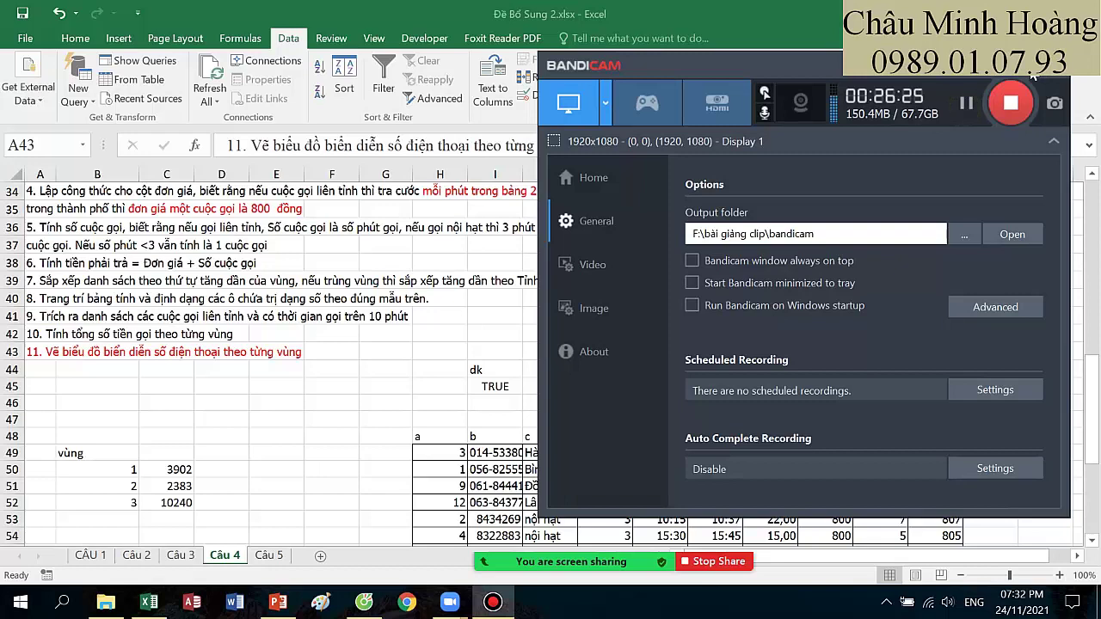
click(1032, 76)
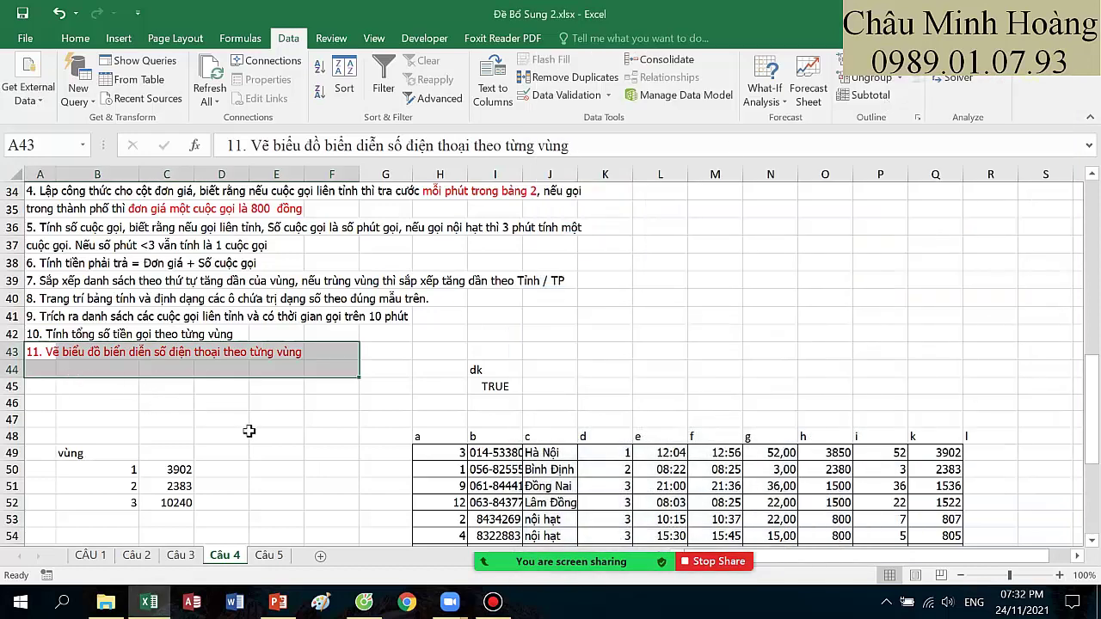
drag(316, 360, 39, 366)
scroll(250, 365, up, 1)
scroll(249, 365, up, 10)
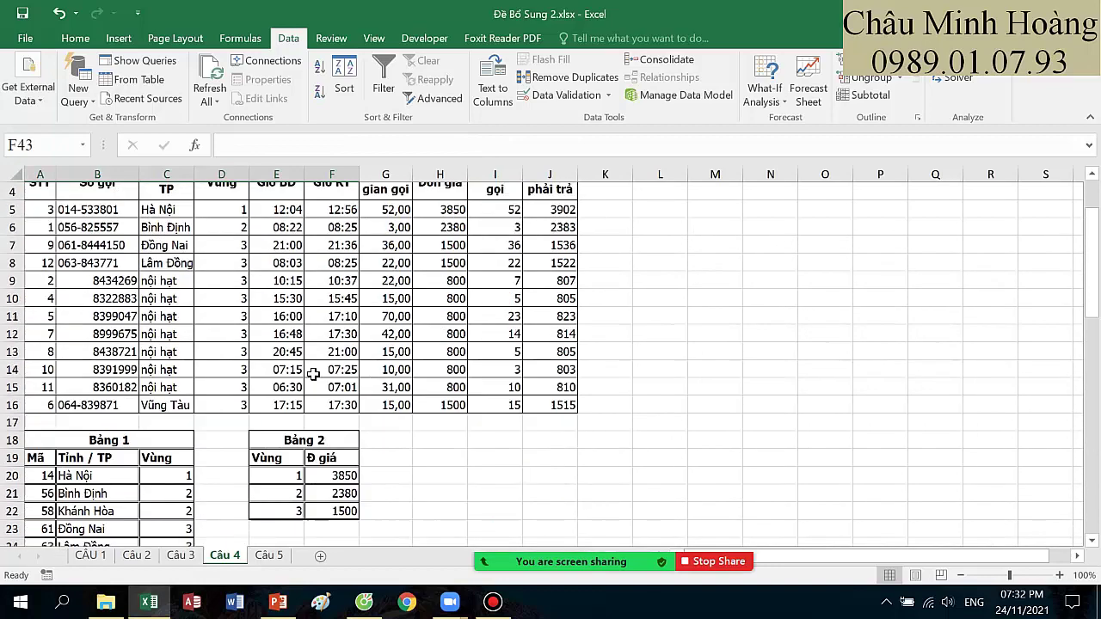
scroll(245, 350, up, 1)
drag(99, 272, 100, 465)
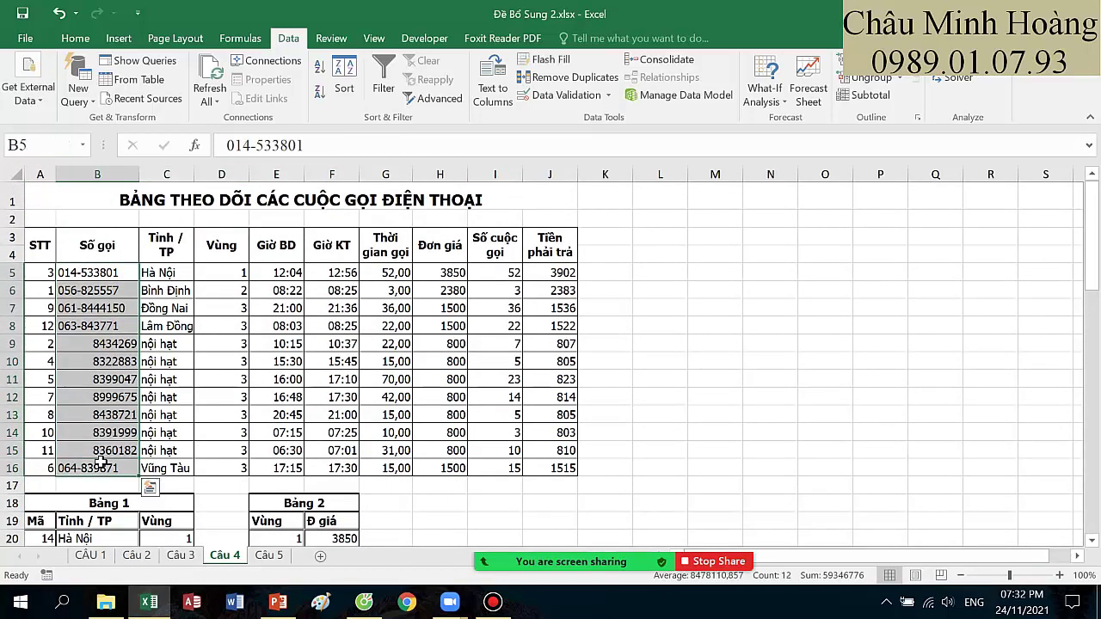
scroll(102, 450, down, 9)
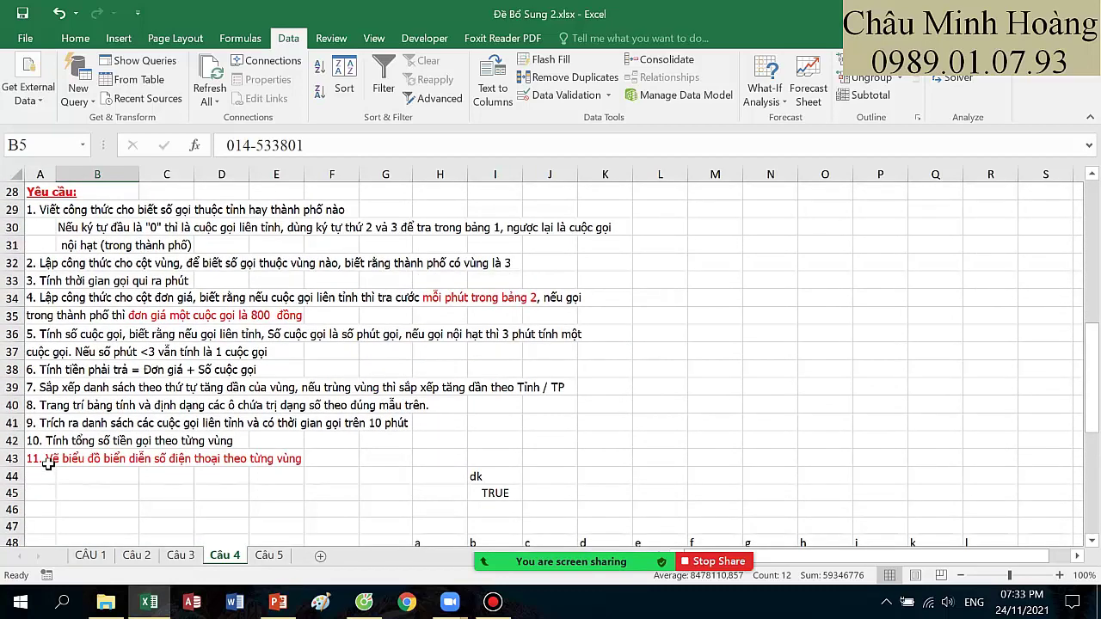
- Reread requirement 11 in row 43 about charting phone numbers by region and look over the call table
drag(49, 463, 309, 459)
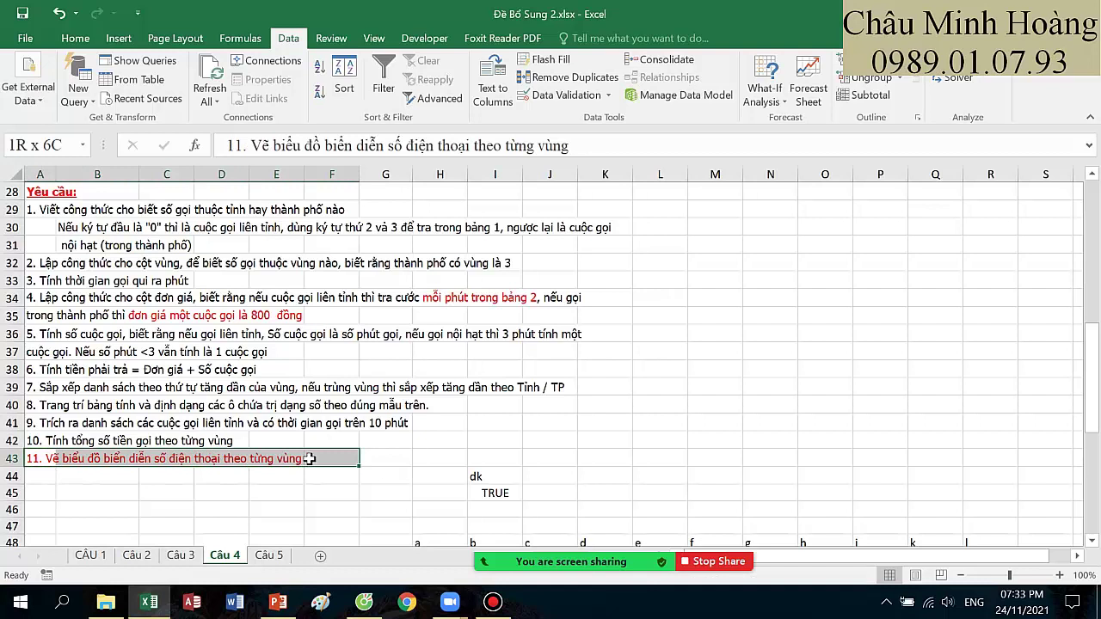
drag(309, 460, 297, 465)
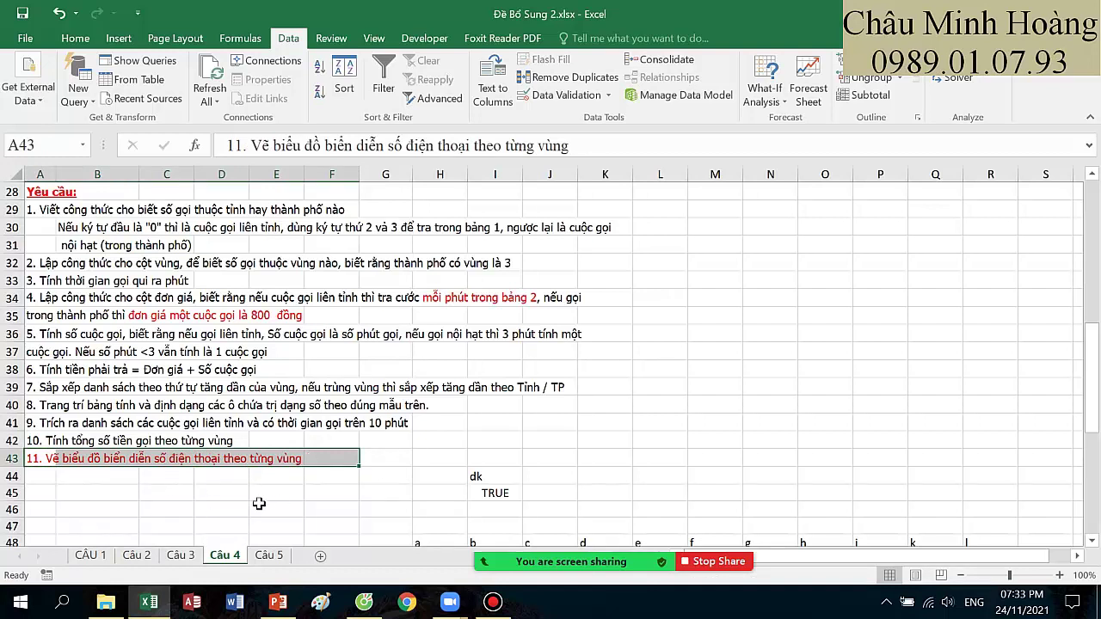
scroll(303, 499, up, 5)
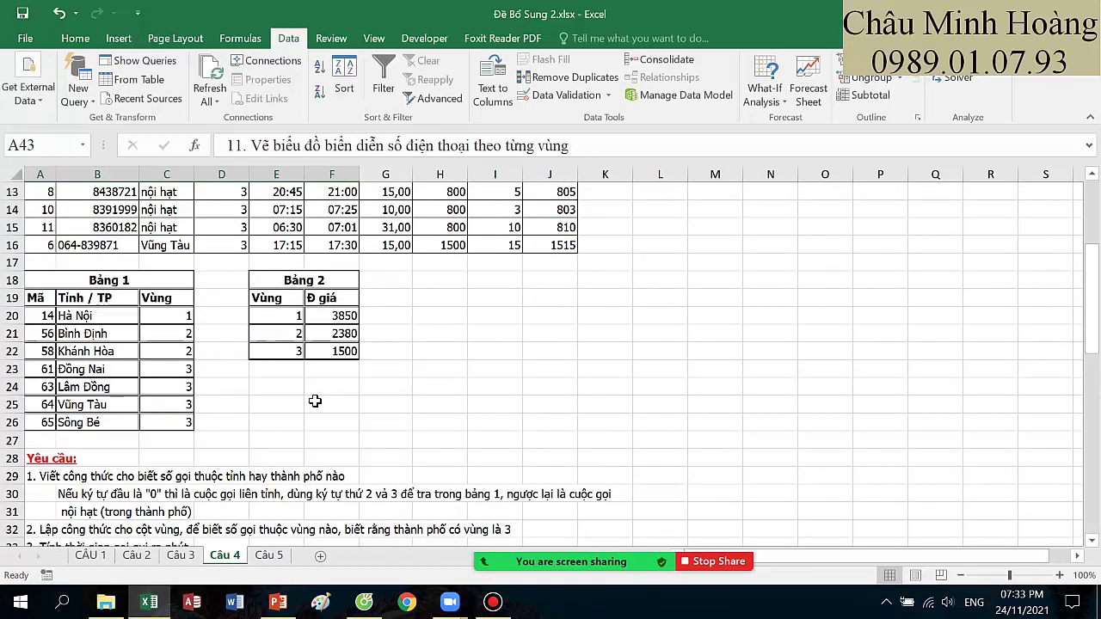
scroll(314, 402, up, 3)
scroll(355, 427, down, 8)
scroll(366, 417, down, 2)
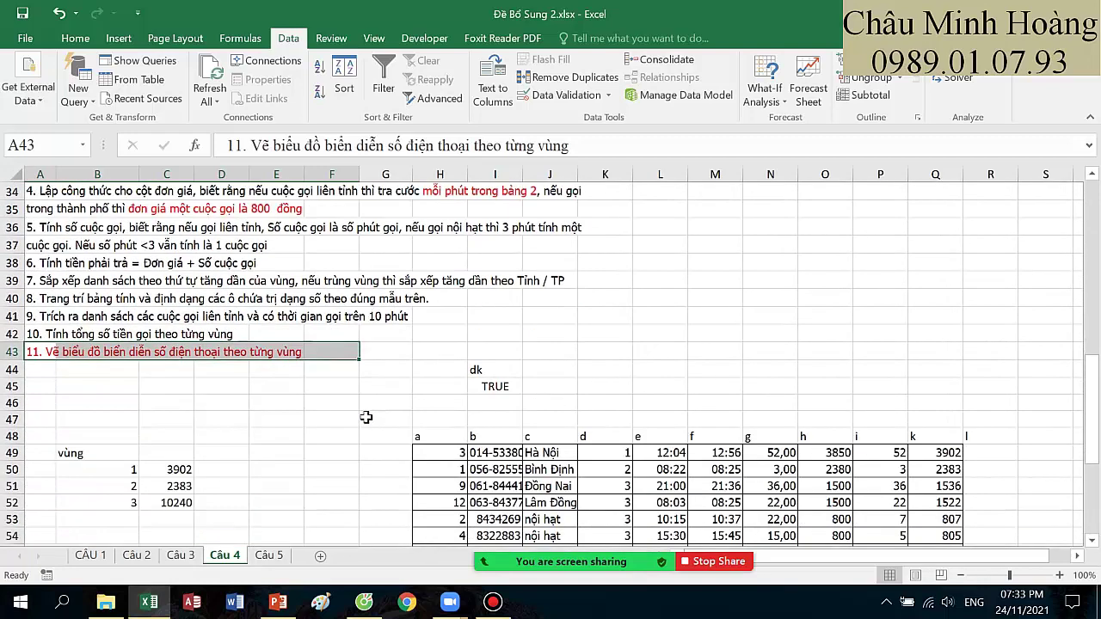
- Examine the SUMIF formula in C50 and the call table ranges it refers to, leaving the formula as it is
drag(111, 475, 185, 501)
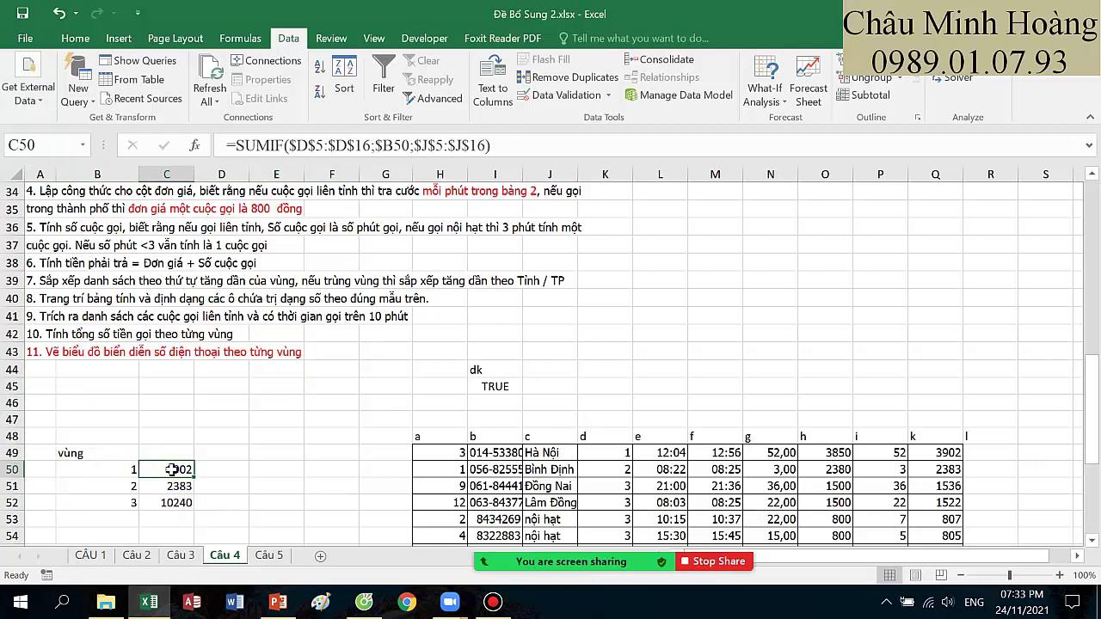
drag(99, 460, 94, 473)
click(172, 469)
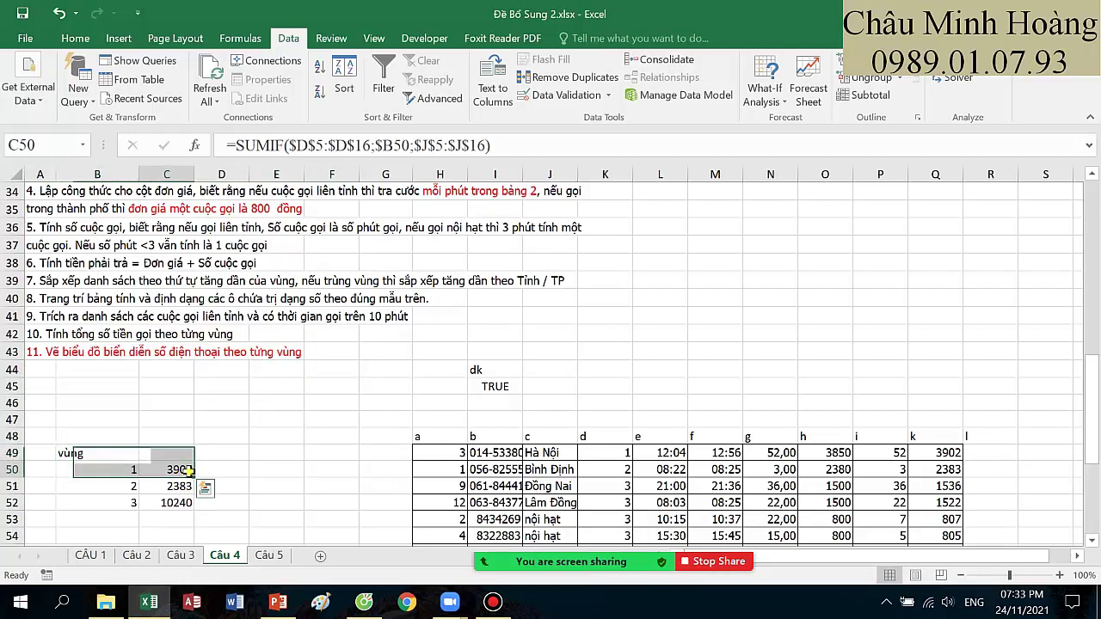
double_click(172, 470)
scroll(390, 430, up, 4)
scroll(390, 430, up, 7)
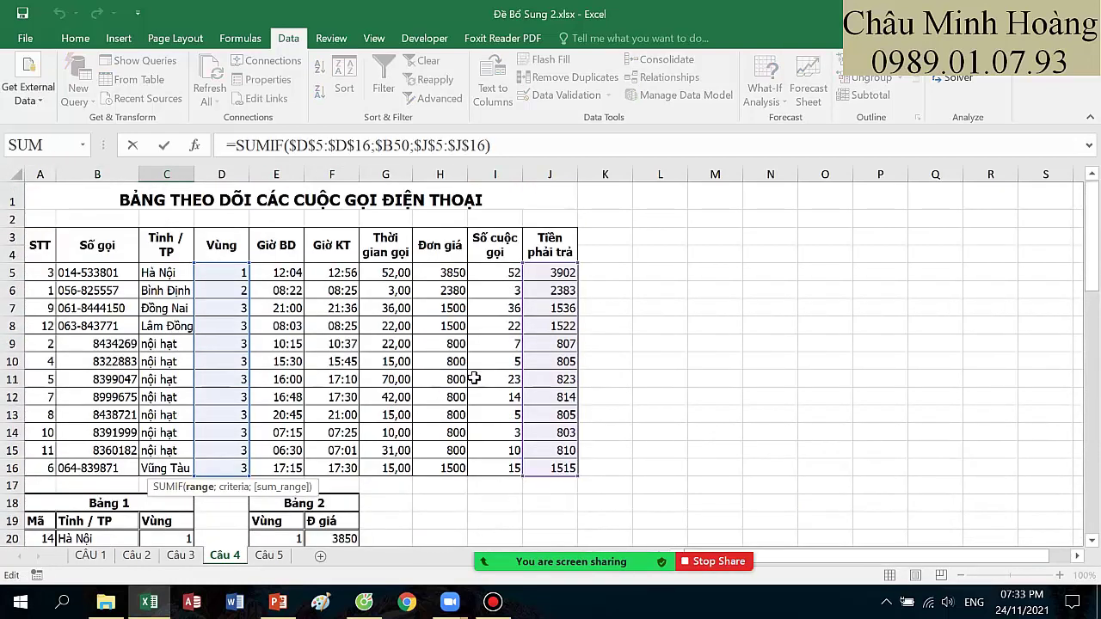
scroll(573, 387, down, 6)
scroll(430, 376, up, 6)
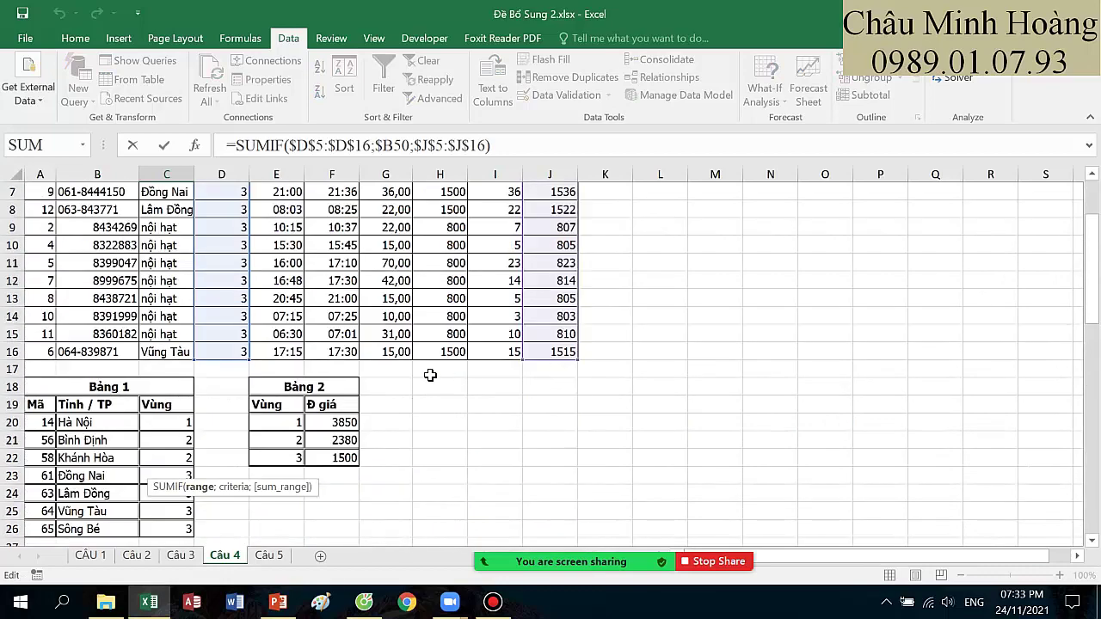
scroll(415, 376, down, 13)
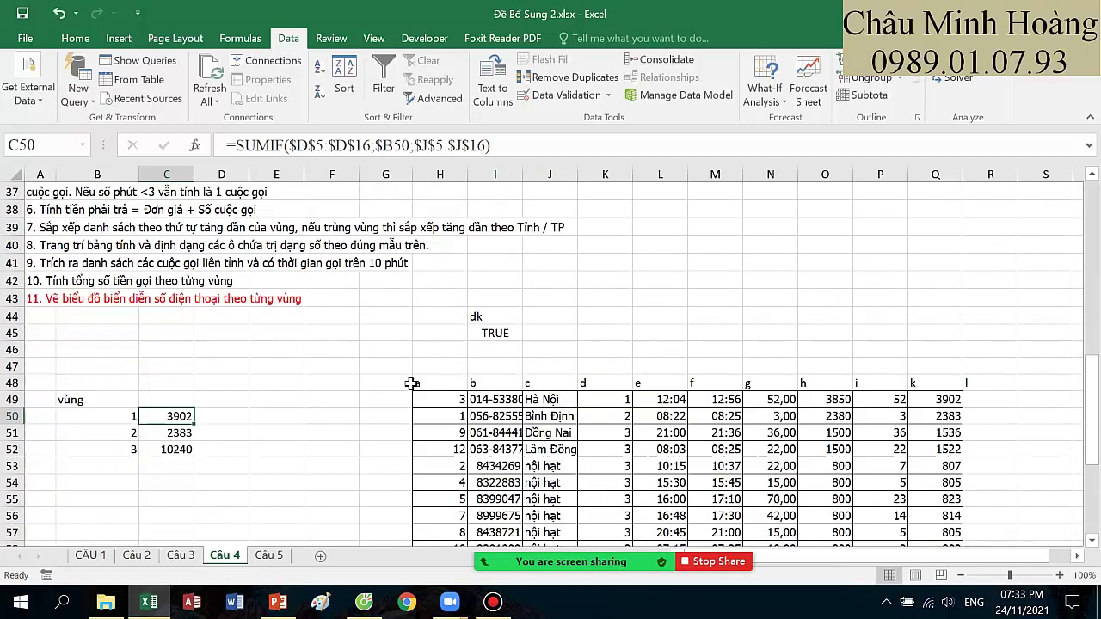
- Format the region summary B49:D52 in Times New Roman at size 20
click(225, 363)
drag(116, 361, 233, 393)
drag(121, 345, 230, 396)
click(75, 38)
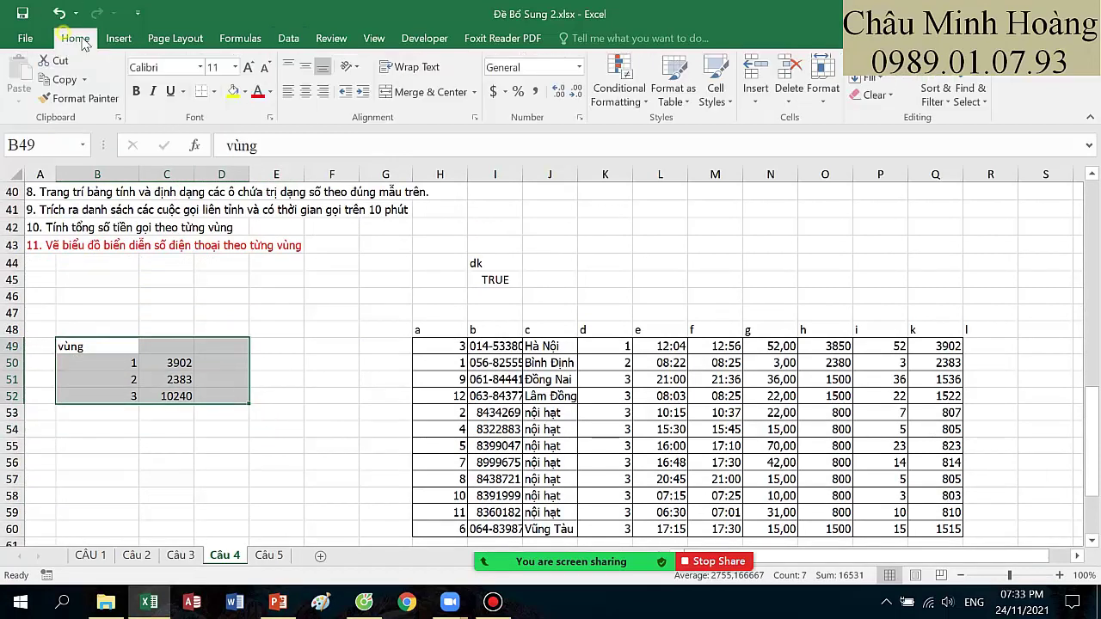
click(162, 68)
text(times)
key(Return)
click(217, 69)
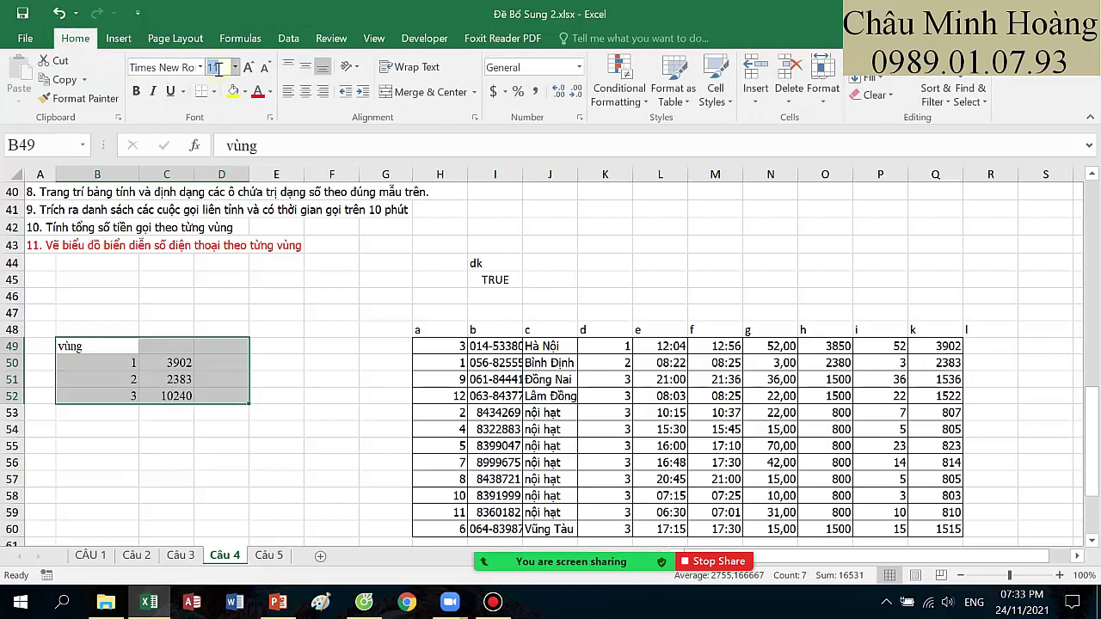
text(20)
key(Return)
- Enter the headers "tiền trả" in C49 and "số cuộc gọi" in D49, and widen columns C and D
click(171, 349)
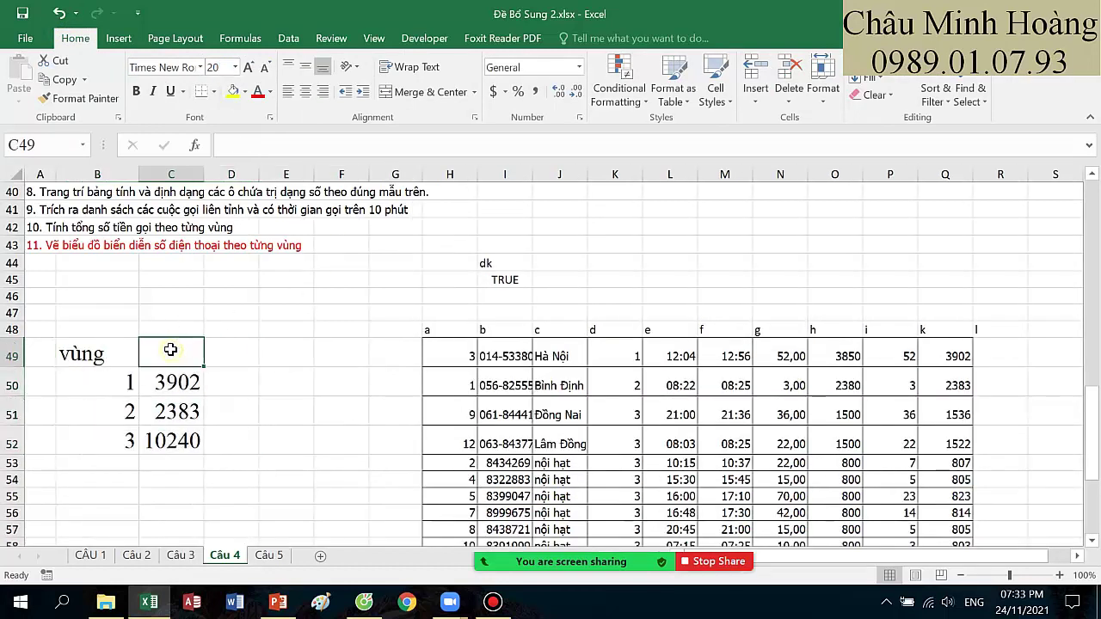
text(tiền t)
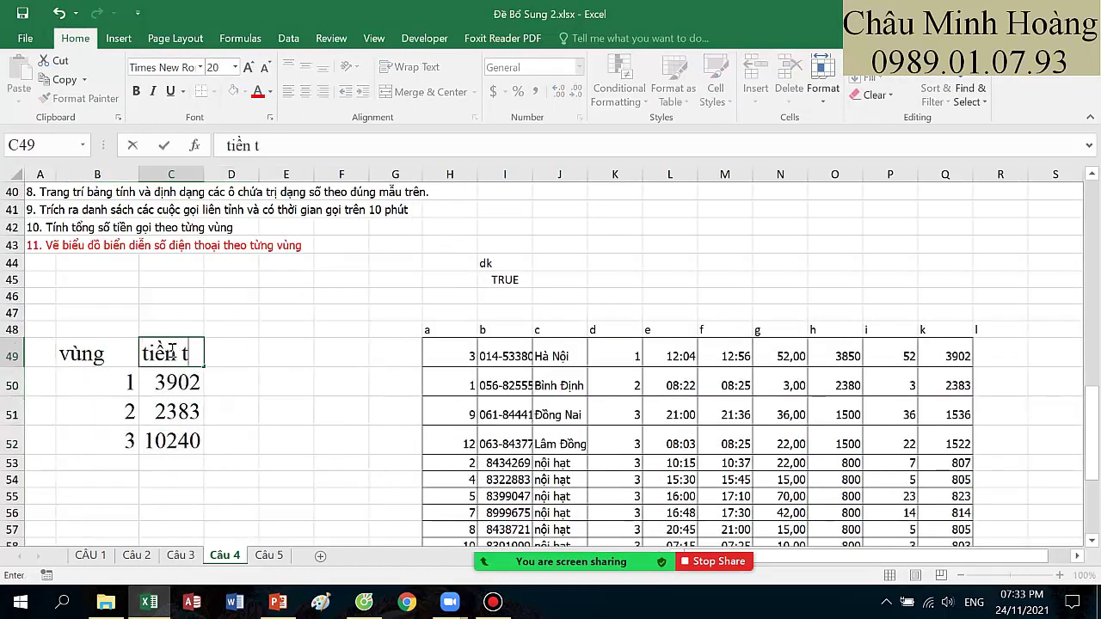
text(rả)
key(Tab)
text(số )
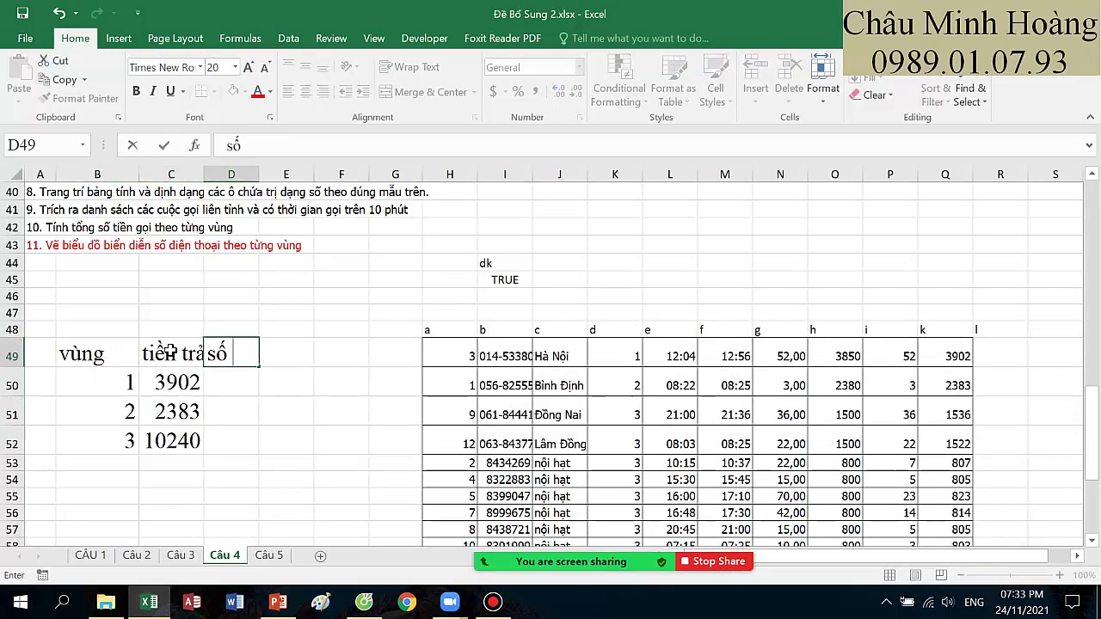
text(cuôc gọi)
key(Return)
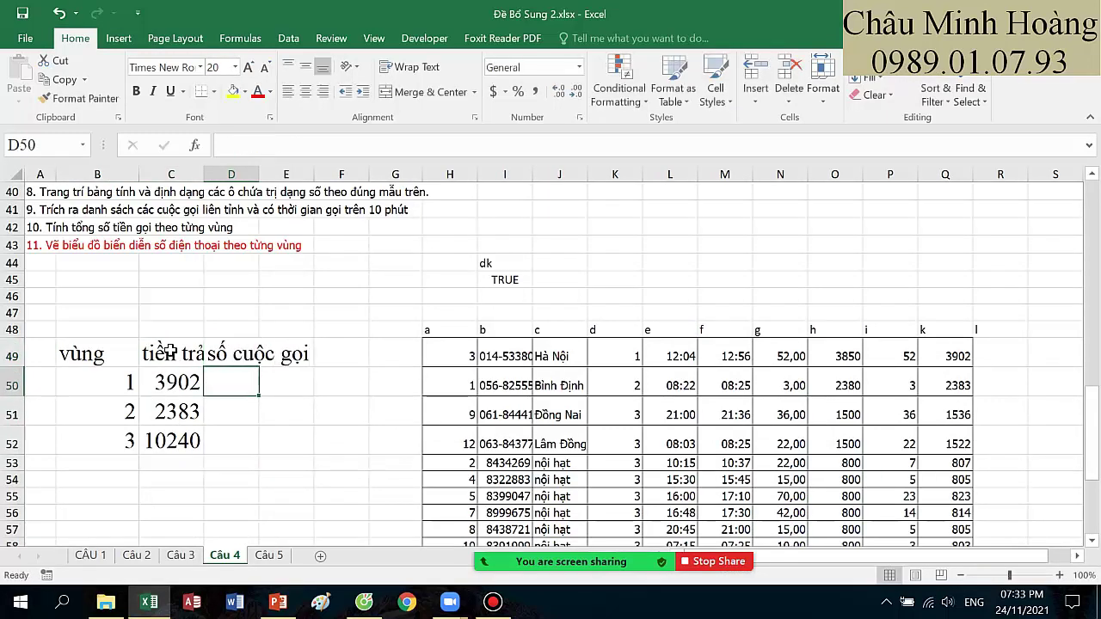
drag(203, 174, 328, 173)
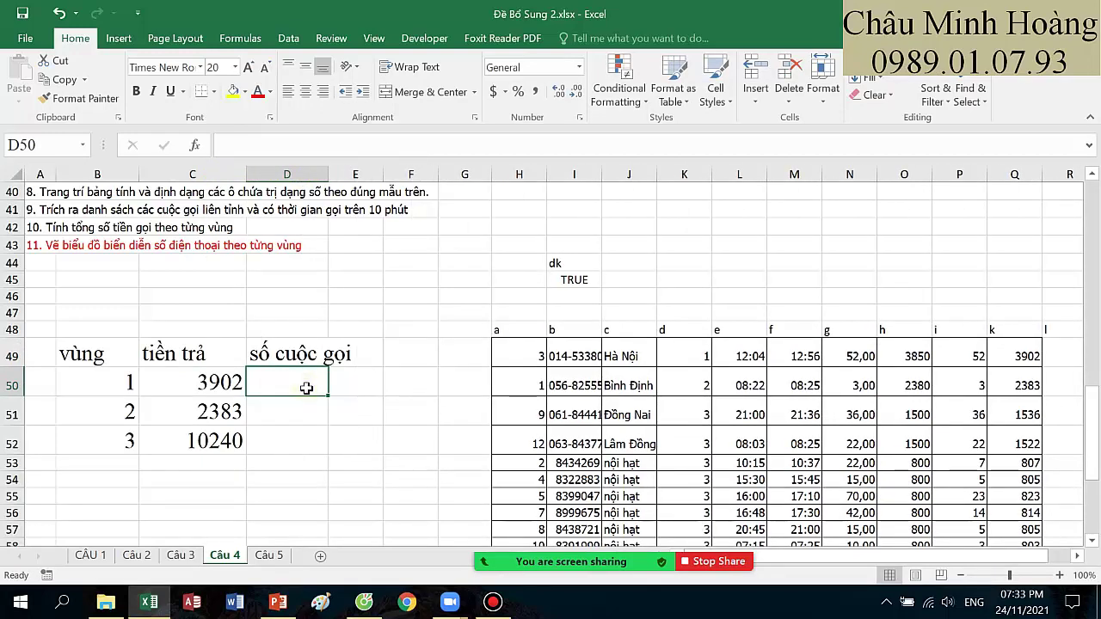
- Count the calls per region with =COUNTIF($D$5:$D$16;$B50) in D50 and fill the formula down to D52
text(=coun)
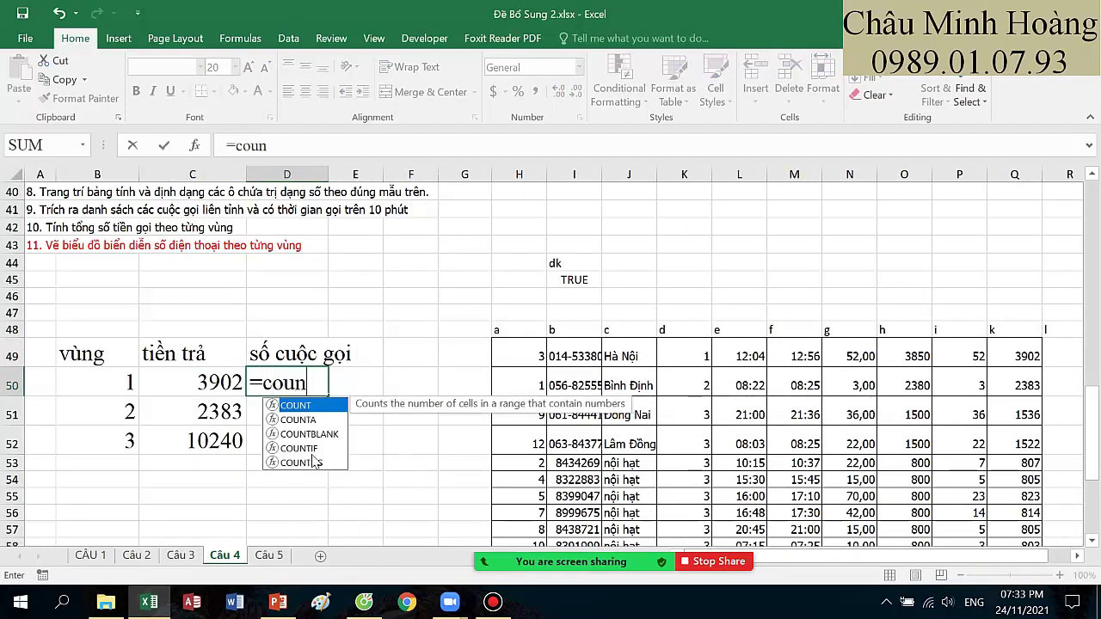
double_click(301, 448)
scroll(307, 394, up, 3)
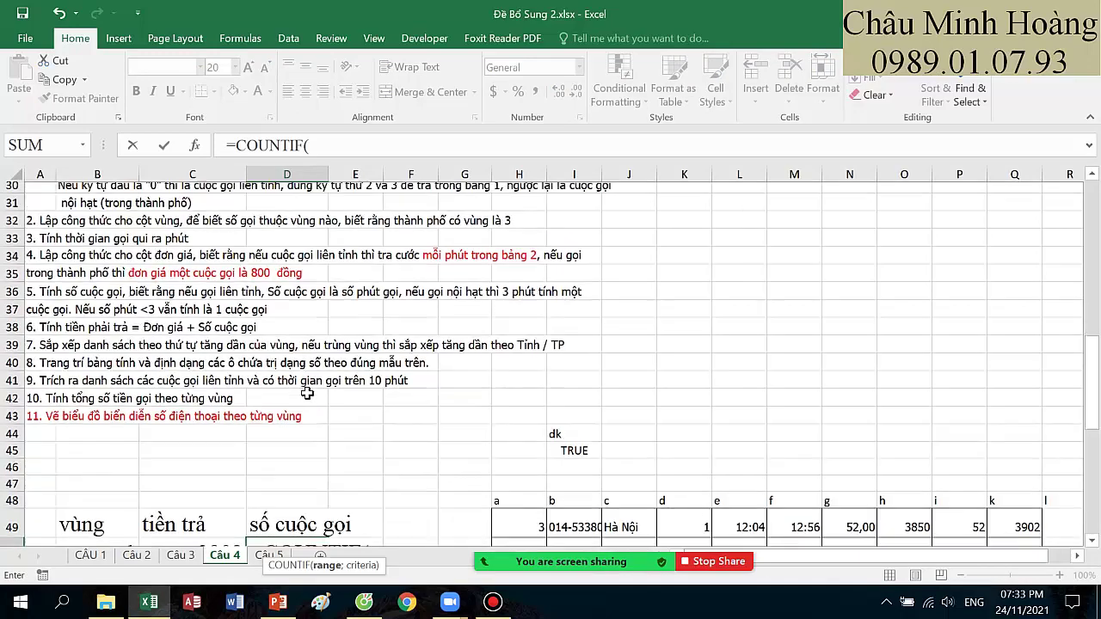
scroll(308, 393, up, 10)
drag(305, 274, 304, 465)
key(F4)
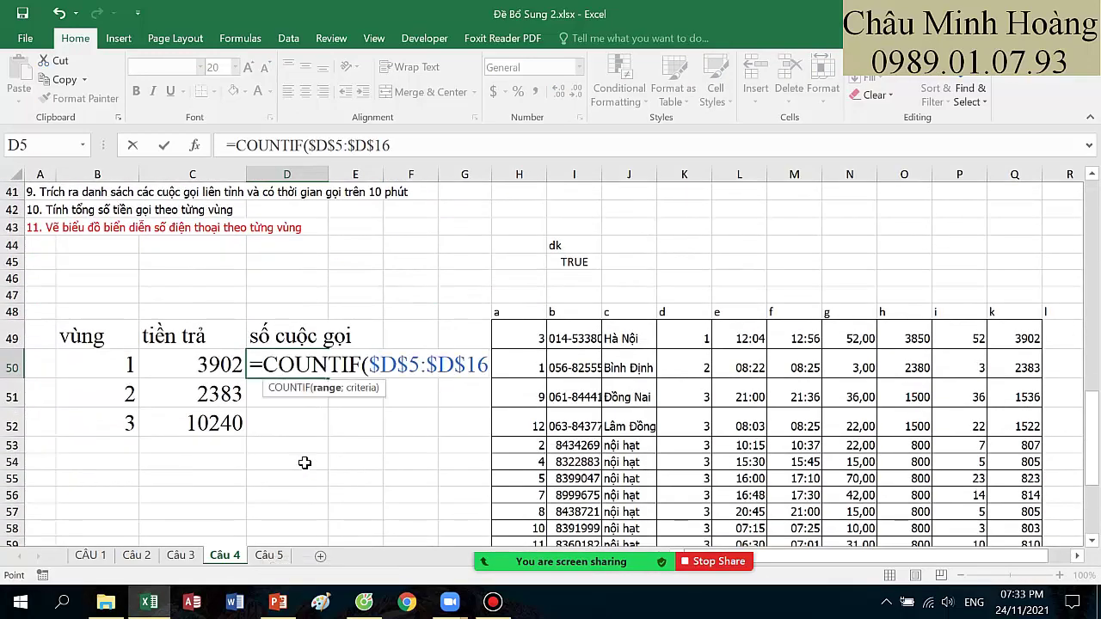
text(;)
click(106, 365)
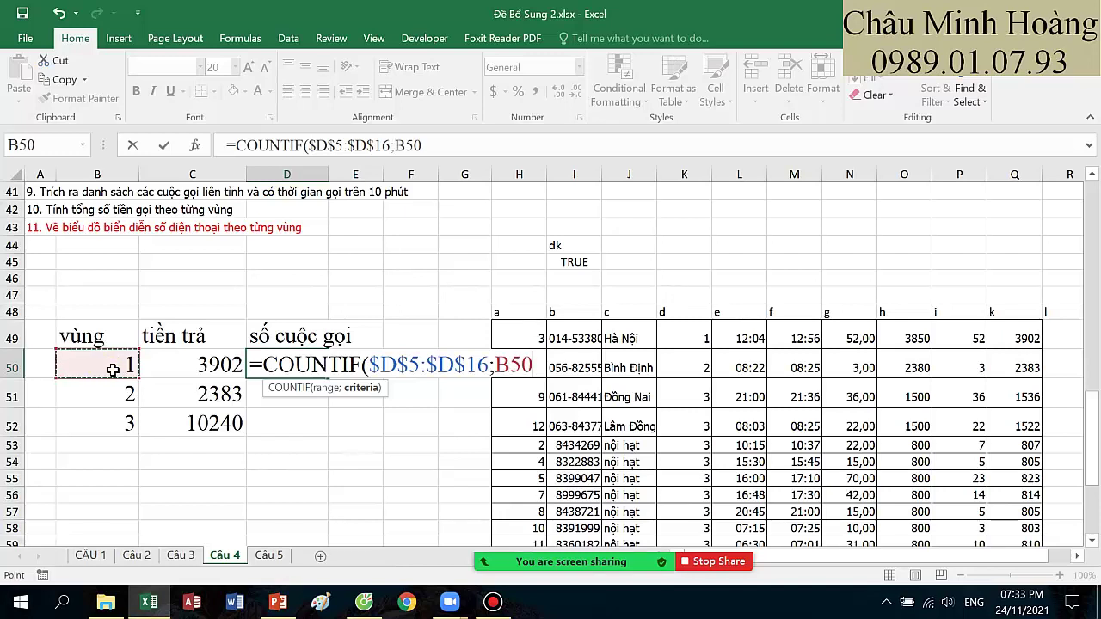
key(F4)
key(F4)
key(F4)
text())
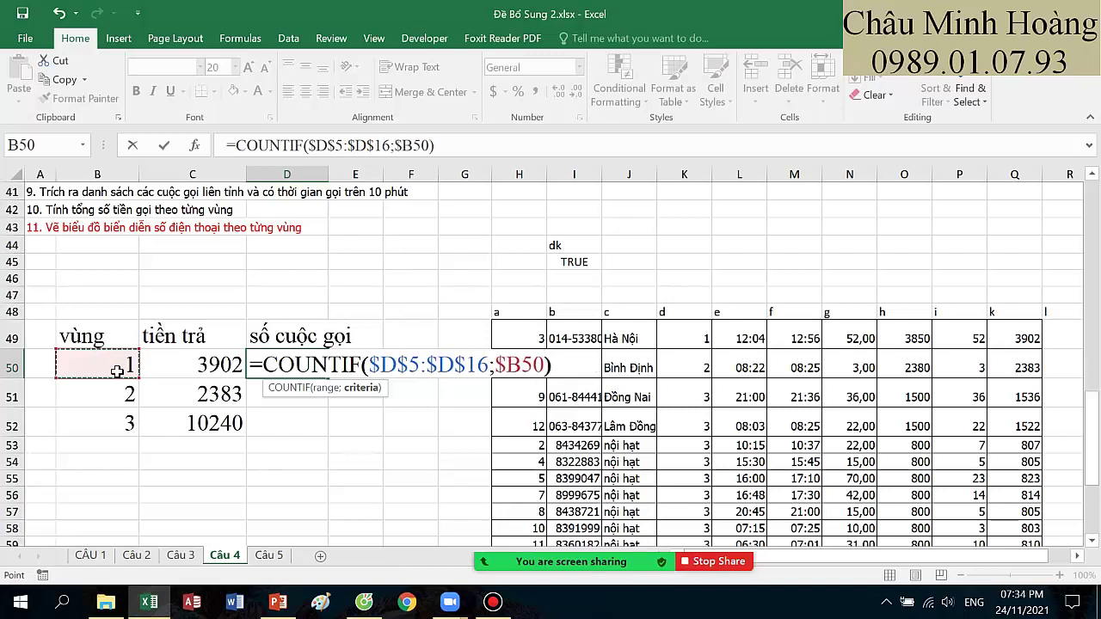
key(Return)
click(297, 364)
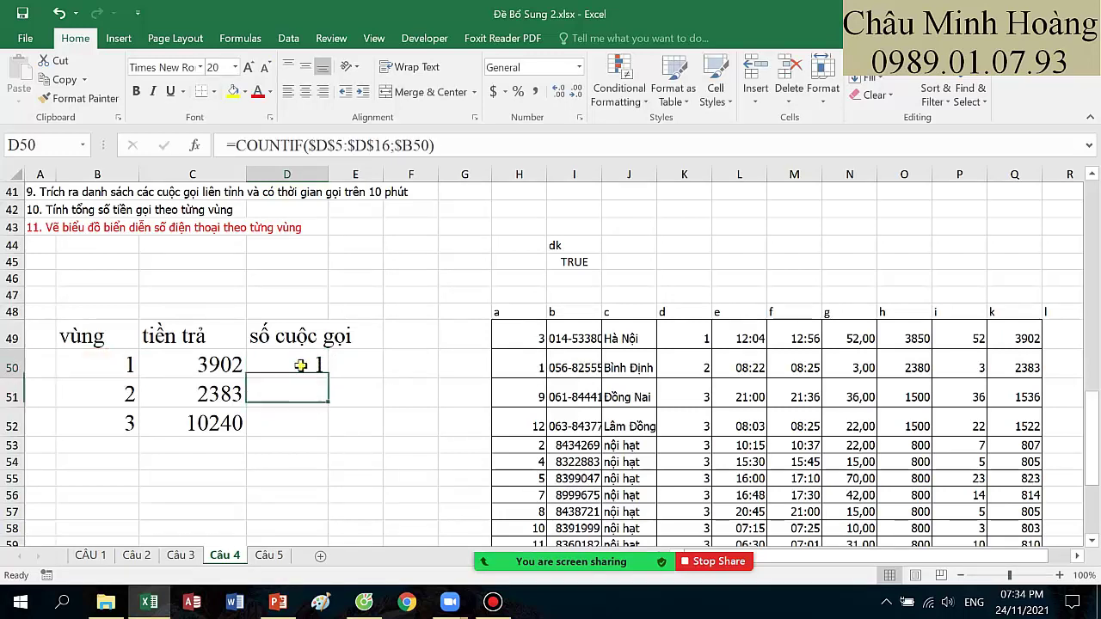
drag(328, 379, 295, 361)
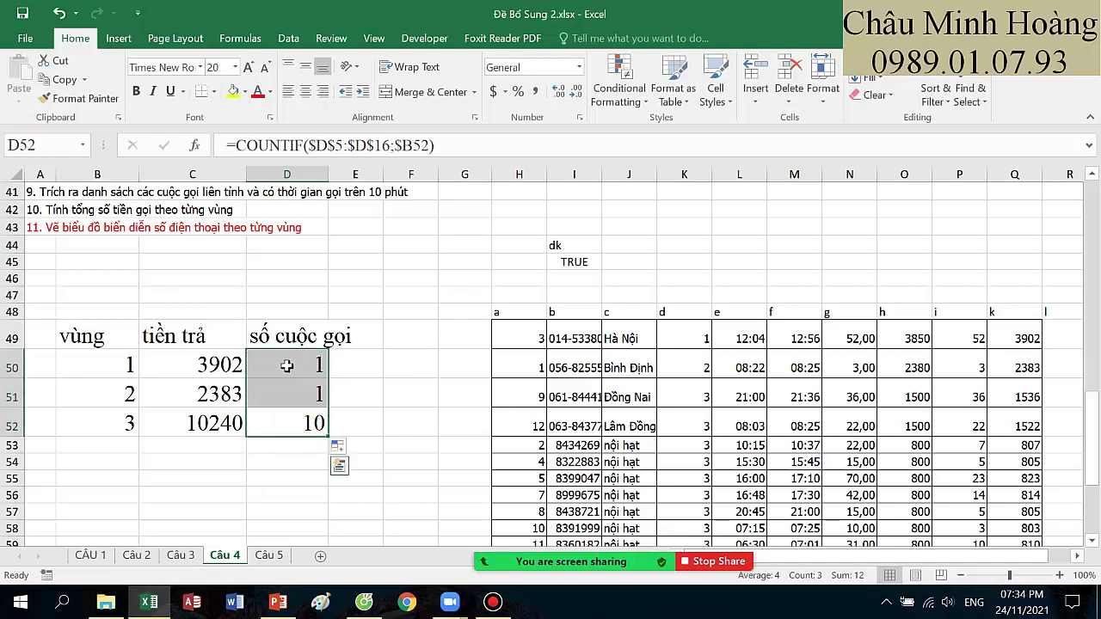
- Check the call counts against the Vùng column of the call table by highlighting D9:D15
scroll(303, 361, up, 3)
scroll(304, 361, up, 10)
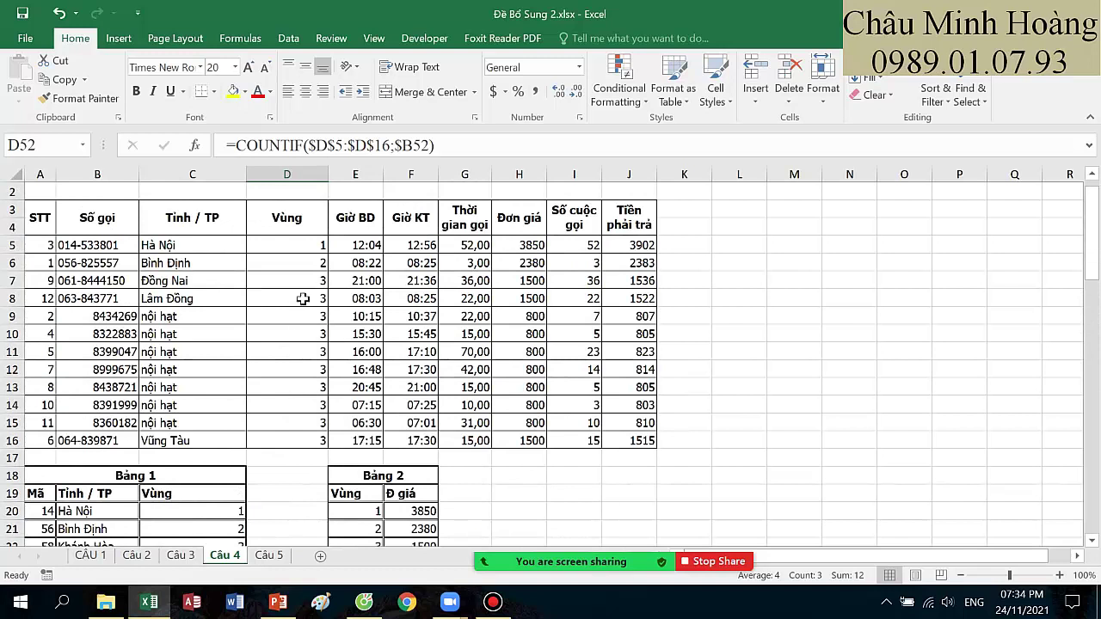
drag(292, 317, 288, 422)
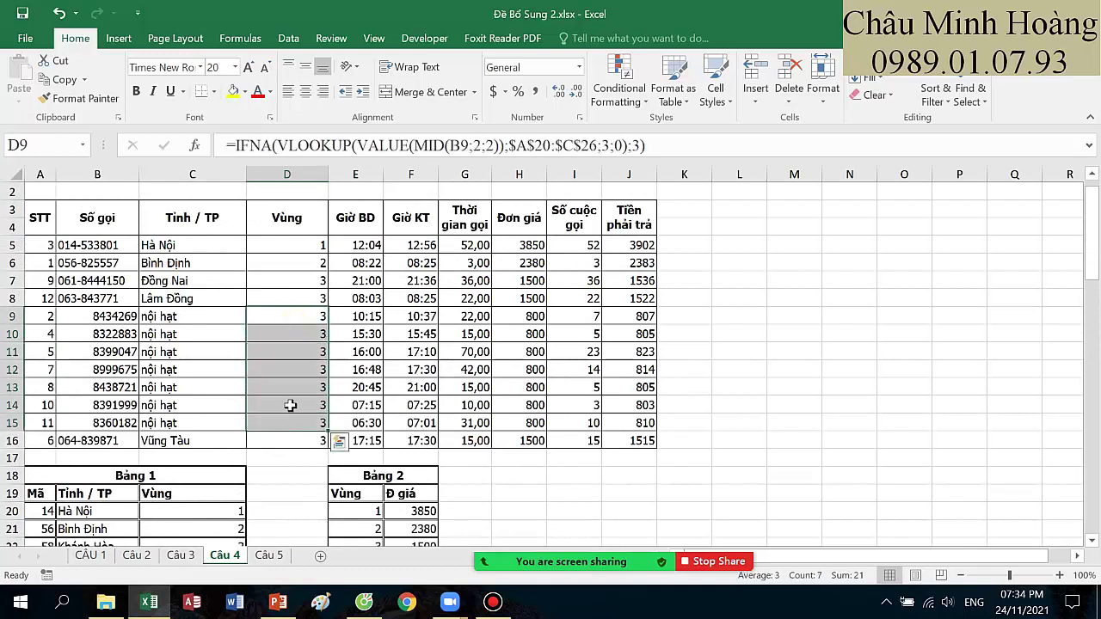
- Examine the IFNA and VLOOKUP parts of the region formula in D5, leaving the formula as it is
click(297, 247)
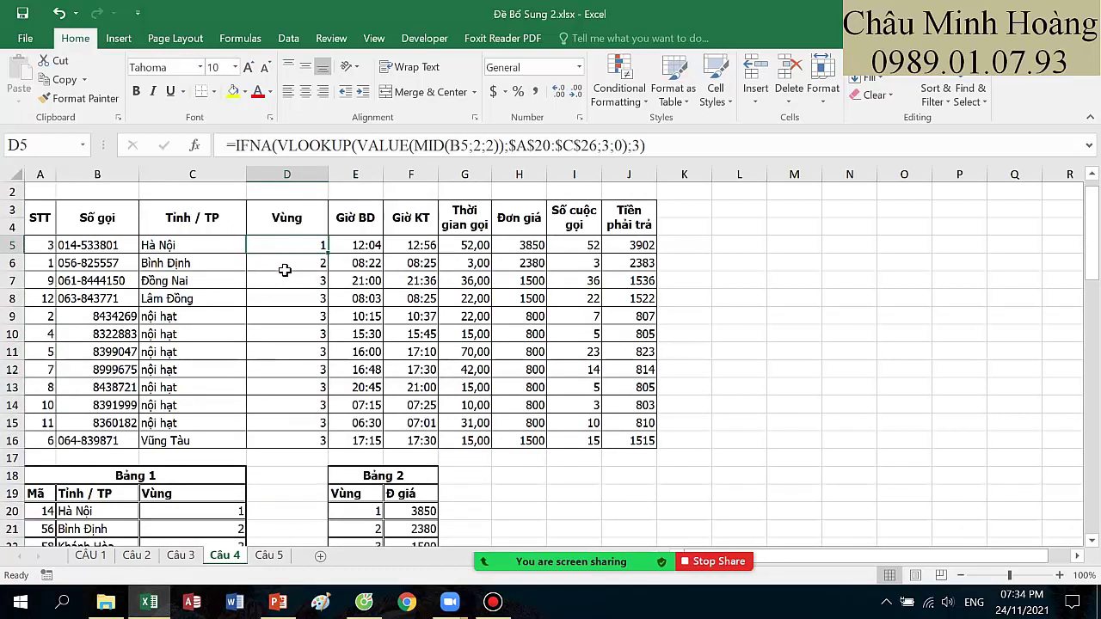
scroll(317, 351, down, 12)
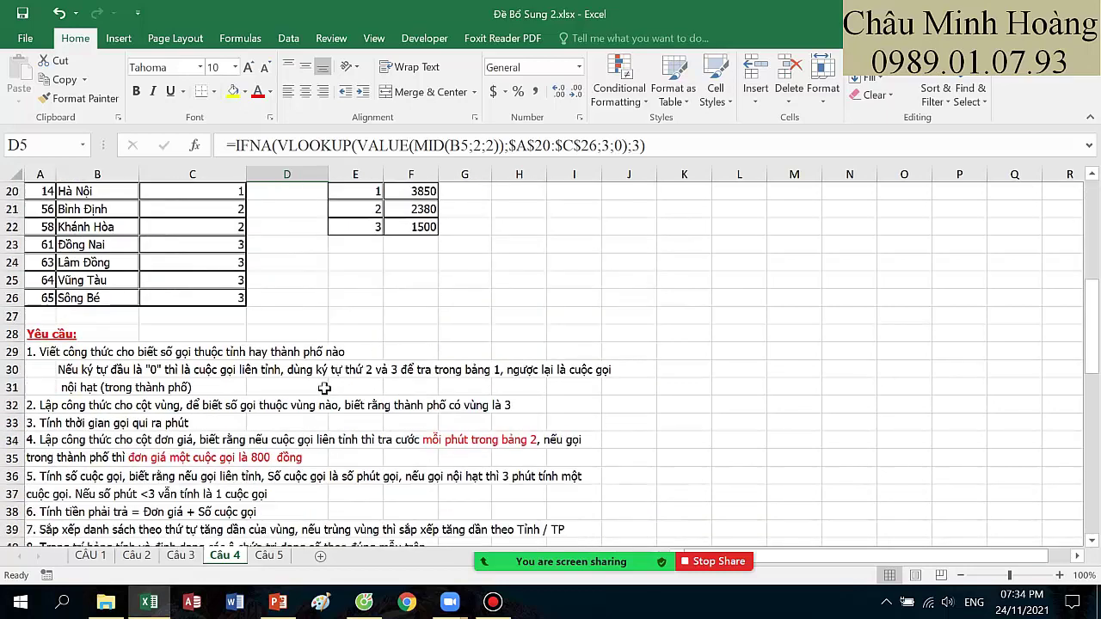
scroll(318, 362, up, 11)
scroll(317, 353, up, 2)
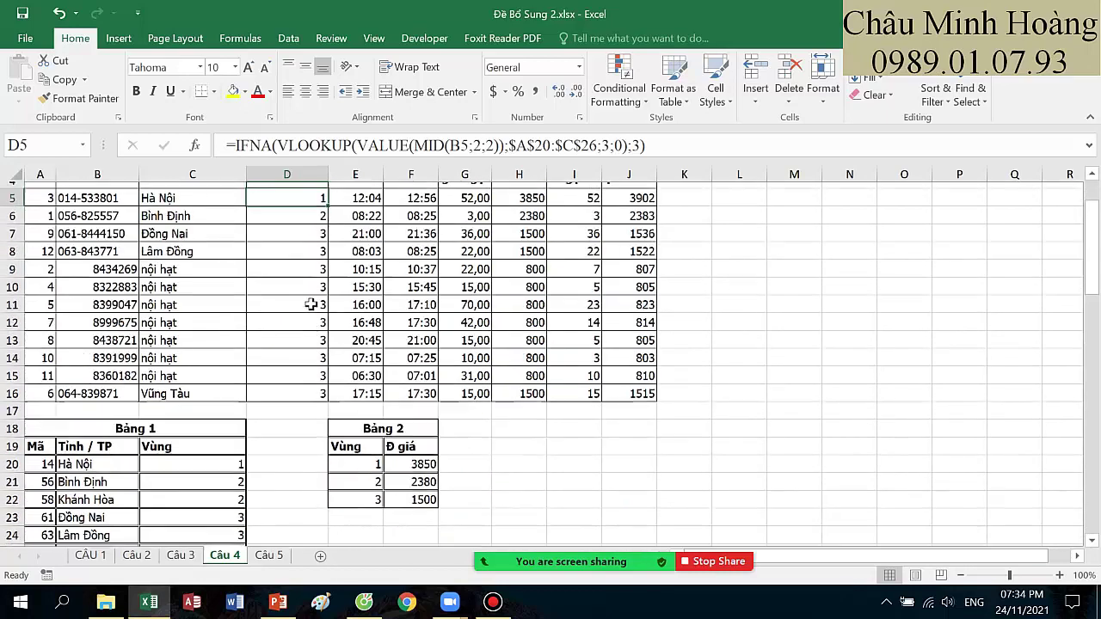
double_click(295, 272)
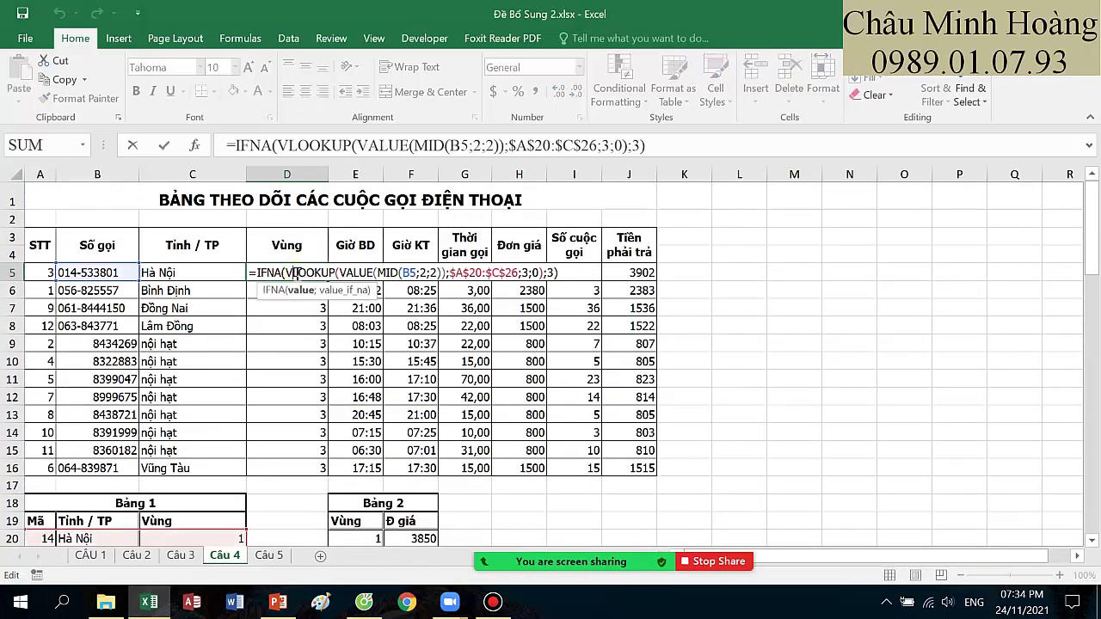
double_click(301, 272)
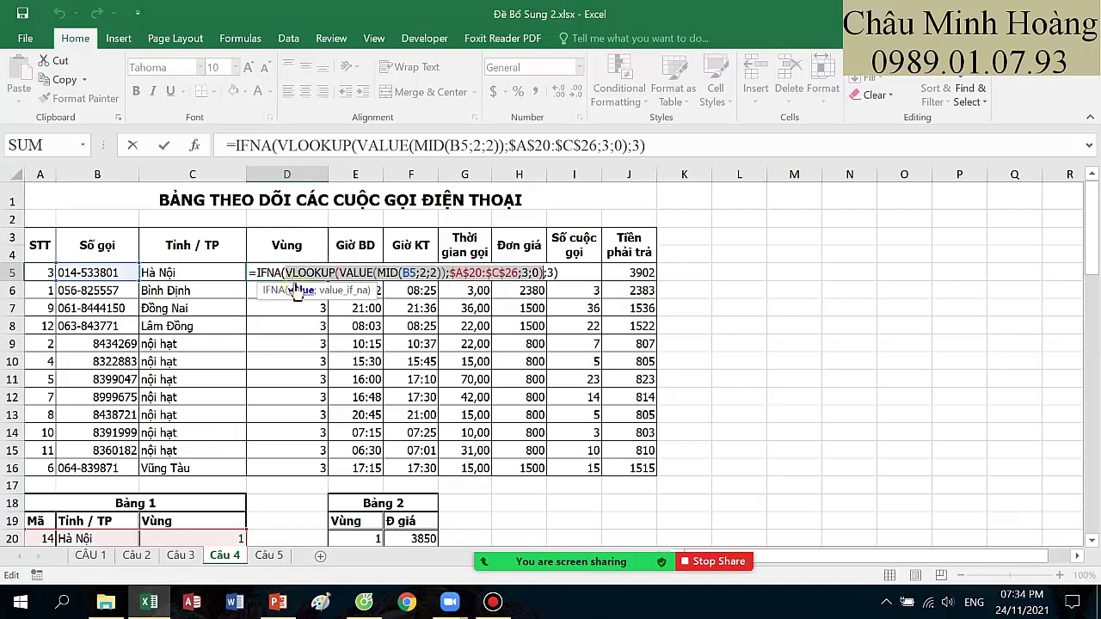
click(303, 271)
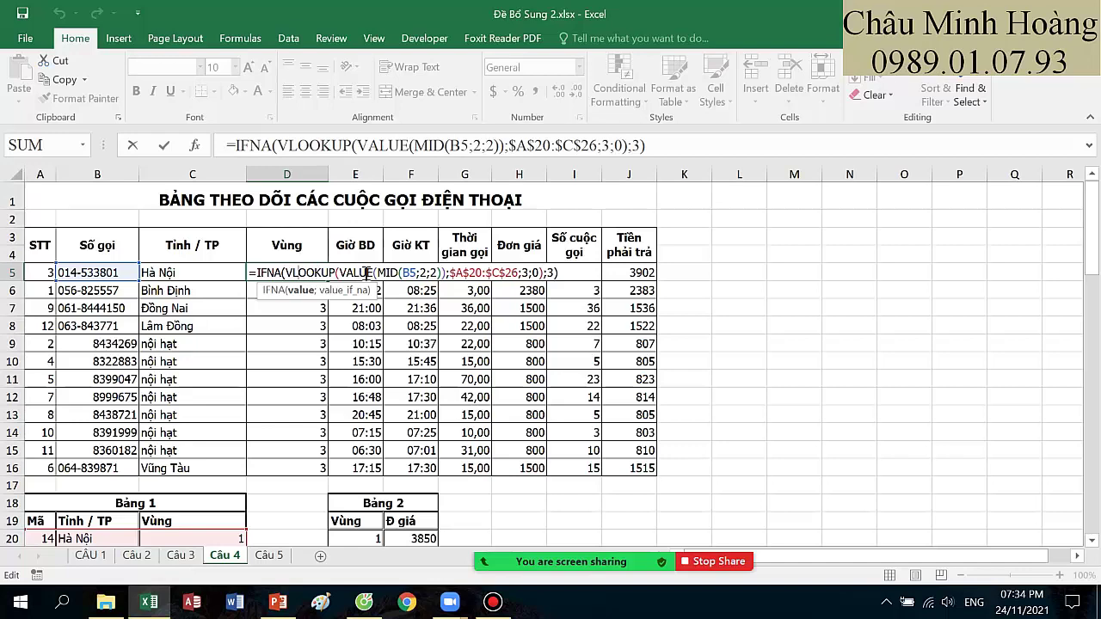
key(ctrl+Return)
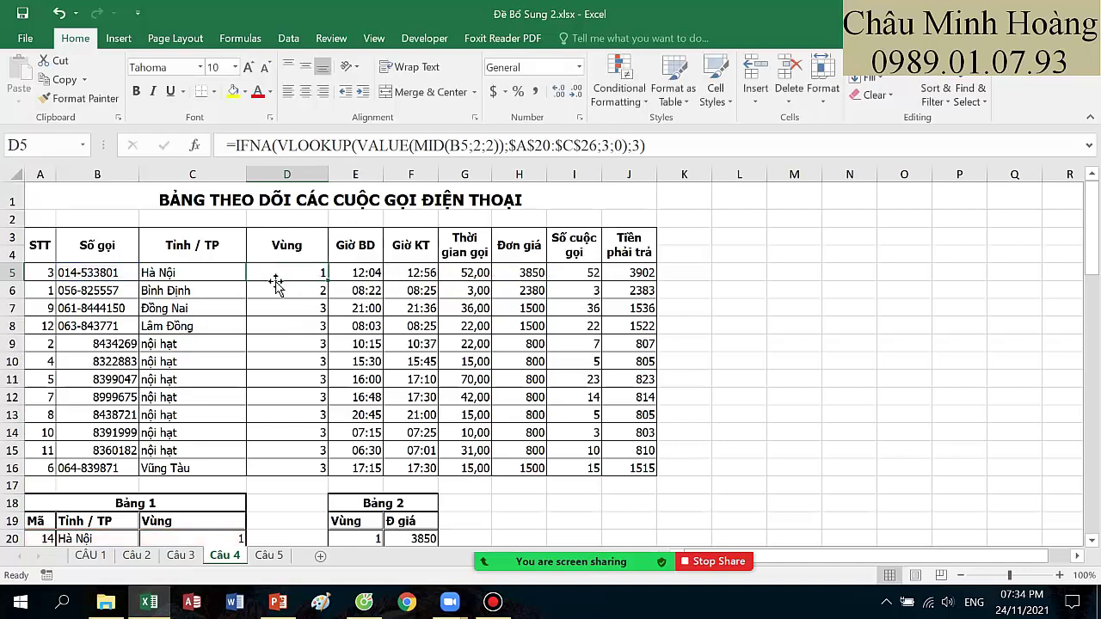
- Read requirements 1 and 2 on identifying a call's province and region, highlighting the rule in row 30
scroll(275, 284, down, 7)
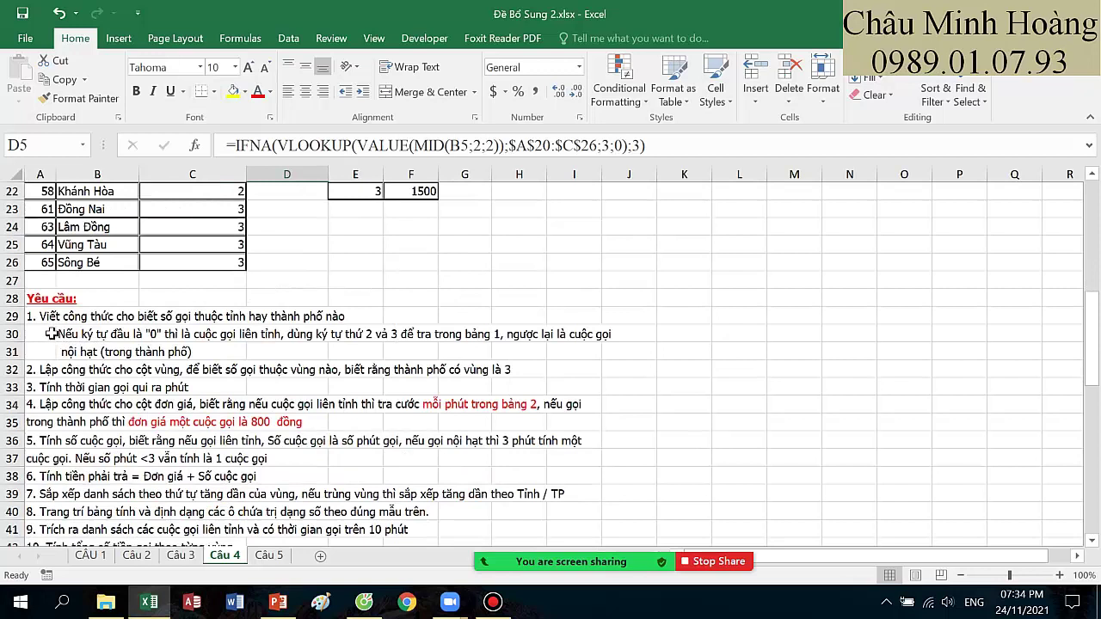
drag(52, 334, 414, 369)
drag(82, 406, 299, 389)
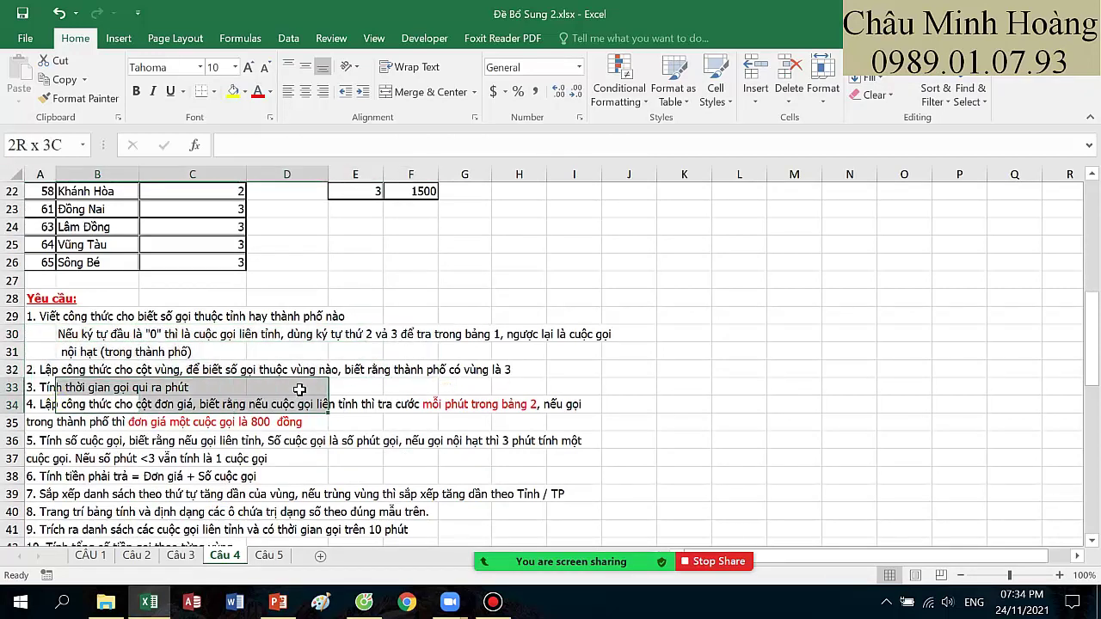
drag(79, 337, 290, 336)
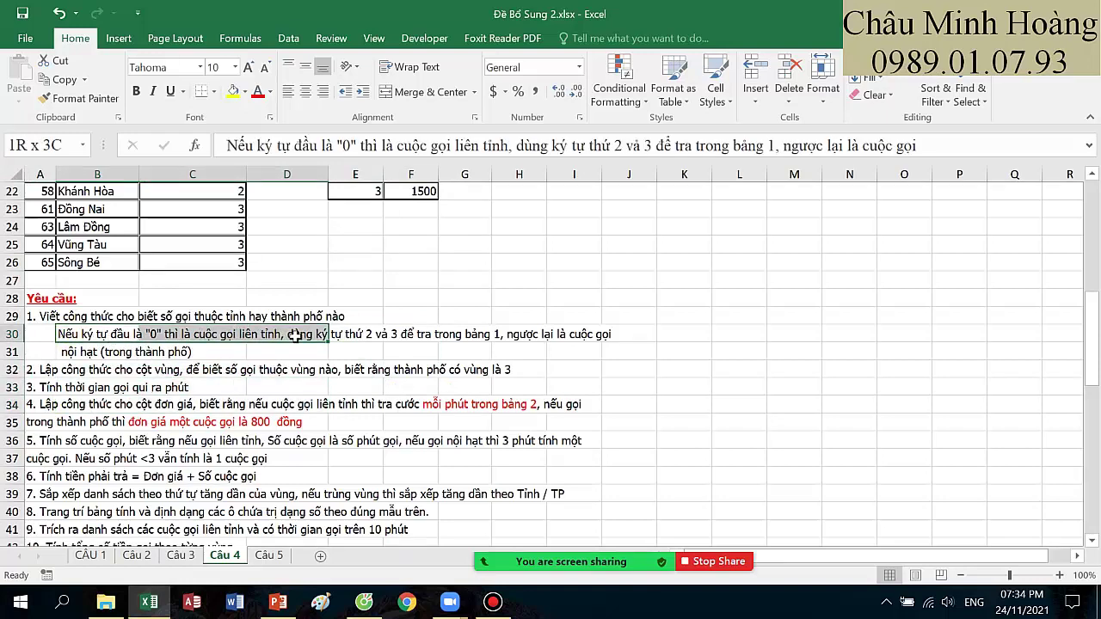
- Examine the Tỉnh / TP formulas in C5:C11 against the province rule written in row 30
drag(303, 338, 325, 348)
scroll(249, 323, up, 7)
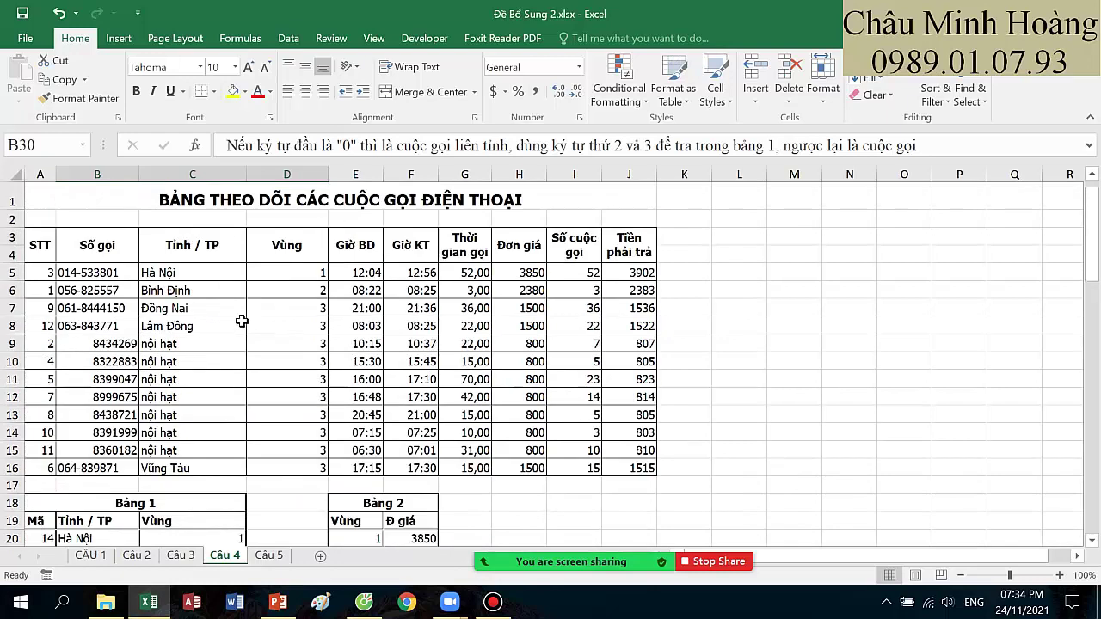
click(207, 285)
key(Down)
key(Down)
key(Down)
key(Down)
key(Down)
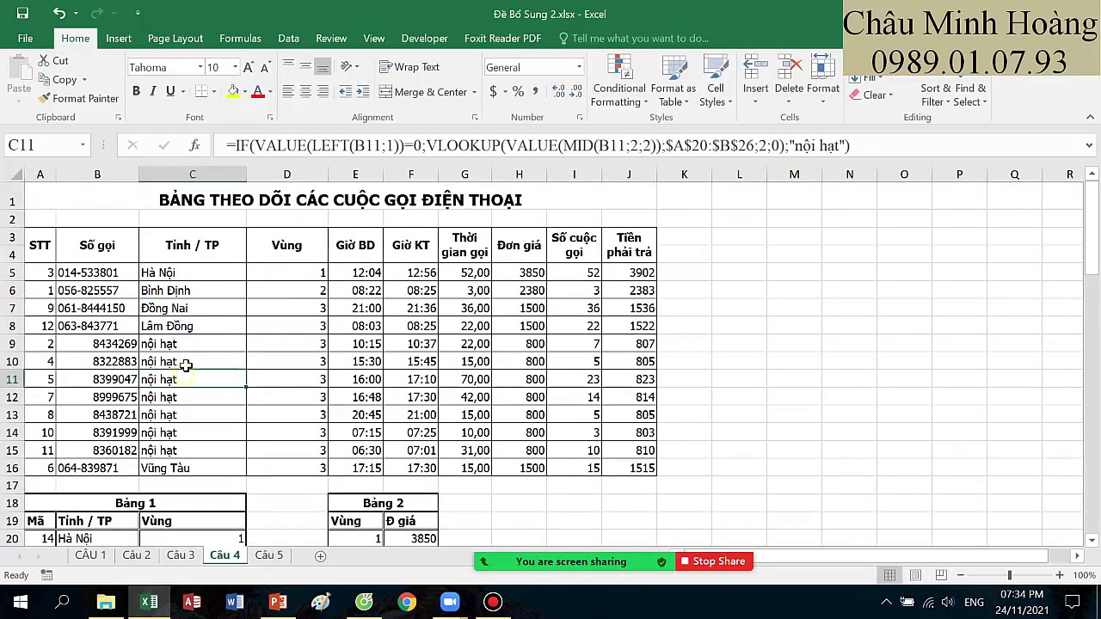
click(194, 275)
scroll(215, 345, down, 7)
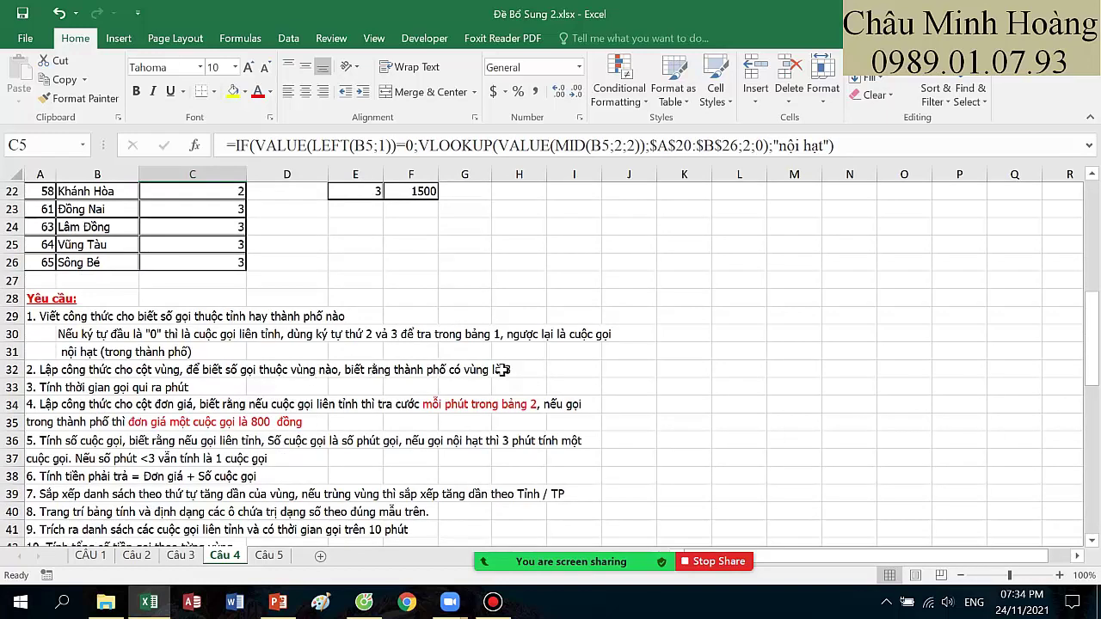
- Compare requirement 2 in row 32 with the local calls in C9:D15 and the lookup table Bảng 1 in A20:C26
drag(502, 369, 32, 370)
scroll(283, 358, up, 2)
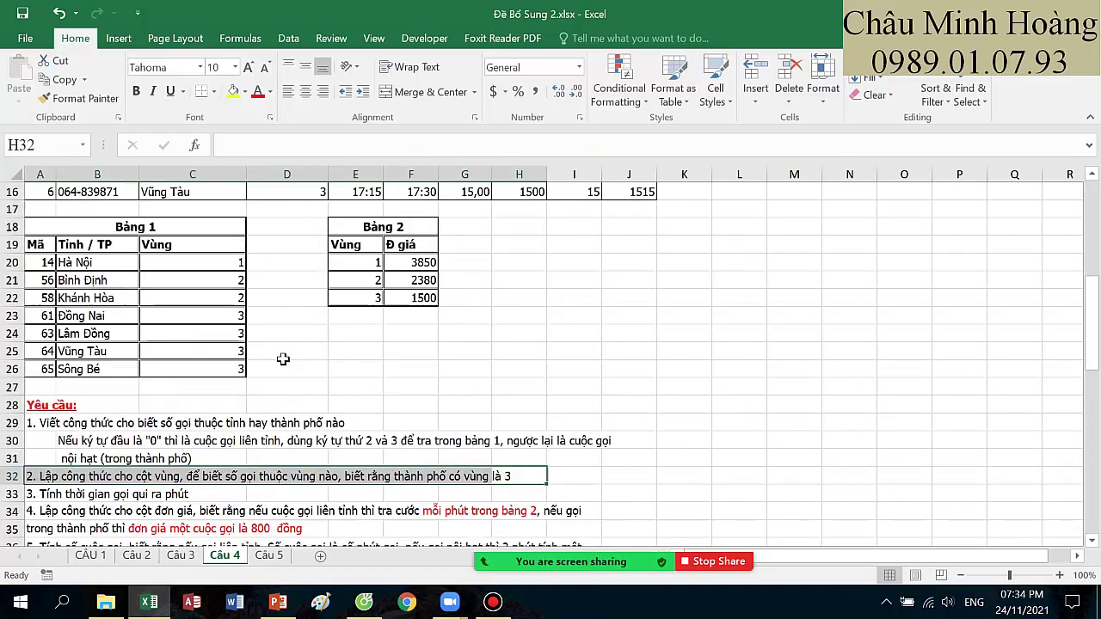
scroll(283, 359, up, 3)
drag(198, 234, 186, 333)
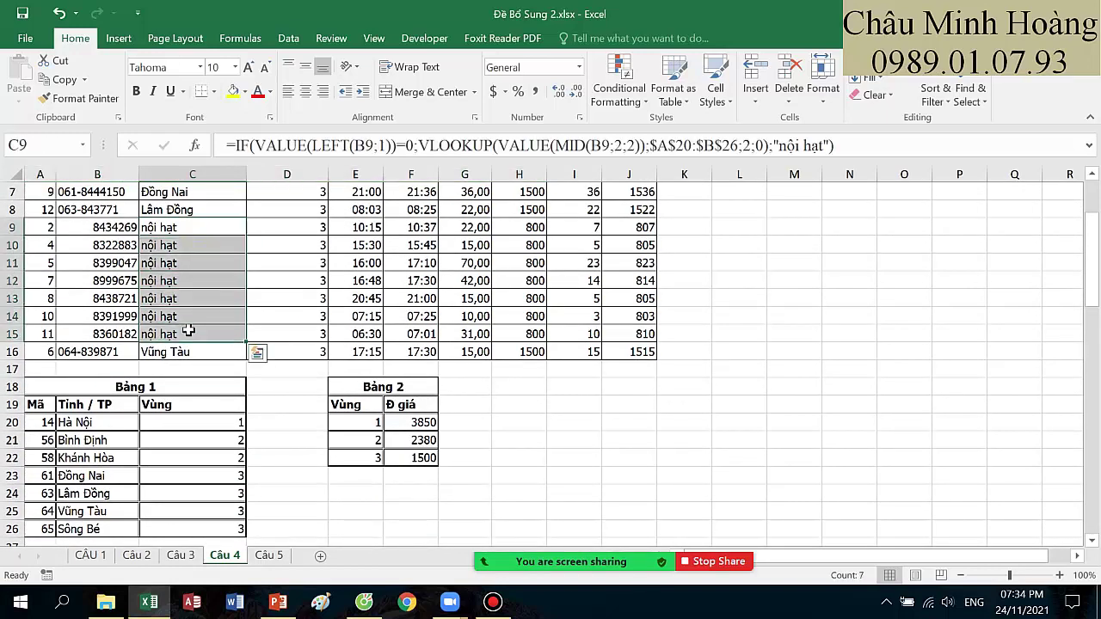
scroll(176, 344, down, 4)
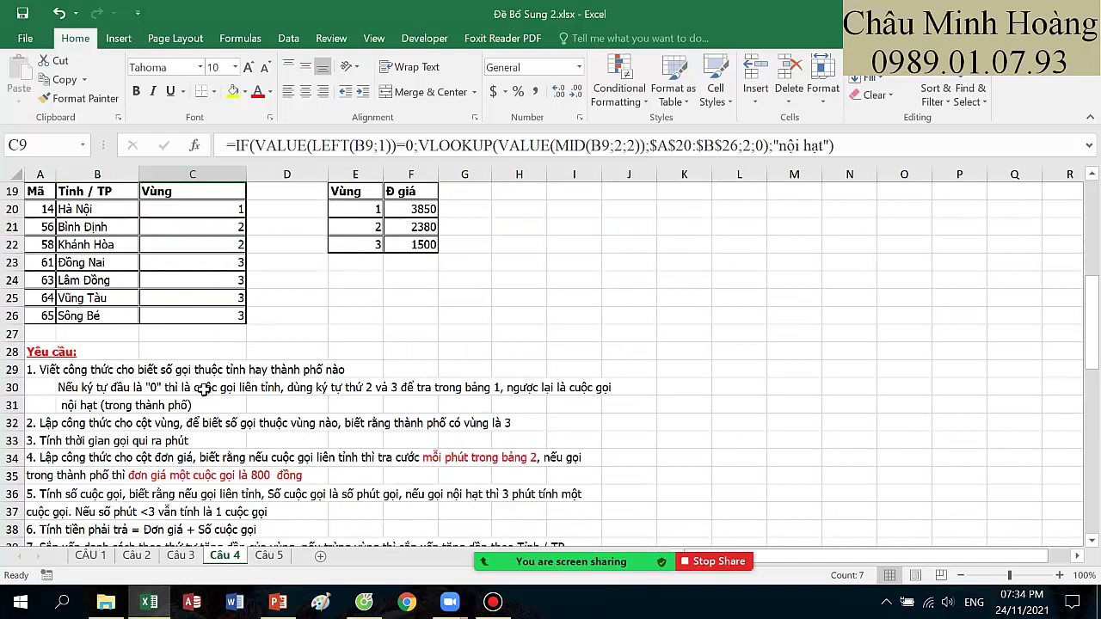
scroll(184, 361, up, 4)
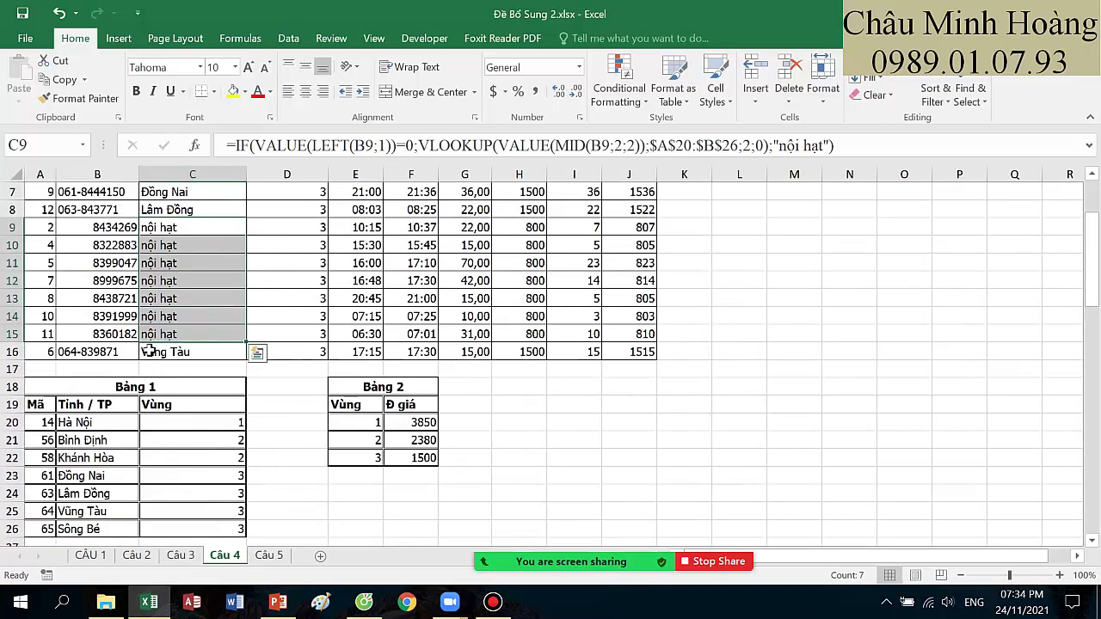
drag(193, 226, 305, 337)
scroll(308, 310, up, 2)
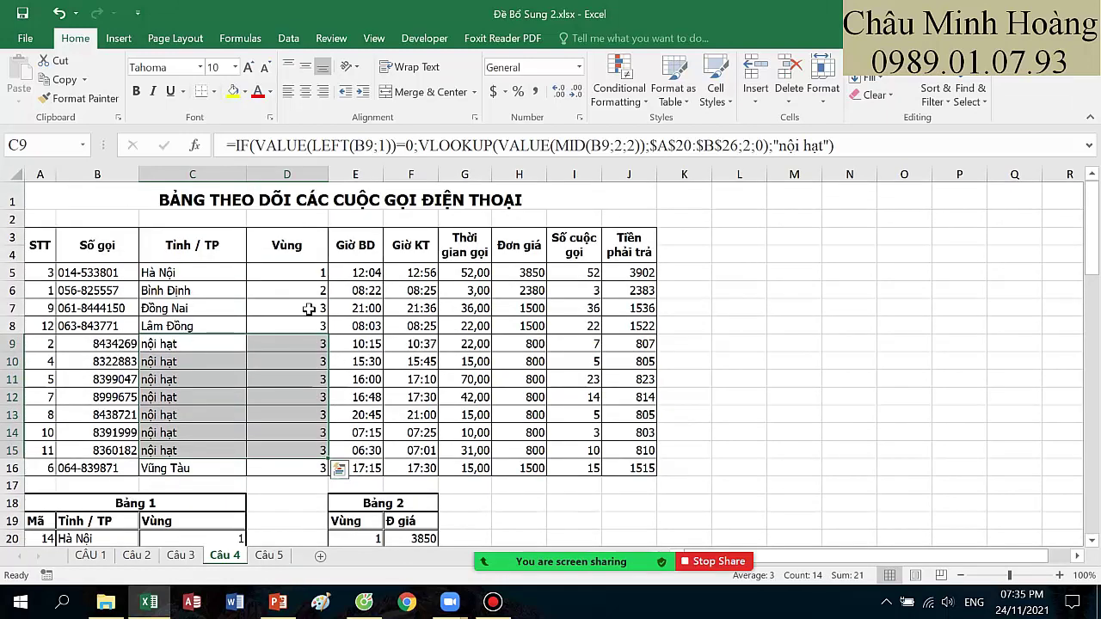
scroll(307, 309, down, 3)
scroll(307, 310, down, 1)
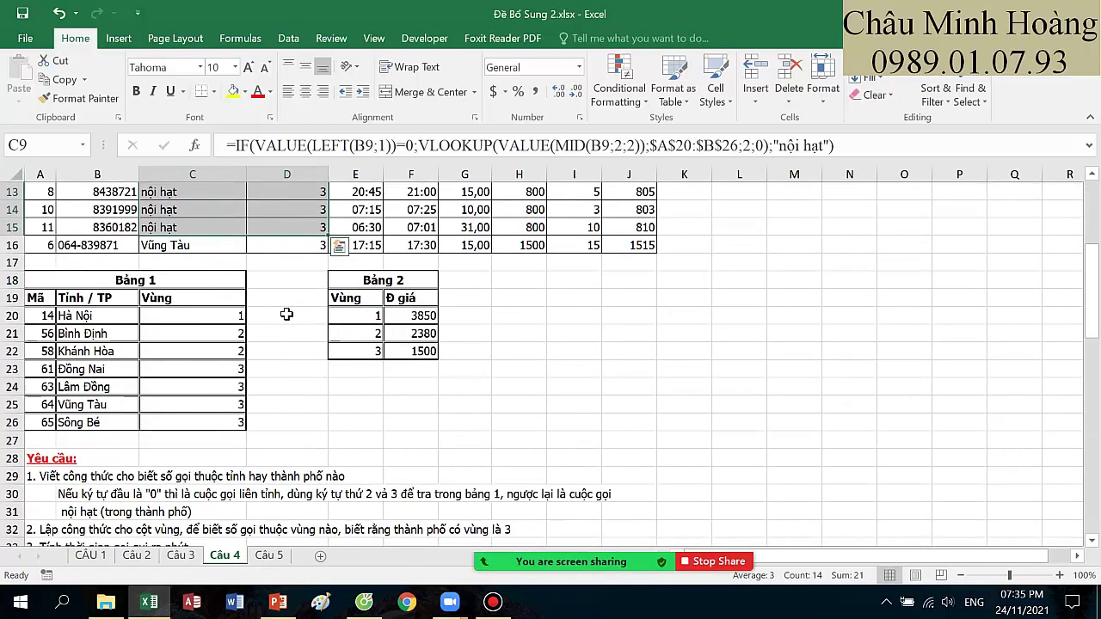
drag(47, 316, 222, 424)
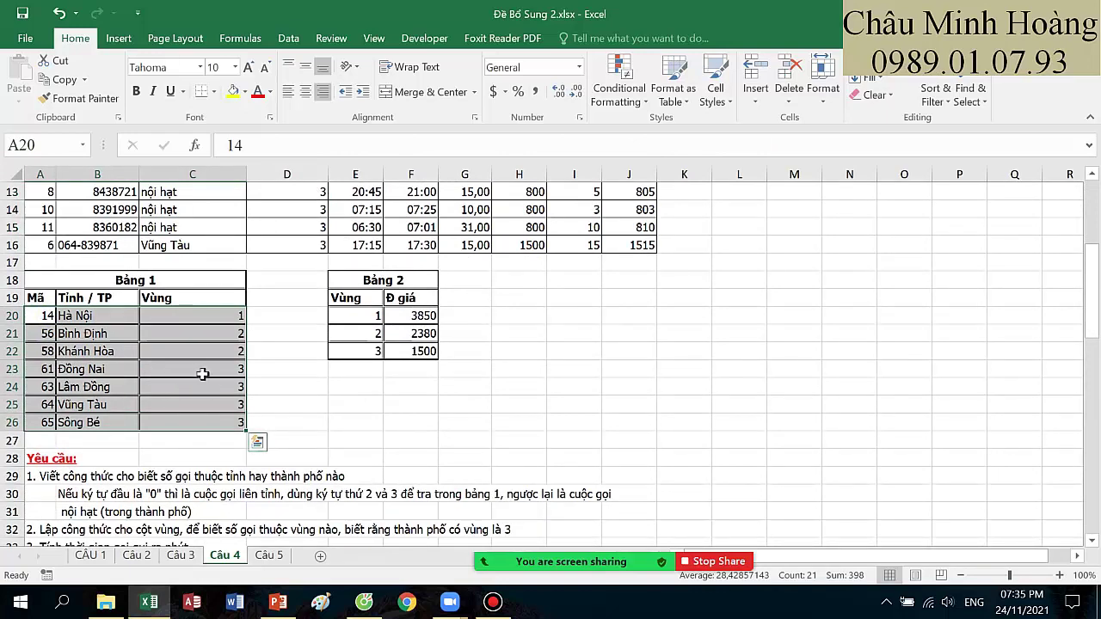
- Examine the value and value_if_na arguments of the IFNA region formula in D5, leaving the formula as it is
scroll(211, 365, up, 1)
scroll(211, 365, up, 3)
drag(302, 275, 301, 288)
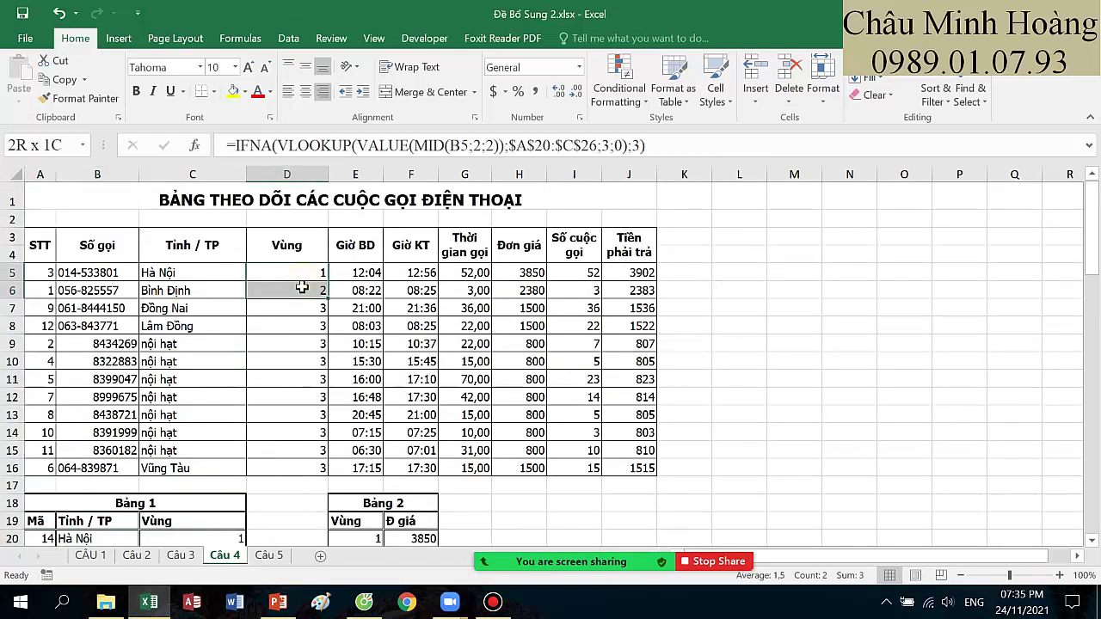
click(300, 273)
double_click(301, 274)
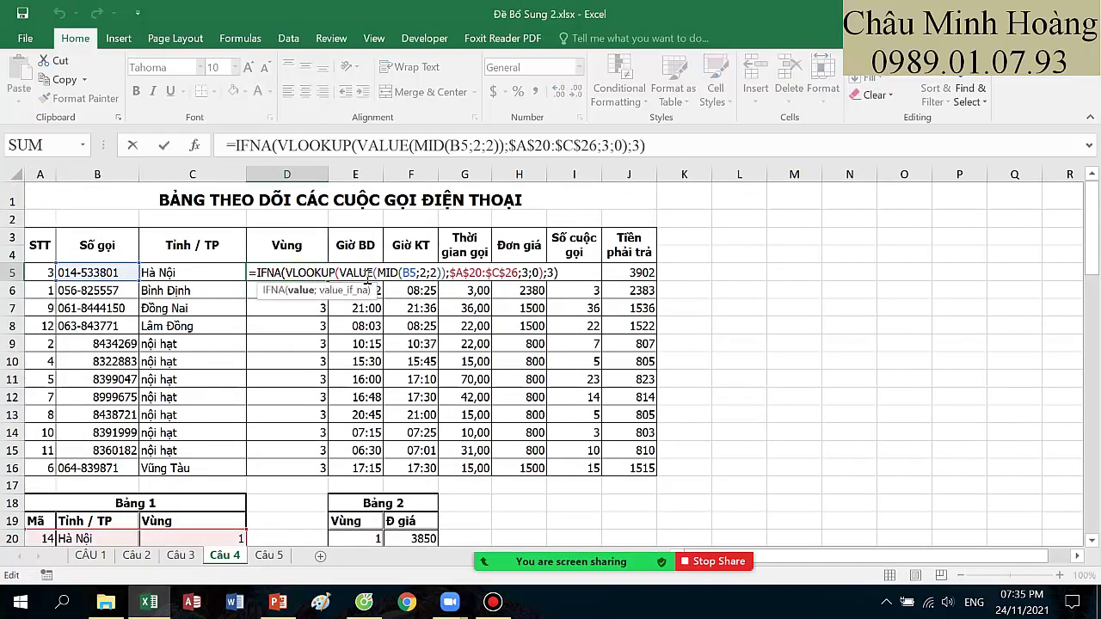
scroll(258, 327, down, 2)
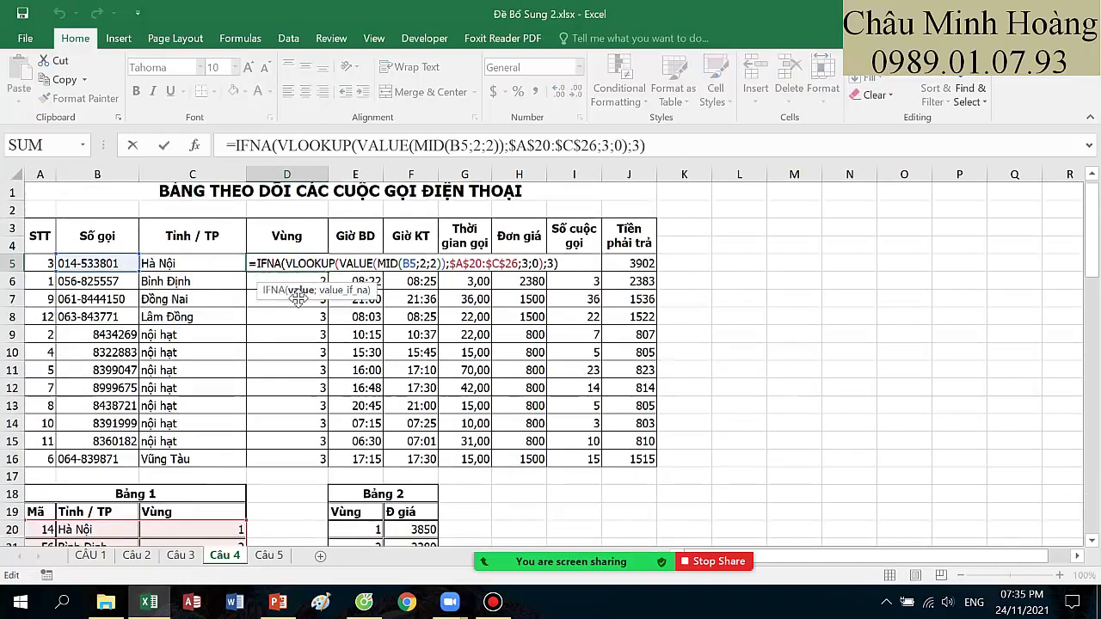
scroll(76, 406, up, 2)
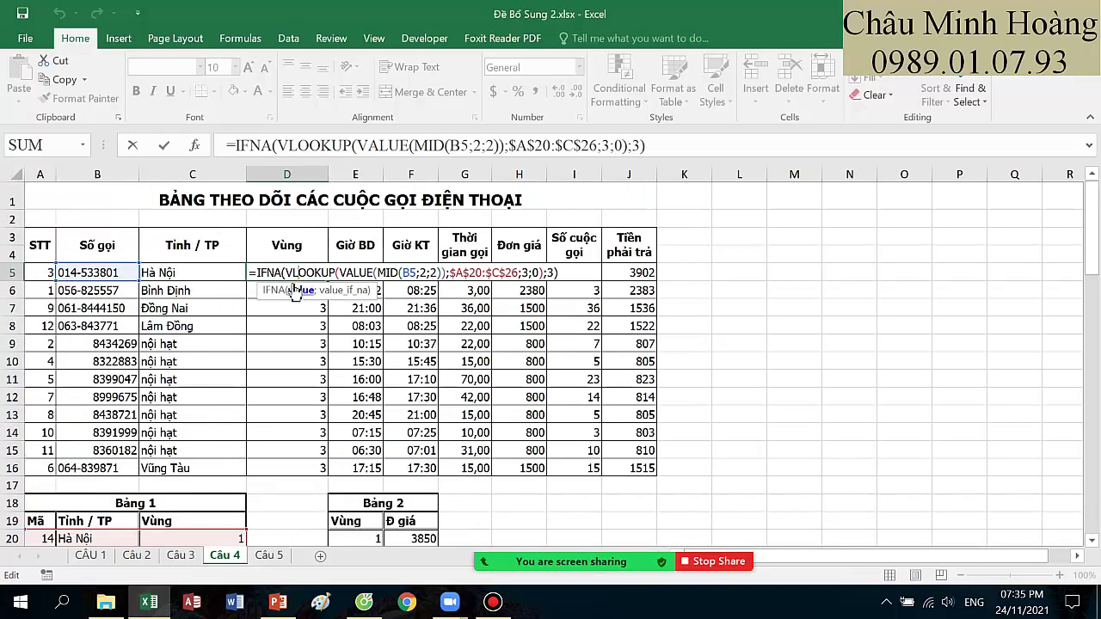
scroll(99, 394, down, 3)
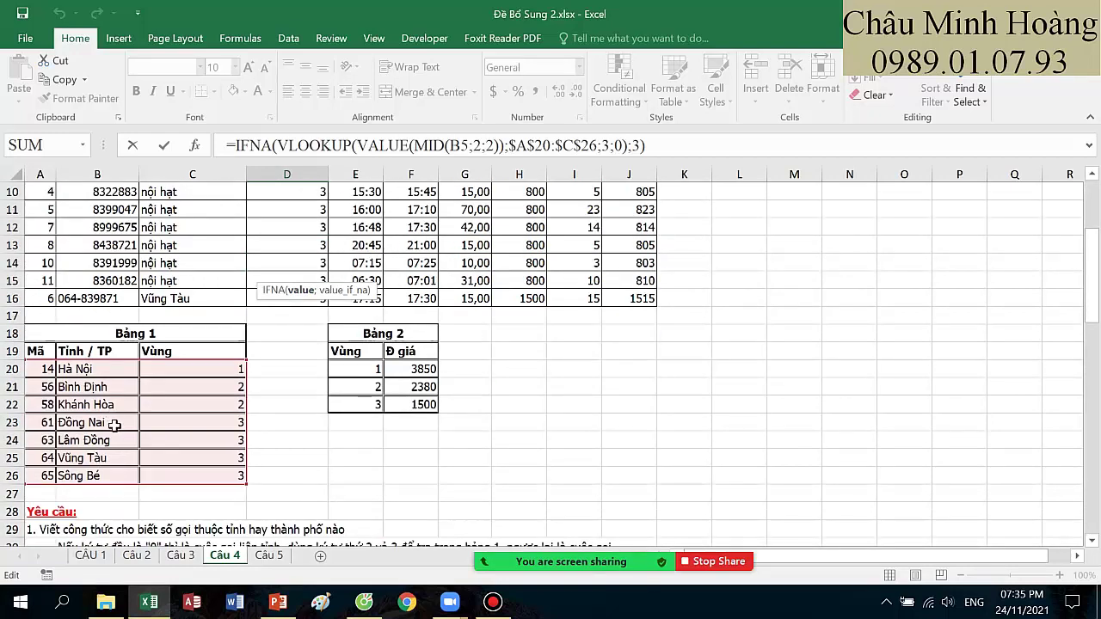
scroll(146, 418, up, 3)
scroll(181, 488, down, 2)
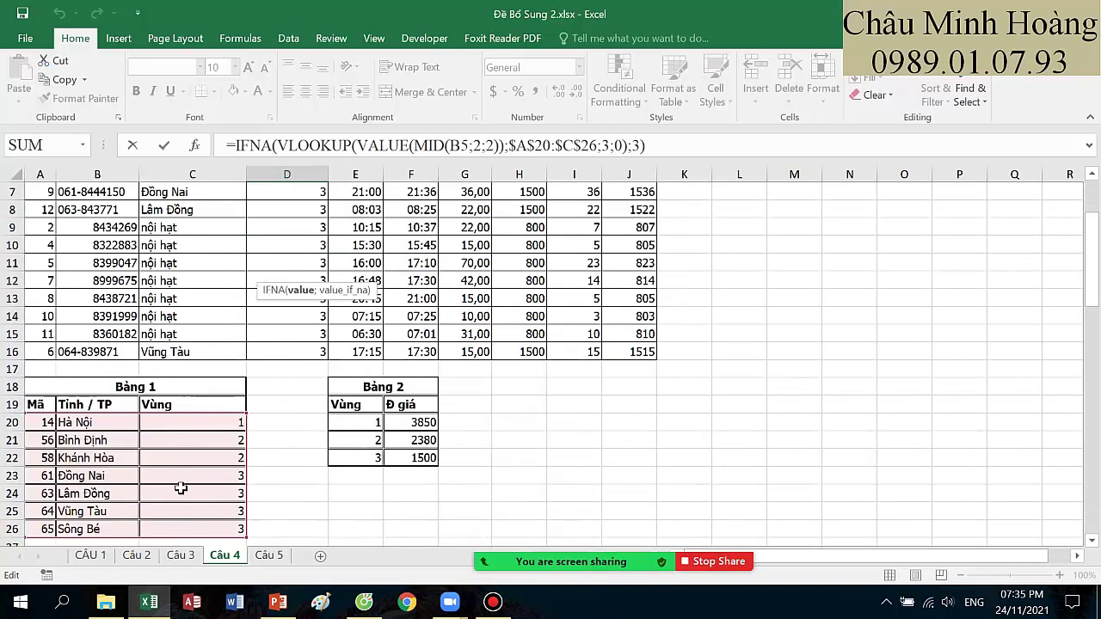
scroll(181, 489, up, 2)
click(291, 272)
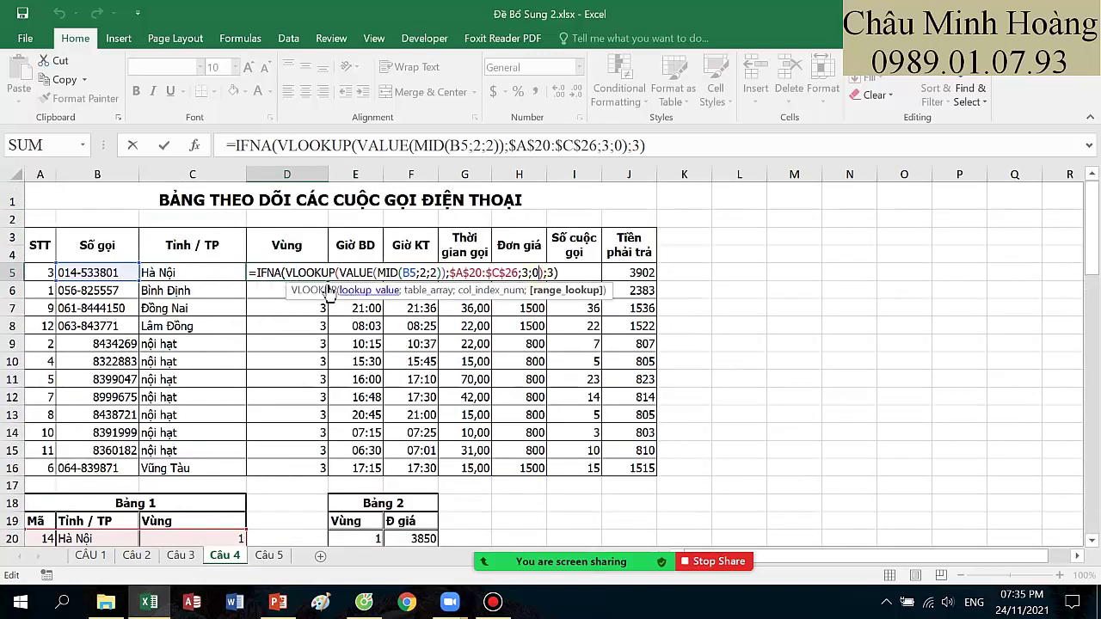
click(311, 289)
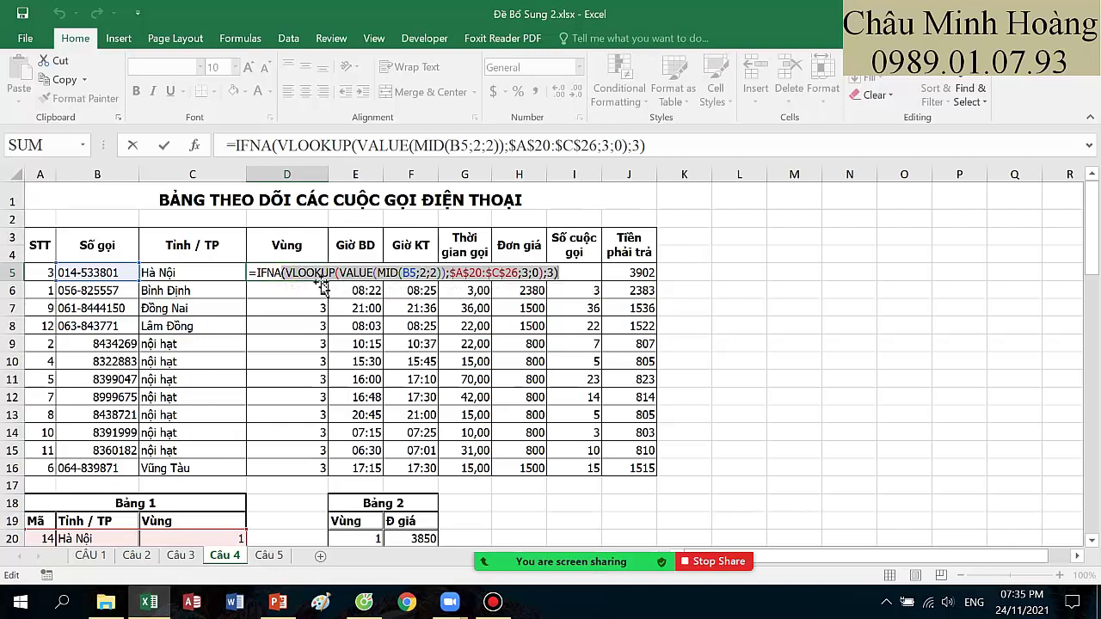
click(271, 274)
click(301, 291)
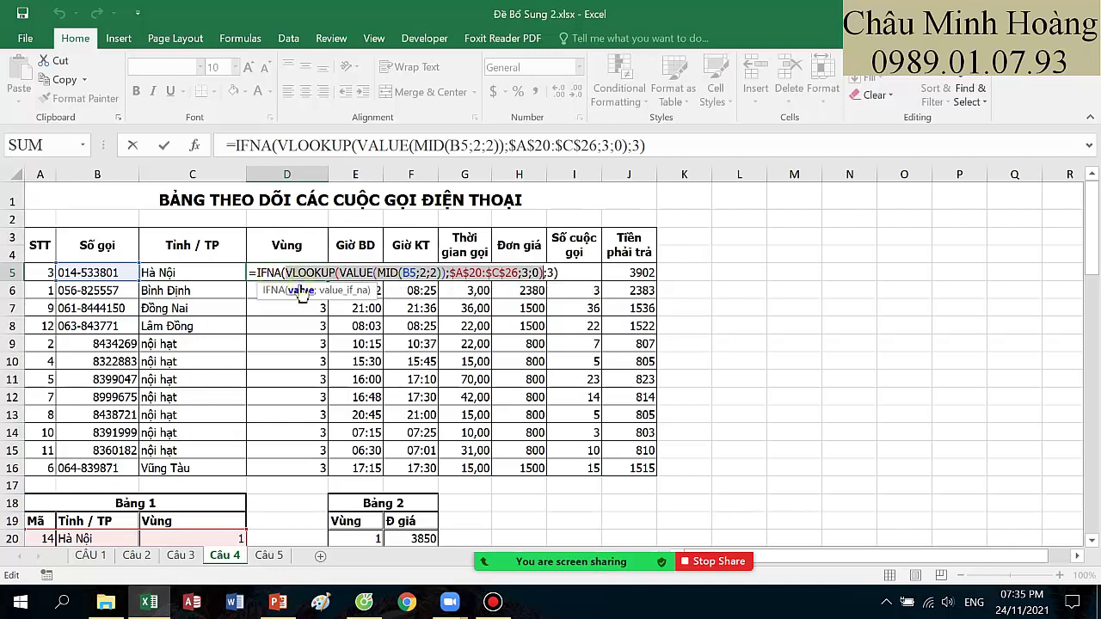
click(344, 290)
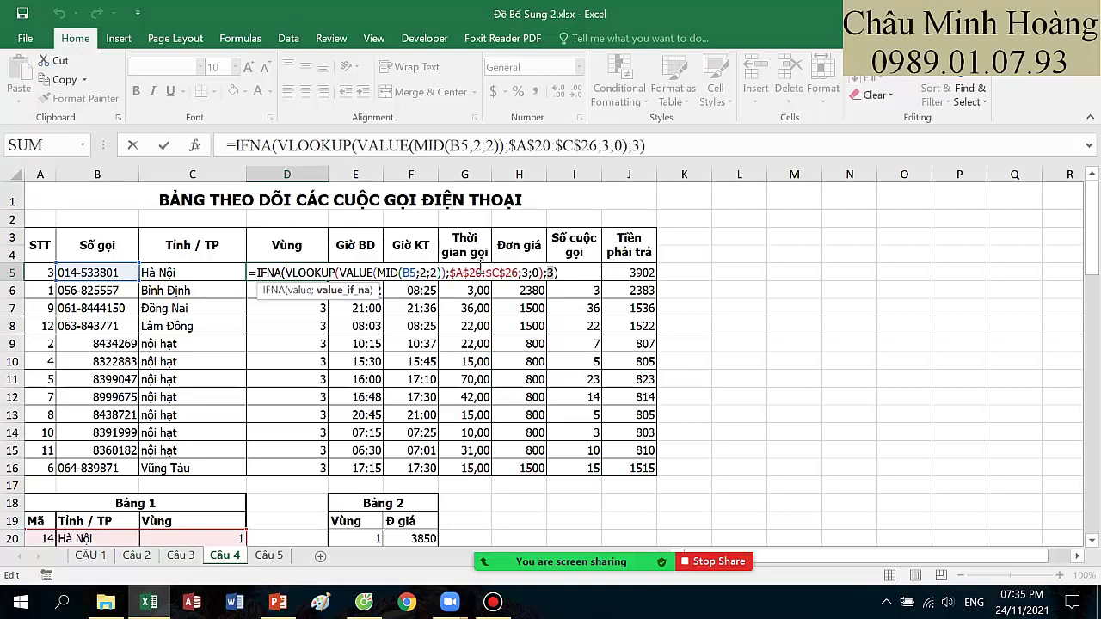
key(Return)
- Review the chart's source data in the summary table by highlighting B50:B52 together with D50:D52
scroll(416, 280, down, 14)
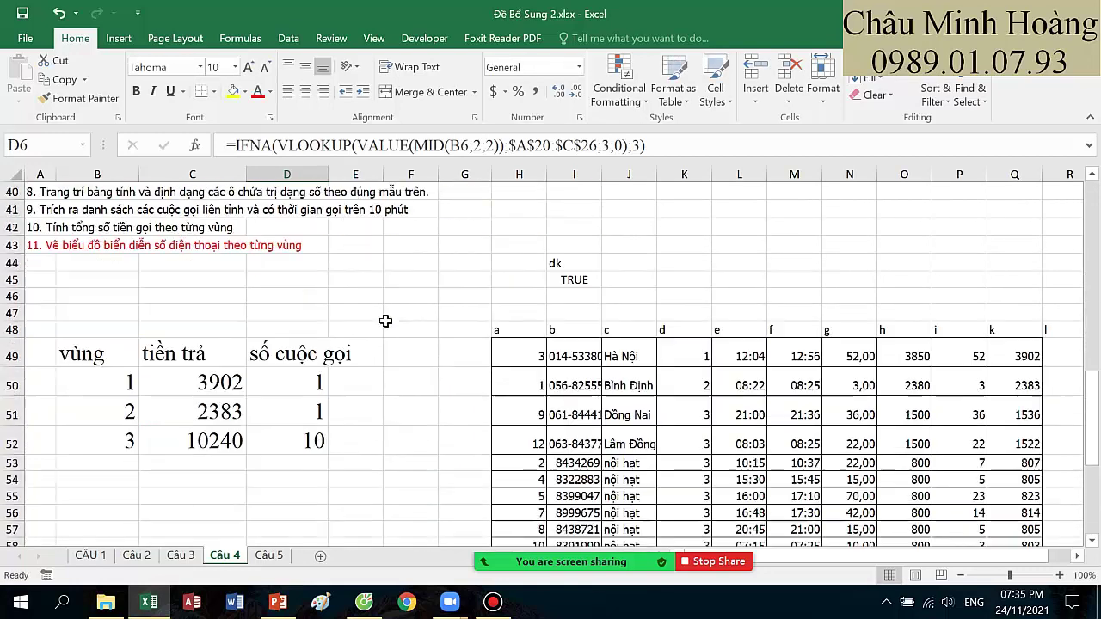
click(311, 337)
drag(311, 338, 293, 383)
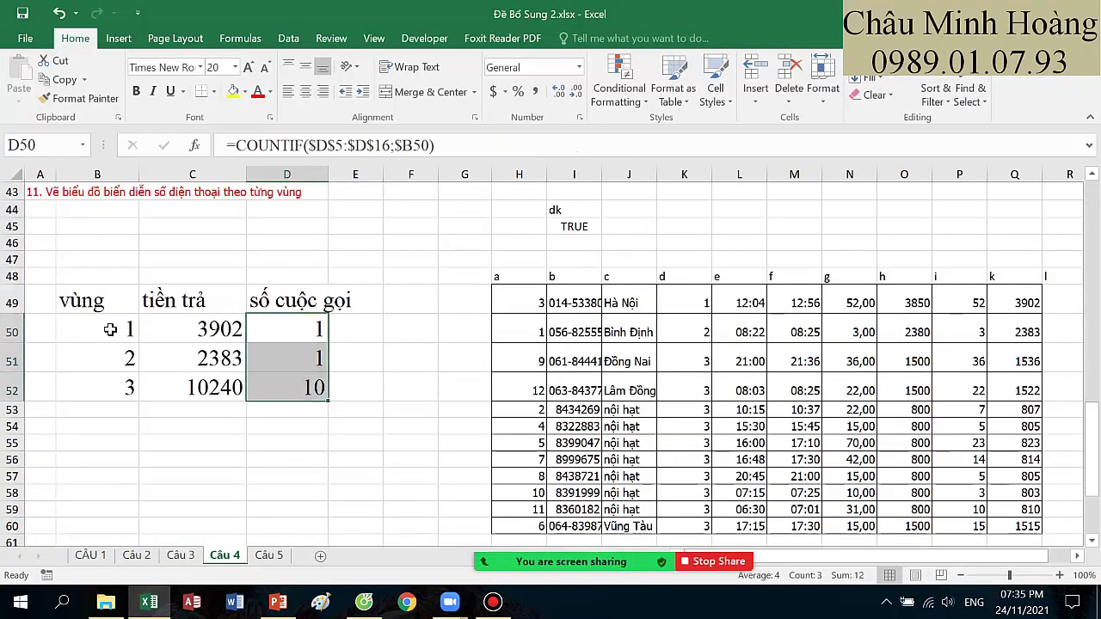
drag(109, 330, 119, 377)
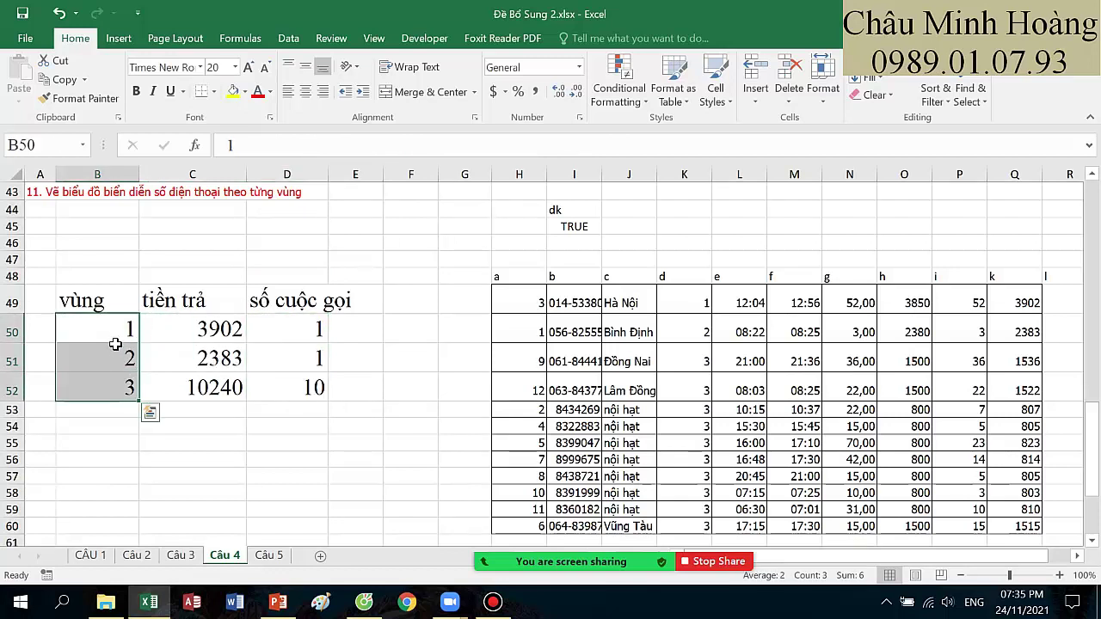
ctrl+drag(297, 330, 304, 384)
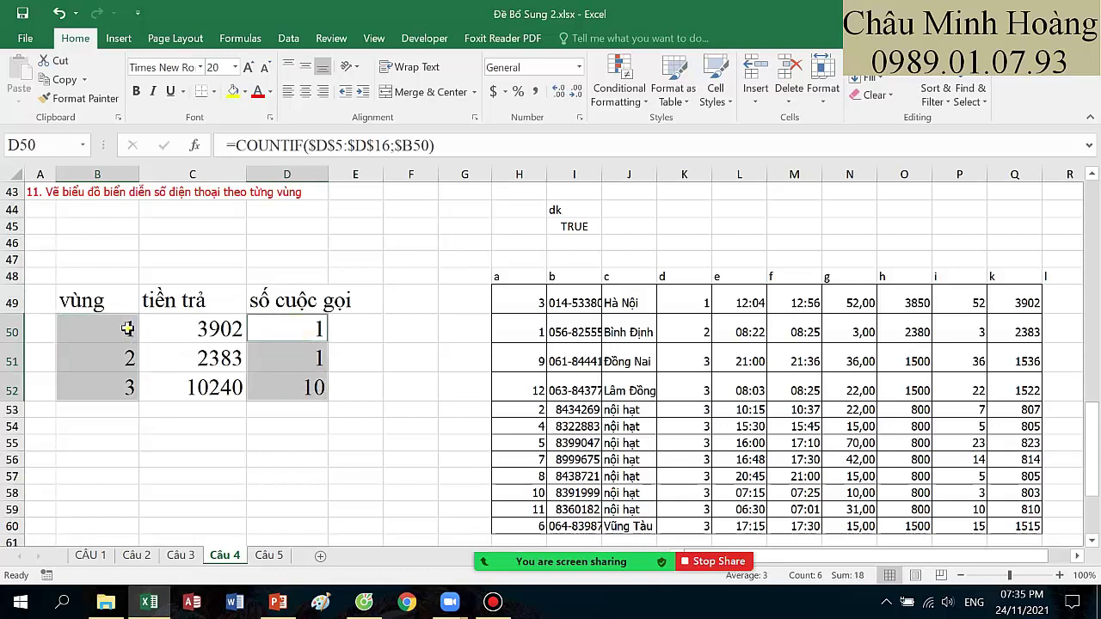
drag(127, 328, 125, 386)
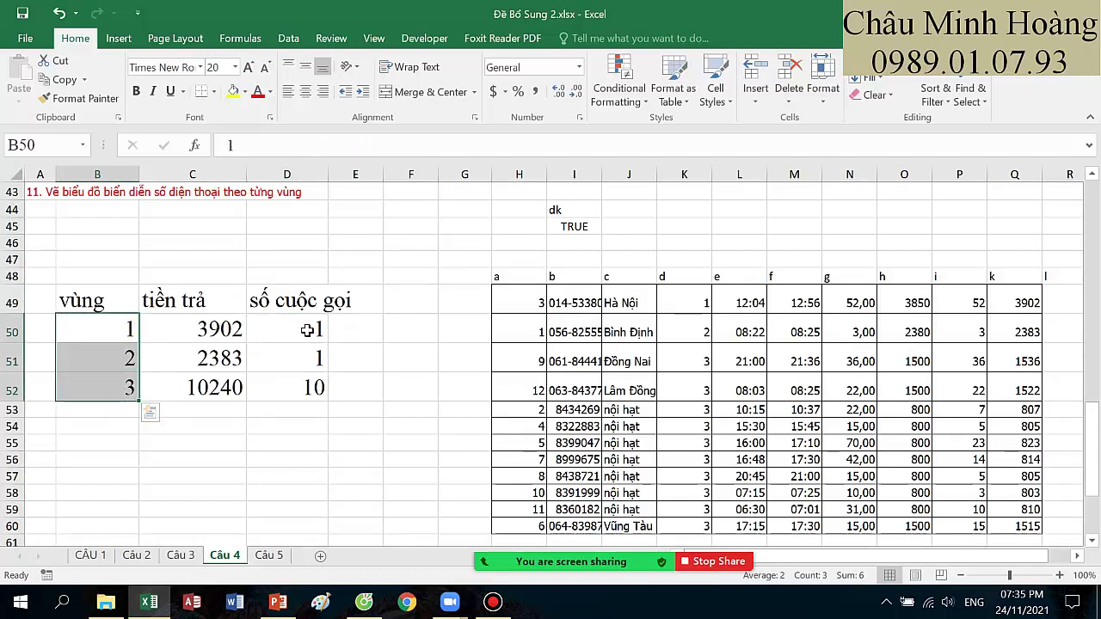
ctrl+drag(296, 331, 304, 384)
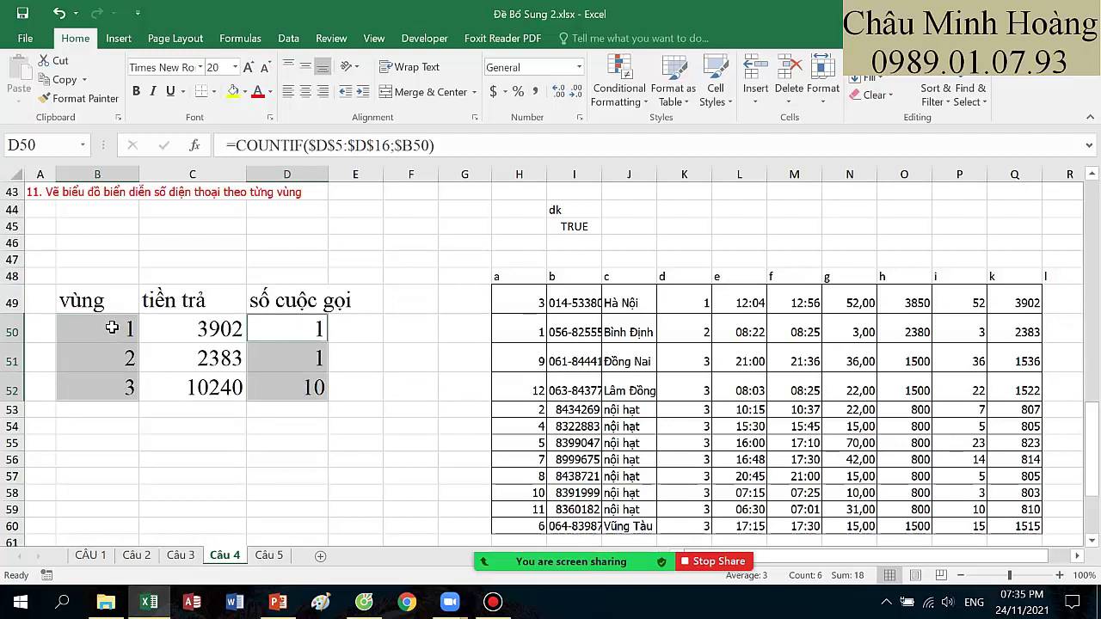
click(280, 300)
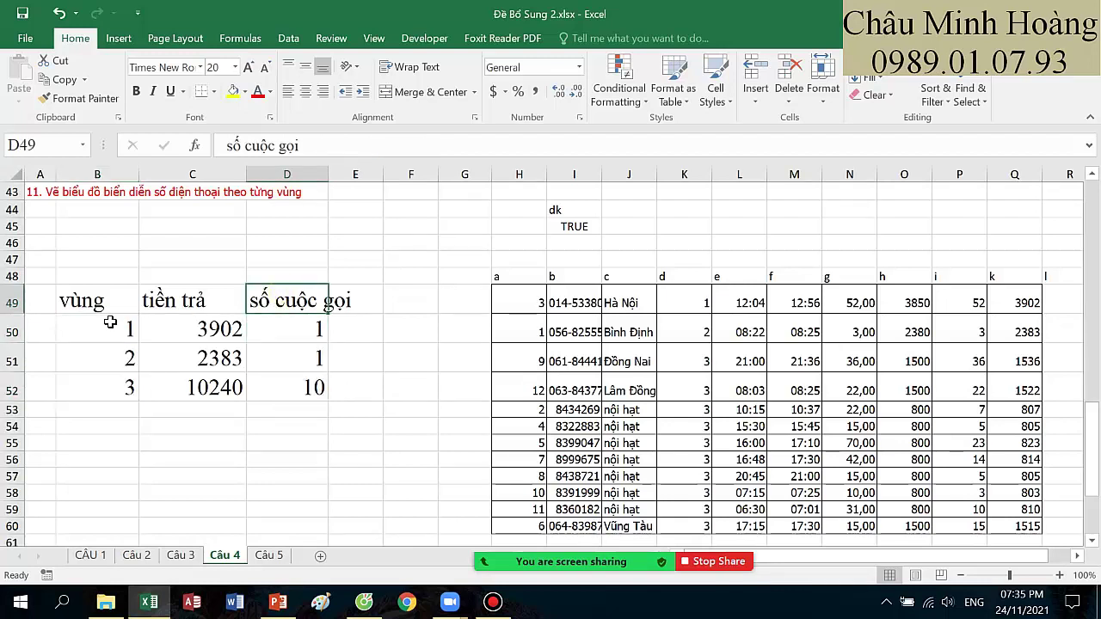
- Insert a 2-D clustered column chart from the region numbers in B50:B52 and the call counts in D50:D52
drag(110, 324, 82, 387)
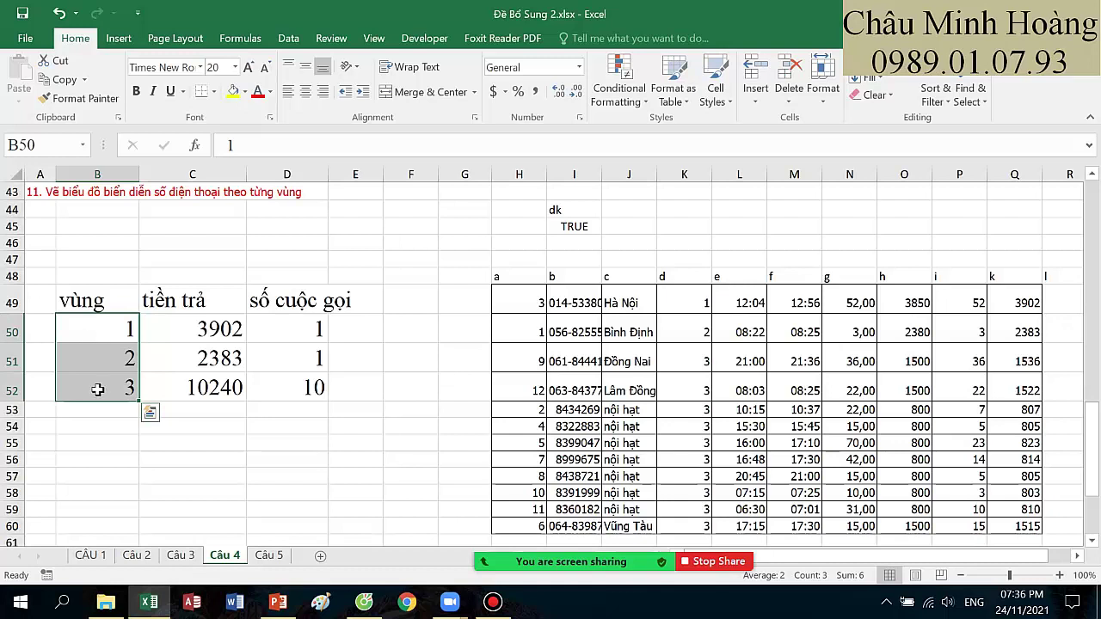
ctrl+drag(306, 336, 302, 387)
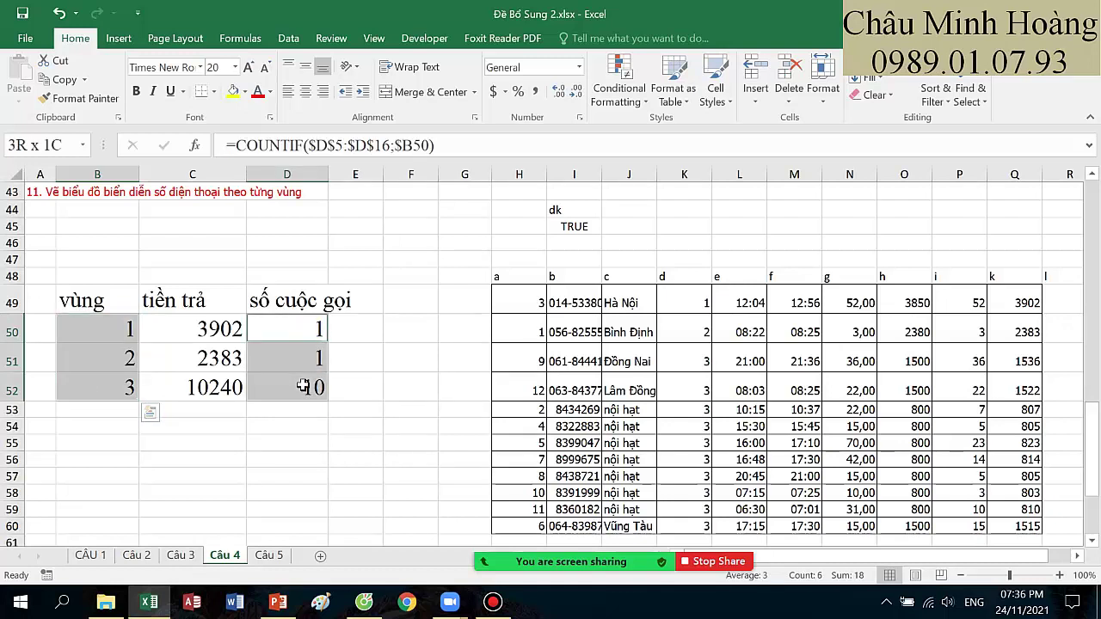
click(118, 38)
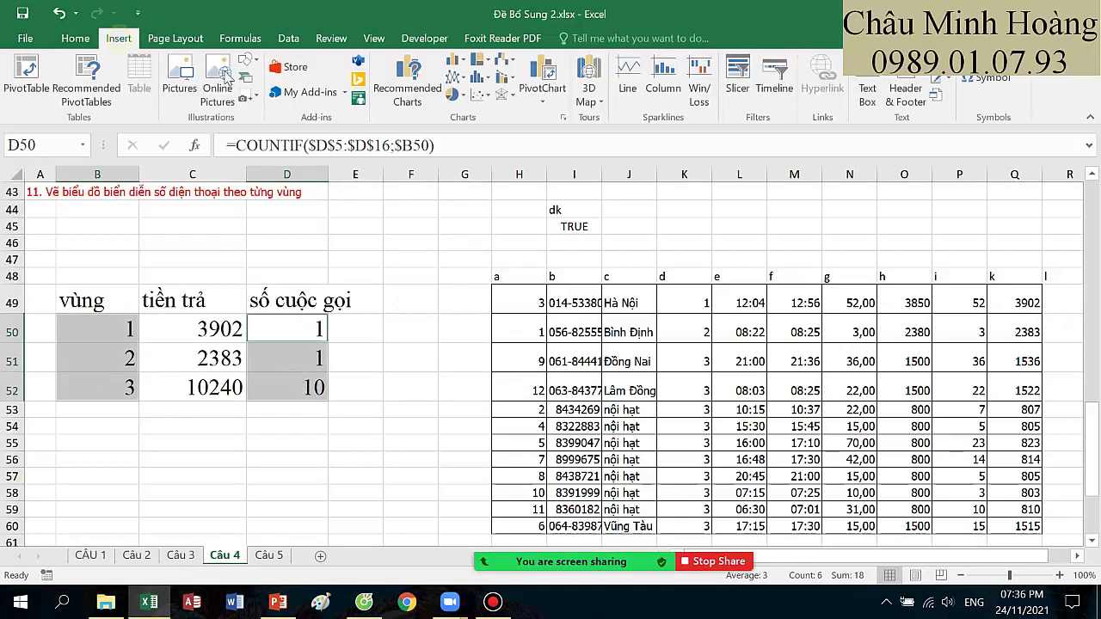
click(457, 60)
click(535, 107)
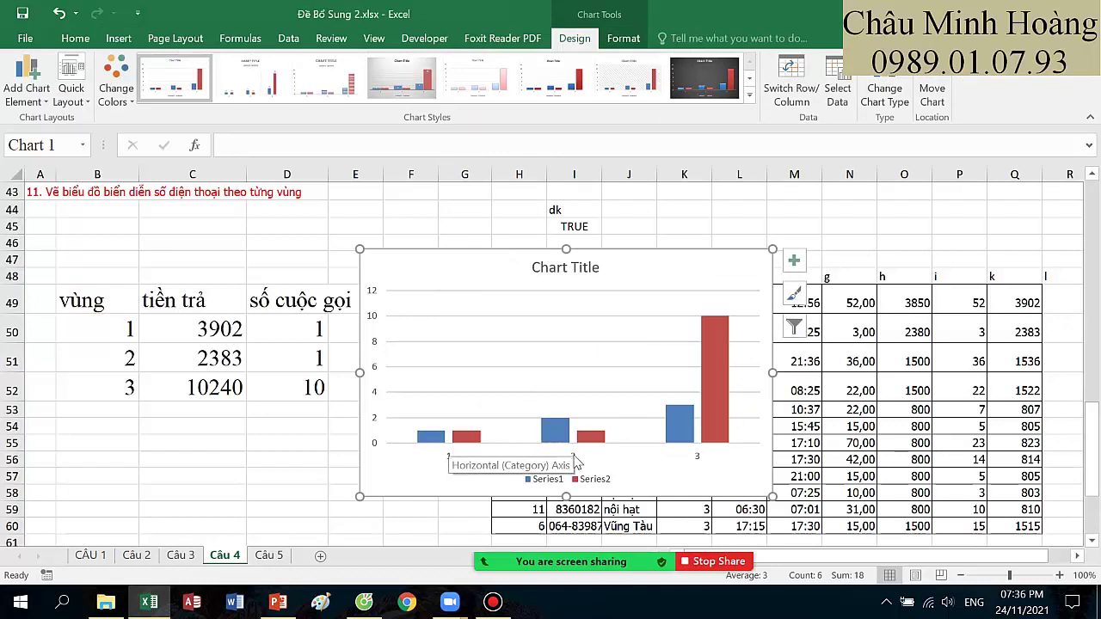
- Check the values range of the chart's region-number series, B50:B52, and remove that series from the data source
click(587, 485)
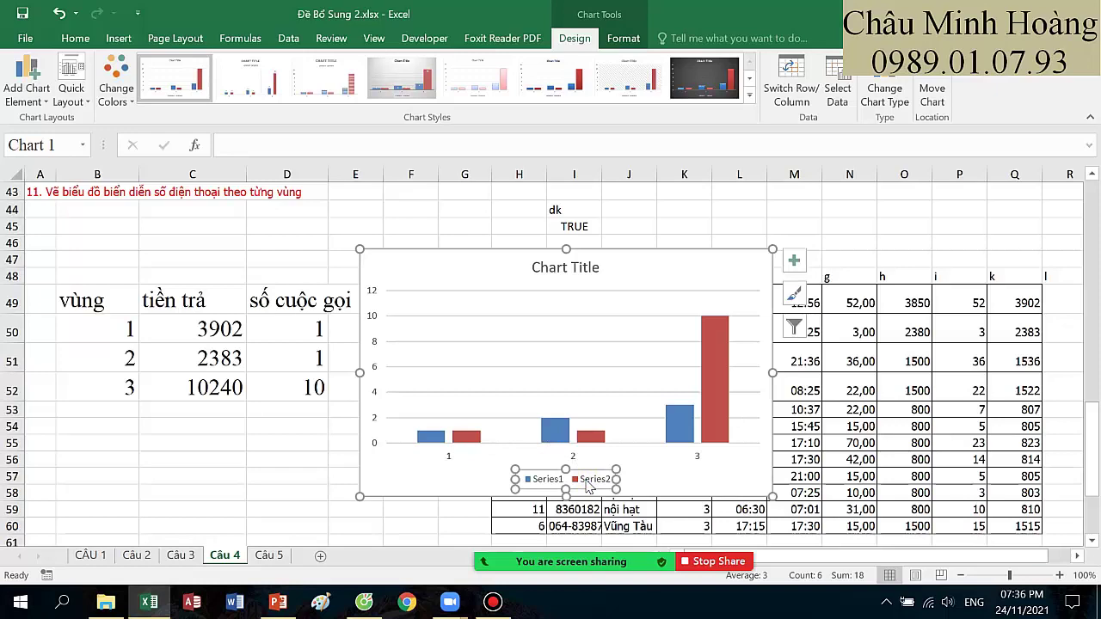
click(835, 99)
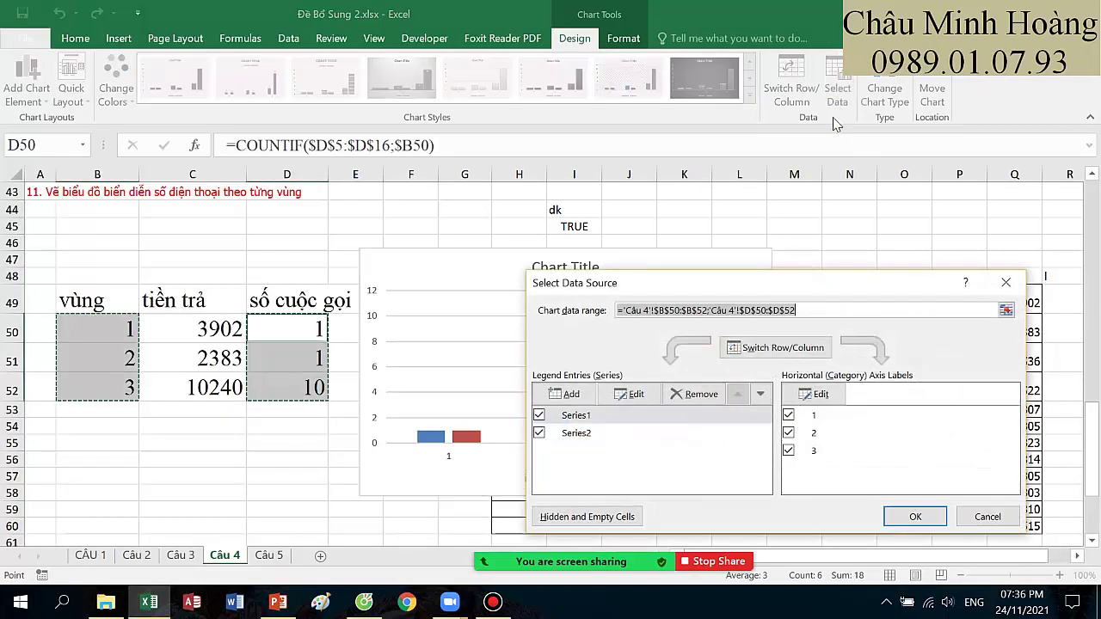
click(583, 417)
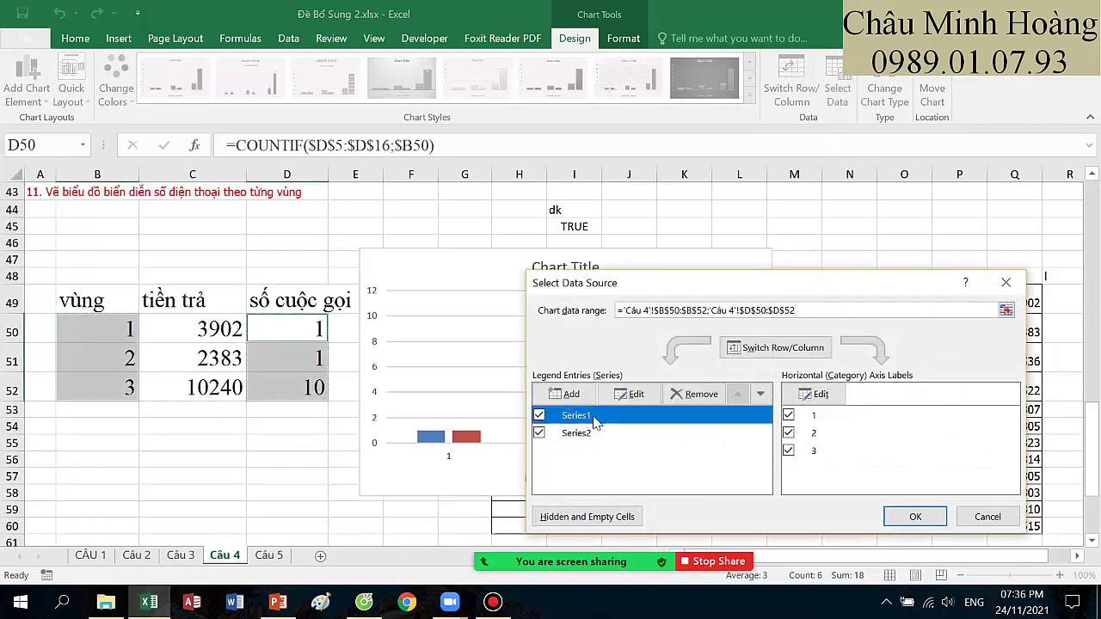
click(635, 394)
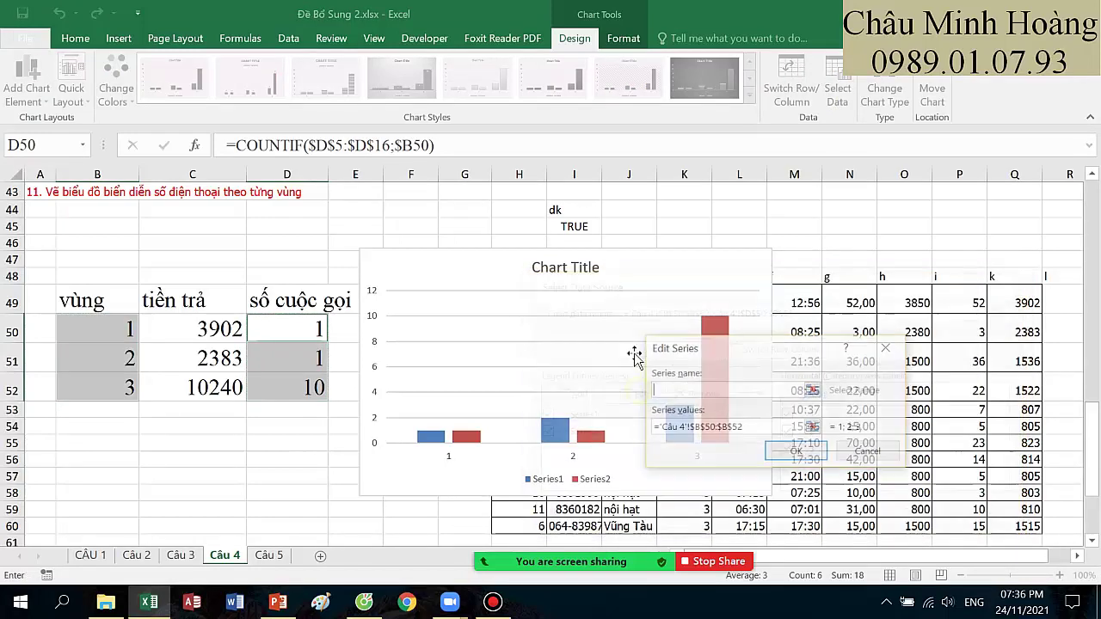
click(747, 428)
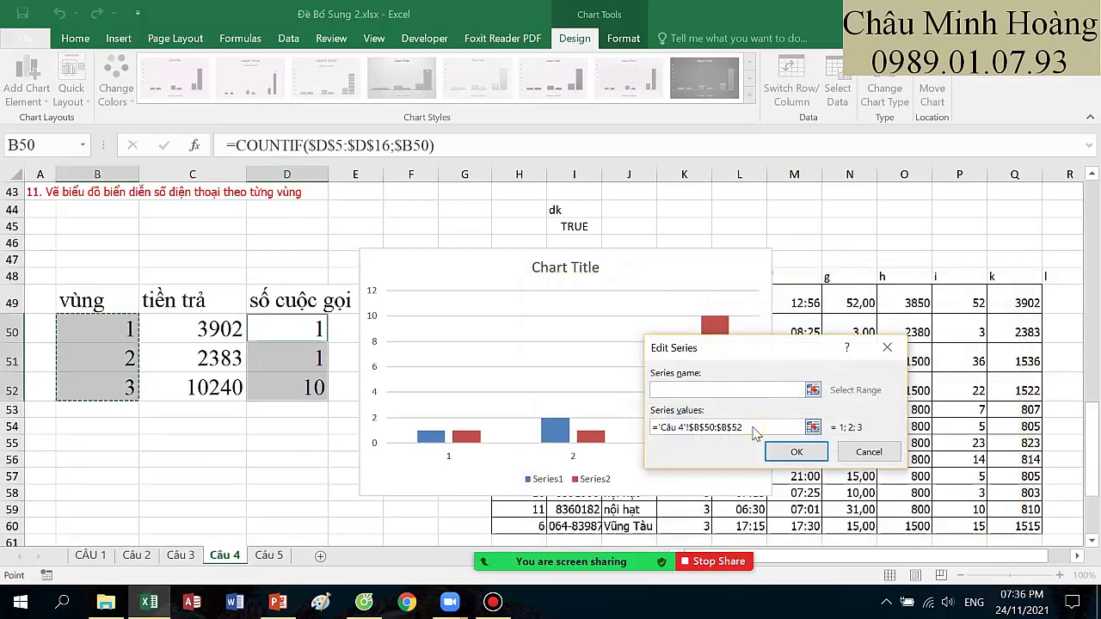
drag(747, 427, 649, 437)
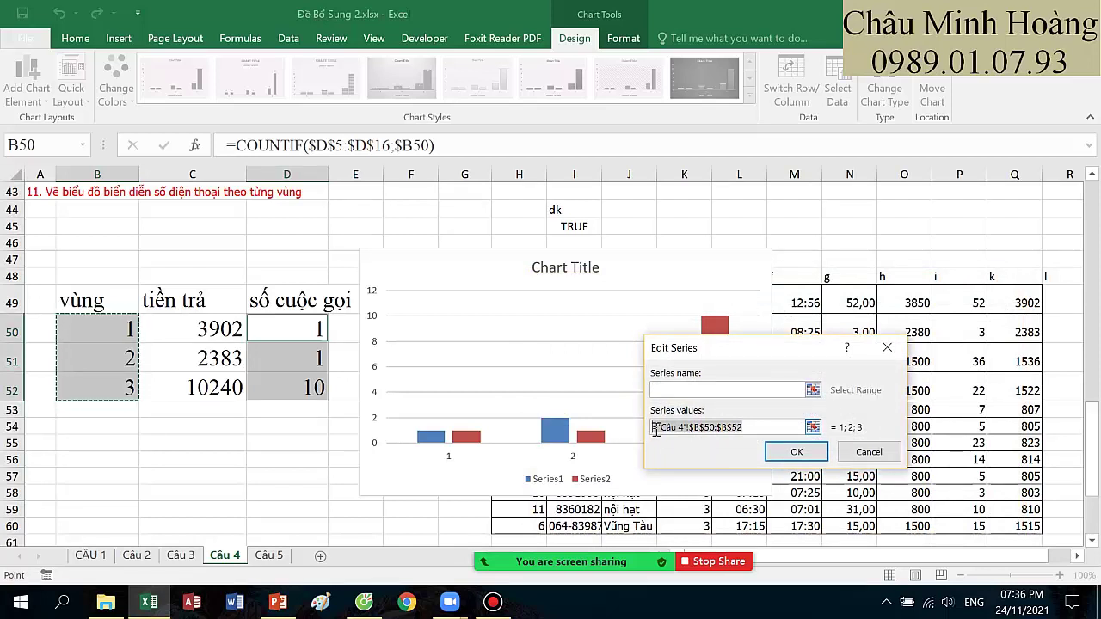
click(867, 453)
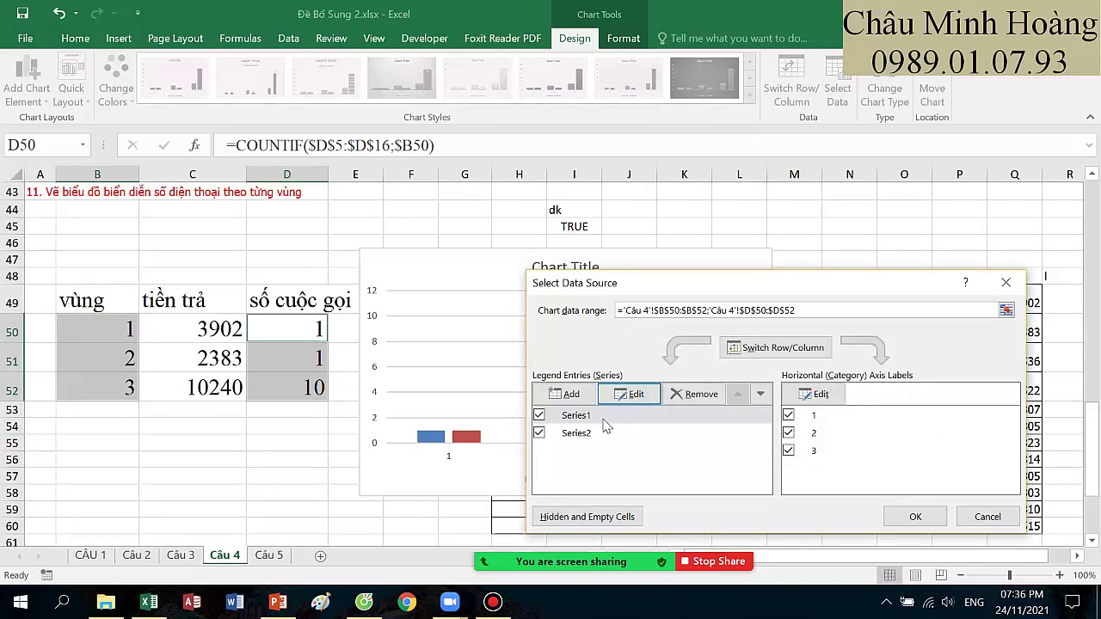
click(610, 417)
click(697, 398)
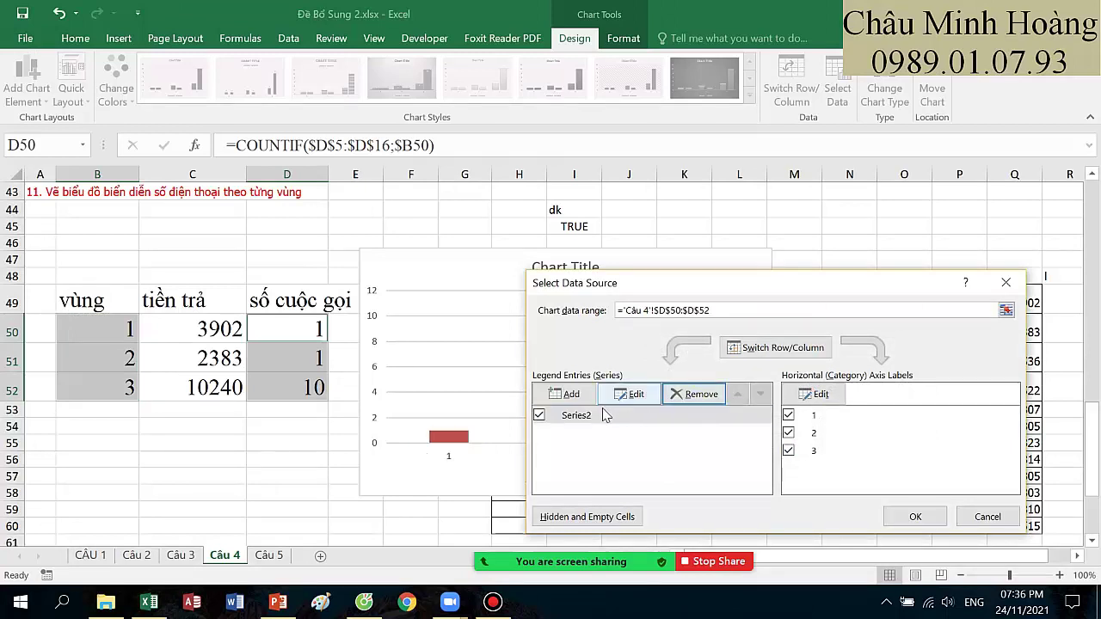
- Review the values range of the remaining call-count series, D50:D52, leaving it as it is
click(606, 416)
click(663, 396)
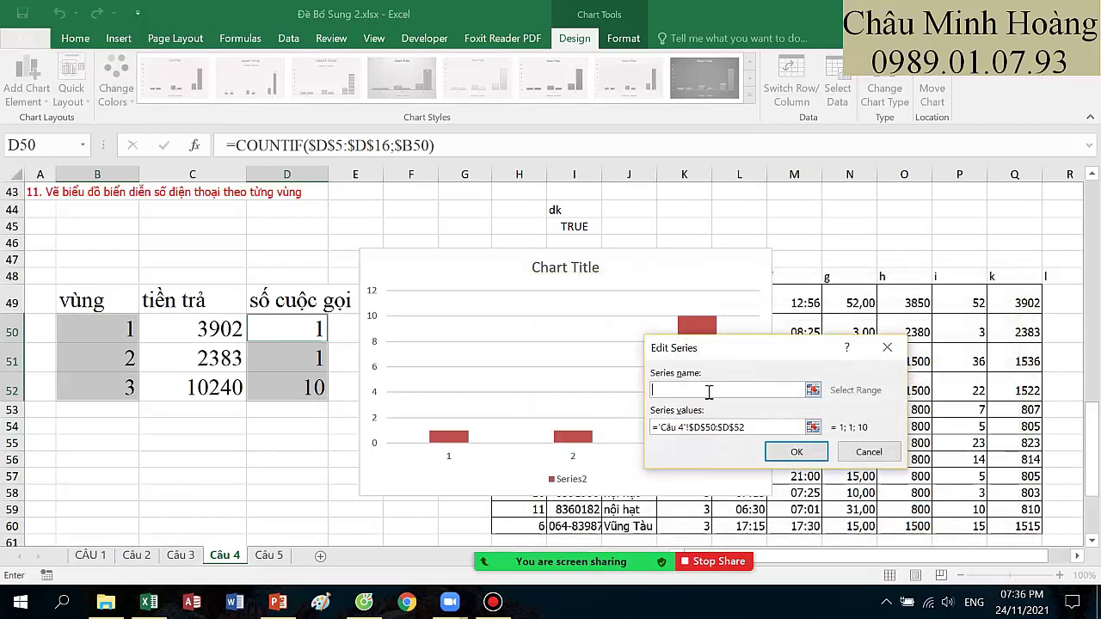
drag(776, 426, 641, 424)
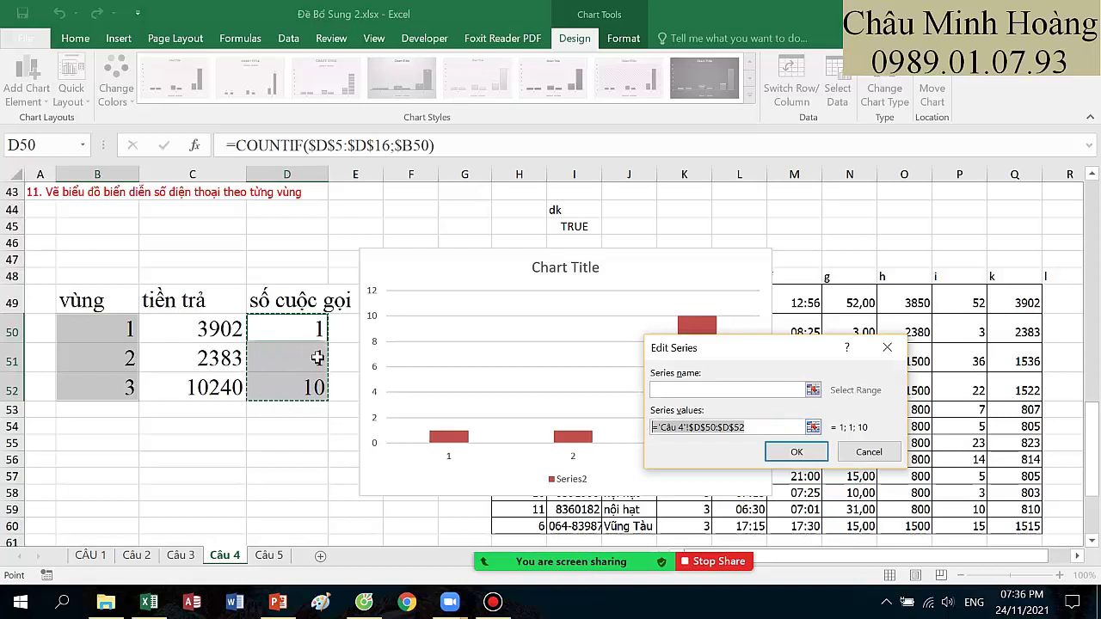
click(787, 453)
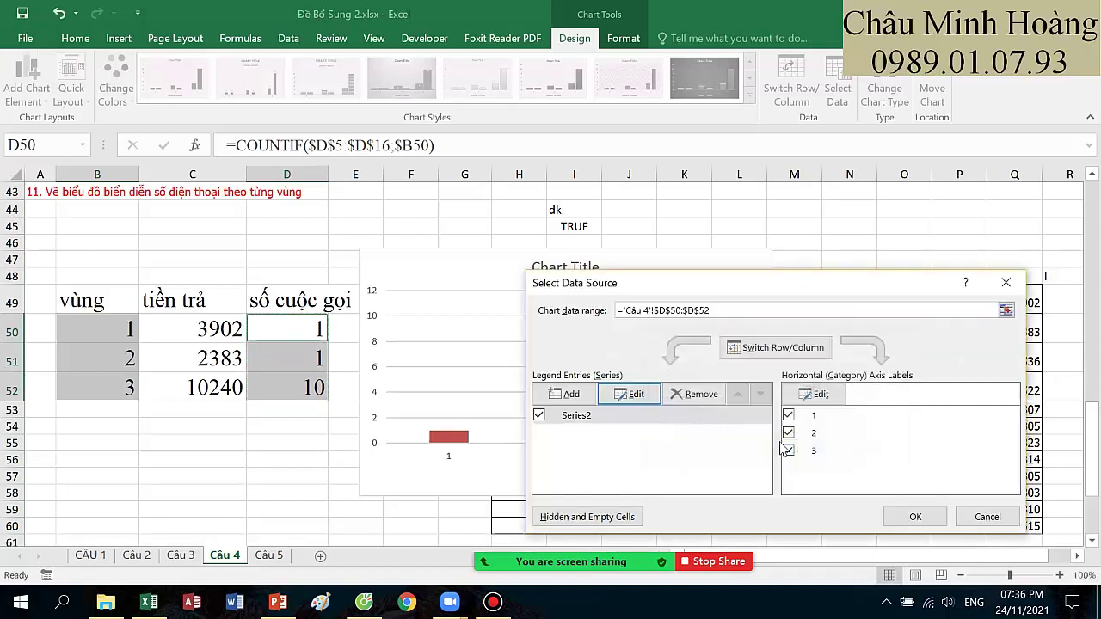
- Name the remaining call-count series Số Cuộc Gọi and apply the chart's data source changes
click(598, 417)
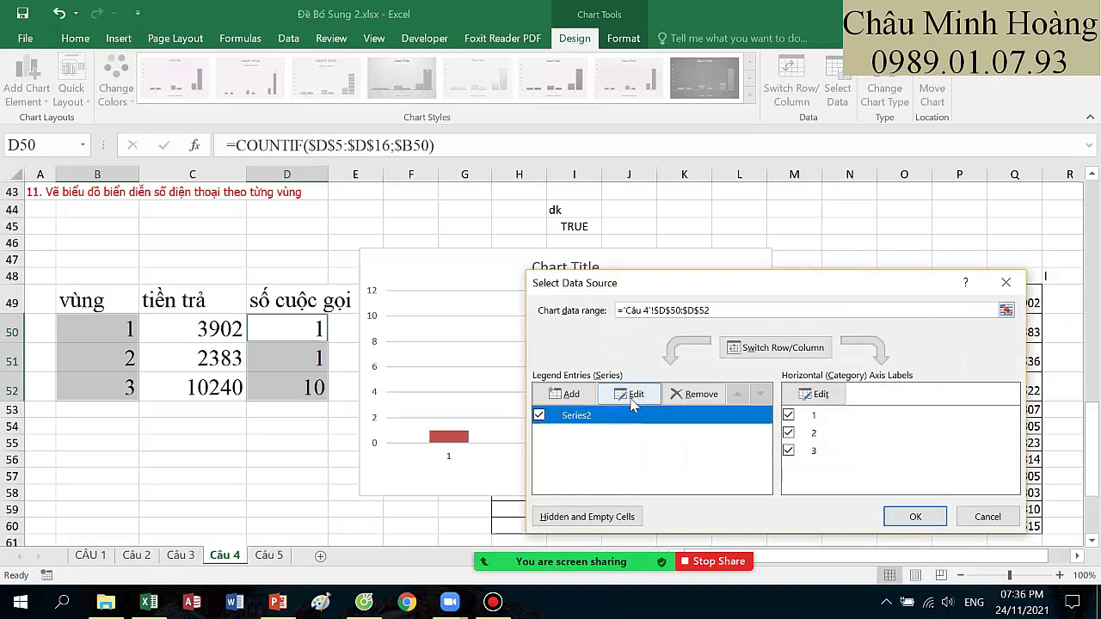
click(633, 394)
click(674, 390)
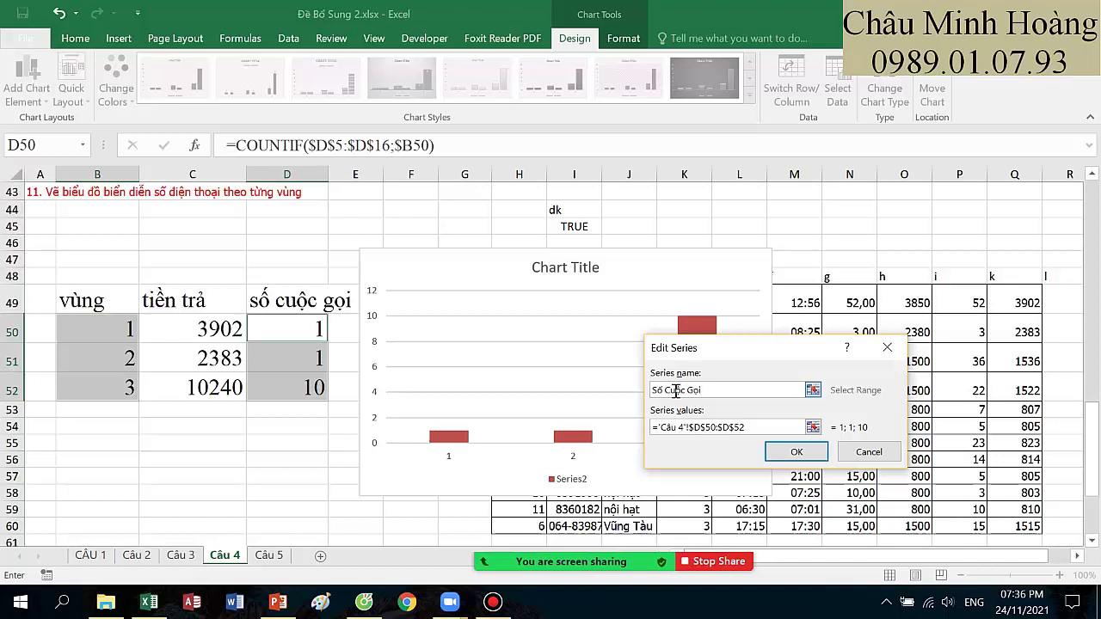
key(Return)
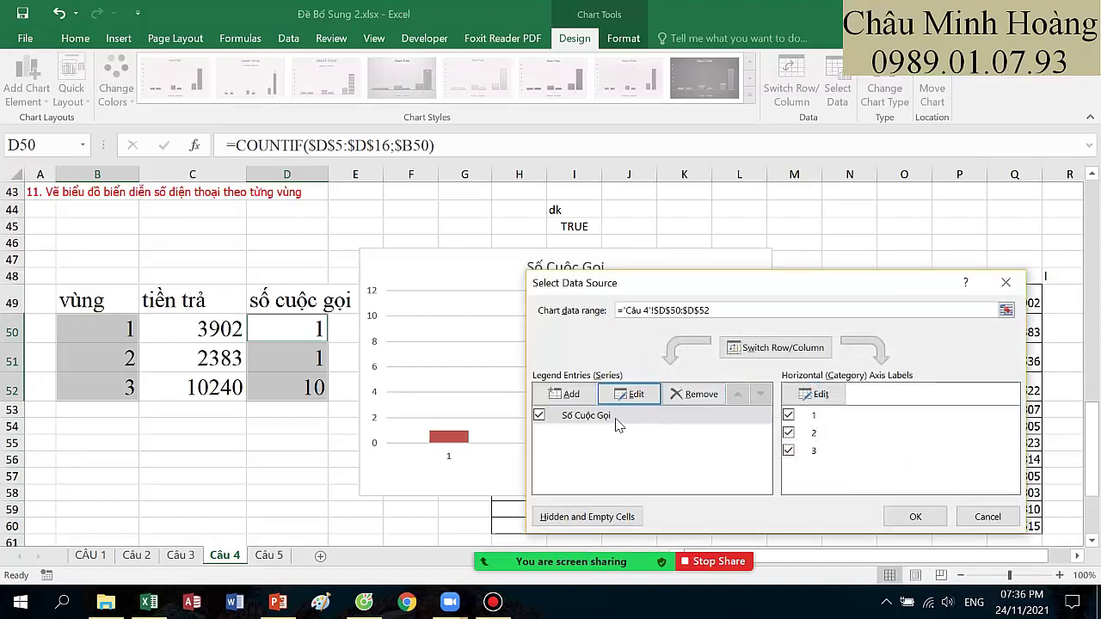
click(915, 516)
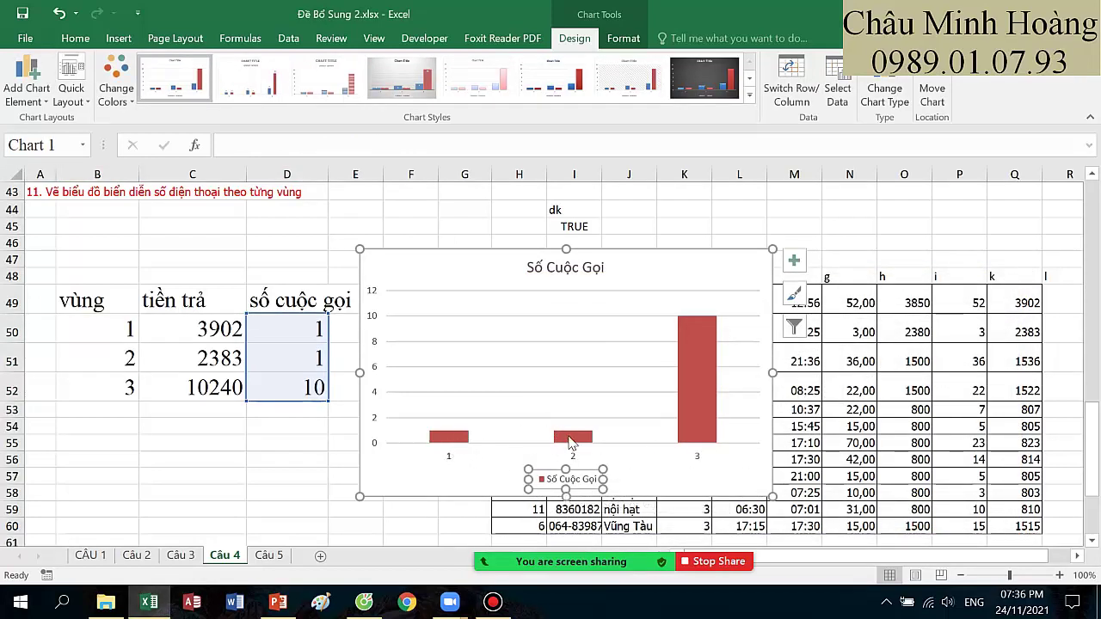
mouse_move(457, 445)
click(448, 459)
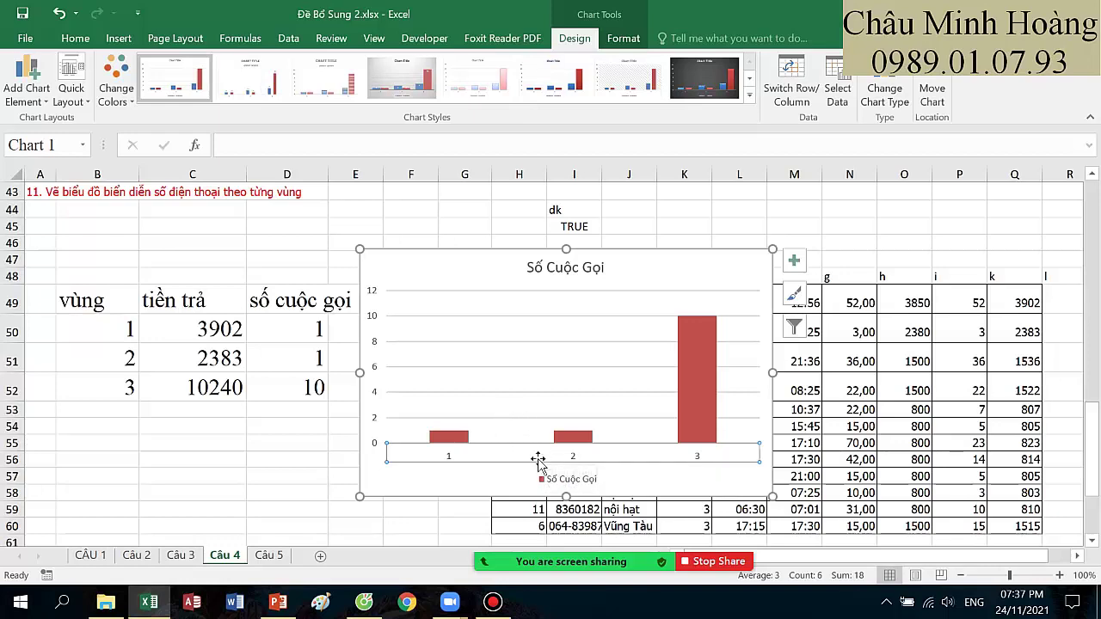
click(493, 602)
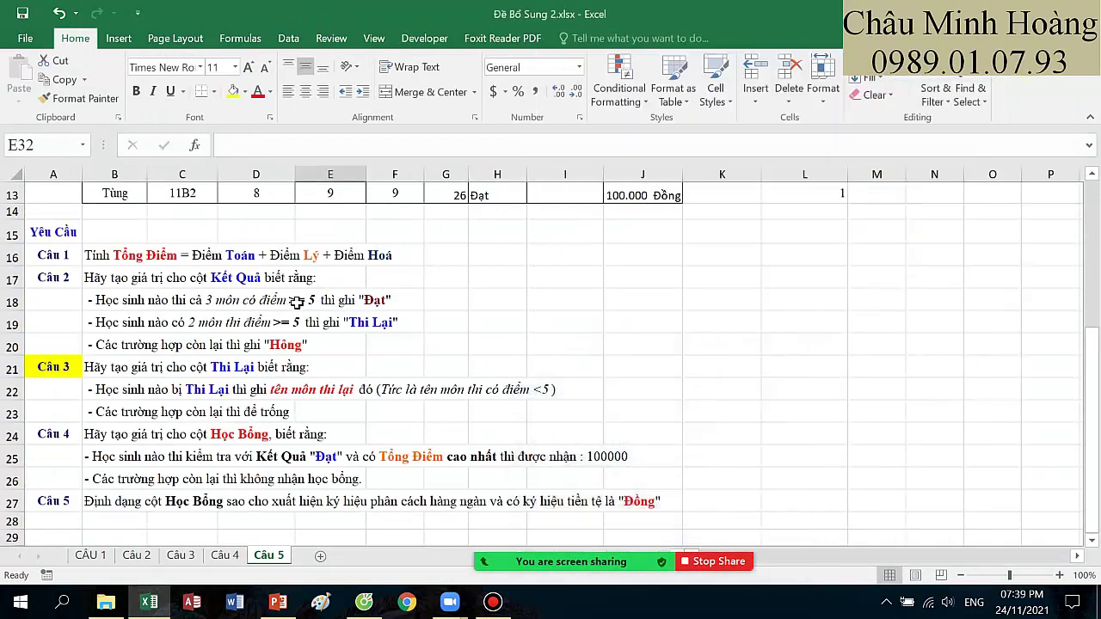
- Highlight requirement Câu 3 in A21:I23 on sheet Câu 5 to read the rule for the Thi Lại column
drag(17, 368, 347, 364)
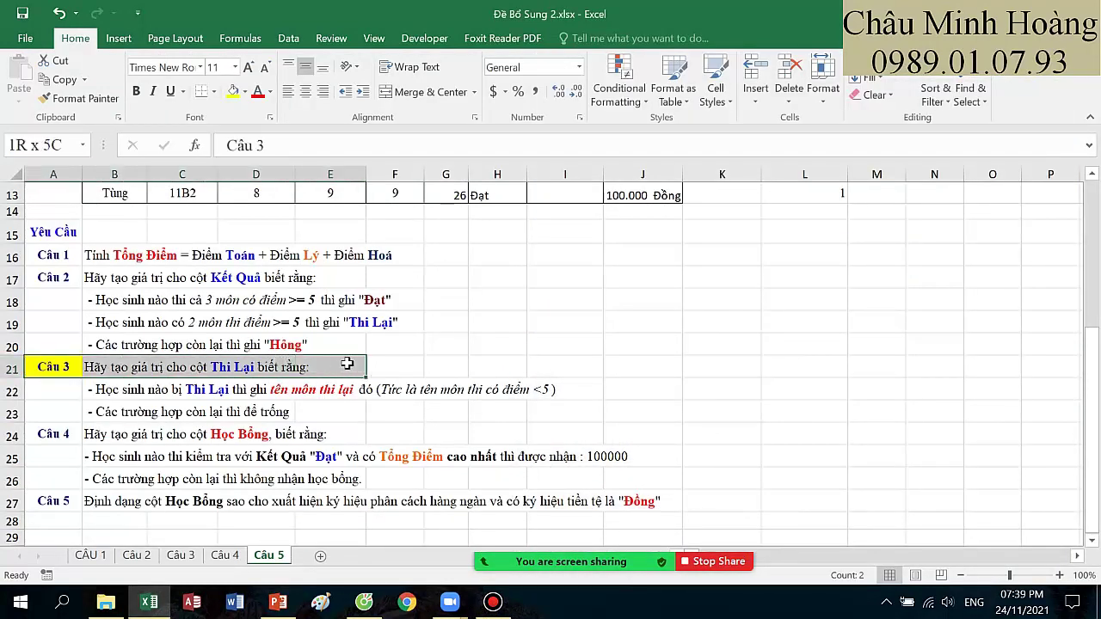
click(54, 368)
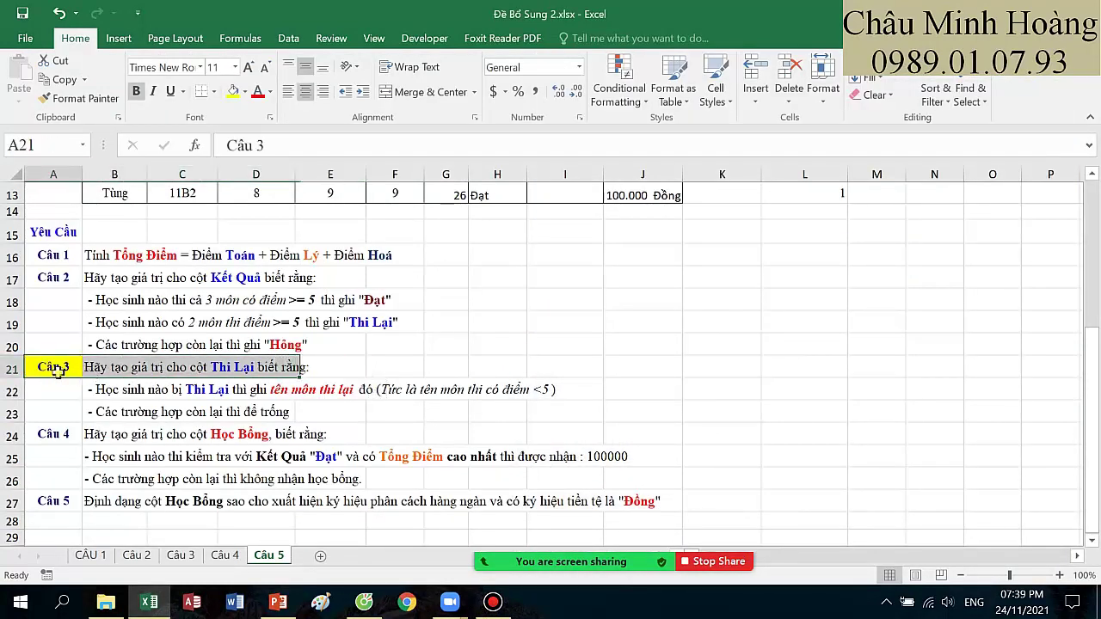
drag(54, 368, 539, 411)
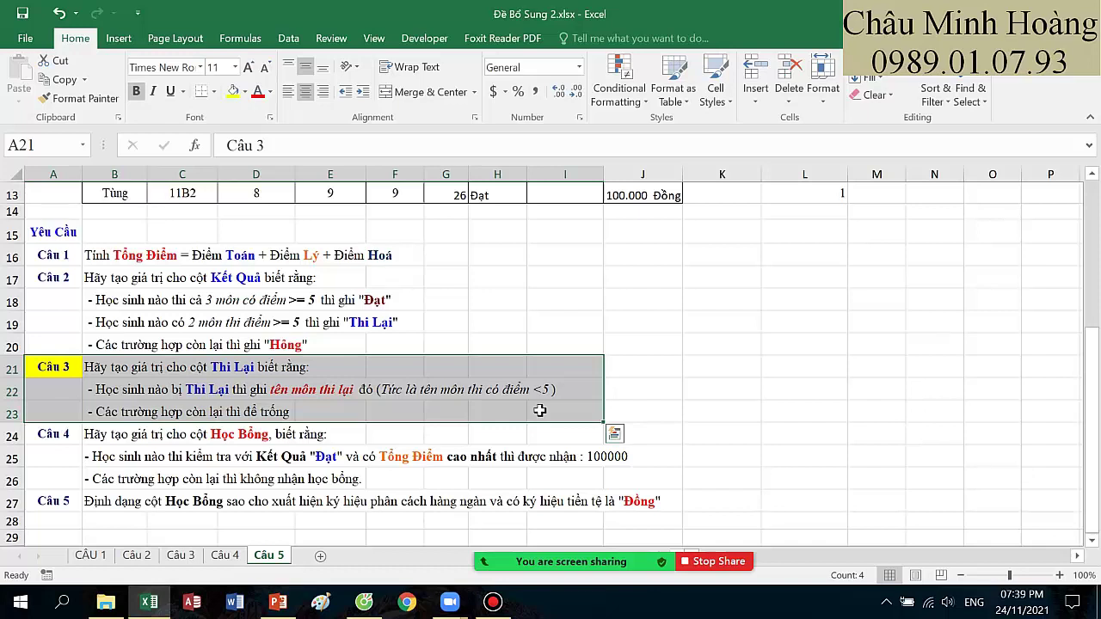
- Format cell I4 in the Môn Thi Lại column with Times New Roman at size 26
scroll(581, 388, up, 4)
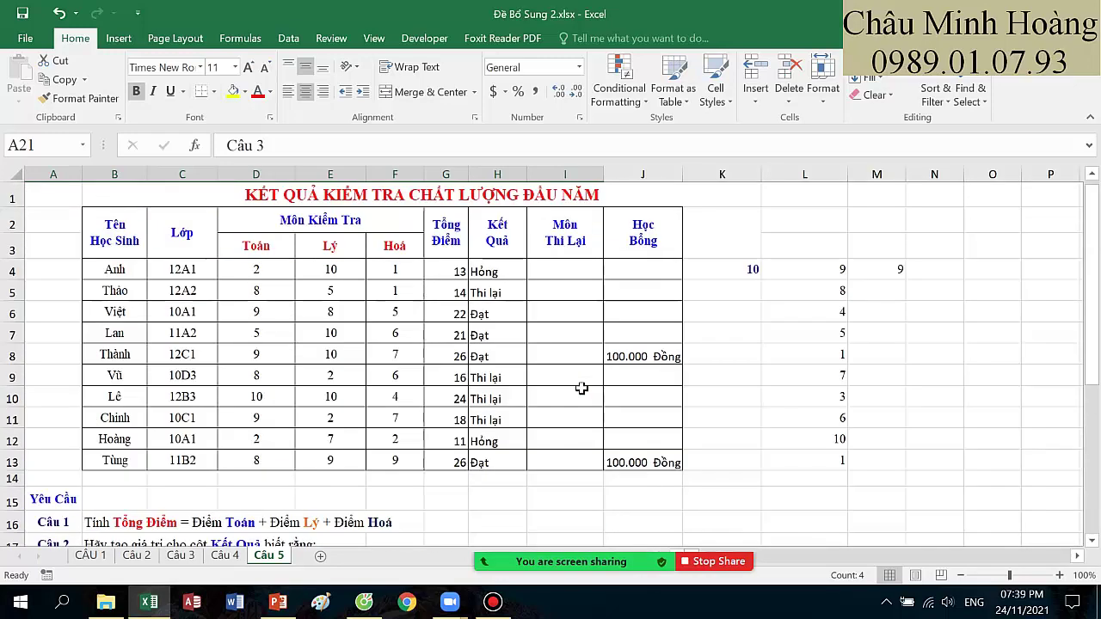
click(549, 266)
scroll(559, 277, down, 1)
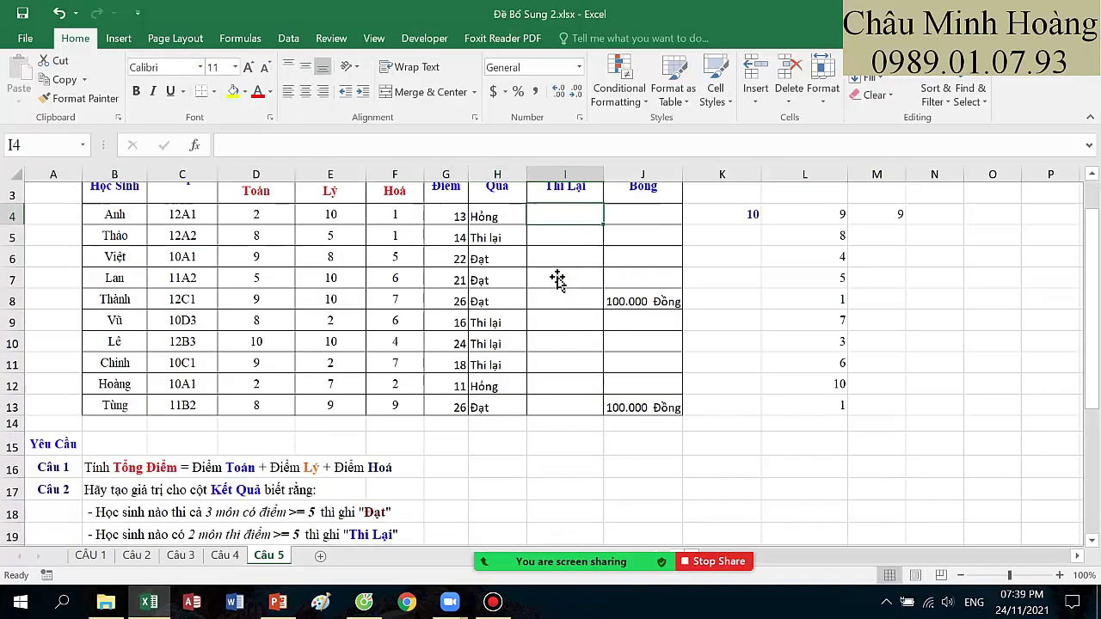
click(235, 67)
click(224, 280)
scroll(561, 263, up, 1)
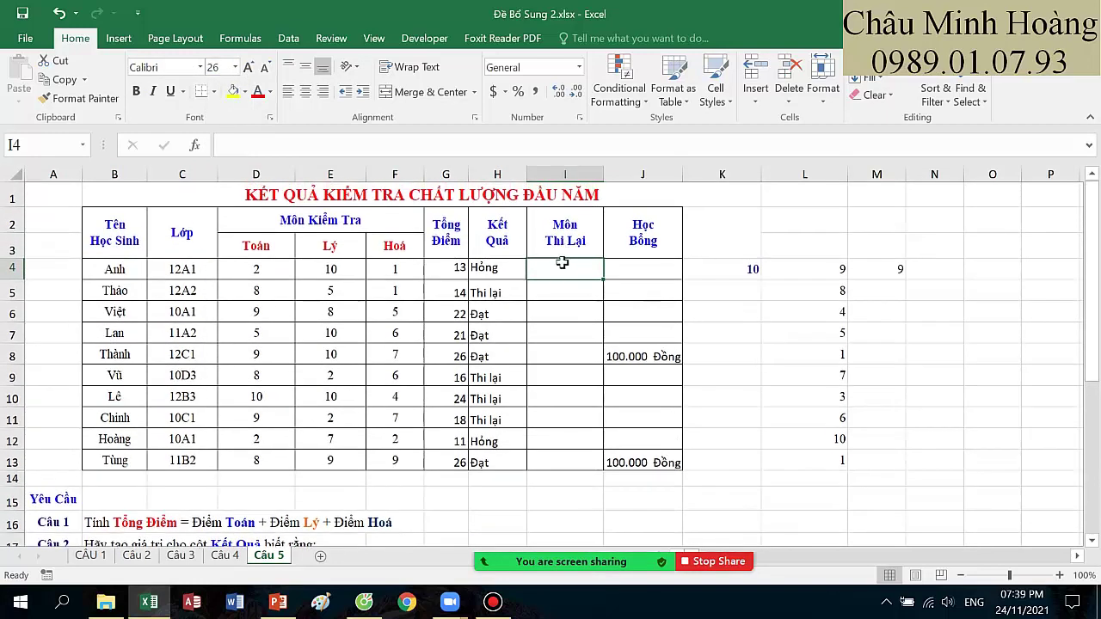
click(172, 69)
text(R)
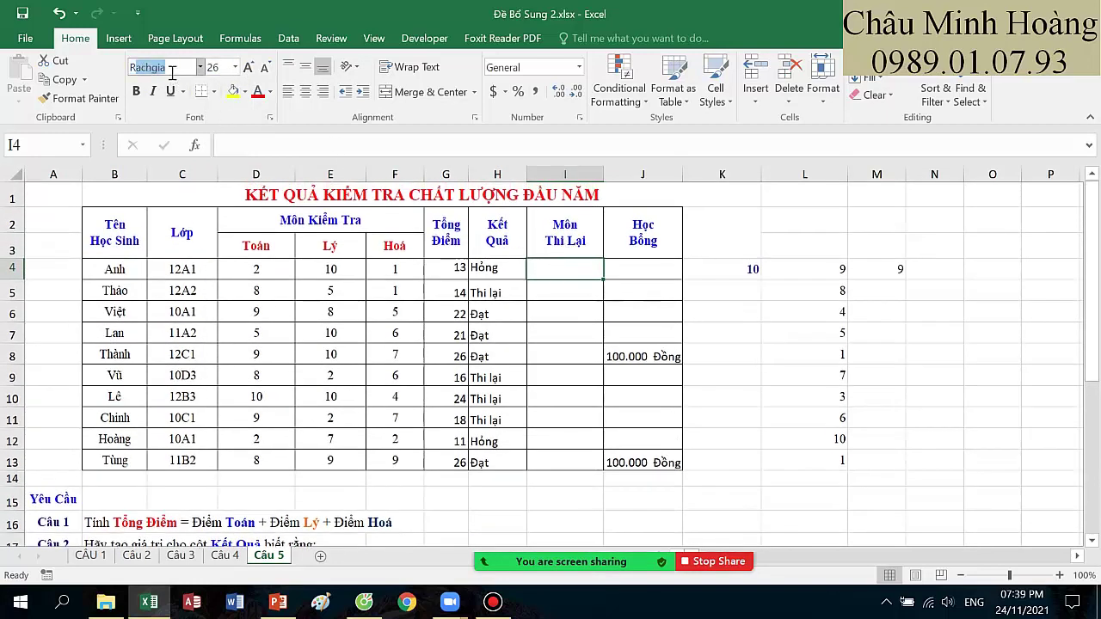
key(BackSpace)
key(BackSpace)
text(Ti)
key(Return)
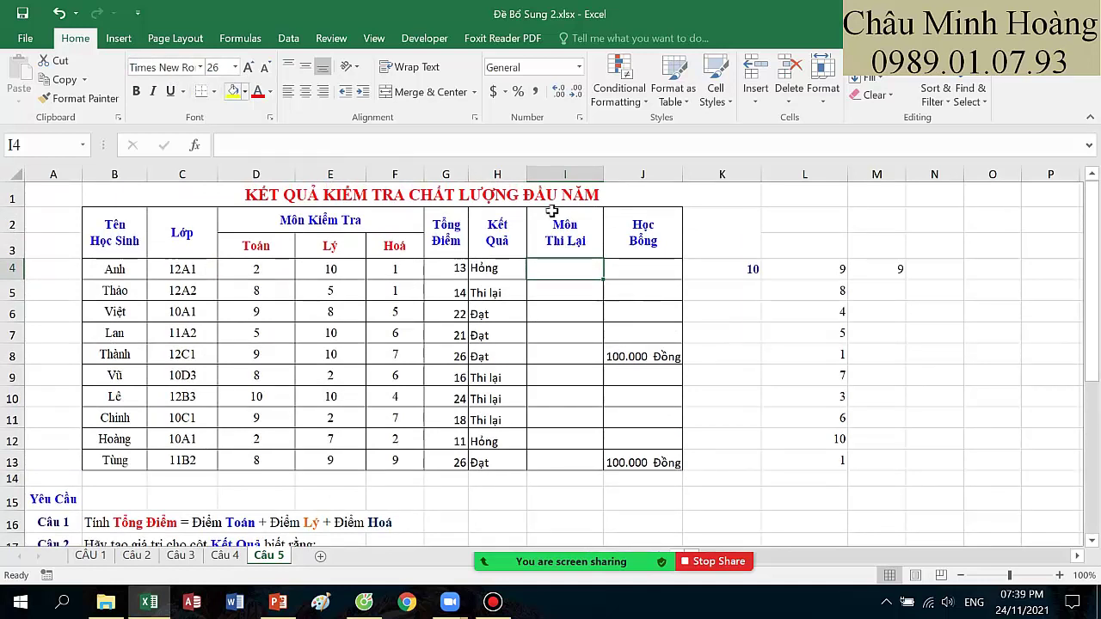
- Start the IF formula in cell I4 that tests whether the result in H4 is "Thi lại": =if(H4="Thi lại";
text(=)
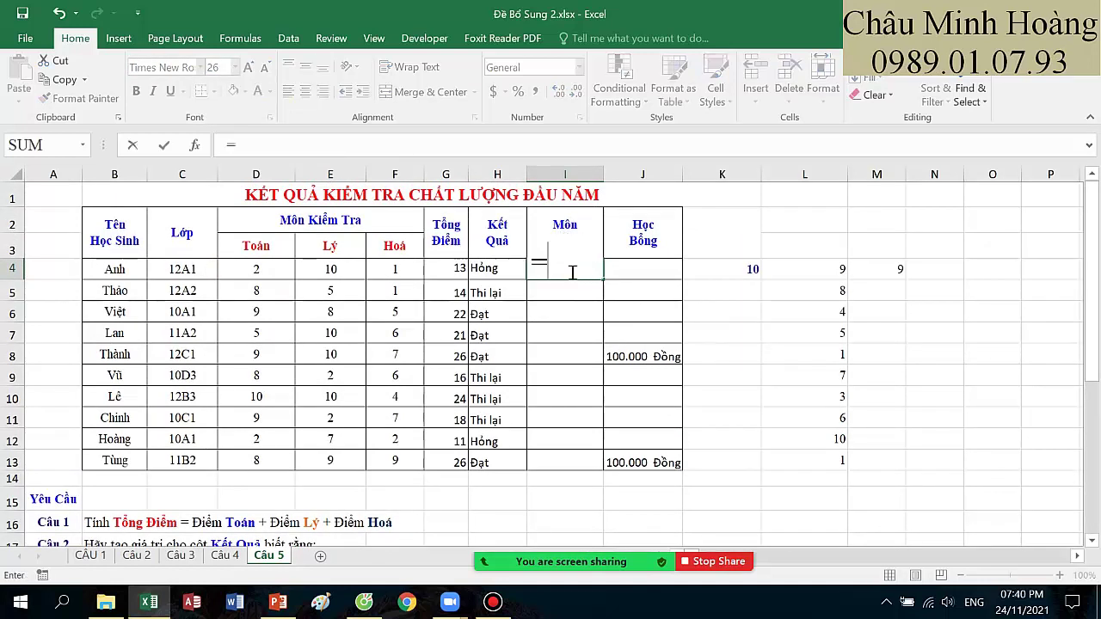
text(if()
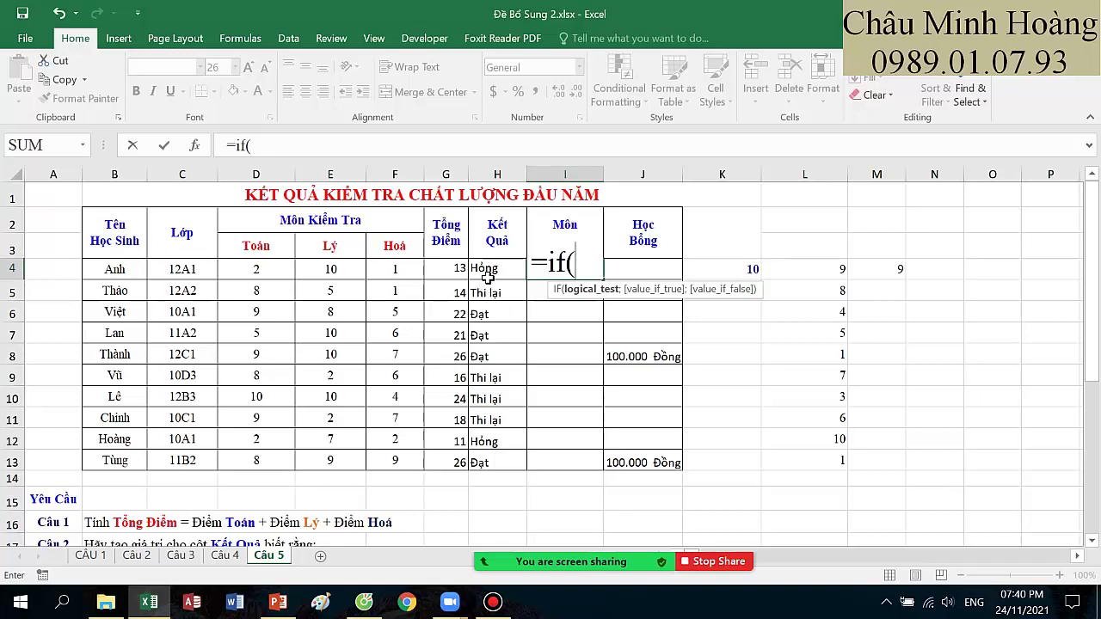
scroll(274, 420, down, 3)
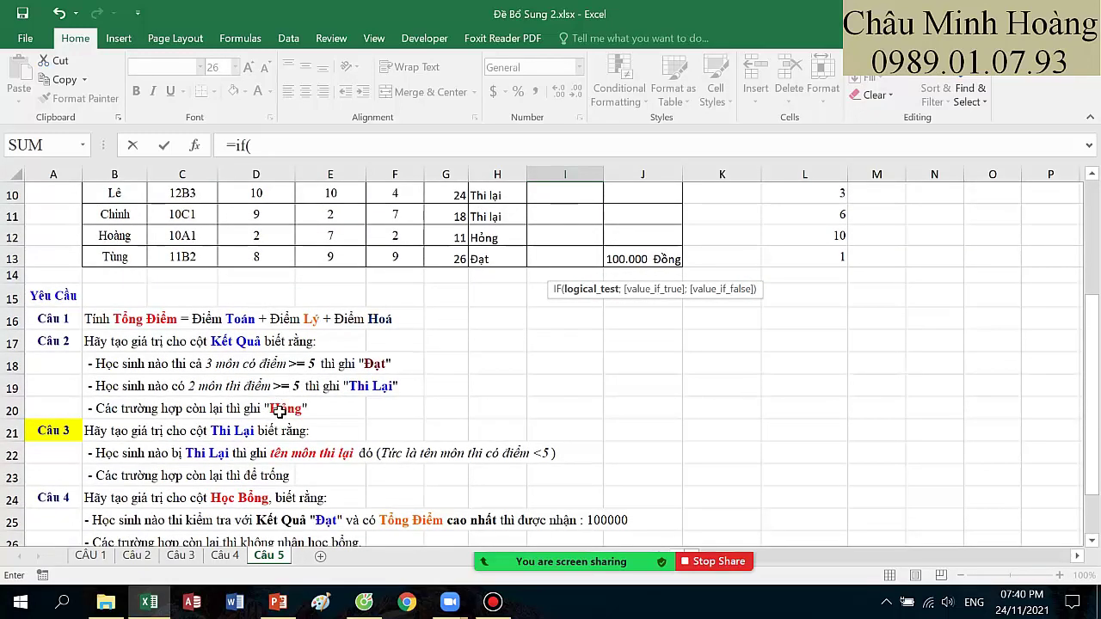
scroll(430, 441, up, 3)
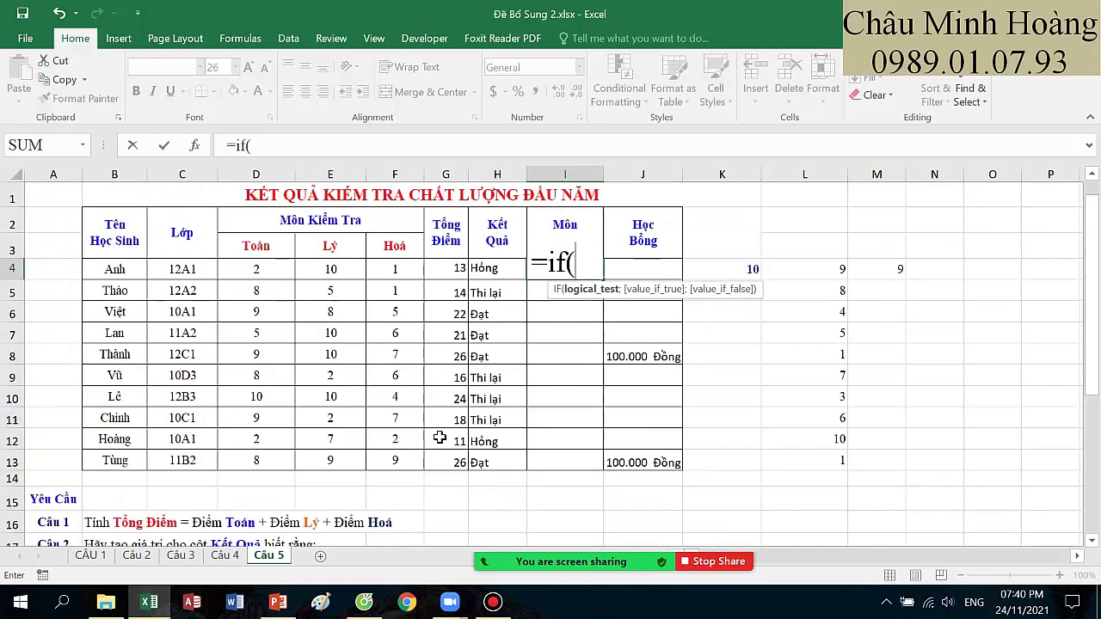
click(489, 268)
text(=)
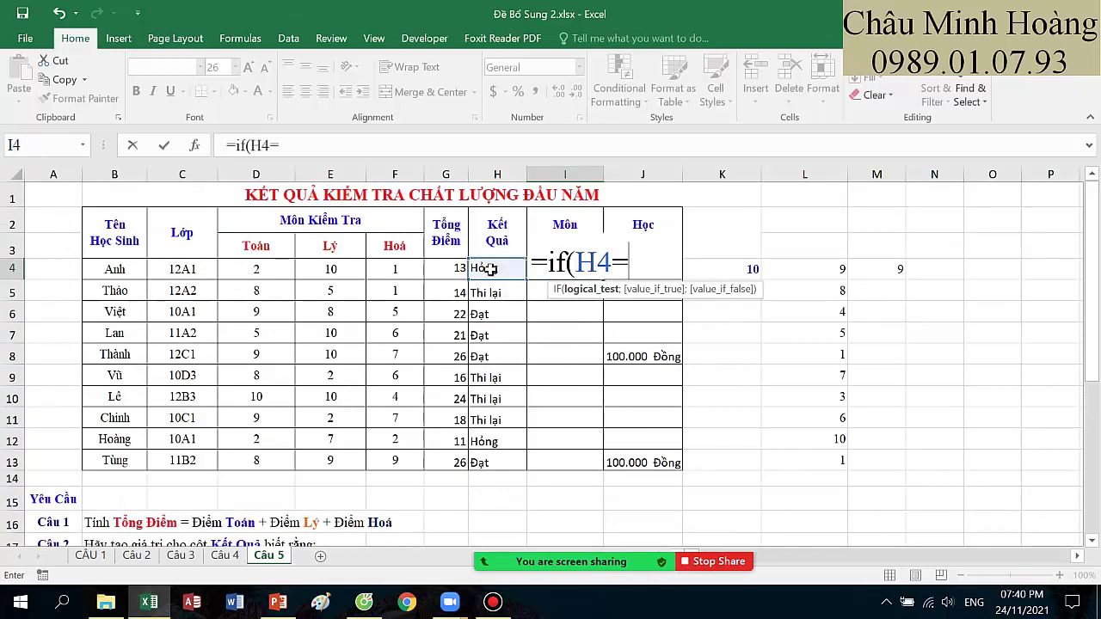
text("Thi )
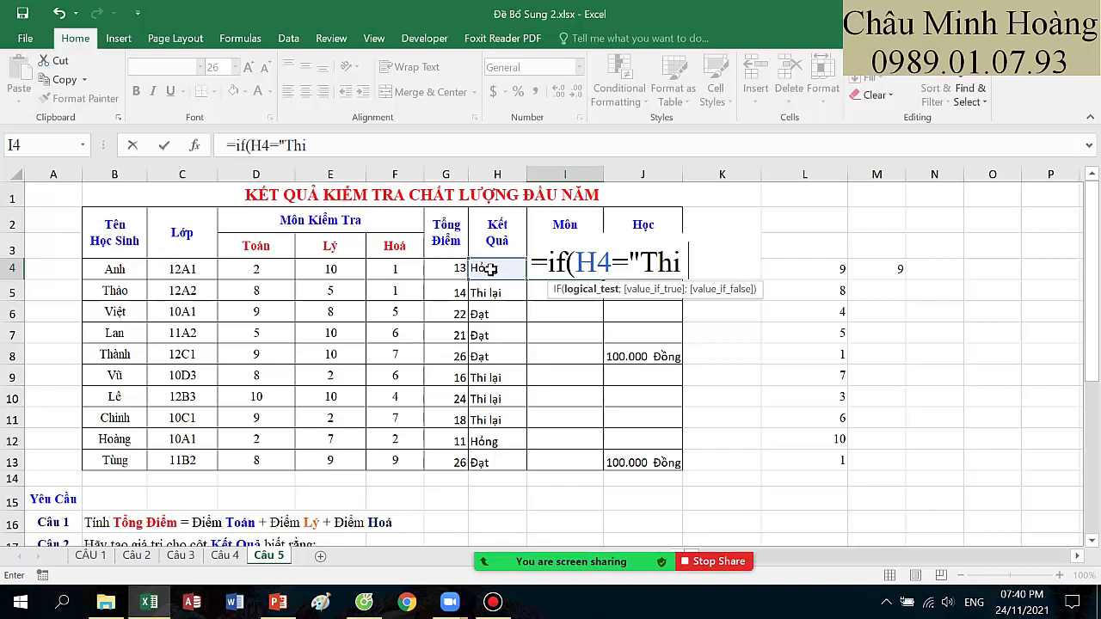
text(lại";)
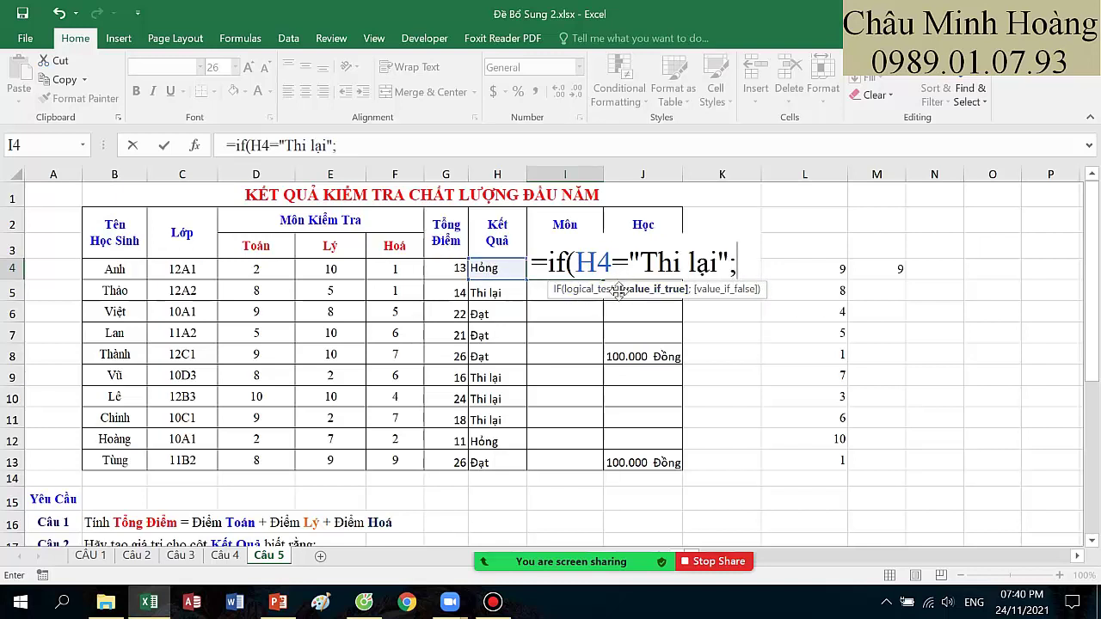
- Compare the Câu 2 and Câu 3 requirements with the students' subject scores and results to work out the retake subject rule
scroll(640, 296, down, 1)
scroll(645, 295, up, 1)
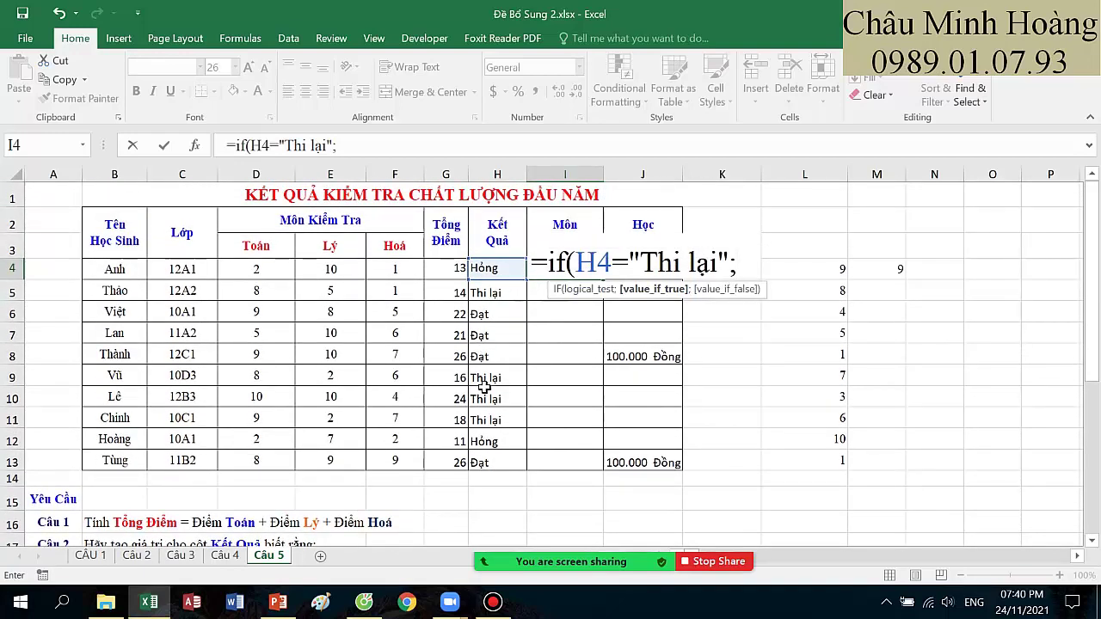
scroll(484, 383, down, 2)
scroll(484, 366, up, 2)
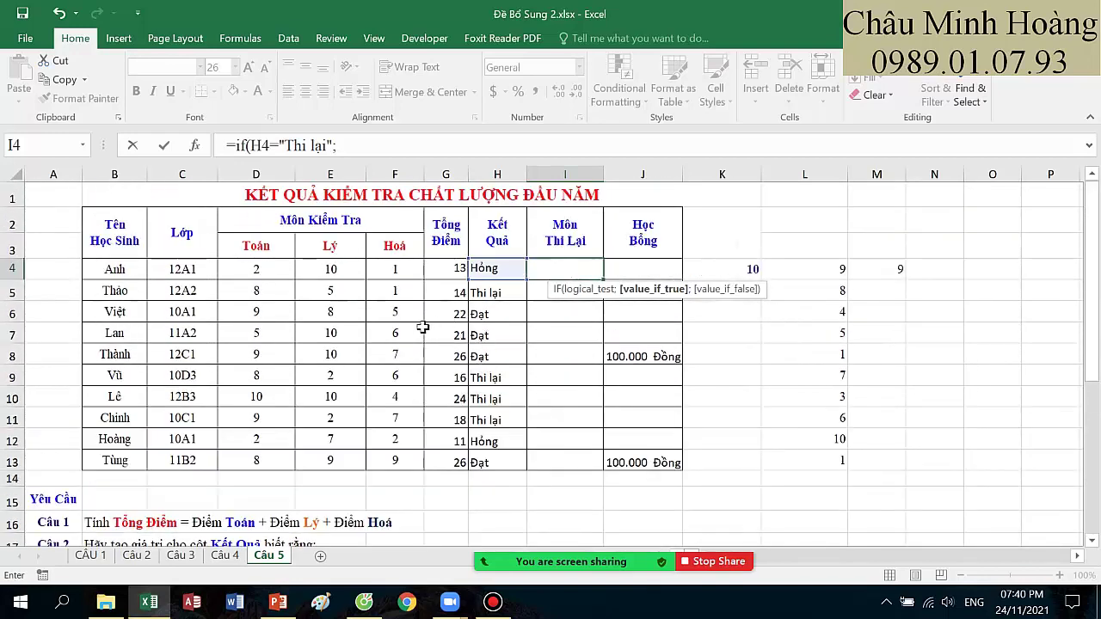
scroll(423, 327, down, 2)
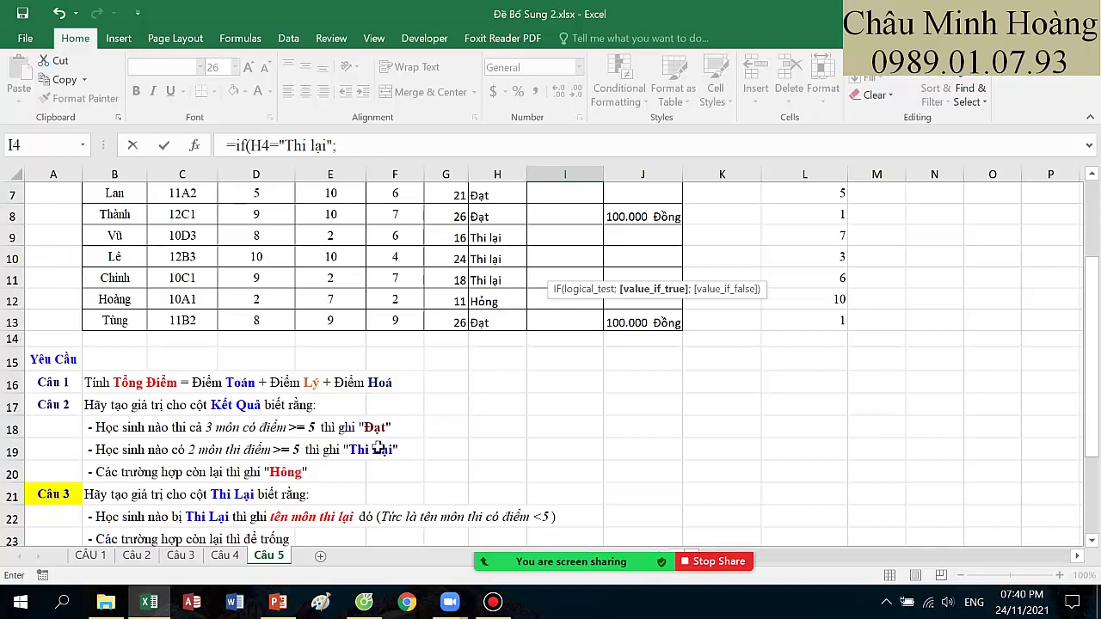
scroll(377, 443, down, 1)
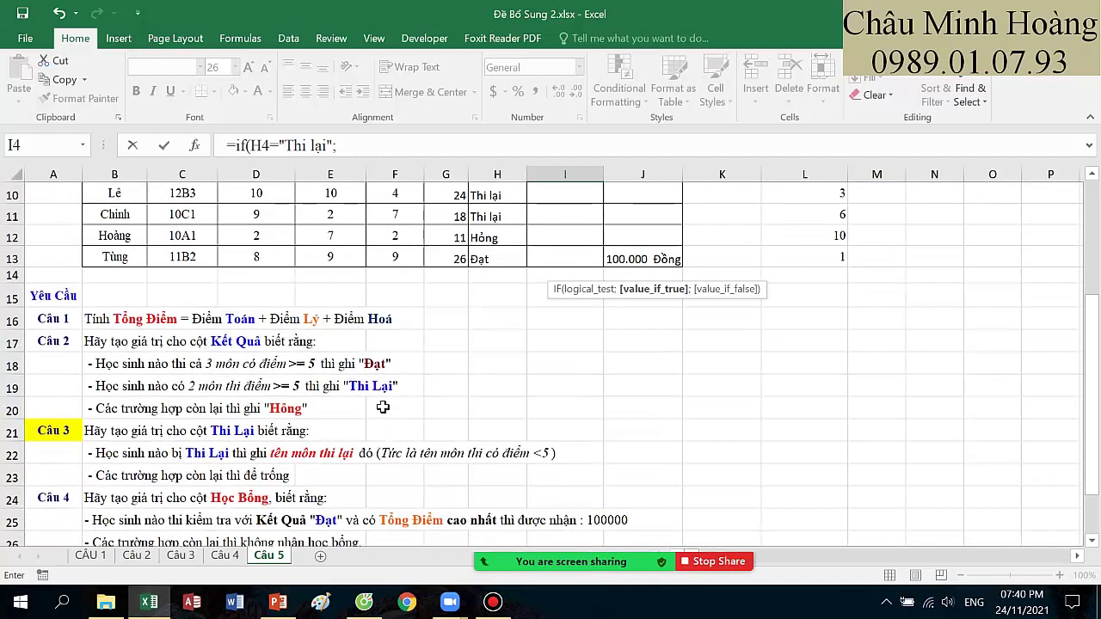
scroll(527, 389, up, 3)
scroll(267, 389, down, 3)
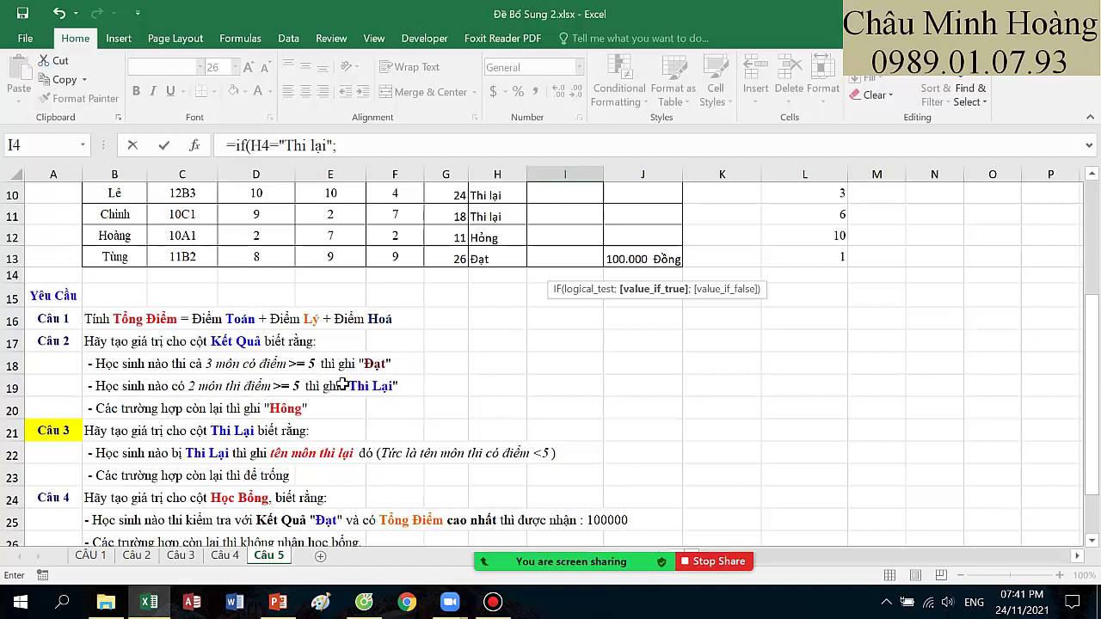
scroll(509, 387, up, 3)
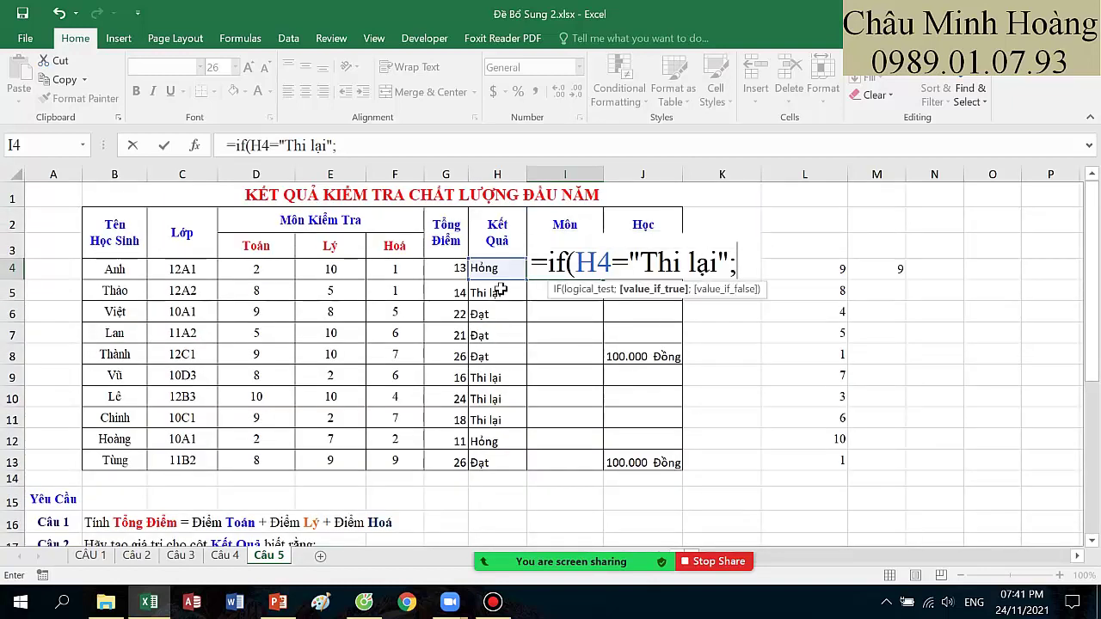
- Remove the equals sign from the unfinished formula in I4 and store it as plain text
click(535, 262)
key(BackSpace)
key(Return)
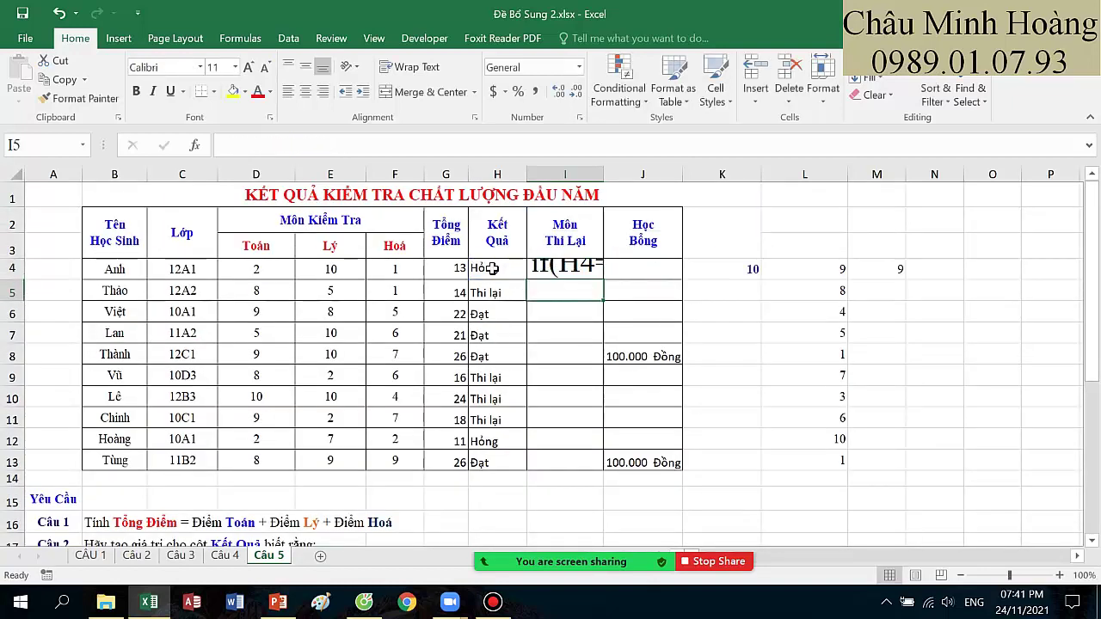
- Review the two SMALL conditions of the Kết Quả formula in H4 against the Câu 2 rules, leaving the formula as it is
click(492, 269)
double_click(492, 269)
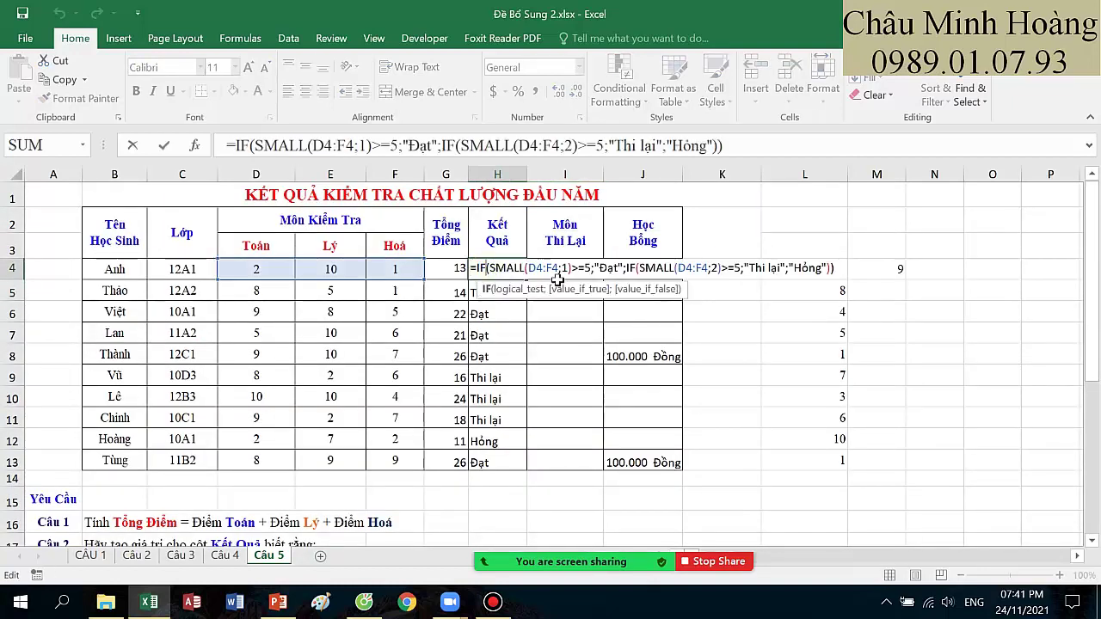
click(524, 290)
scroll(541, 274, down, 1)
scroll(541, 274, up, 1)
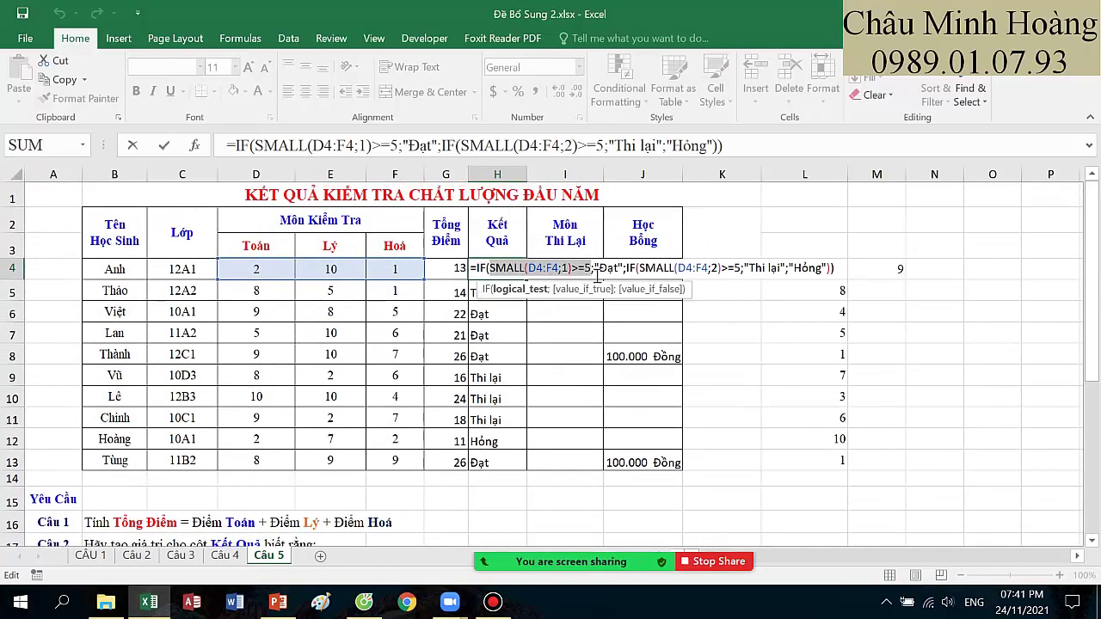
click(666, 268)
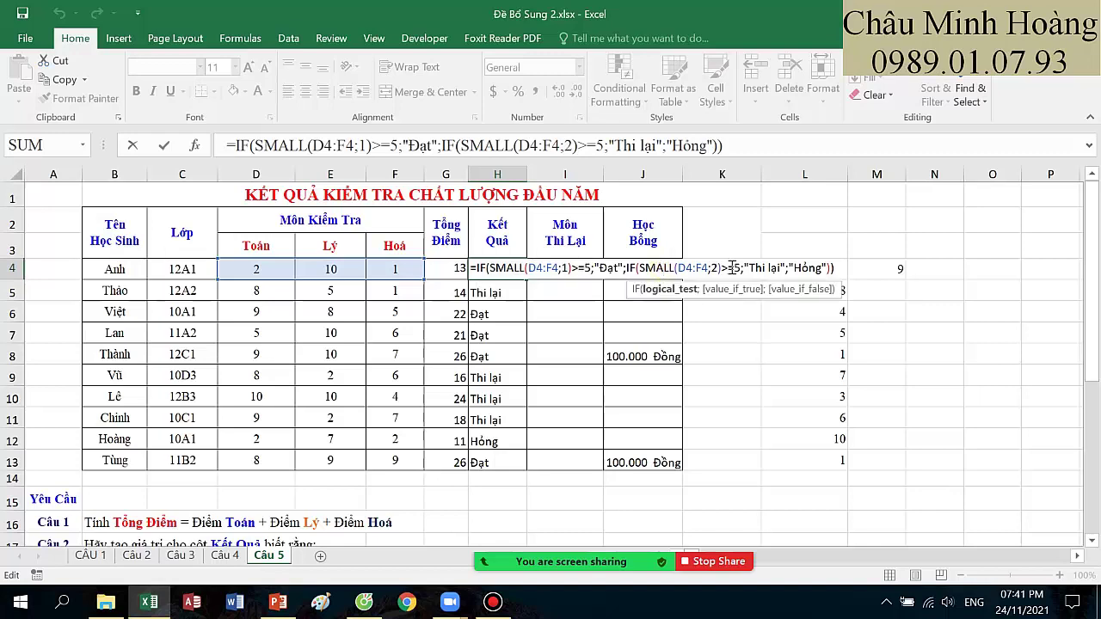
scroll(356, 320, down, 3)
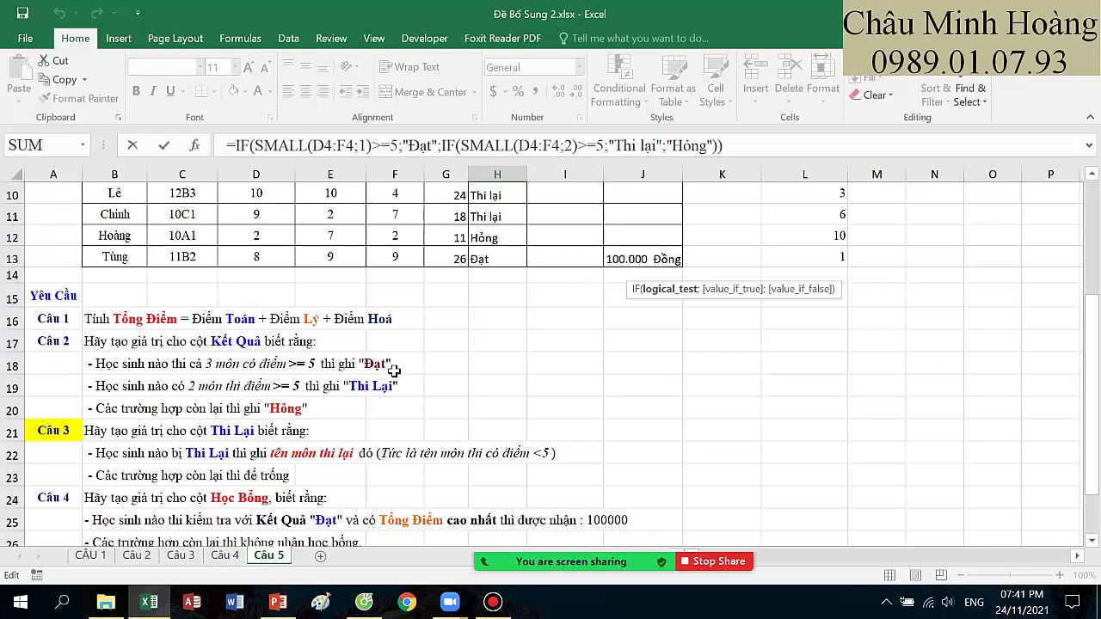
scroll(542, 249, up, 3)
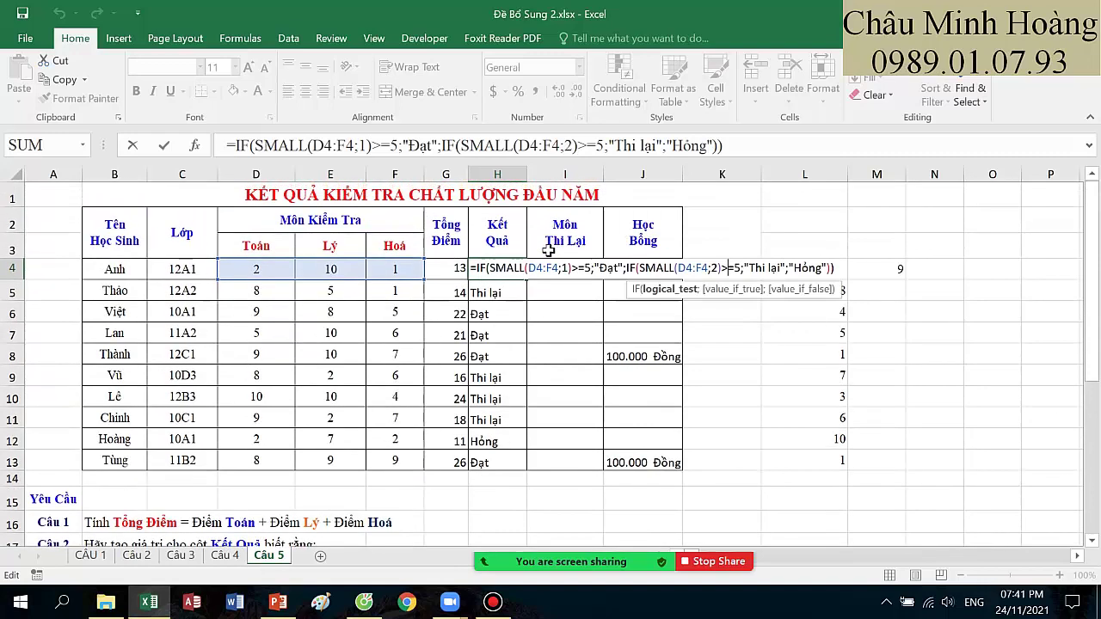
key(Return)
key(Up)
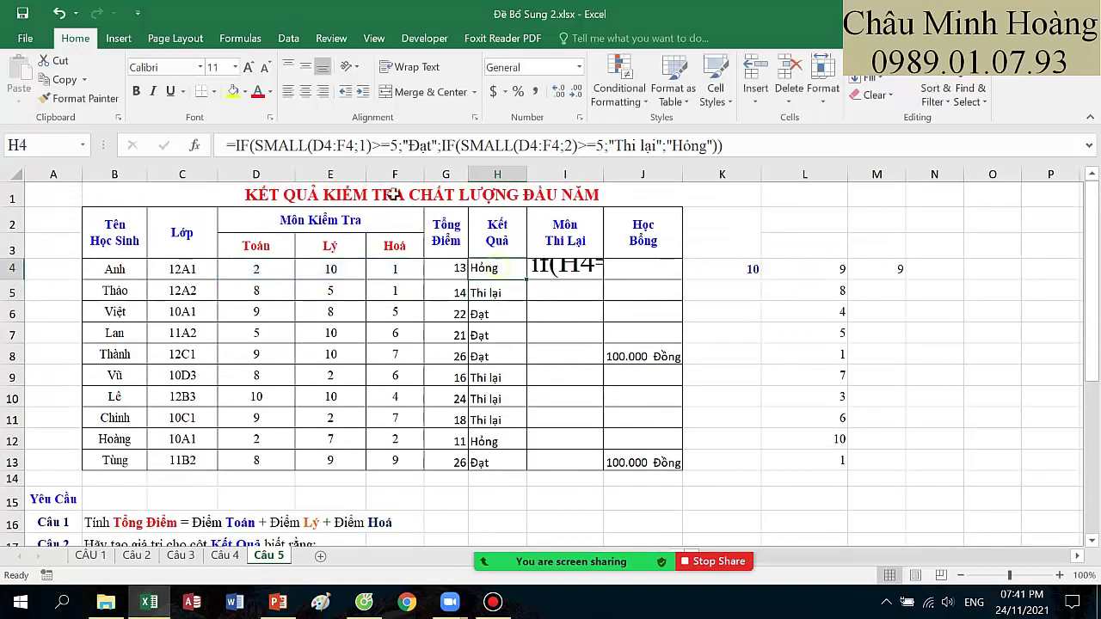
- Format cell H4 in the Kết Quả column with Times New Roman at size 22
click(234, 67)
click(219, 241)
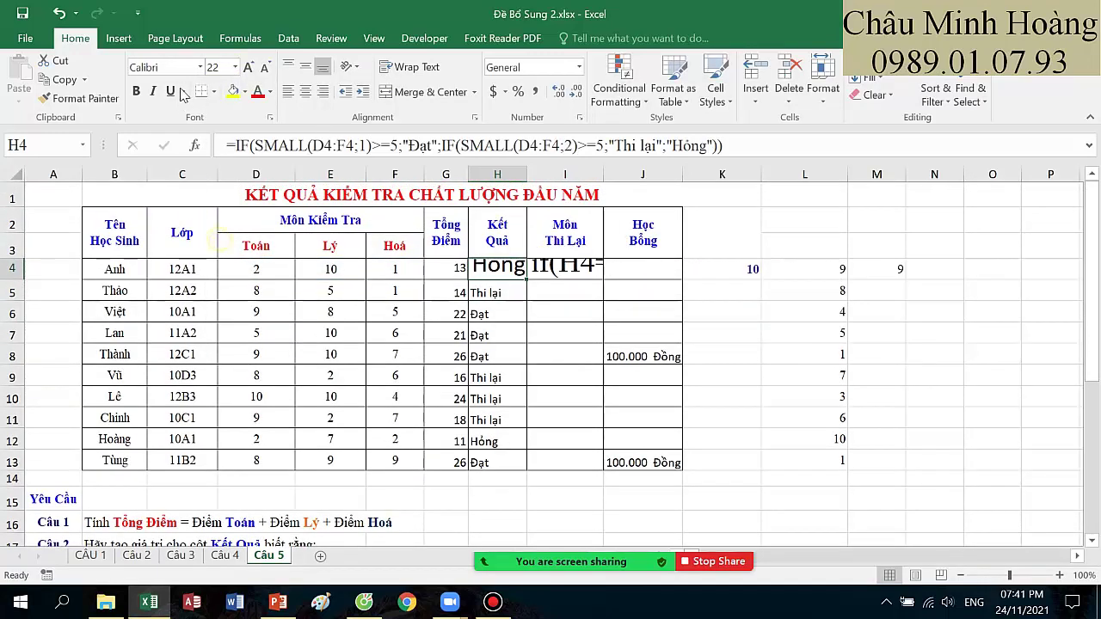
click(177, 69)
text(Times New Roman)
key(Return)
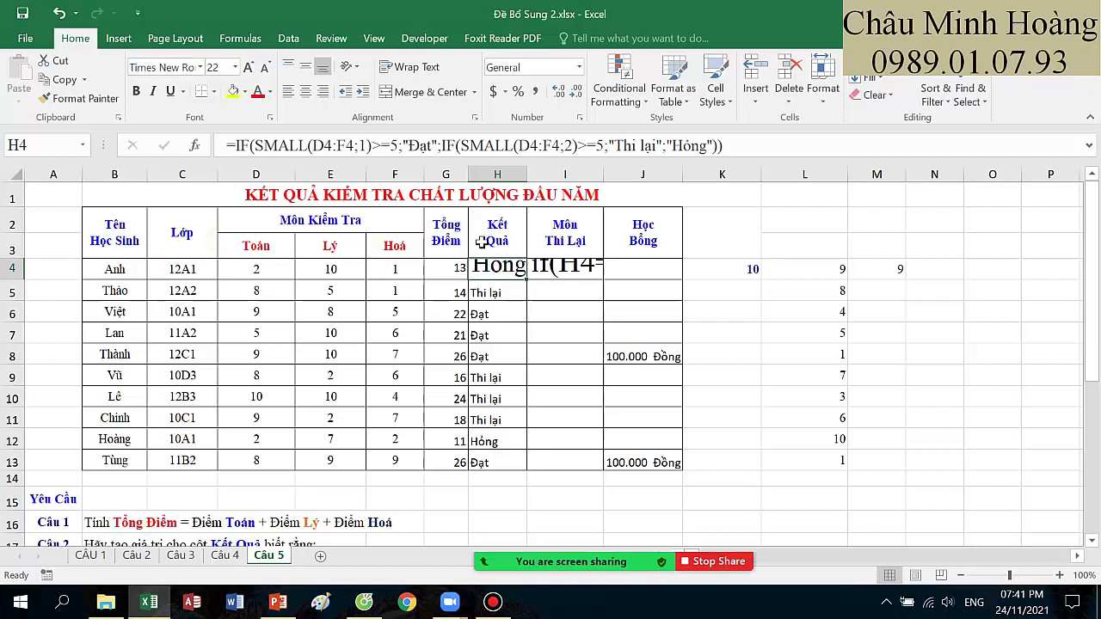
- Highlight SMALL(D4:F4;1) in H4's formula and check it against the Đạt and Thi Lại rules in Câu 2
double_click(496, 272)
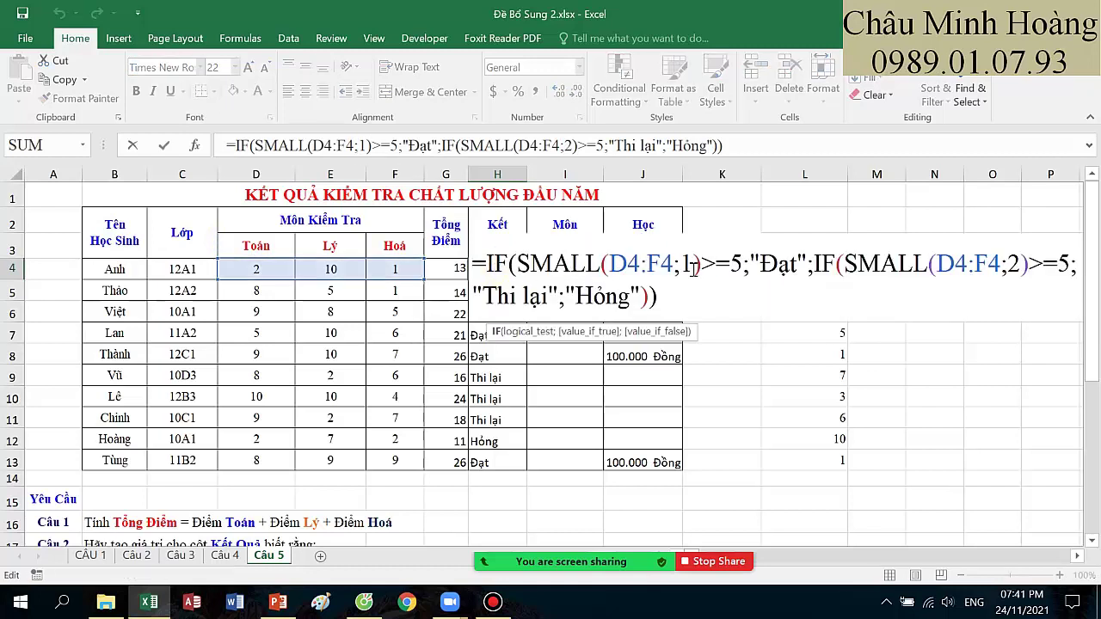
drag(702, 266, 514, 263)
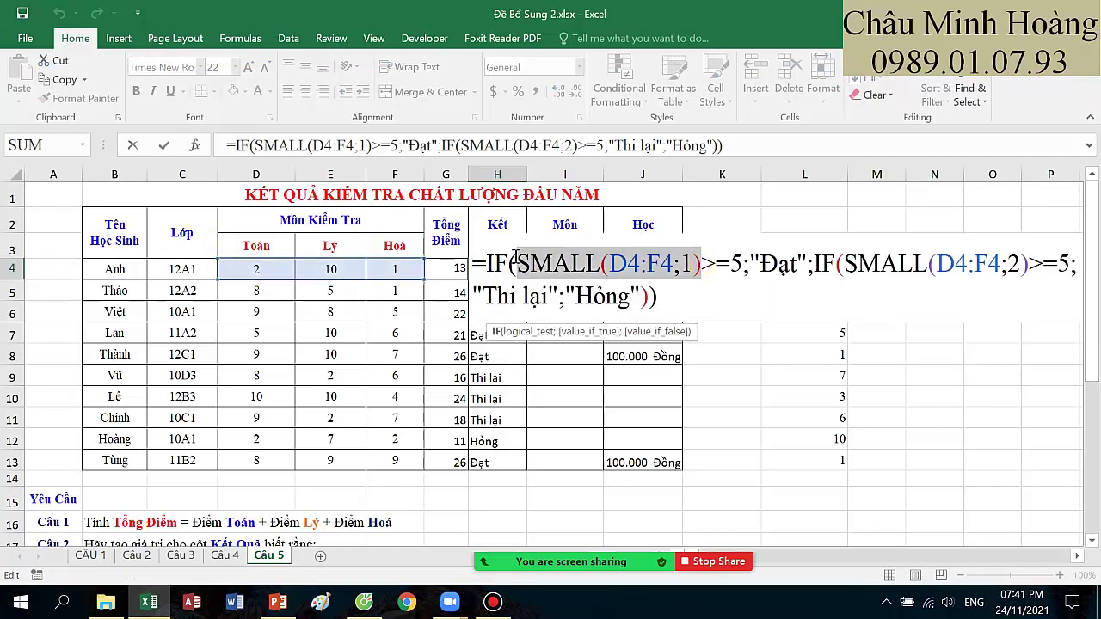
scroll(186, 453, down, 2)
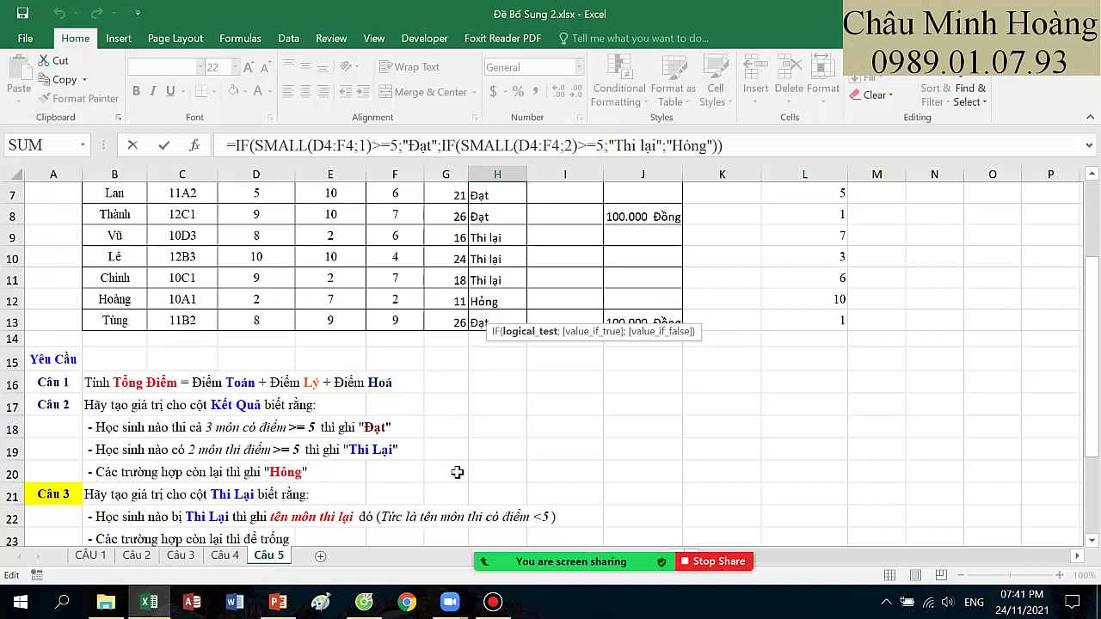
scroll(469, 472, up, 2)
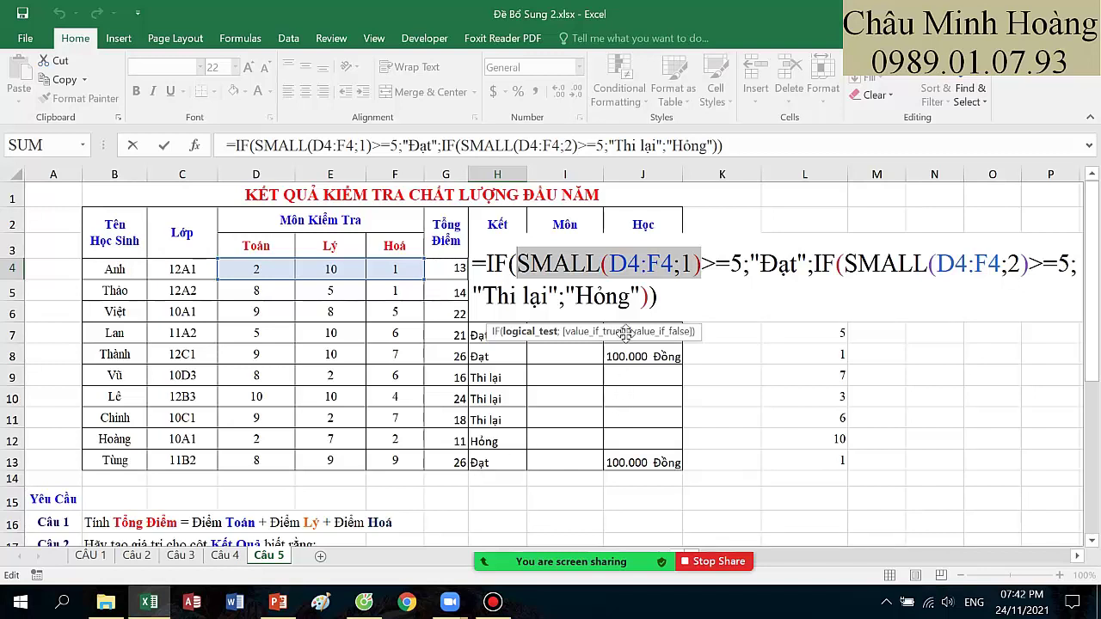
scroll(478, 368, down, 2)
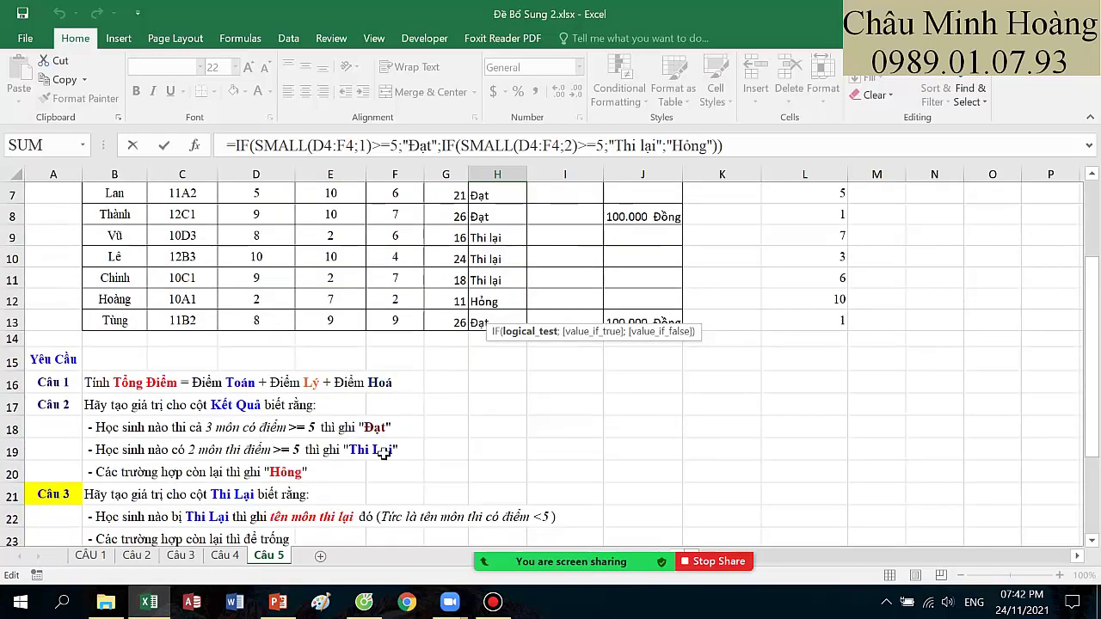
scroll(385, 453, down, 1)
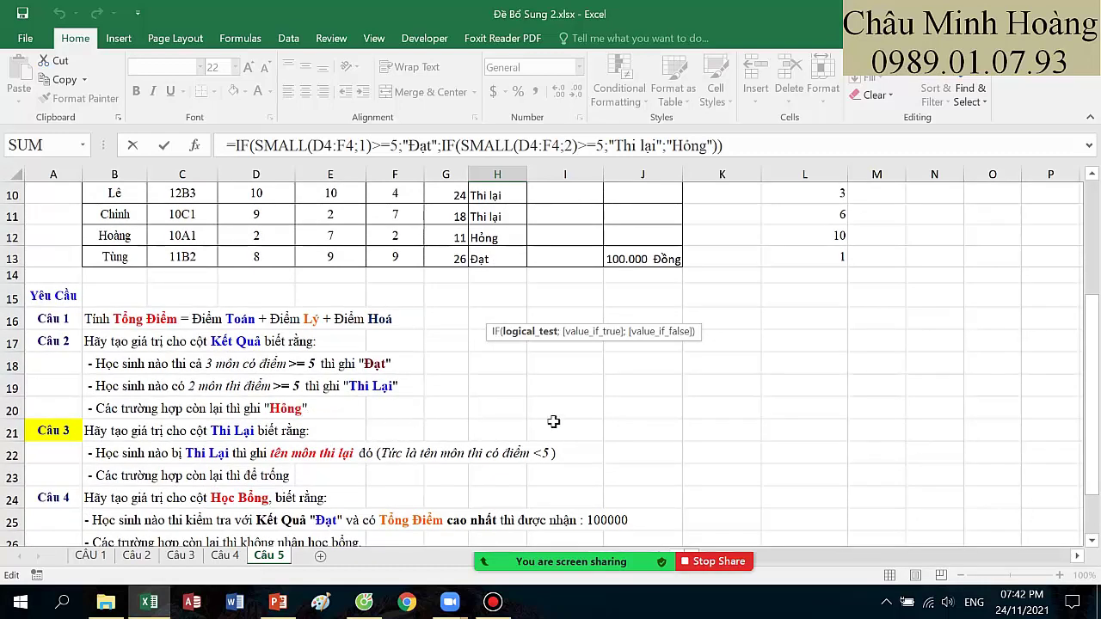
scroll(723, 413, up, 2)
scroll(724, 413, up, 1)
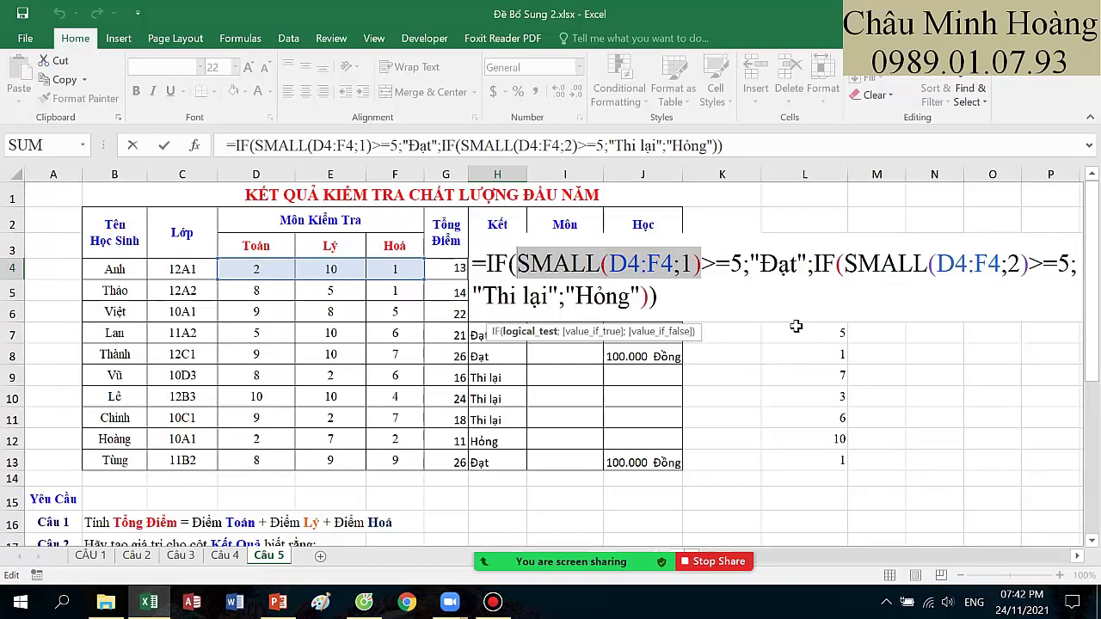
- Examine the nested SMALL(D4:F4;2)>=5 condition in H4's formula and close the cell without changing it
click(859, 273)
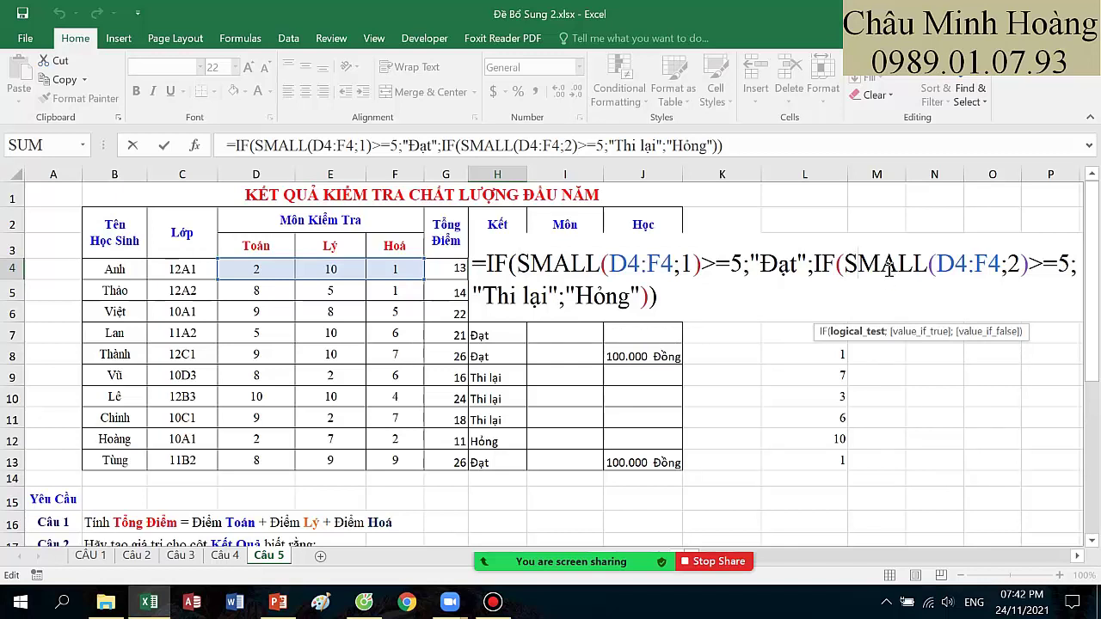
click(1000, 272)
click(1008, 271)
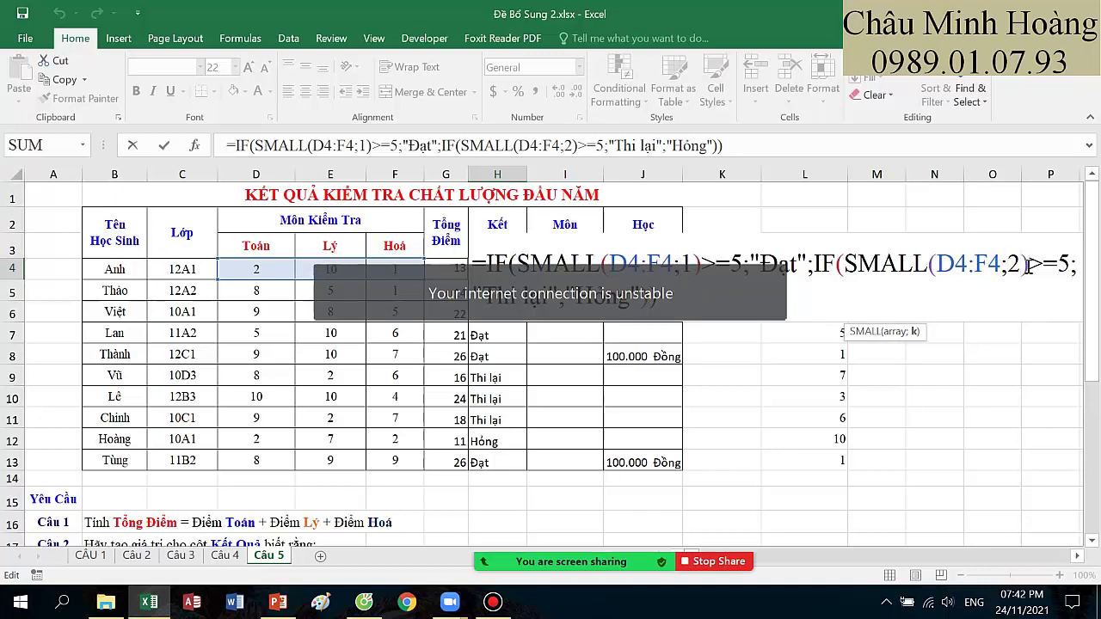
click(1029, 268)
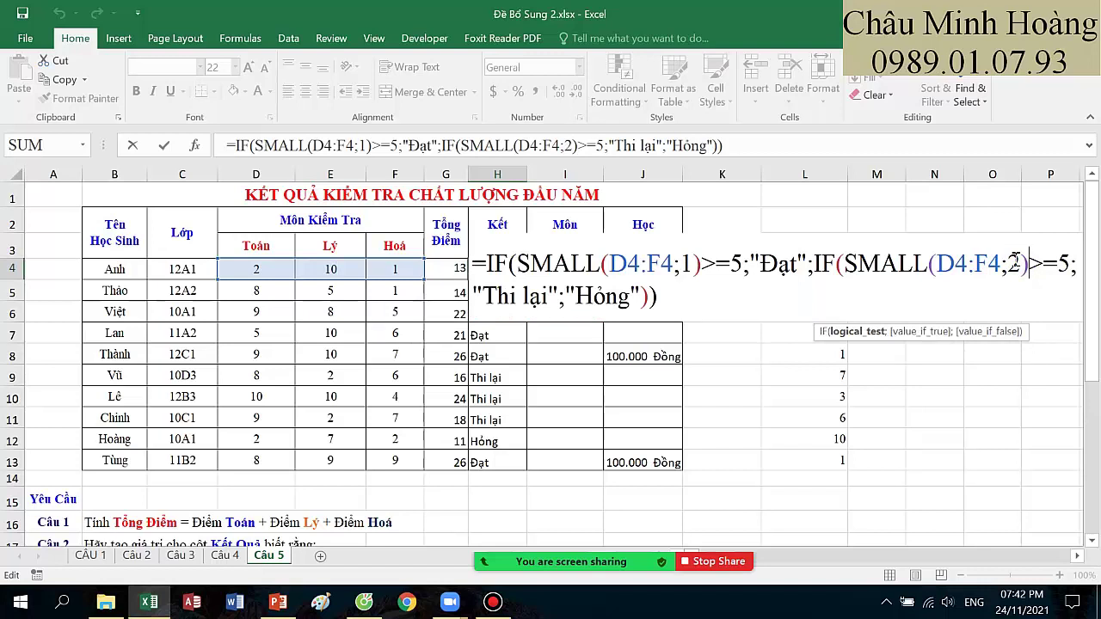
click(661, 295)
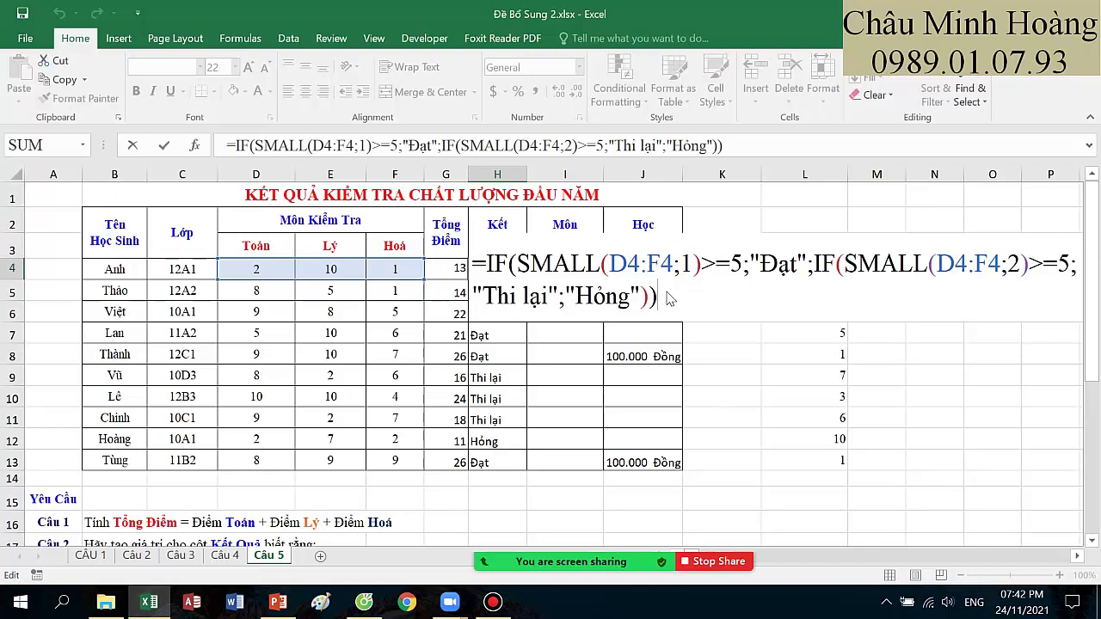
key(Return)
- Widen the Kết Quả column and highlight the scores and results of the Thi lại students in D5:H5 and D9:H11
drag(521, 178, 561, 178)
drag(526, 295, 258, 292)
click(518, 381)
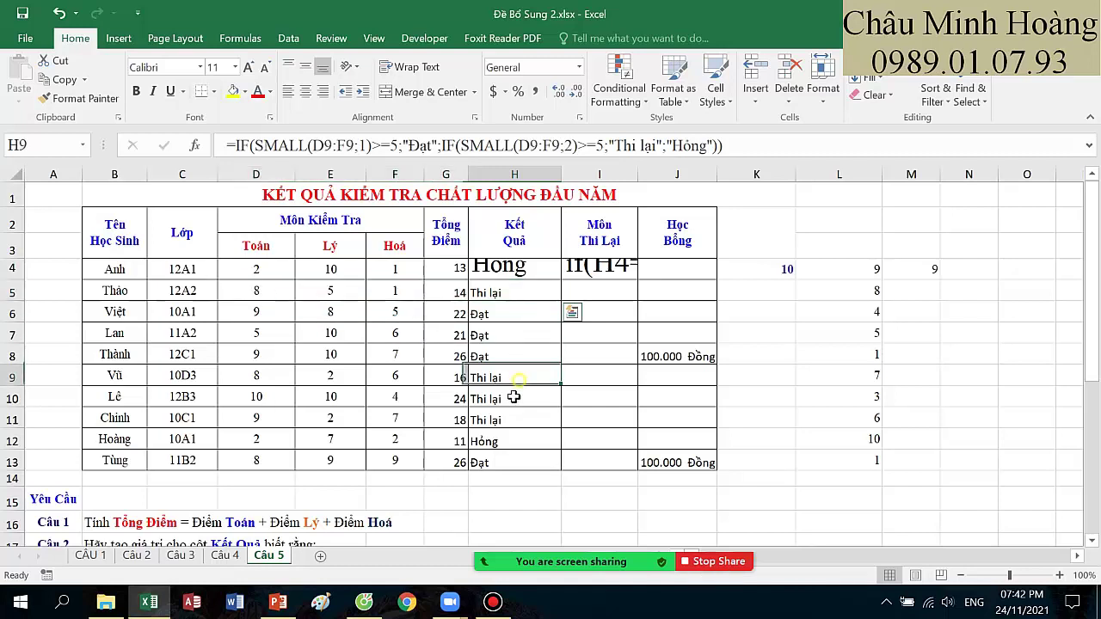
drag(513, 396, 271, 427)
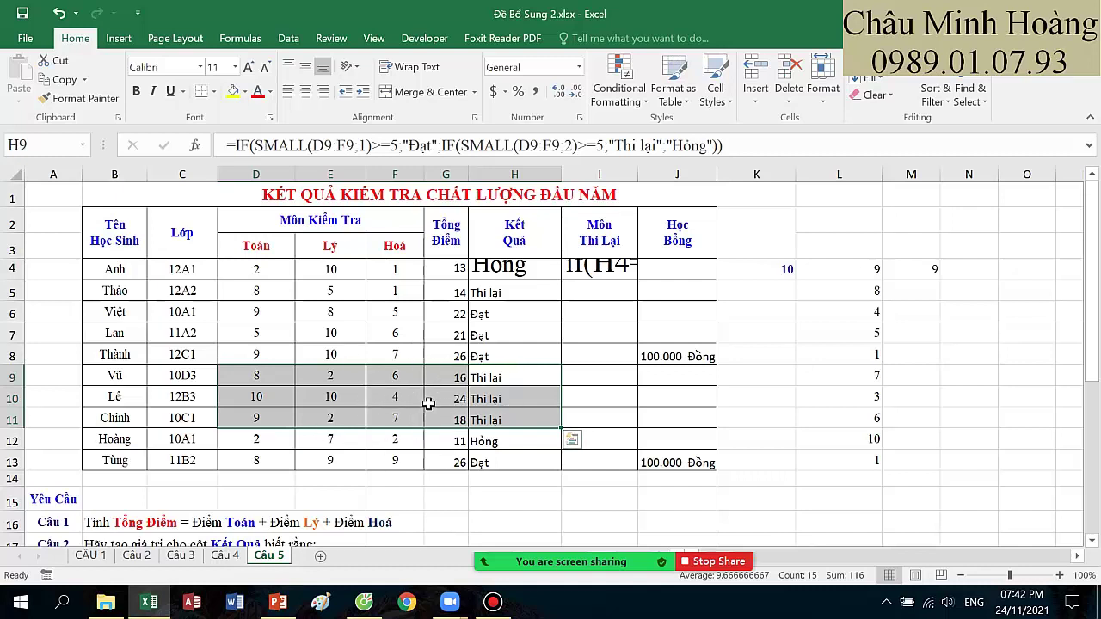
- Begin the Môn Thi Lại formula in I4 as =if(H4="Thi lại"; and check the Câu 3 rule for its results
click(590, 268)
text(=if(H4="Thi lại";)
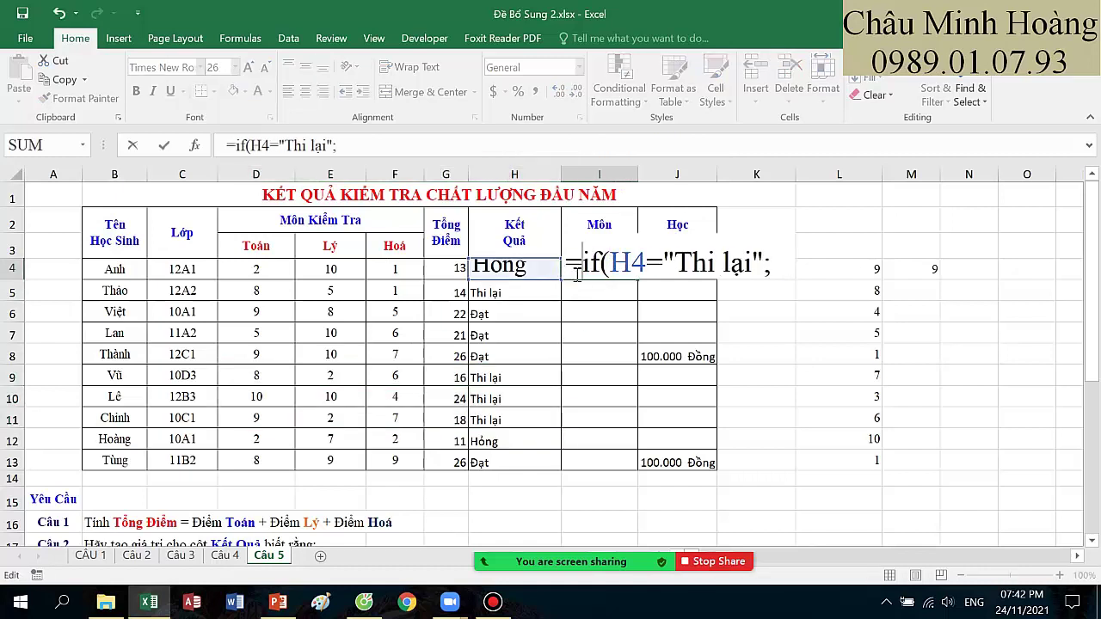
click(775, 269)
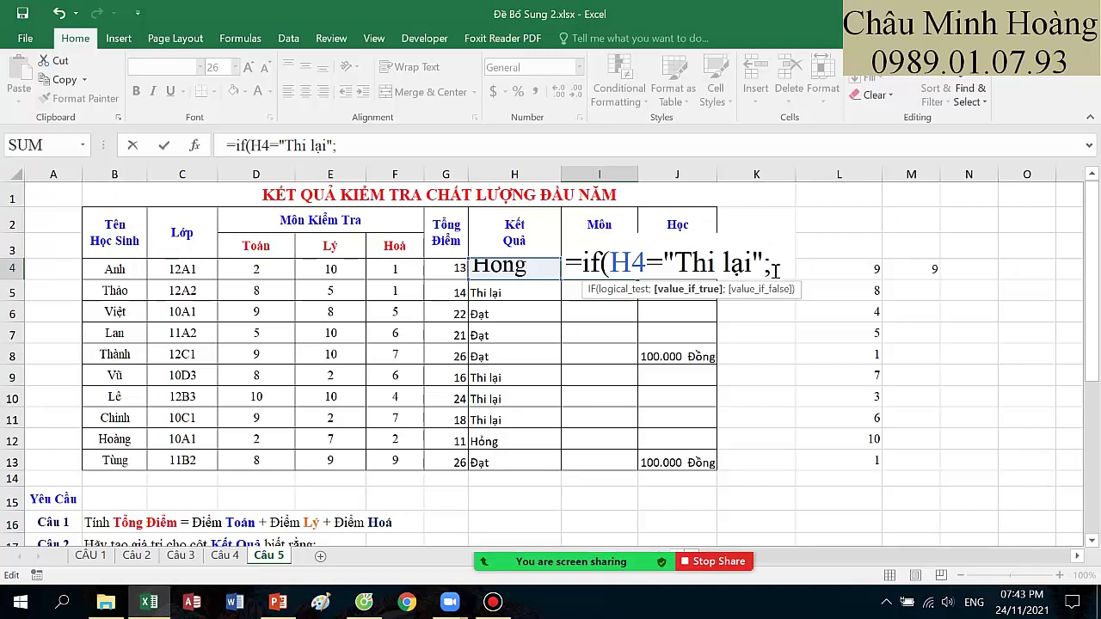
scroll(660, 248, down, 3)
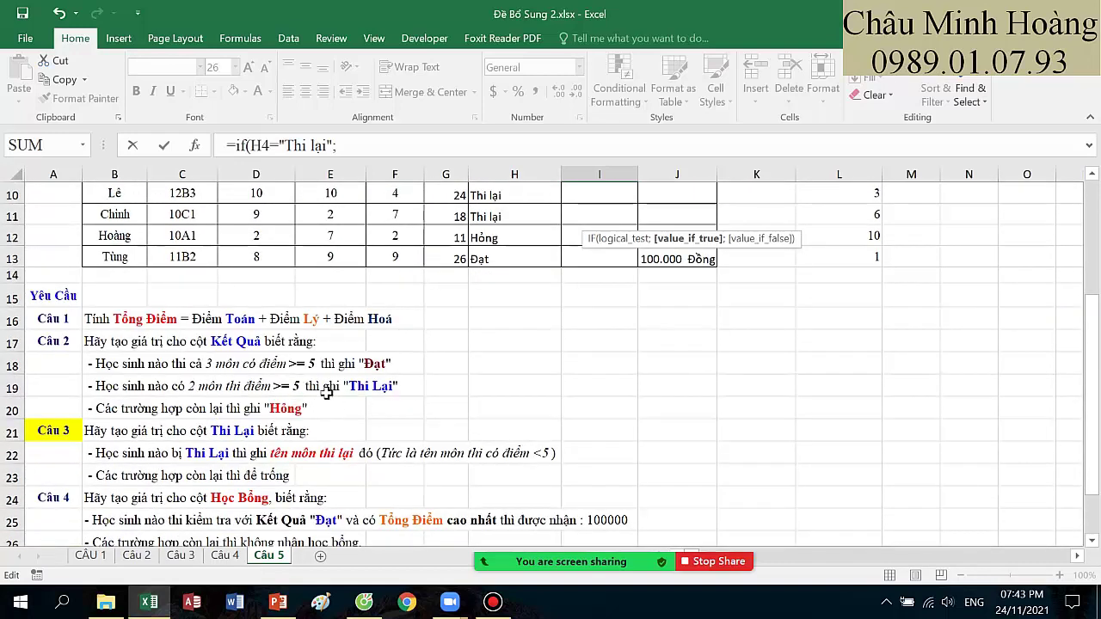
scroll(435, 420, up, 3)
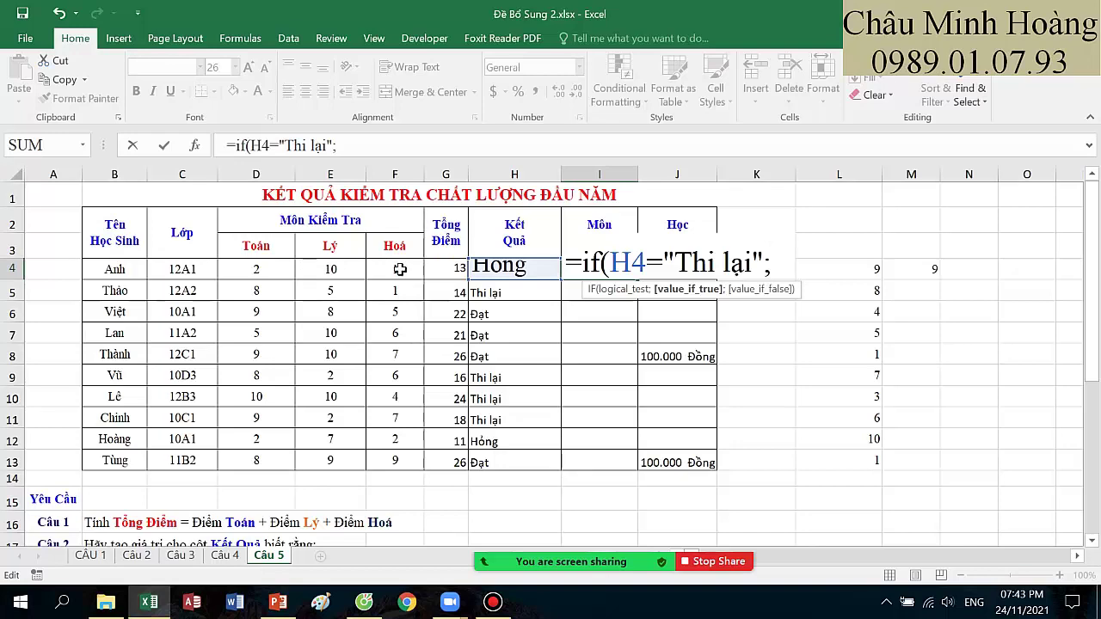
click(492, 602)
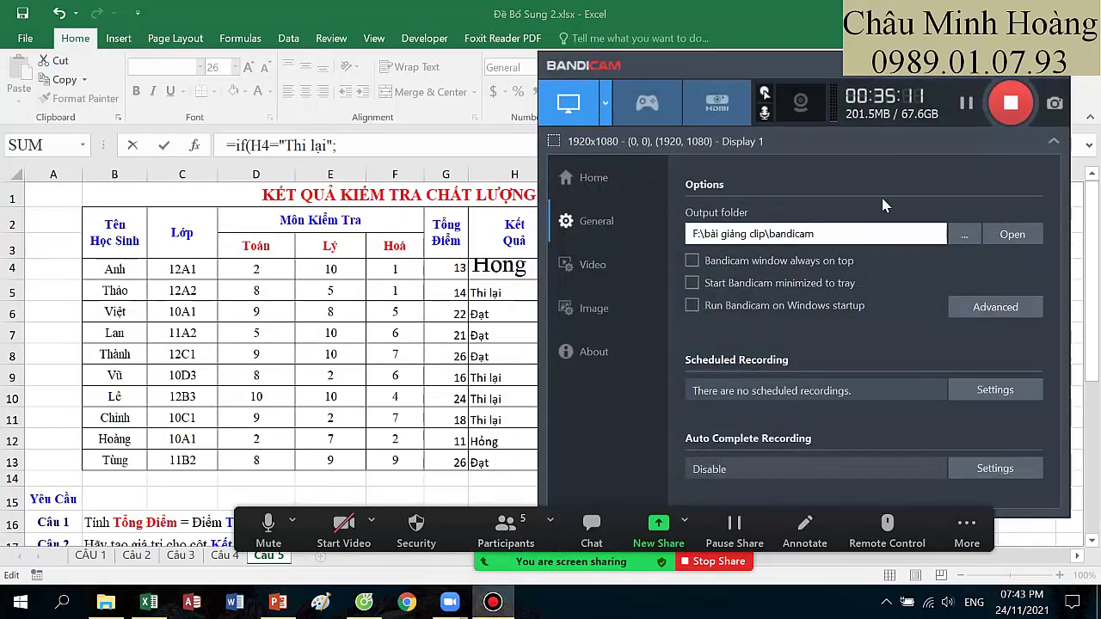
click(967, 105)
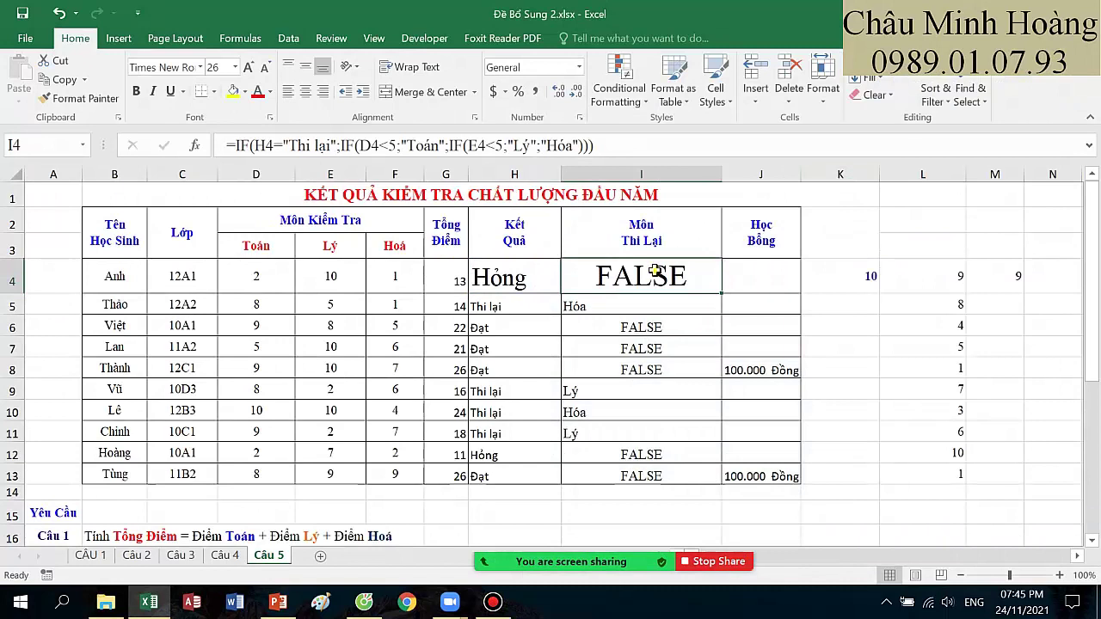
- Nest IF(F4<5;"Hóa";"") as the last alternative after "Lý" in I4's formula and balance the closing parentheses
click(657, 272)
click(749, 280)
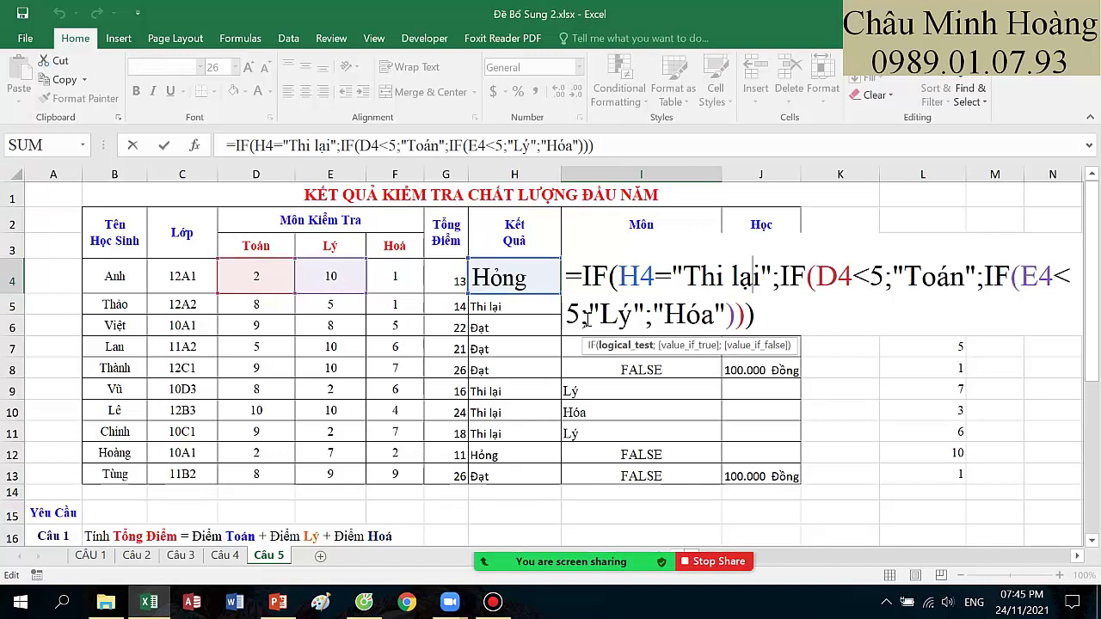
click(655, 317)
text(if()
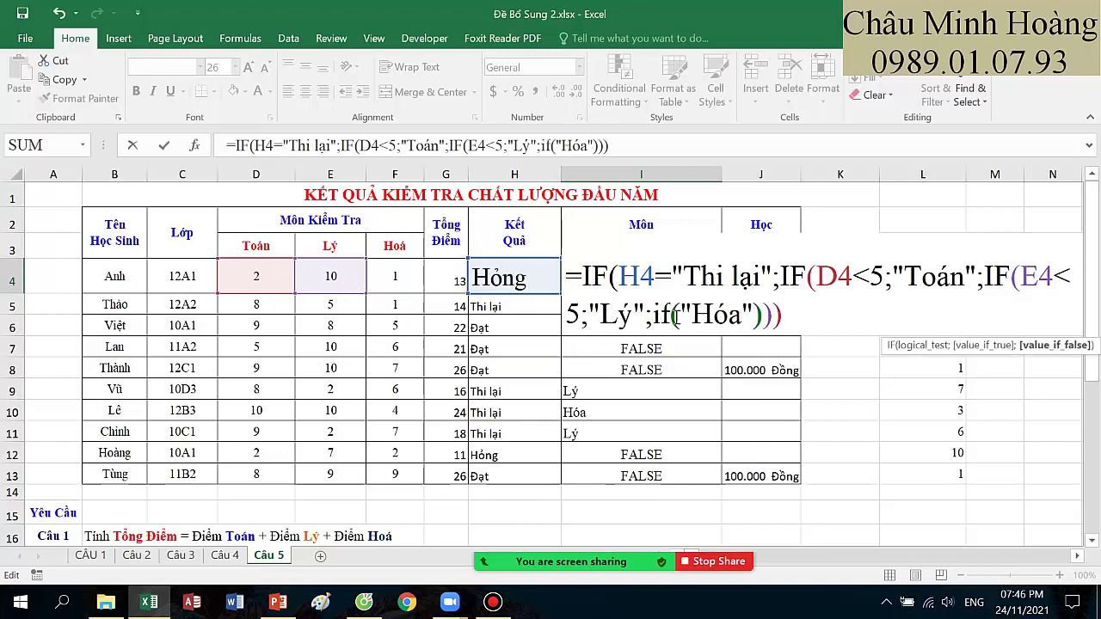
click(396, 284)
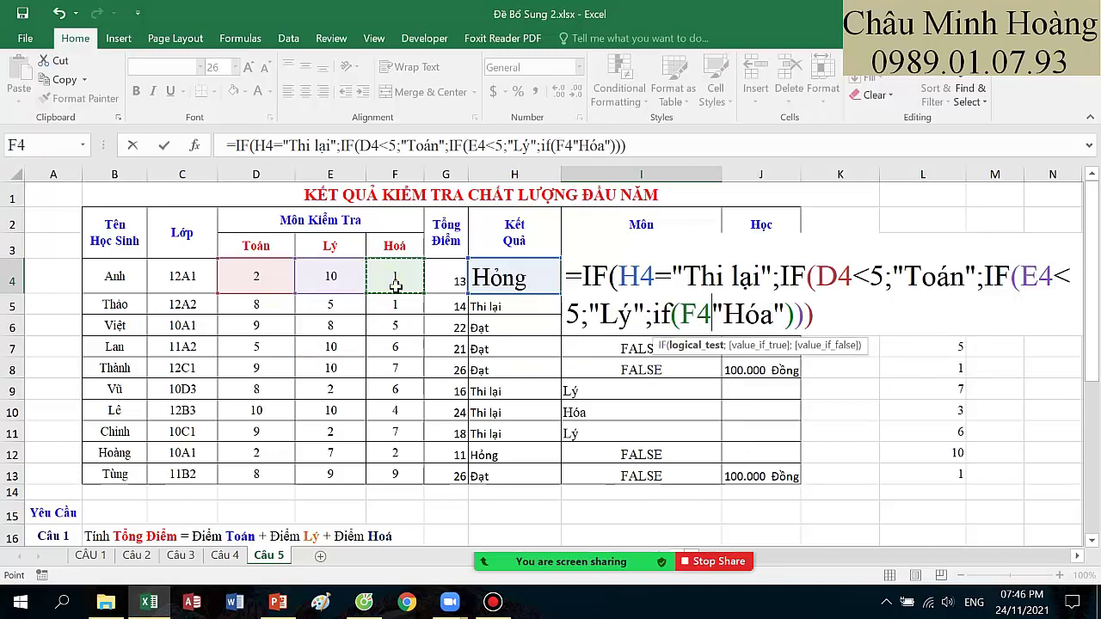
text(<5;)
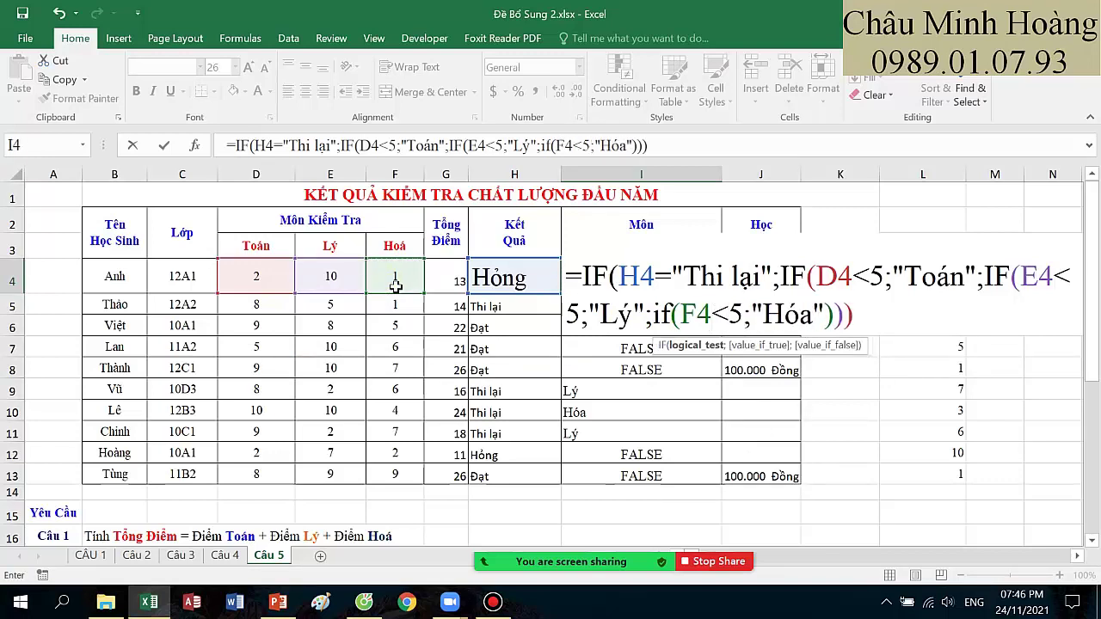
click(825, 314)
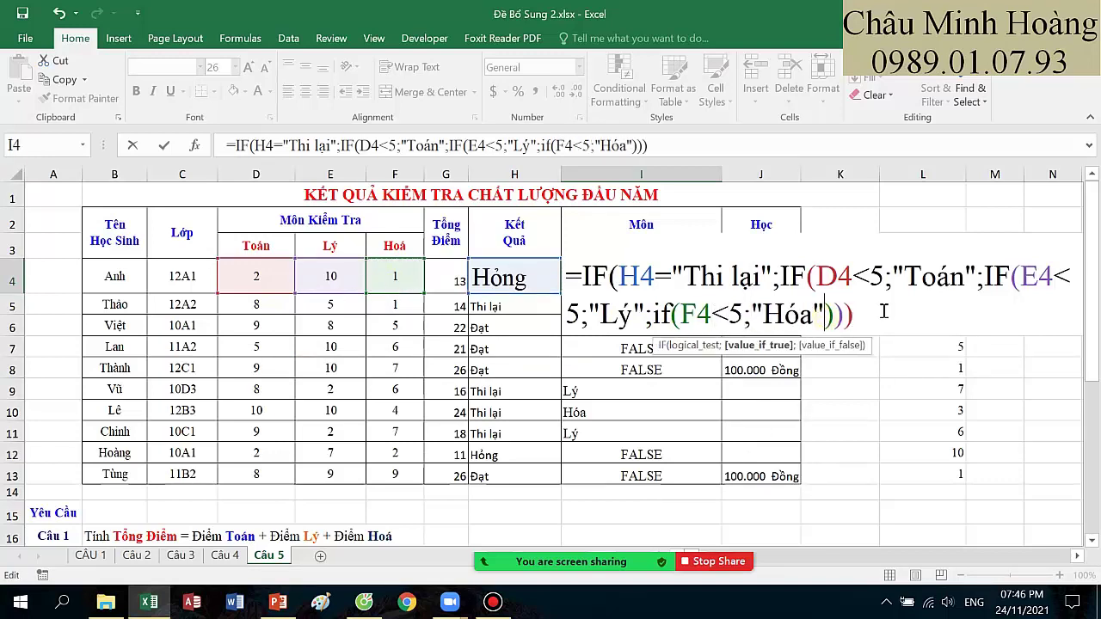
text(;"")
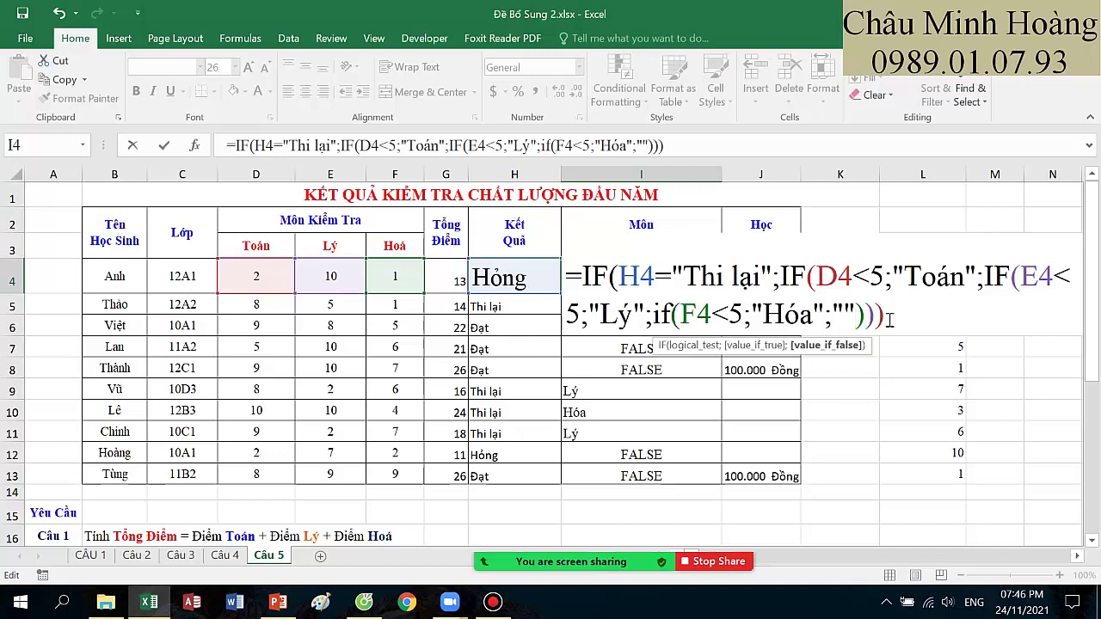
text())
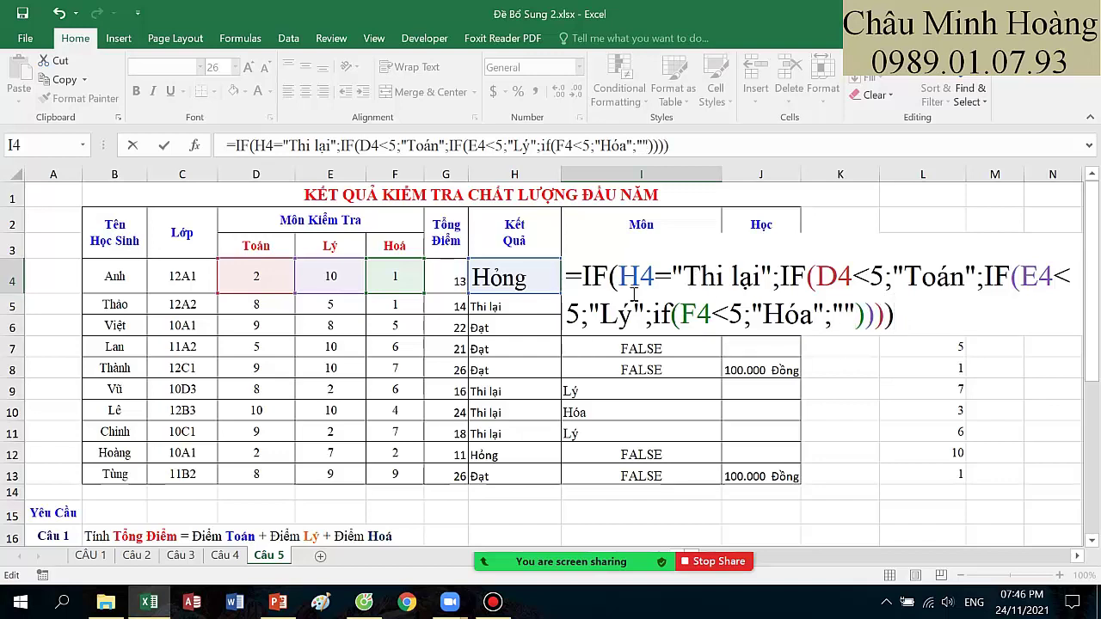
- Compare I4's H4="Thi lại" condition and its empty-text result with the Câu 3 rule, and commit the formula
scroll(398, 359, down, 3)
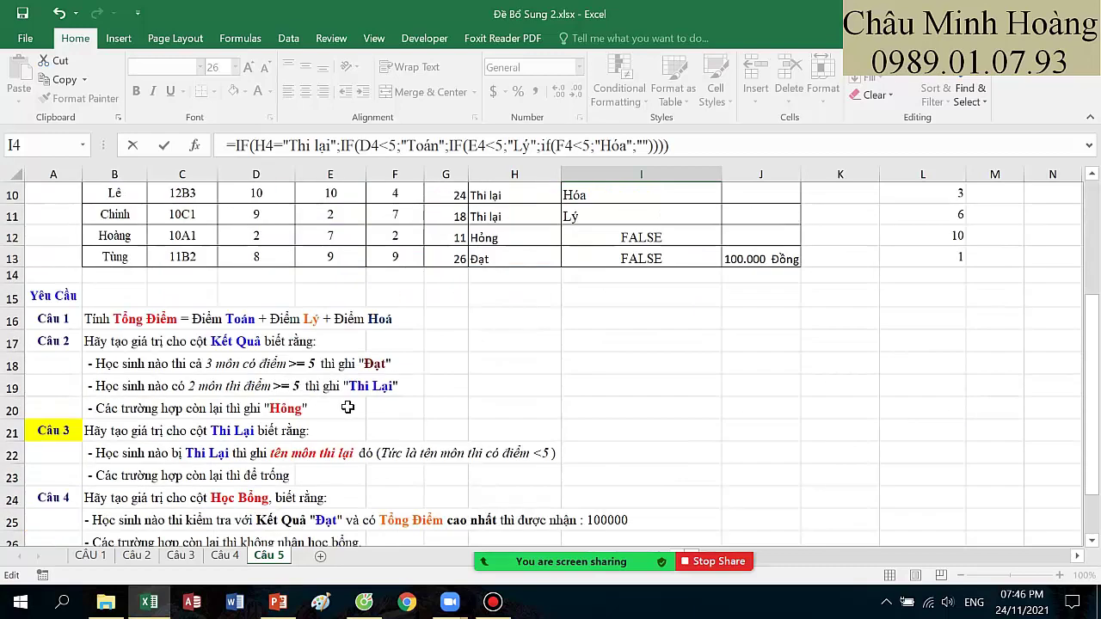
scroll(324, 394, up, 1)
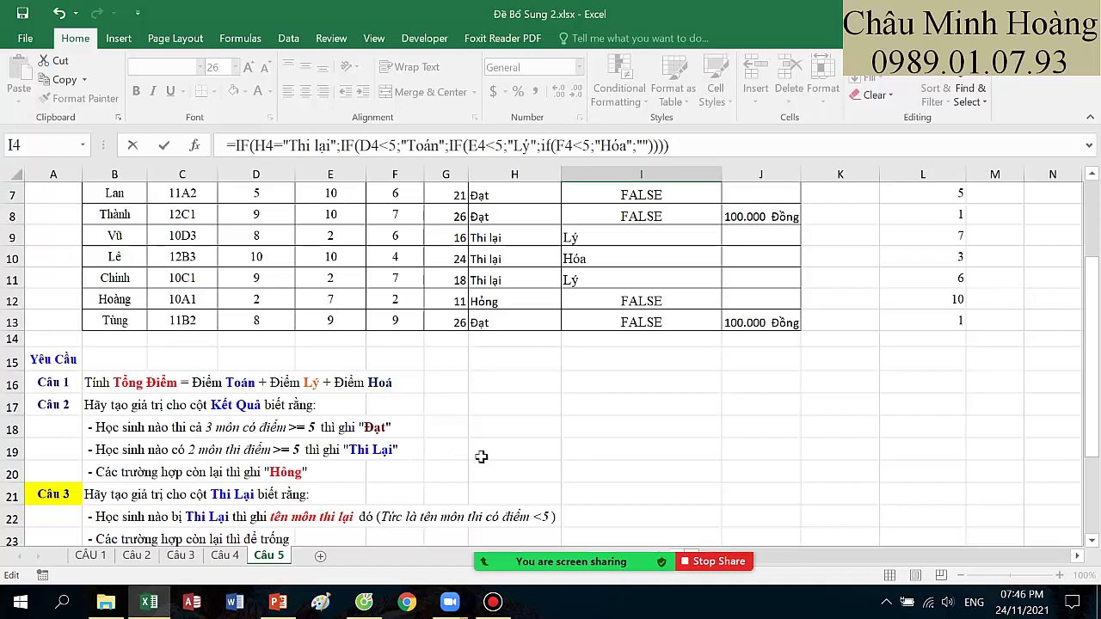
scroll(482, 457, up, 2)
click(644, 285)
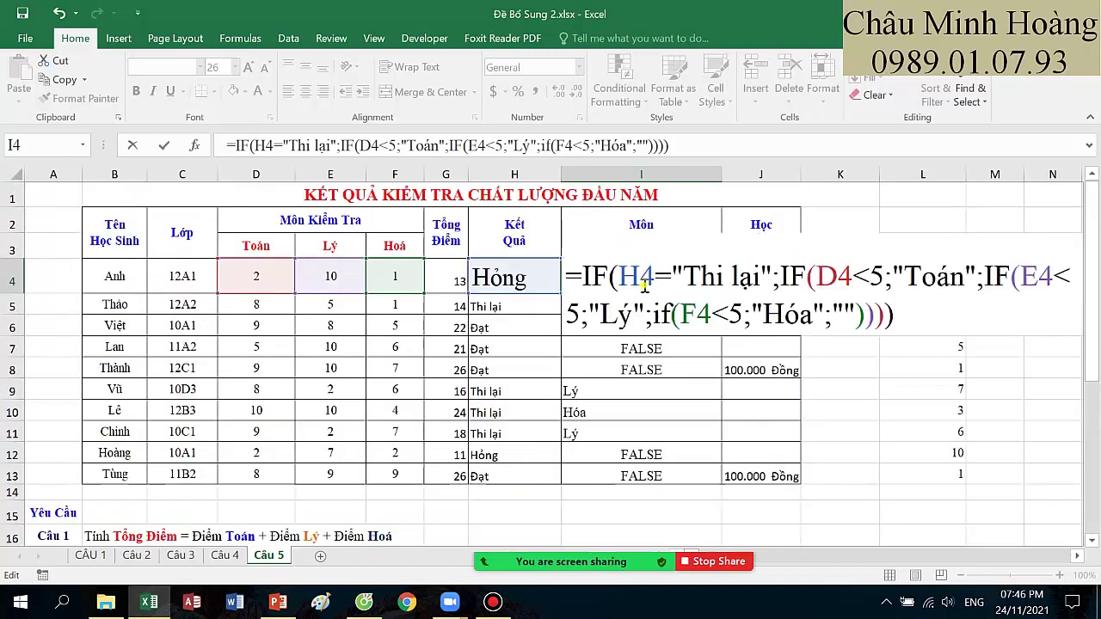
click(619, 345)
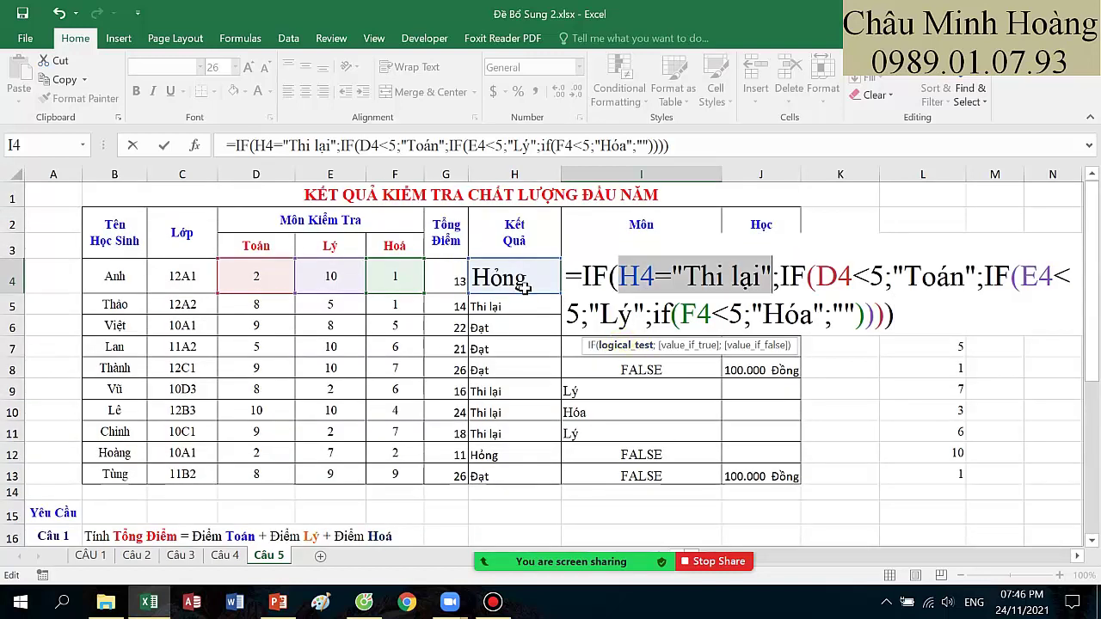
click(795, 279)
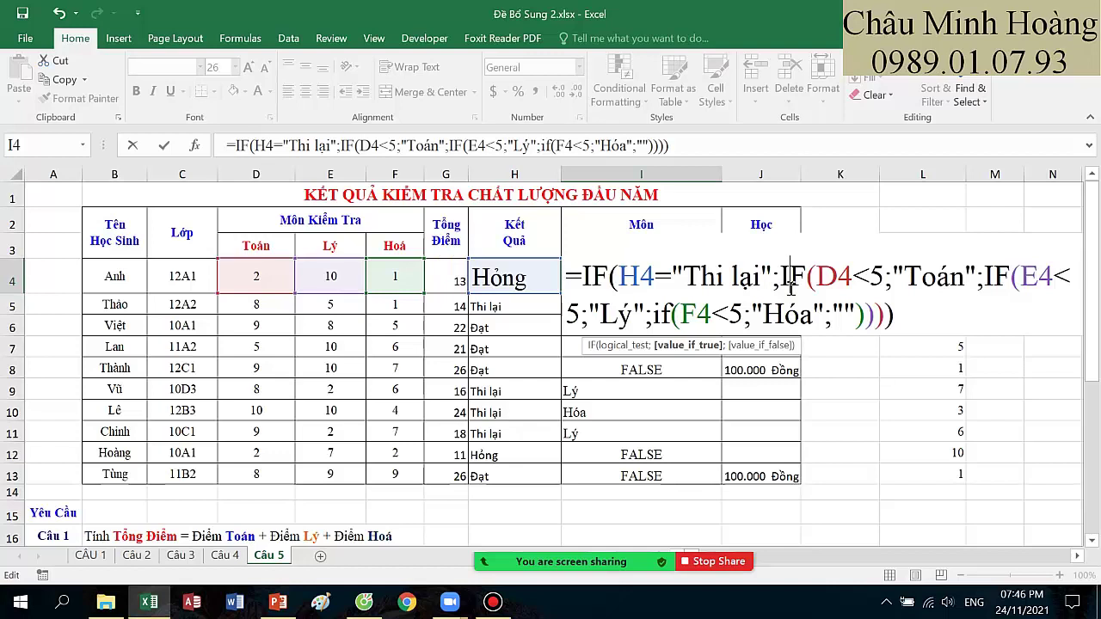
click(724, 280)
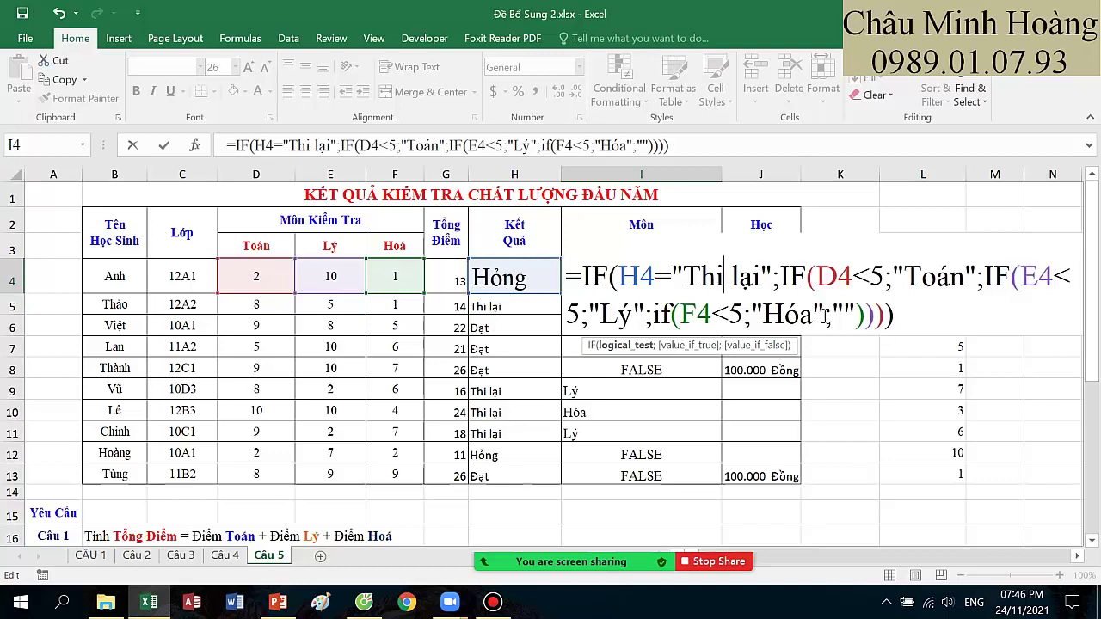
drag(831, 315, 852, 314)
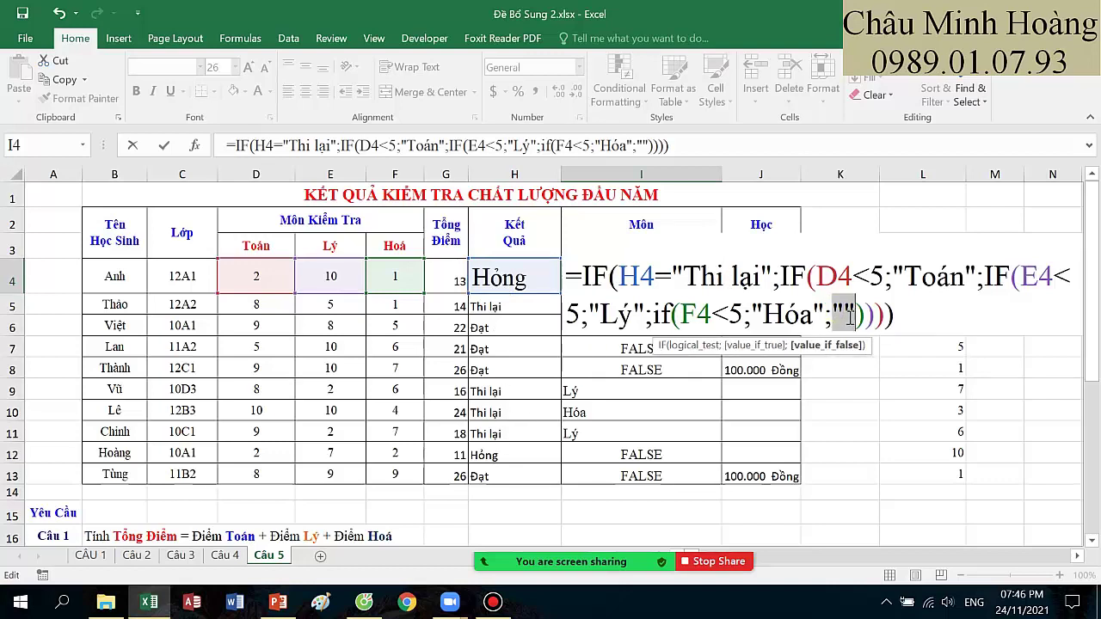
key(Return)
- Set cell I4's font size to 16 and fill its formula down the Môn Thi Lại column to I13
click(654, 280)
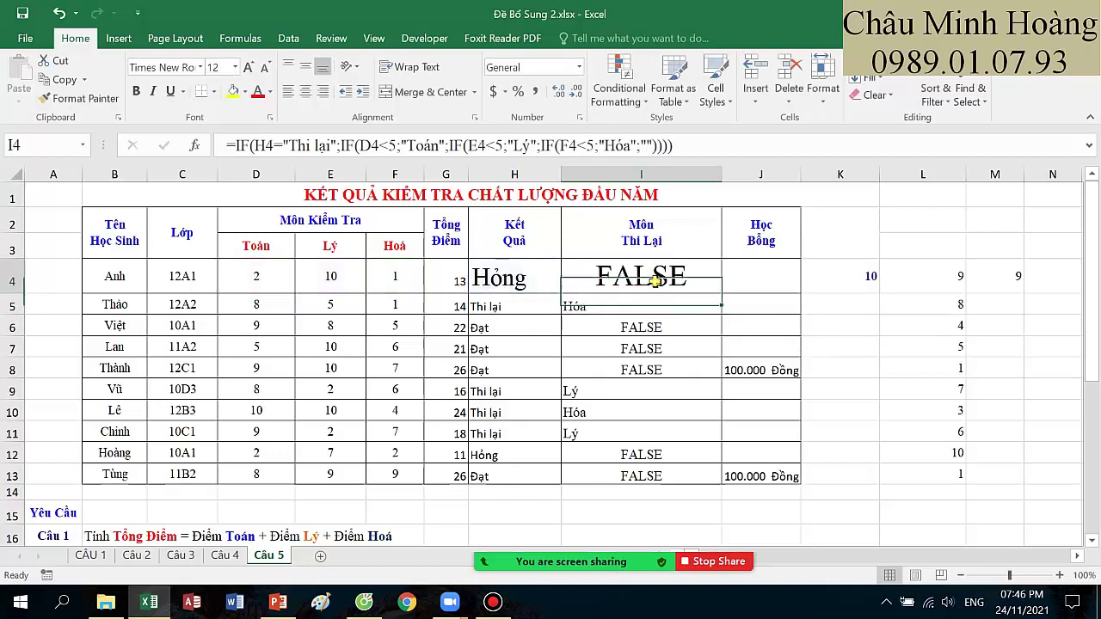
click(235, 67)
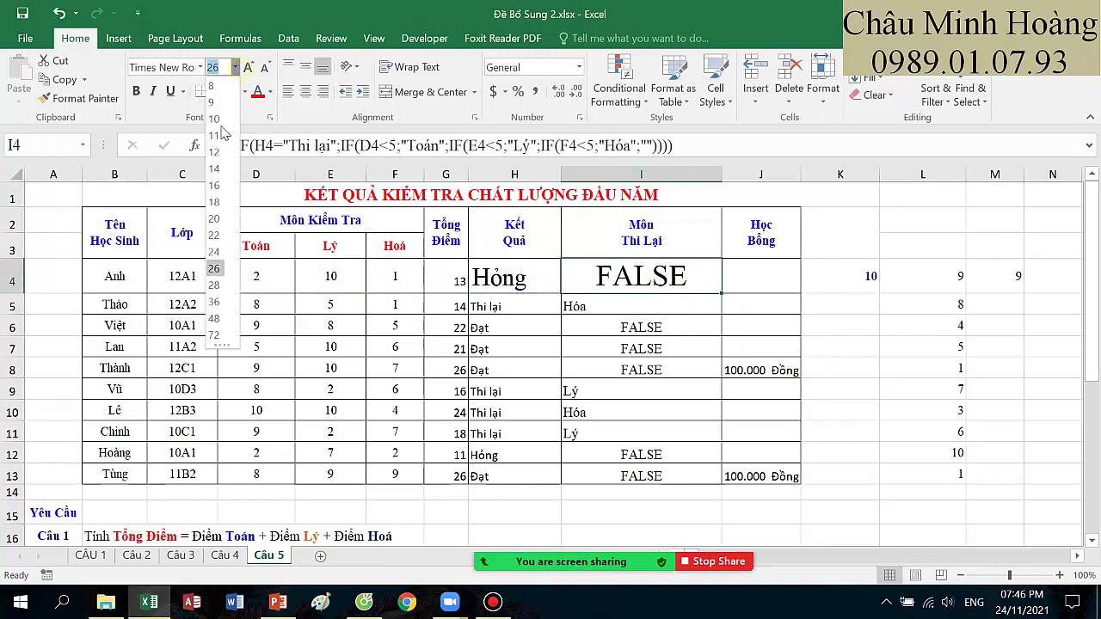
click(215, 186)
drag(722, 294, 718, 475)
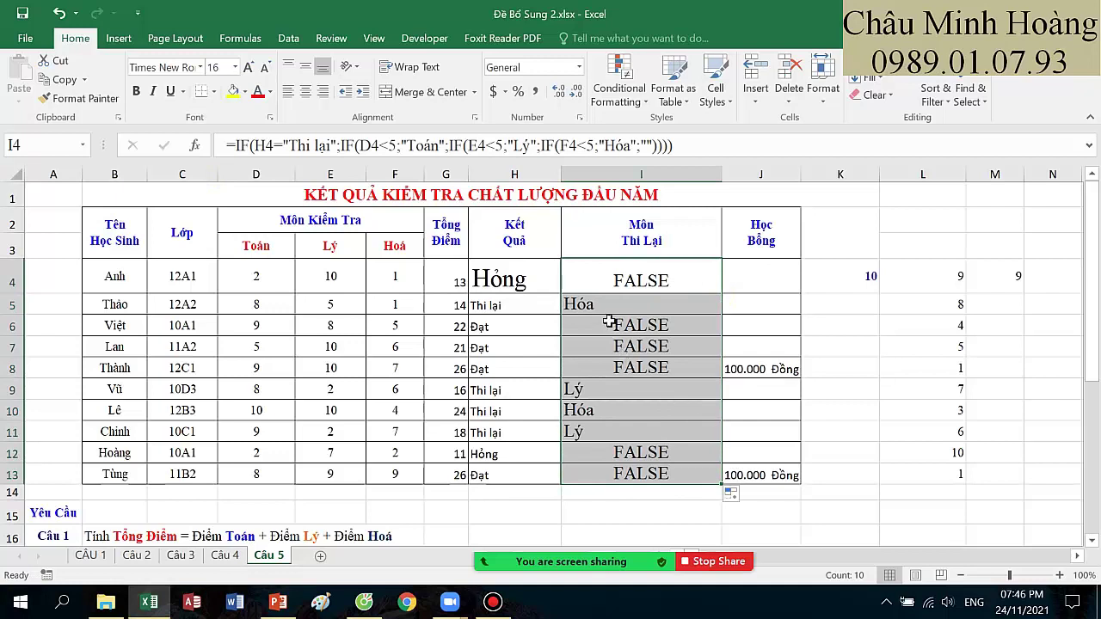
- Highlight the scores, results and retake subjects of the Thi lại students in D5:I5 and D9:I11
drag(598, 304, 253, 295)
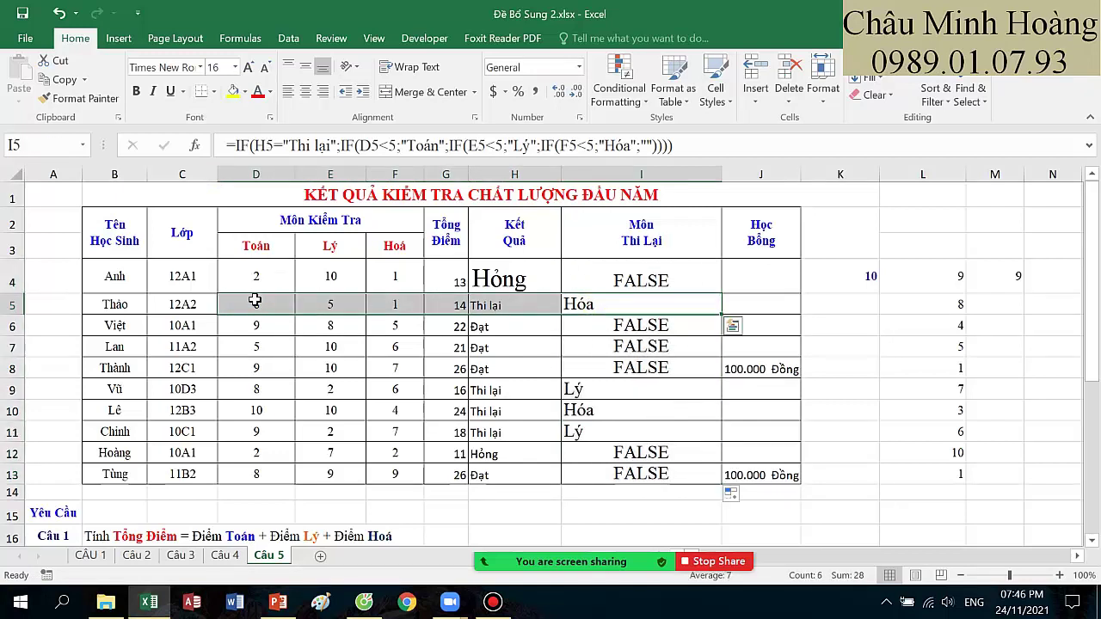
drag(595, 391, 264, 425)
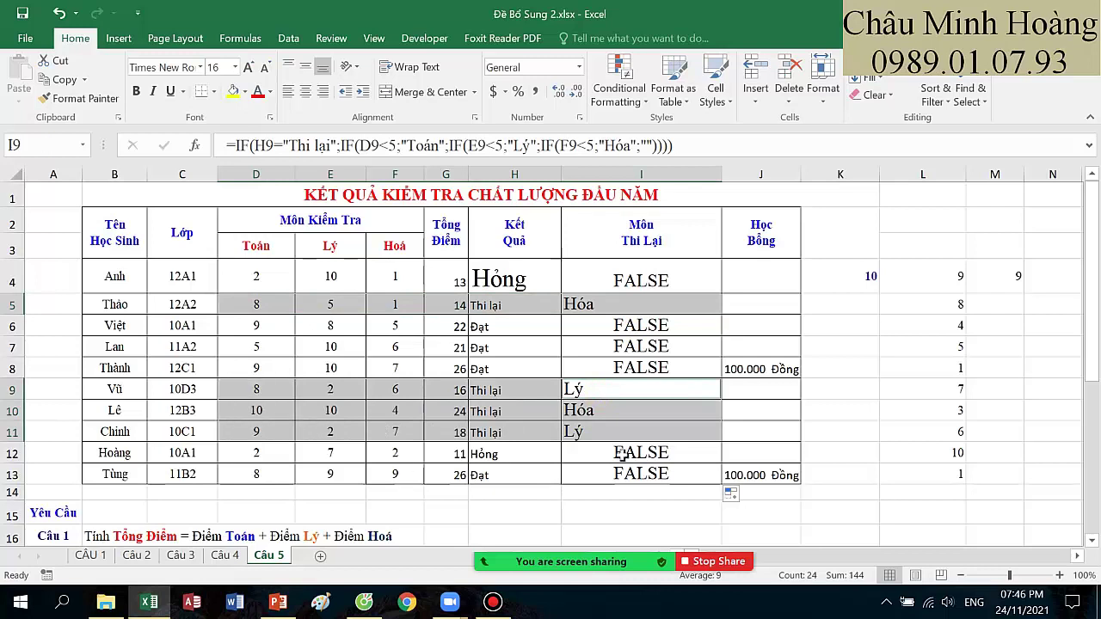
- Examine the outer H4="Thi lại" test in I4's formula and the arguments of its nested D4<5 "Toán" IF
double_click(629, 289)
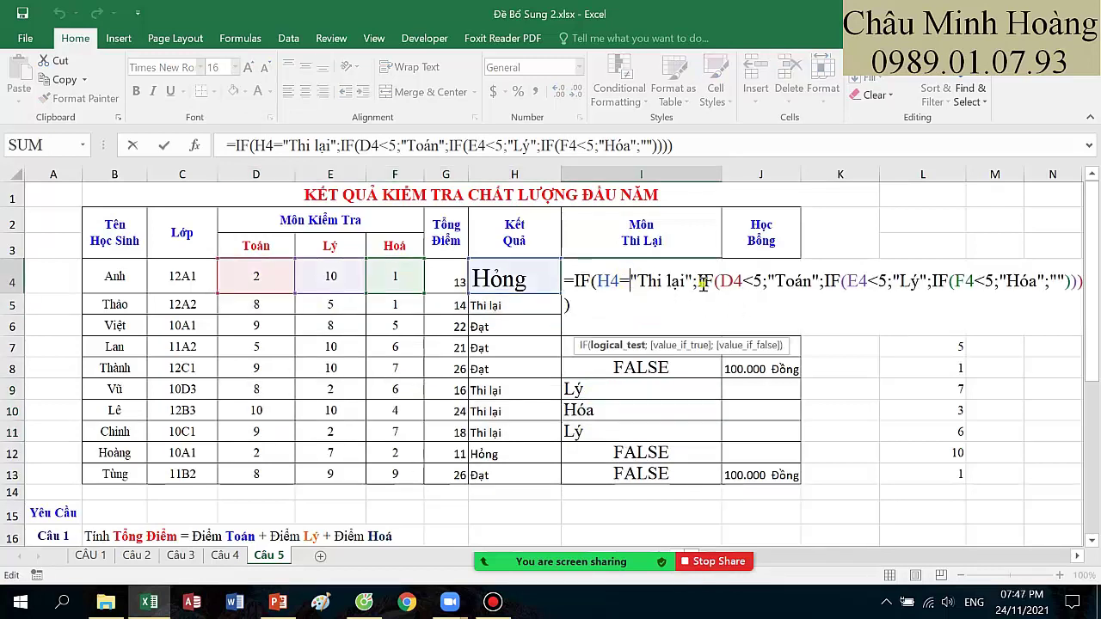
click(626, 347)
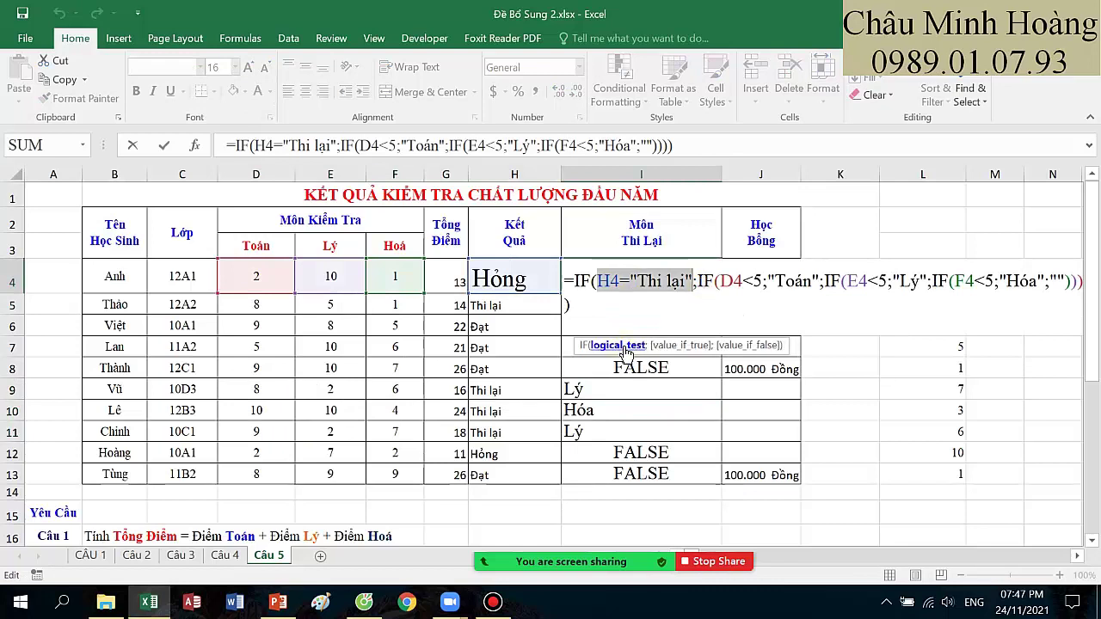
click(680, 345)
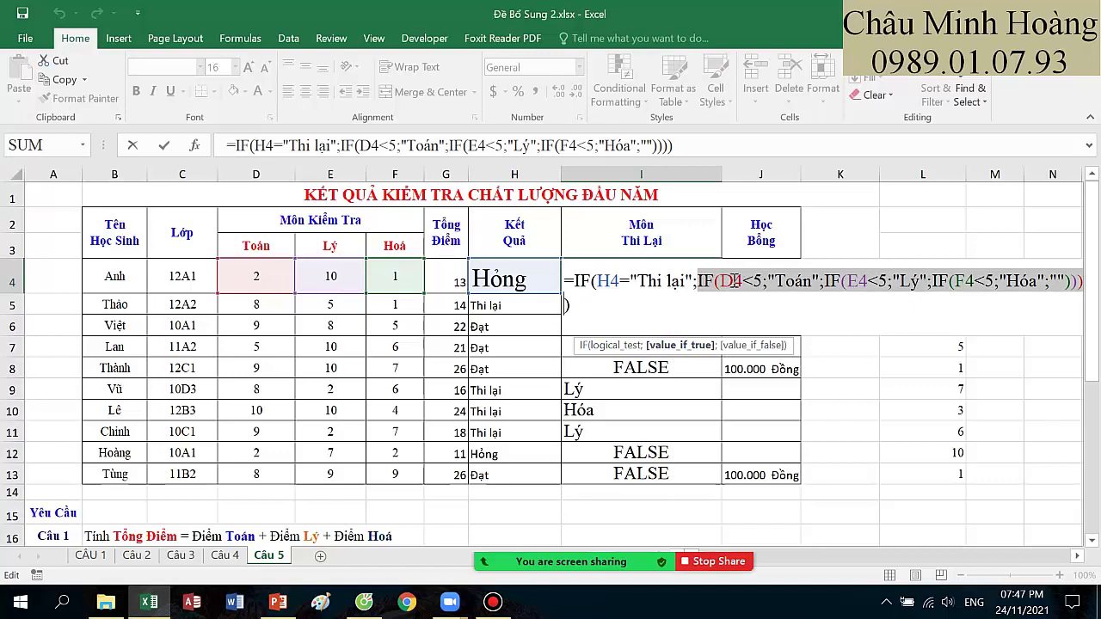
click(732, 281)
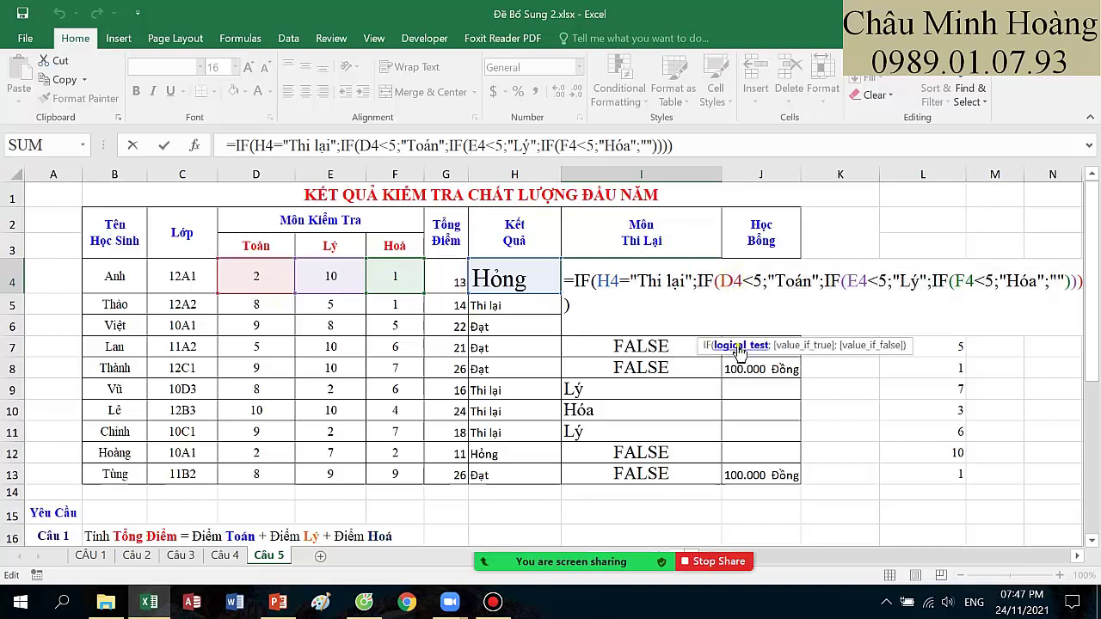
click(731, 345)
click(779, 345)
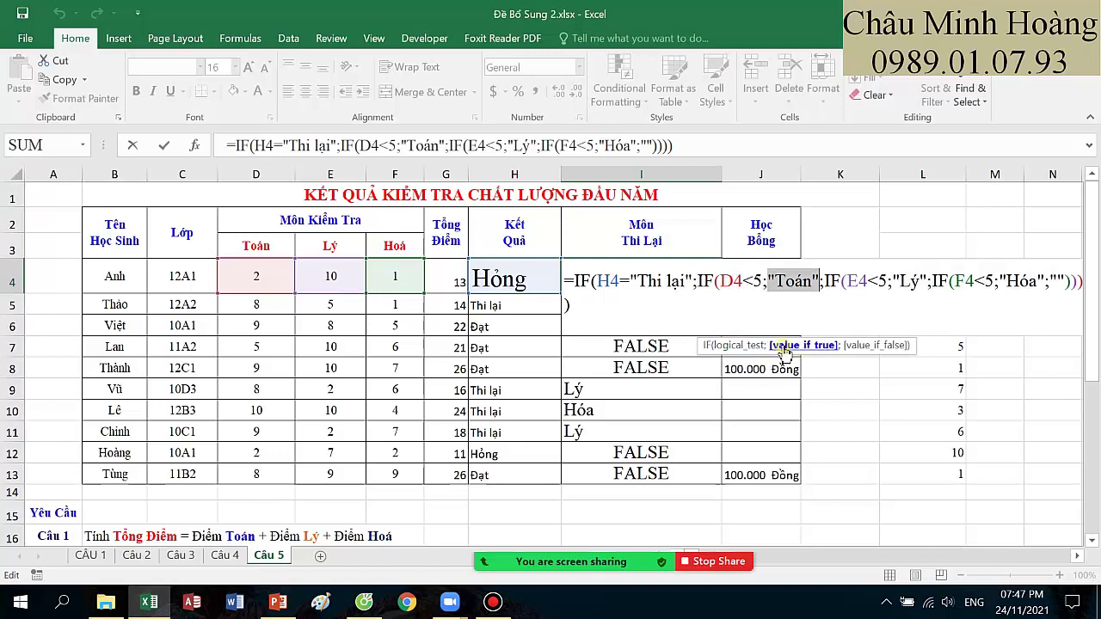
click(851, 345)
- Examine the arguments of the nested E4<5 "Lý" and F4<5 "Hóa" IFs in I4's formula, including the empty-text result
click(852, 281)
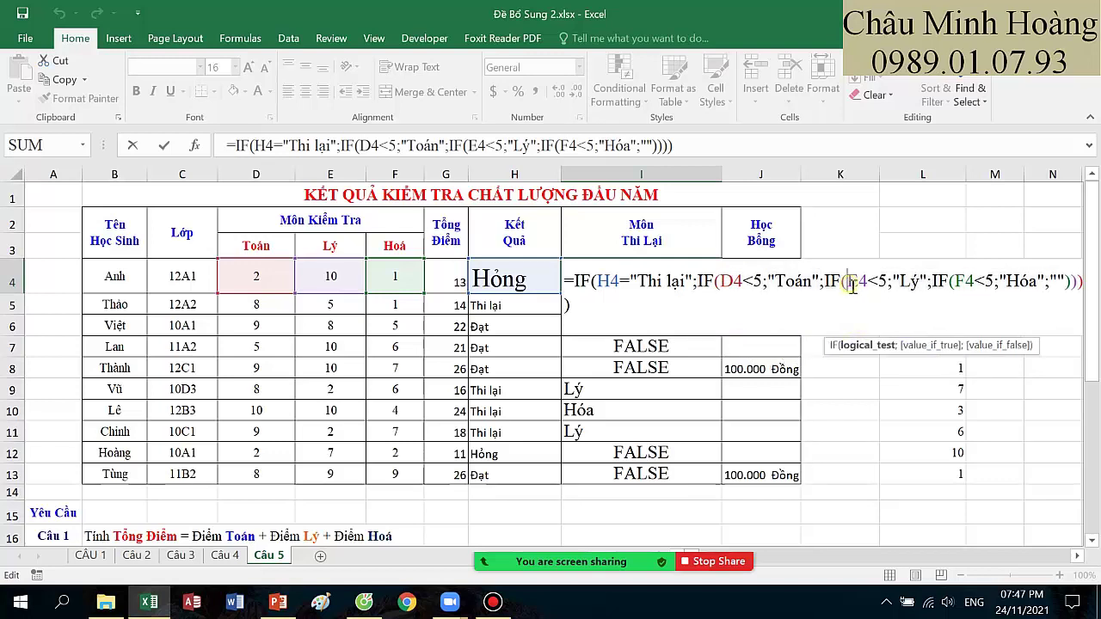
click(862, 346)
click(917, 346)
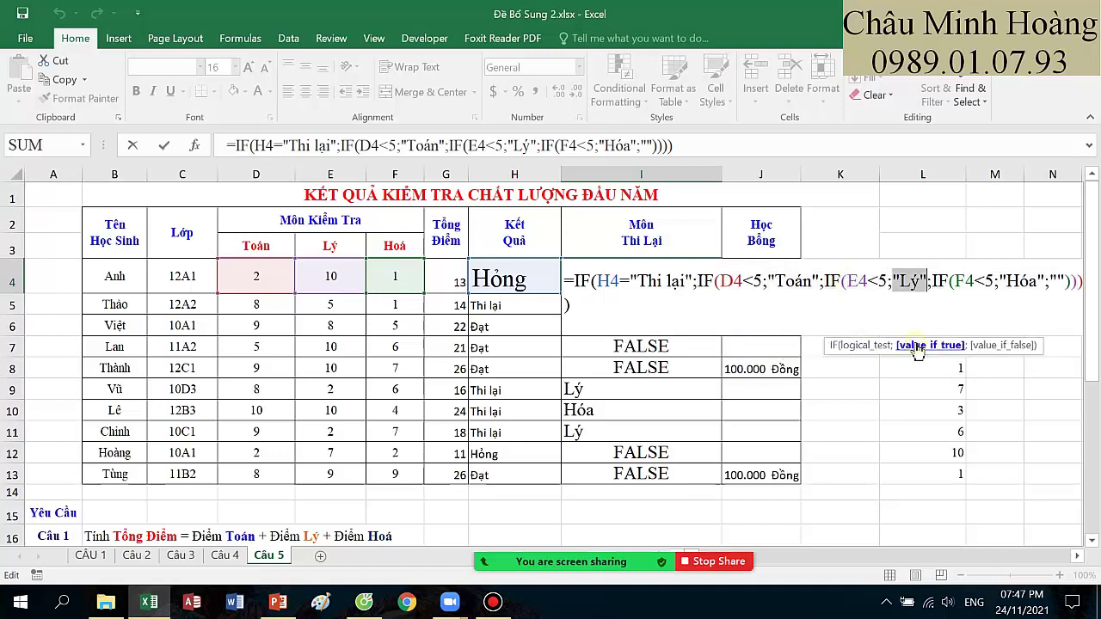
click(991, 345)
click(965, 282)
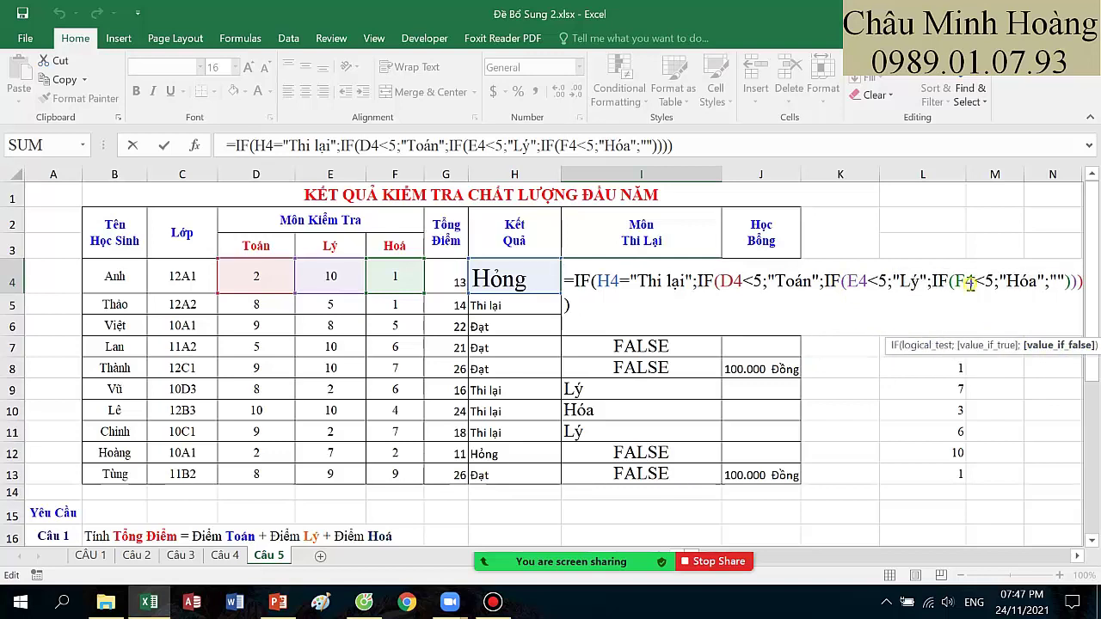
click(998, 283)
click(972, 346)
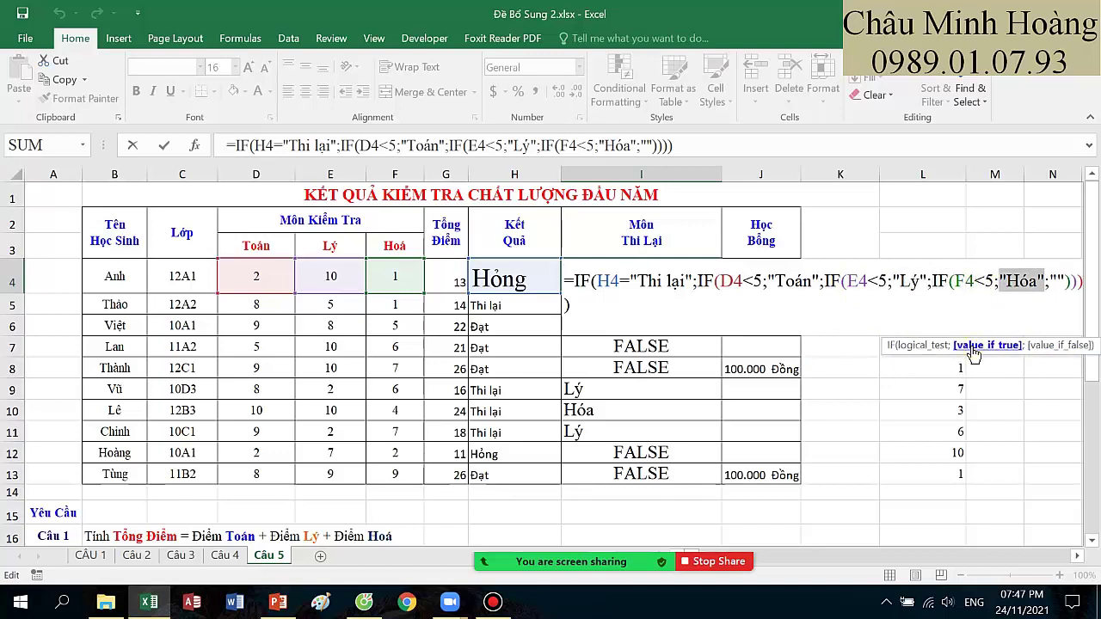
click(1059, 346)
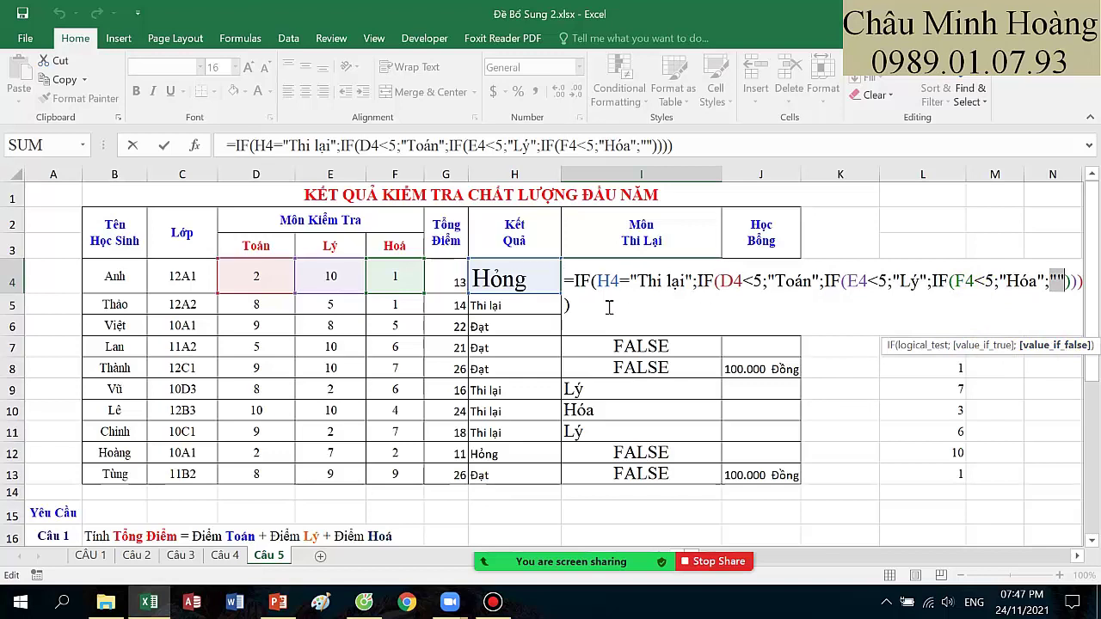
click(609, 307)
click(638, 284)
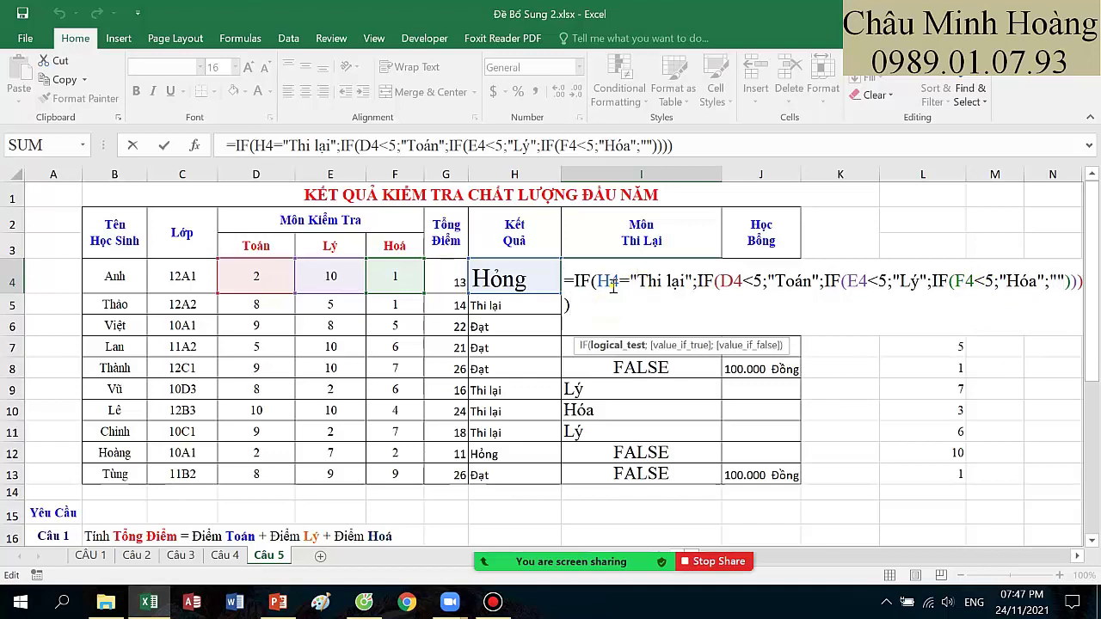
click(604, 303)
key(Return)
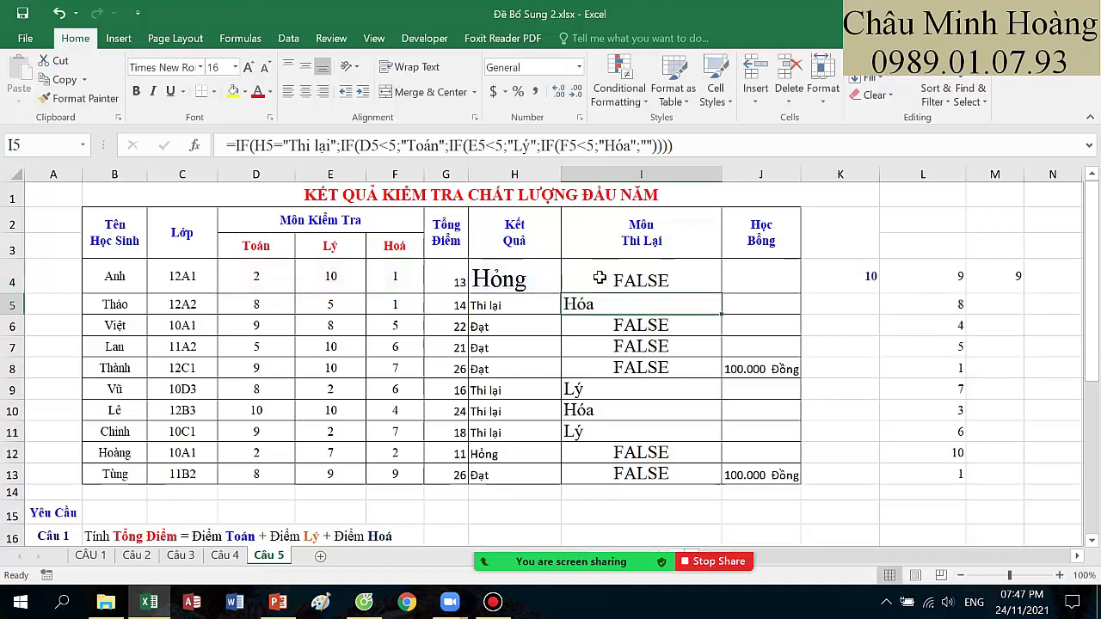
click(612, 282)
double_click(613, 282)
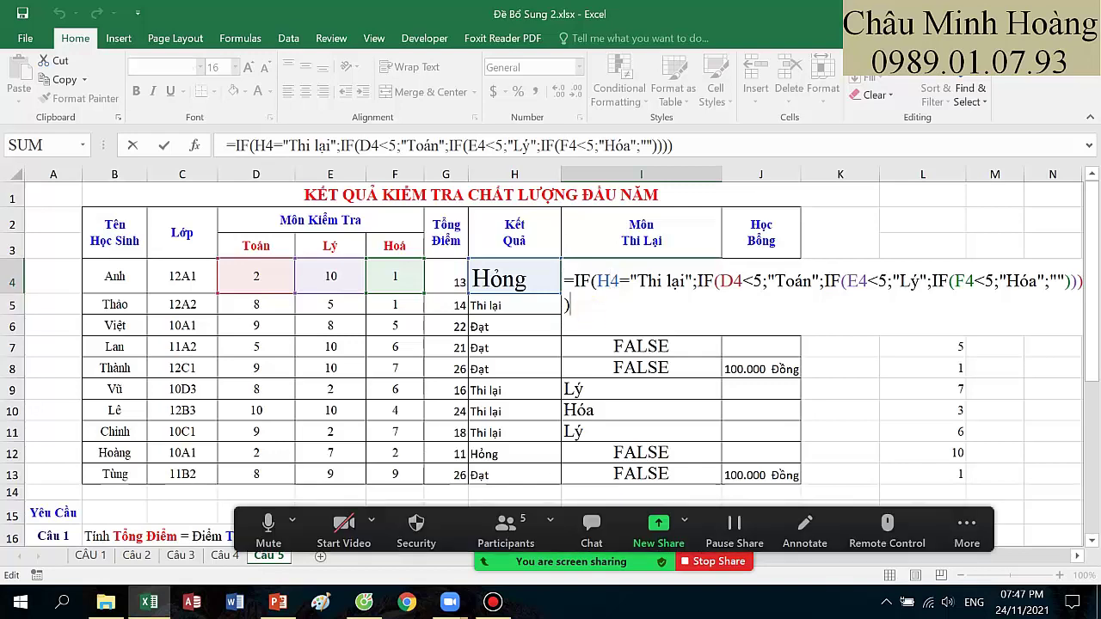
click(493, 602)
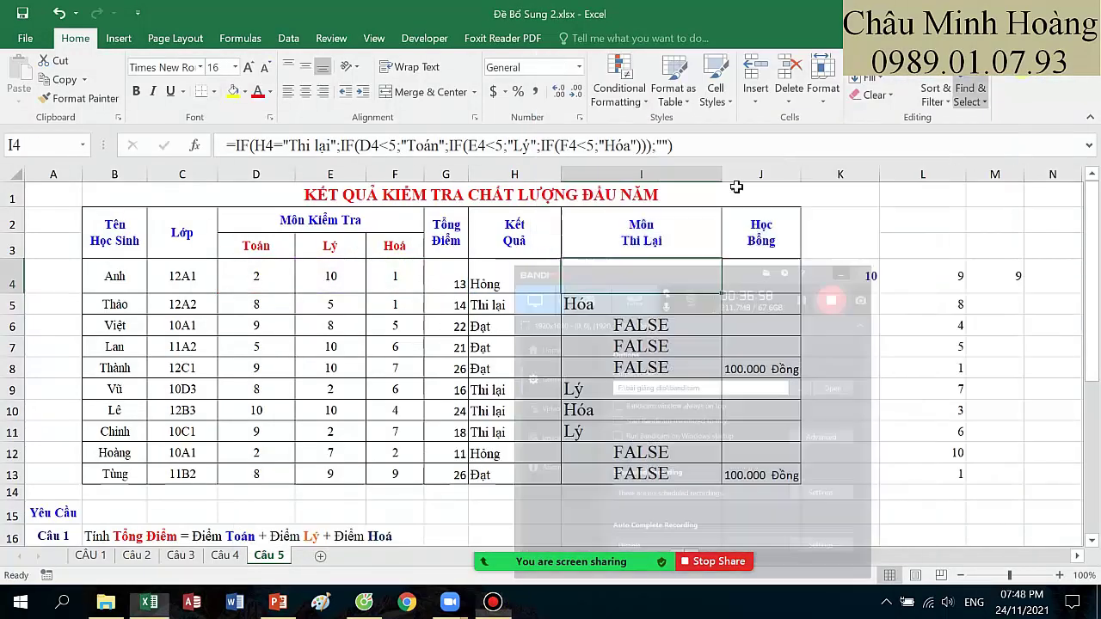
click(1030, 64)
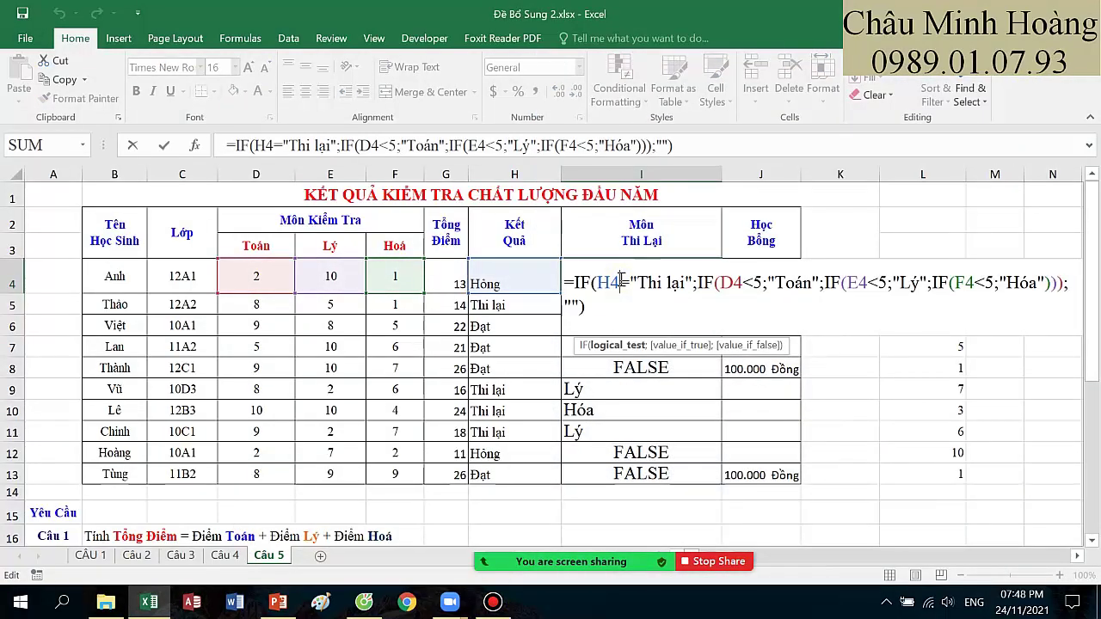
- Set cell I4's font size to 22 and examine its outer IF's H4="Thi lại" test, nested IF branch and empty-text false result
key(Return)
click(602, 280)
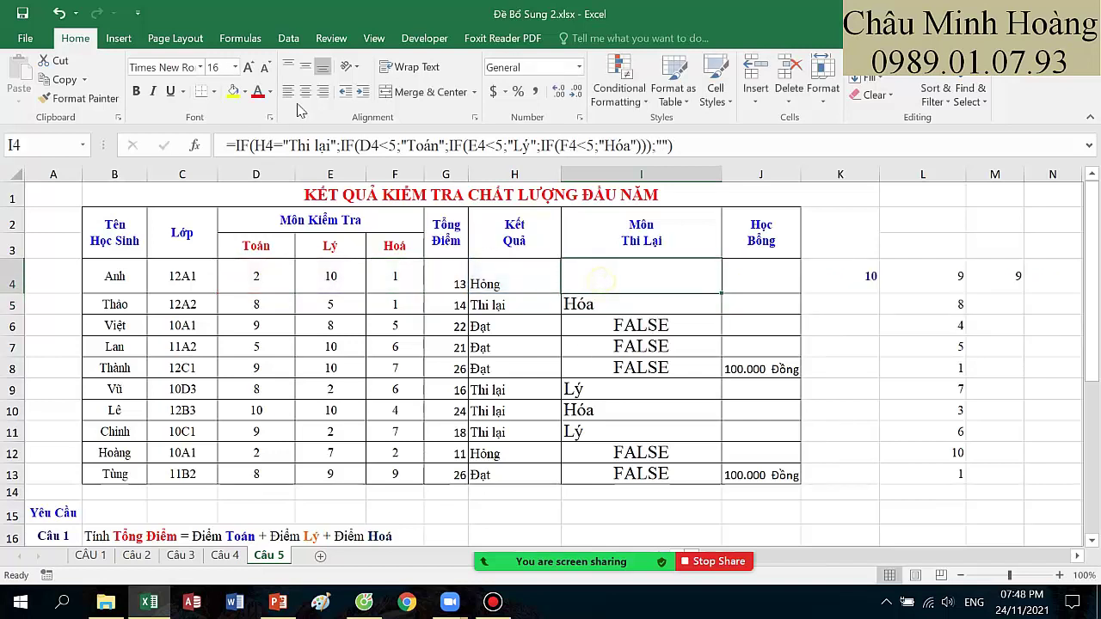
click(235, 67)
click(214, 234)
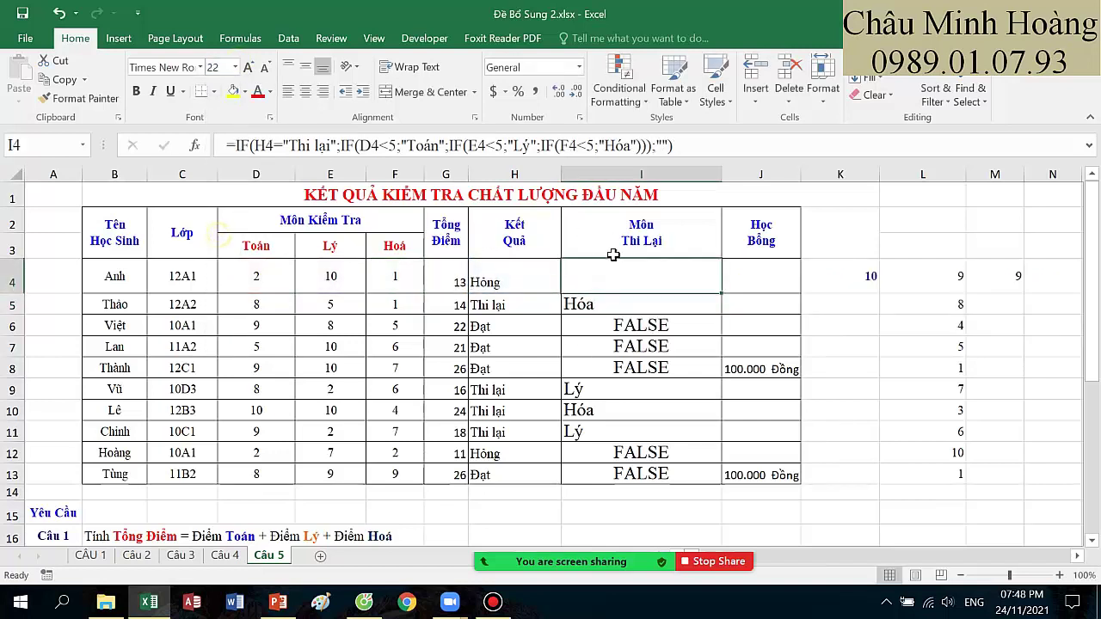
double_click(625, 283)
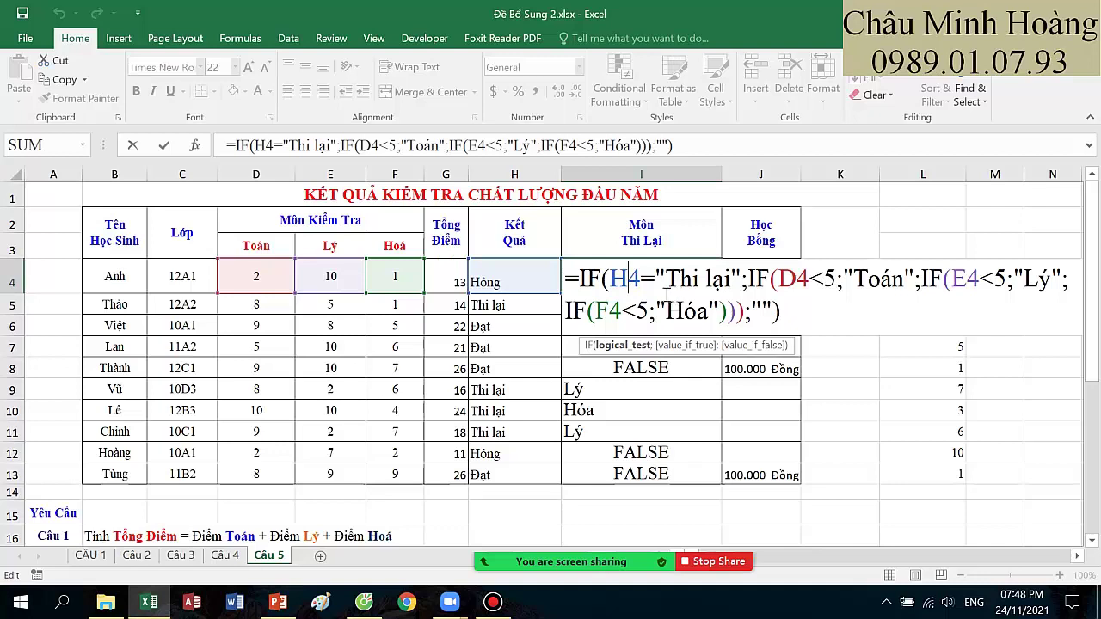
click(610, 279)
click(617, 349)
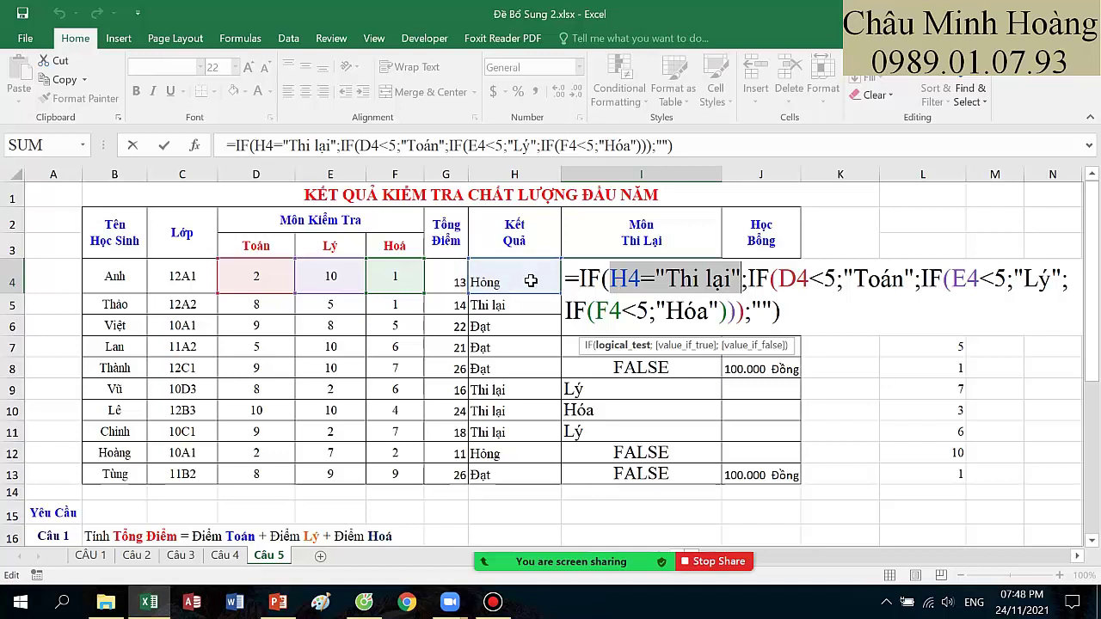
click(688, 346)
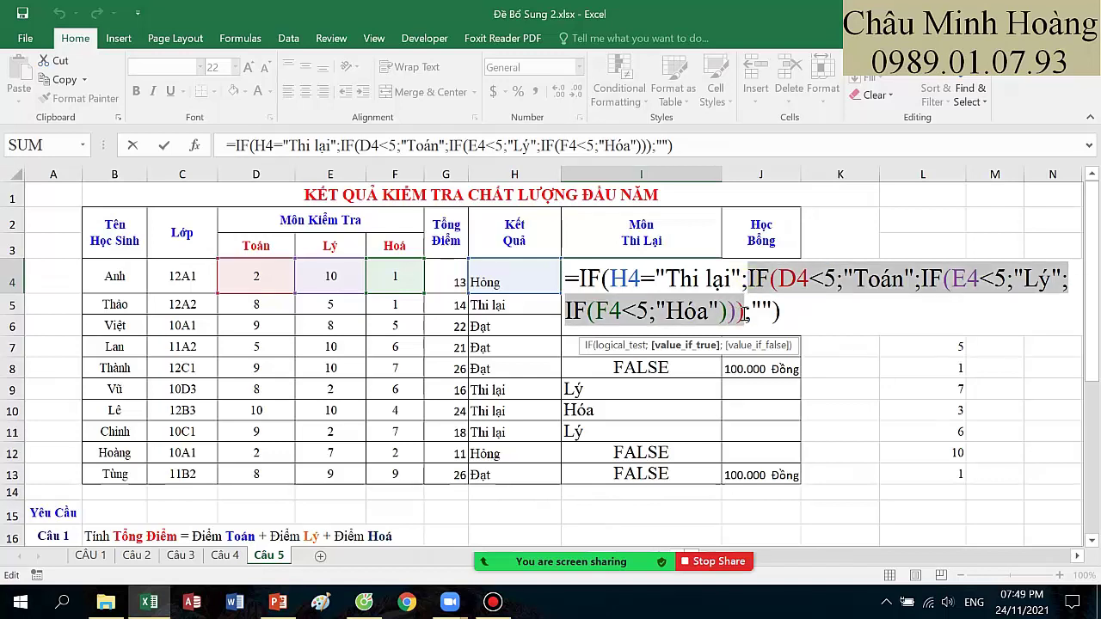
drag(745, 316, 751, 277)
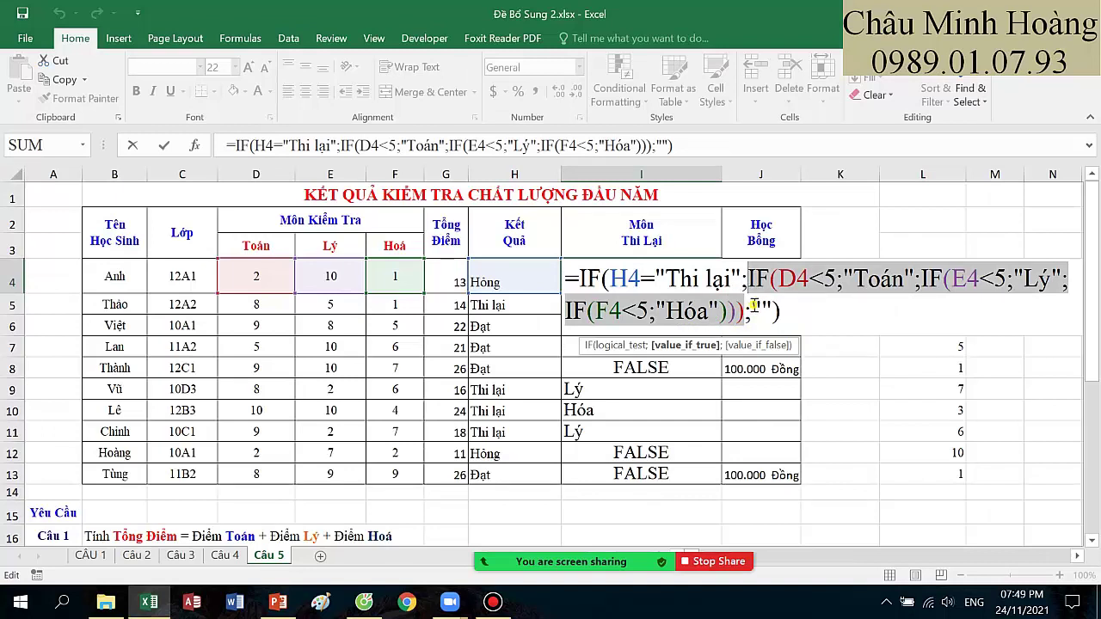
click(753, 345)
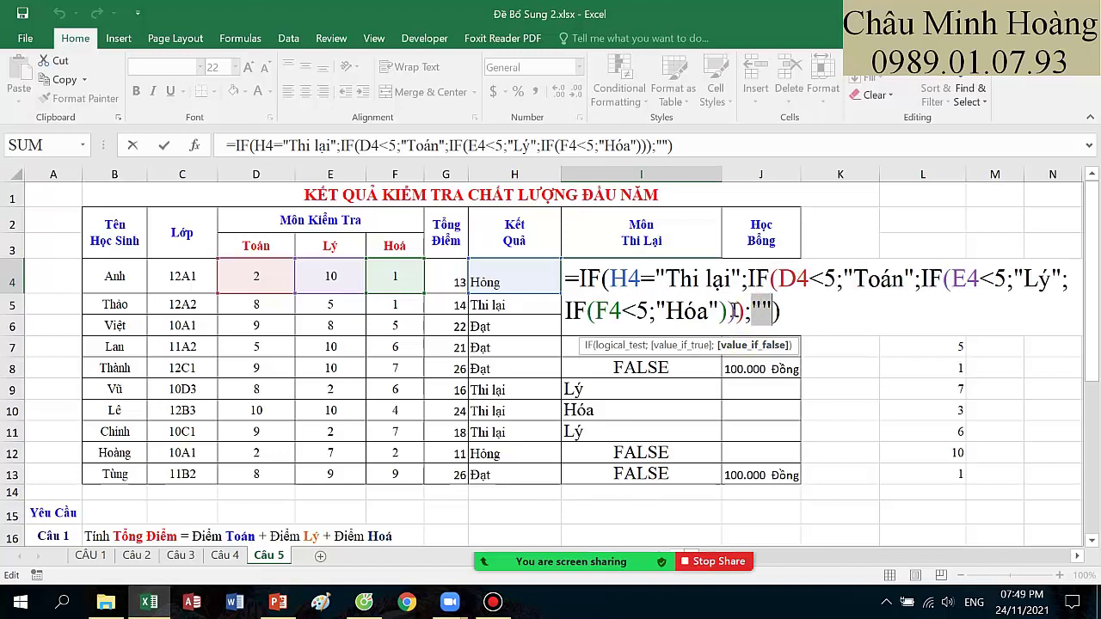
key(ctrl+Return)
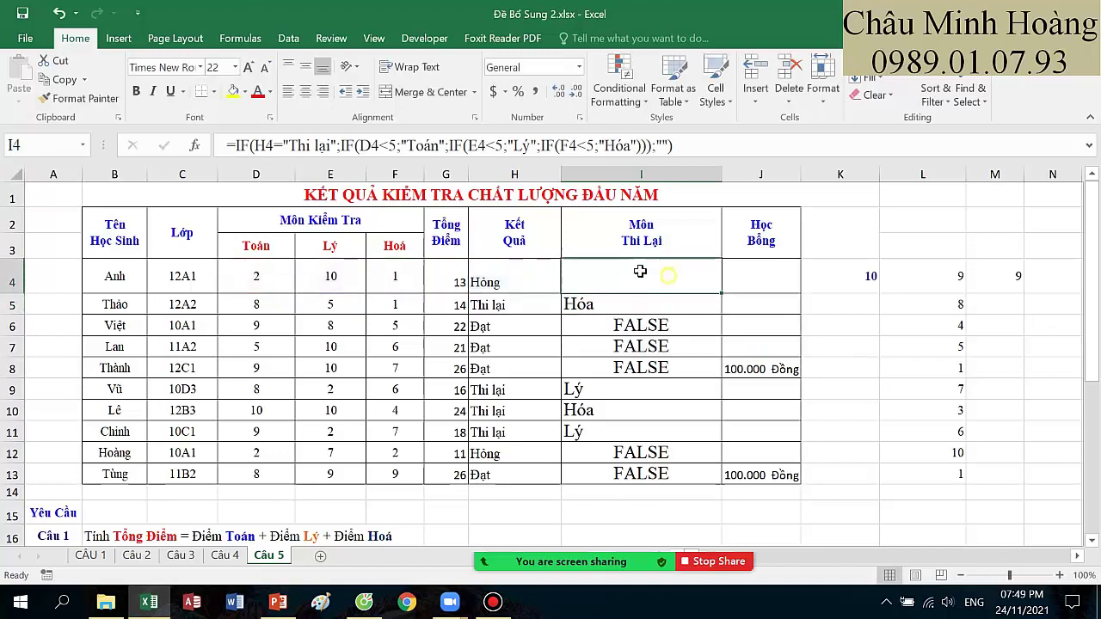
- Set cell I4's font size to 14 and fill its formula down the Môn Thi Lại column to I13
click(234, 67)
click(214, 168)
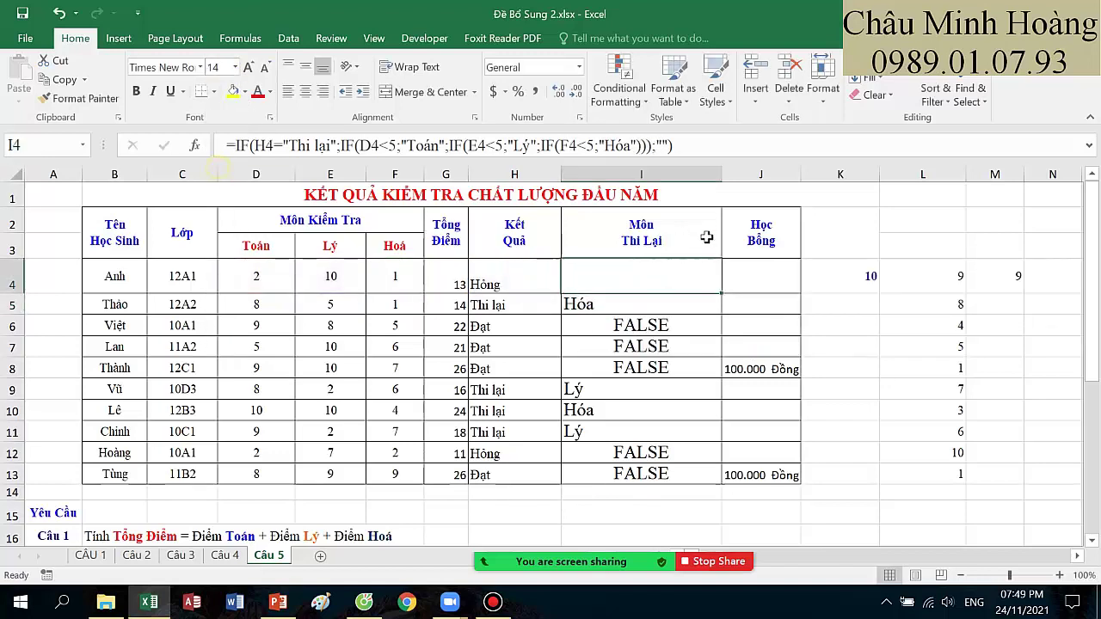
drag(702, 399, 698, 478)
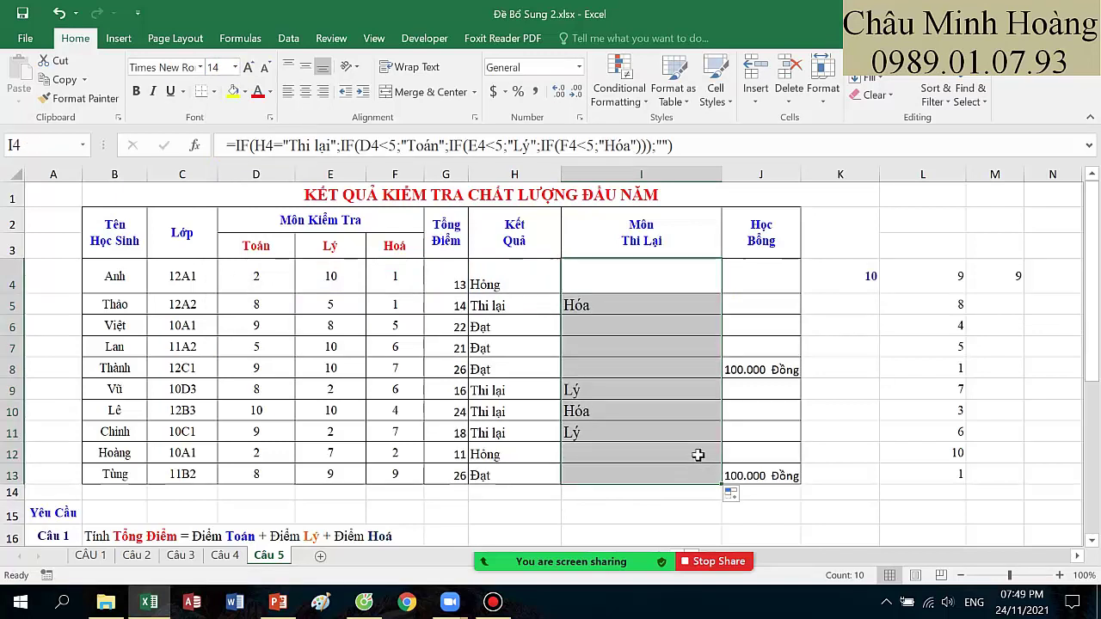
- Compare the scores, results and retake subjects of the Thi lại students in D5:I5 and D9:I11
drag(599, 306, 249, 303)
drag(575, 378, 236, 428)
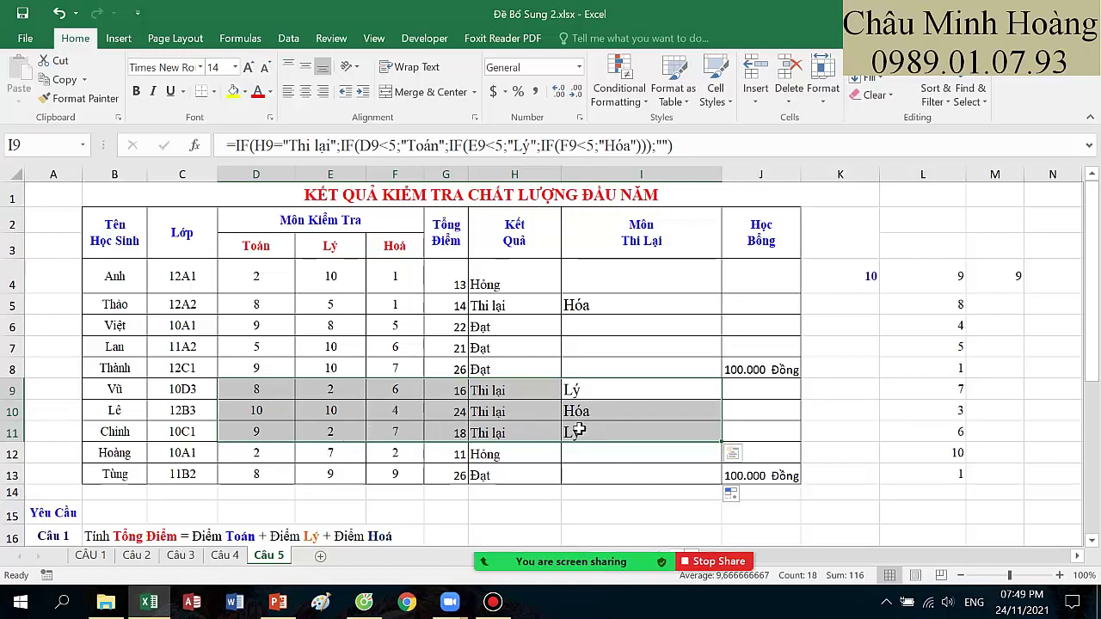
drag(606, 306, 233, 307)
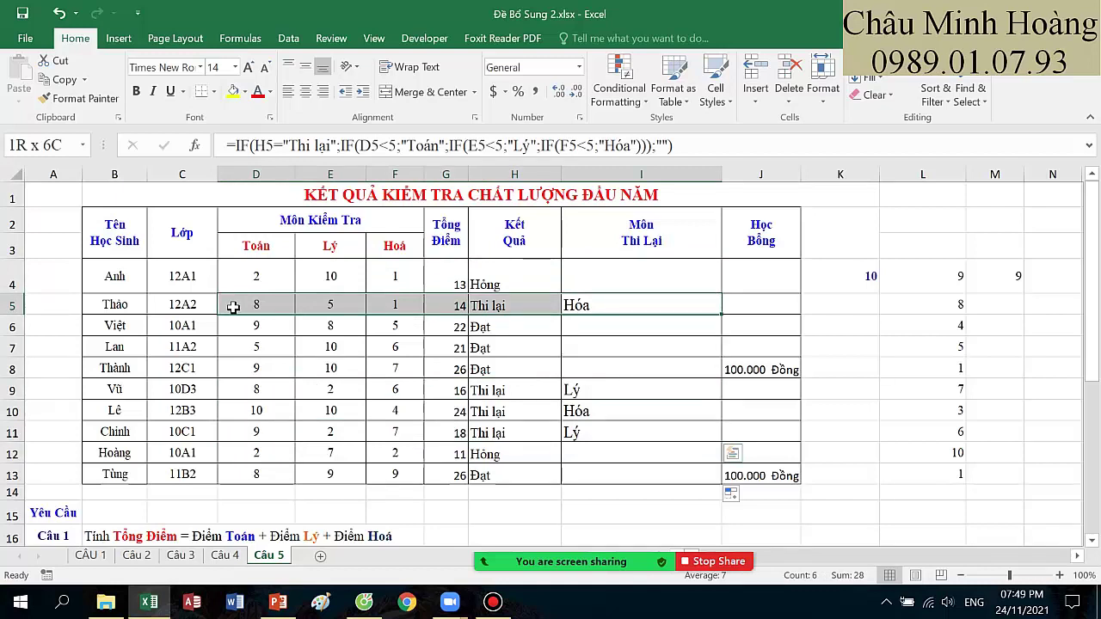
- Try a Hoá score of 8 in F4, check row 4 across D4:I4, and undo the score change
click(405, 276)
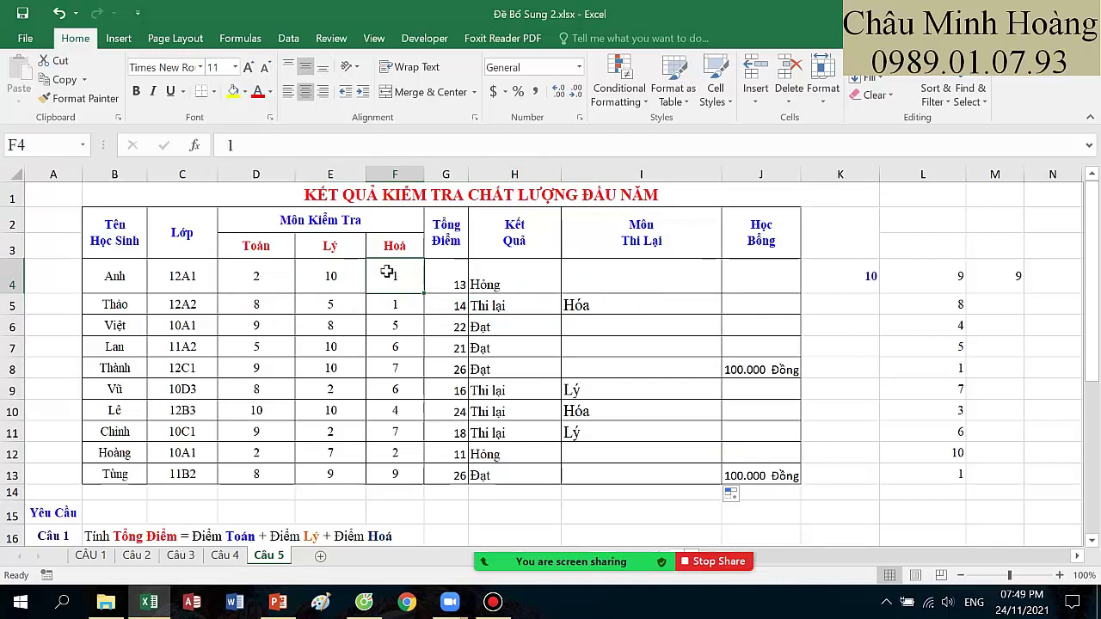
text(8)
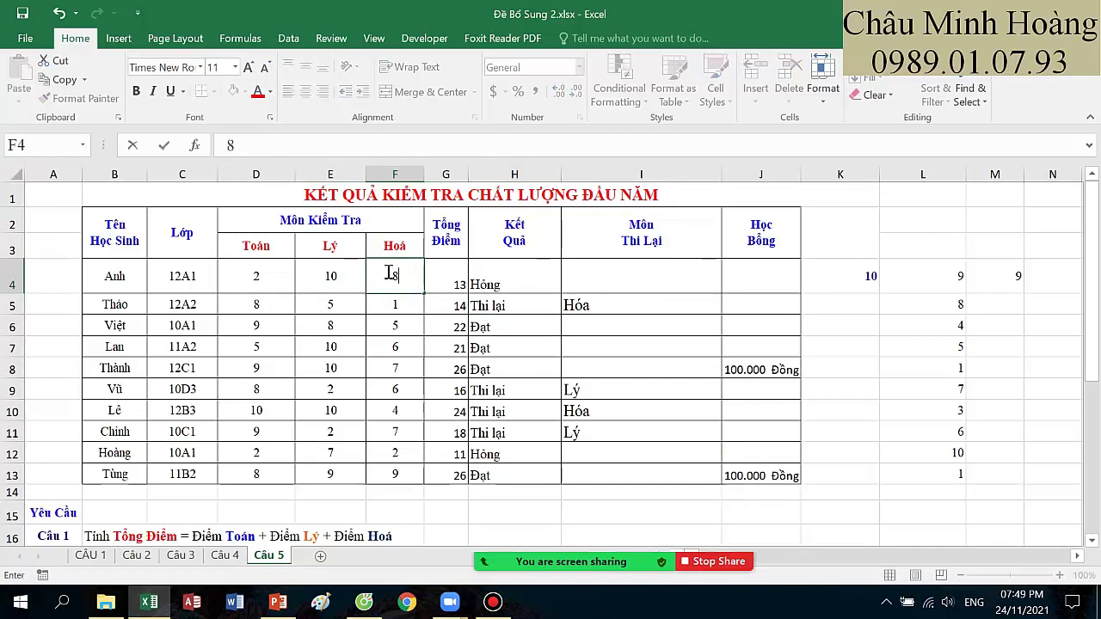
click(516, 284)
drag(516, 284, 243, 284)
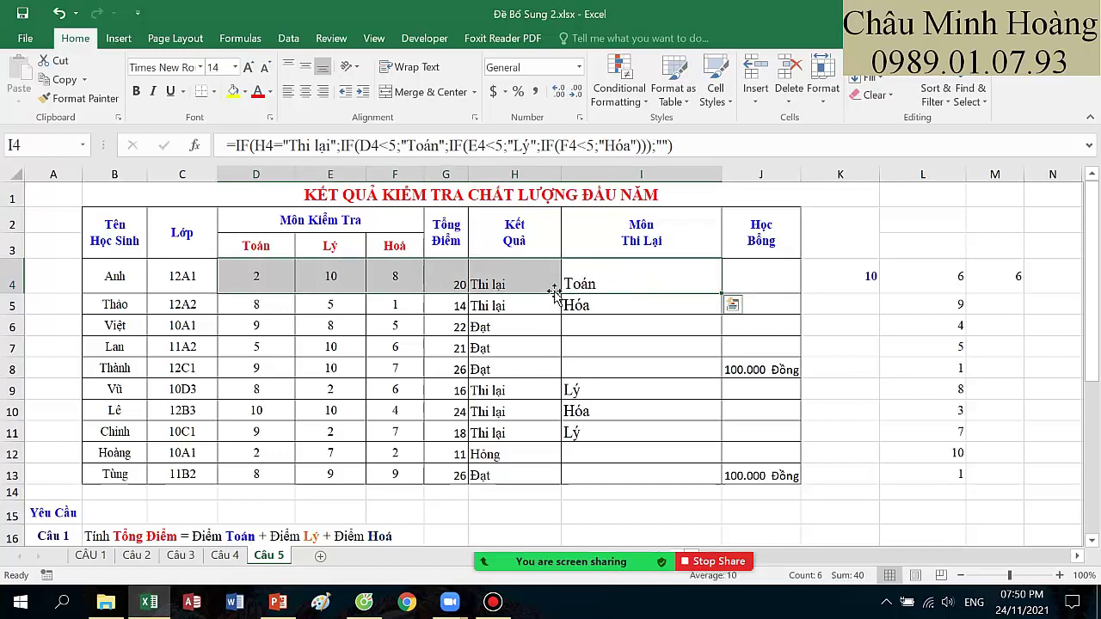
key(ctrl+z)
- Set cell I4's font size to 20 and open its formula, highlighting the nested IF expression
double_click(615, 280)
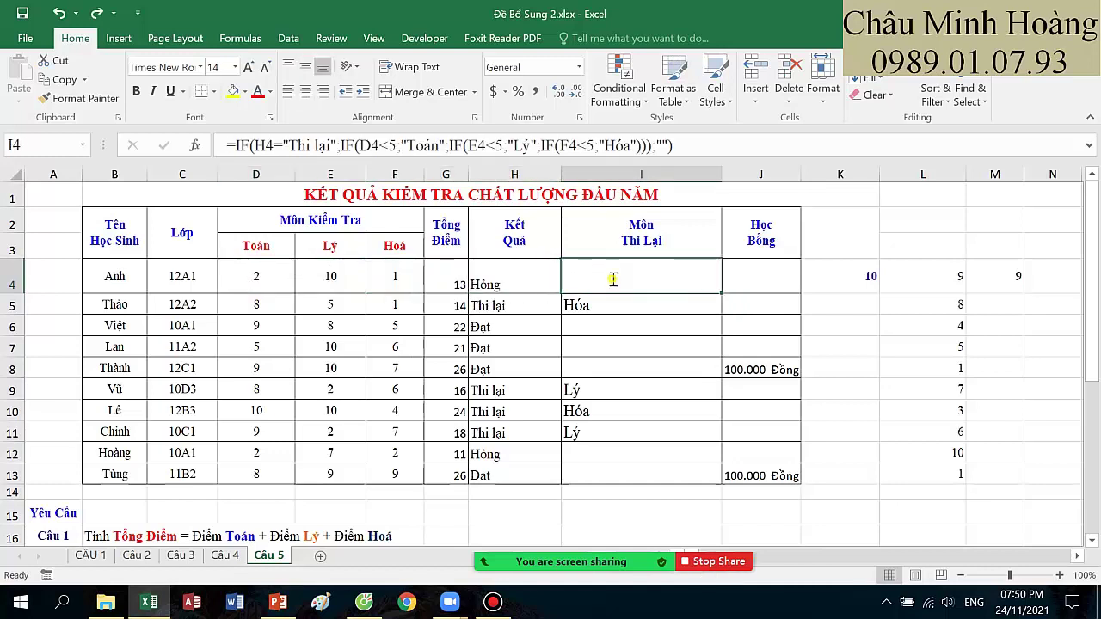
key(Escape)
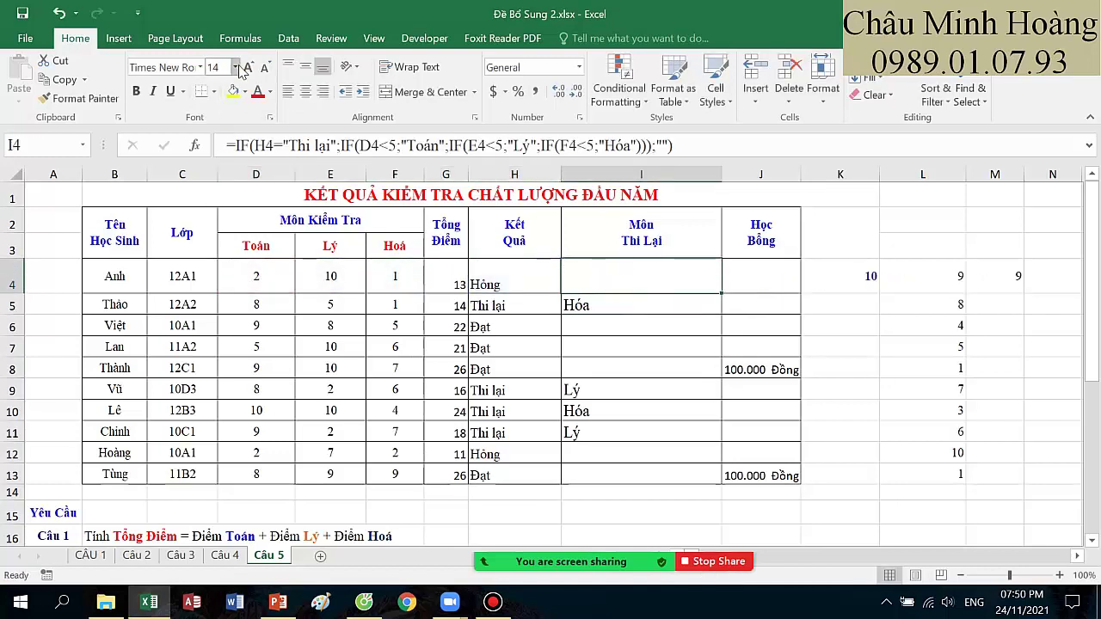
click(235, 67)
click(215, 218)
double_click(585, 276)
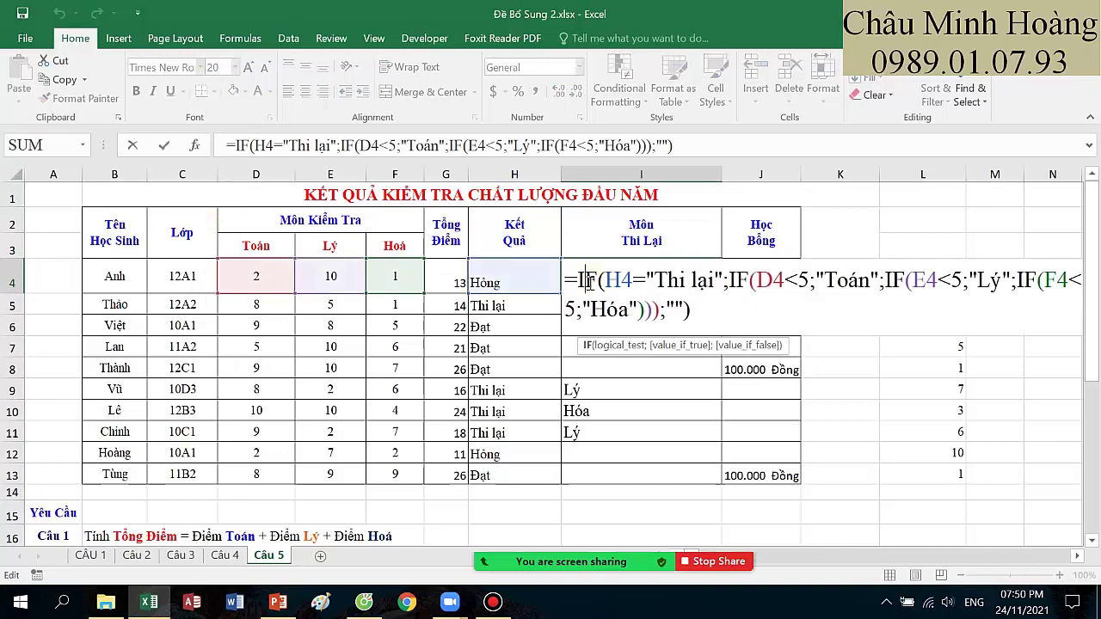
drag(582, 280, 702, 315)
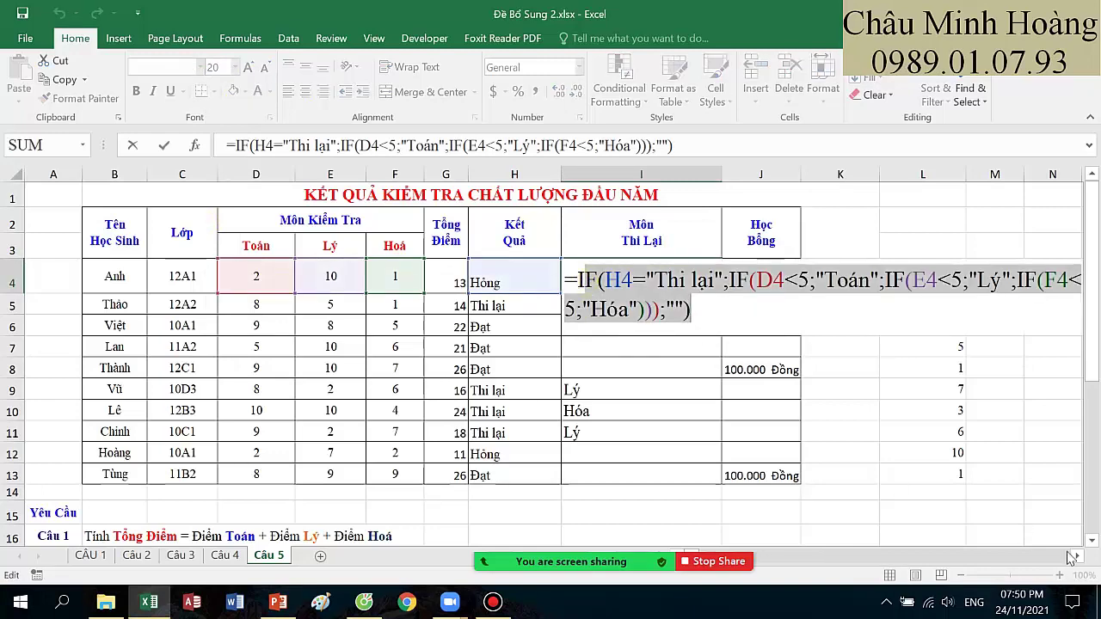
- Review the logical test, value-if-true and value-if-false arguments of the outer IF in I4's formula
click(1075, 557)
click(1075, 556)
click(502, 322)
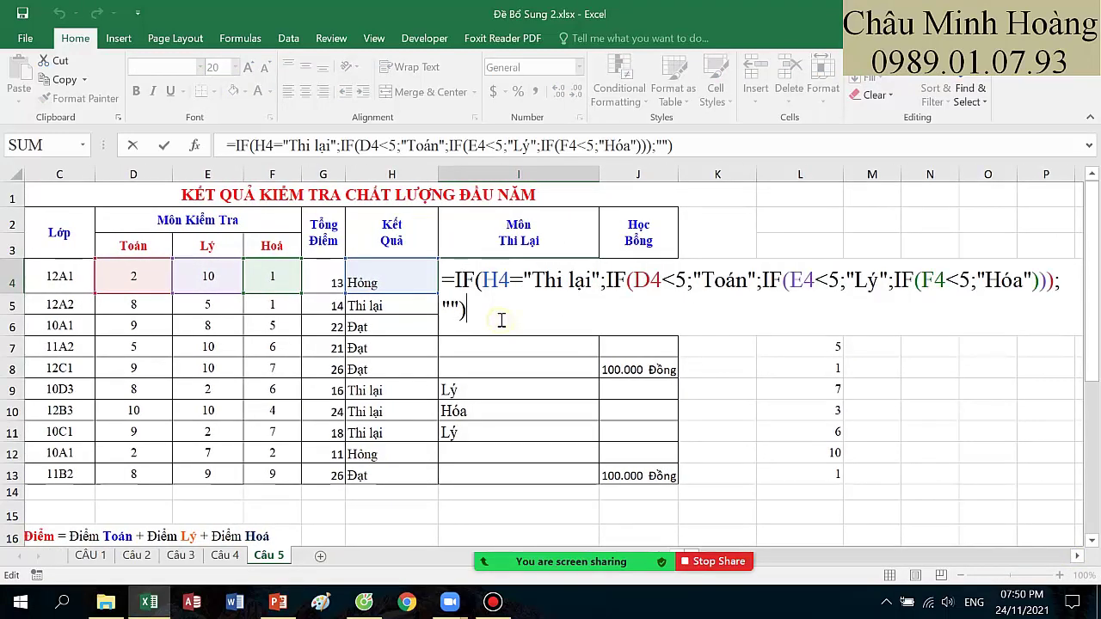
click(495, 345)
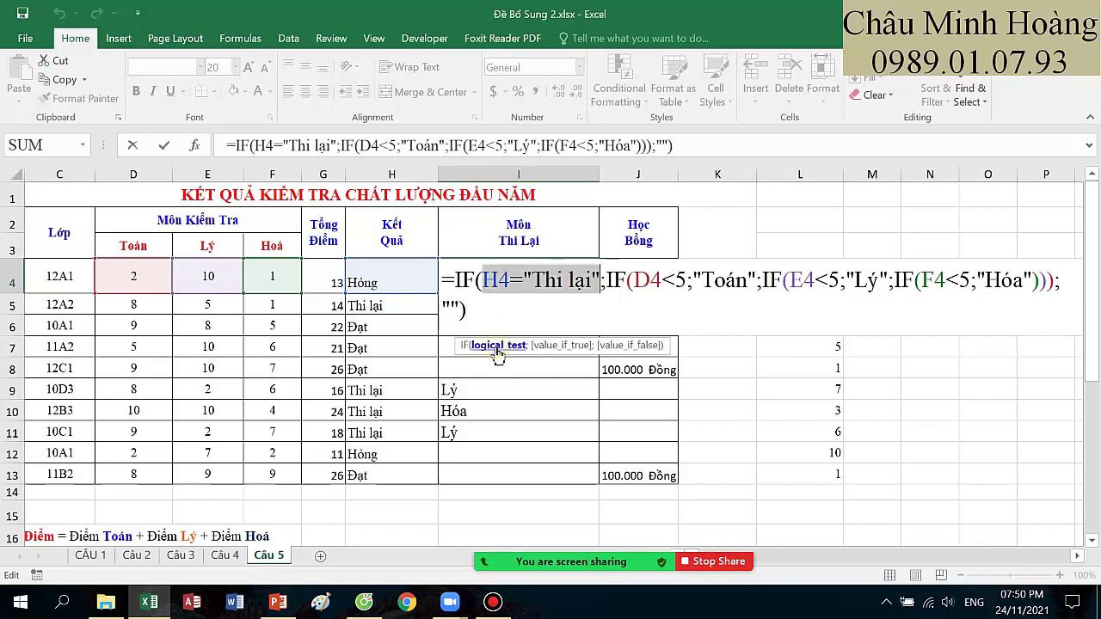
click(552, 346)
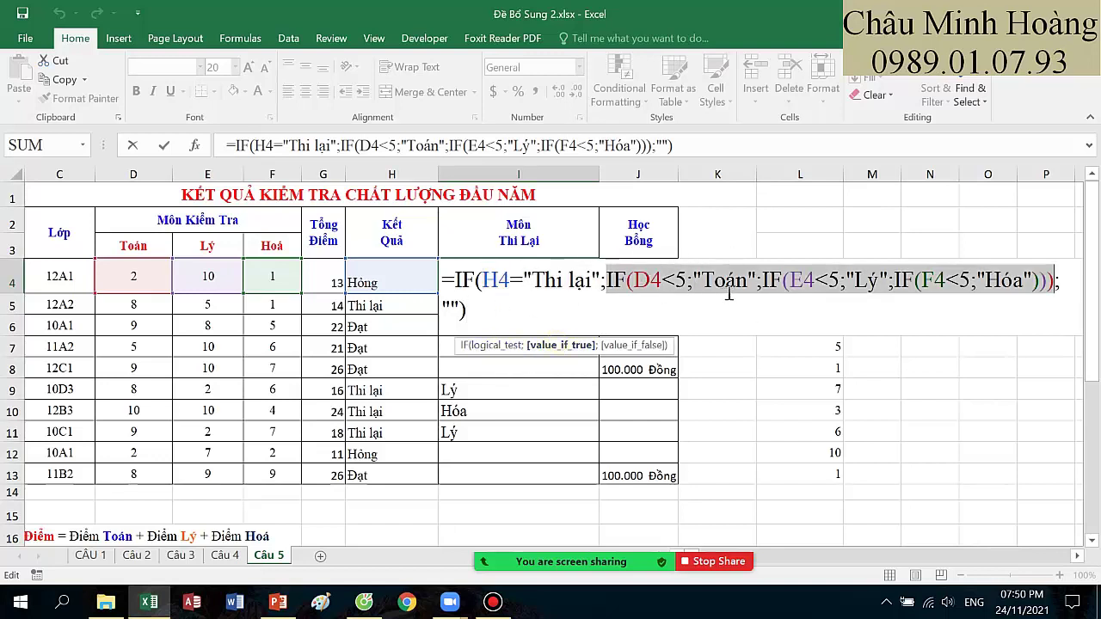
click(634, 345)
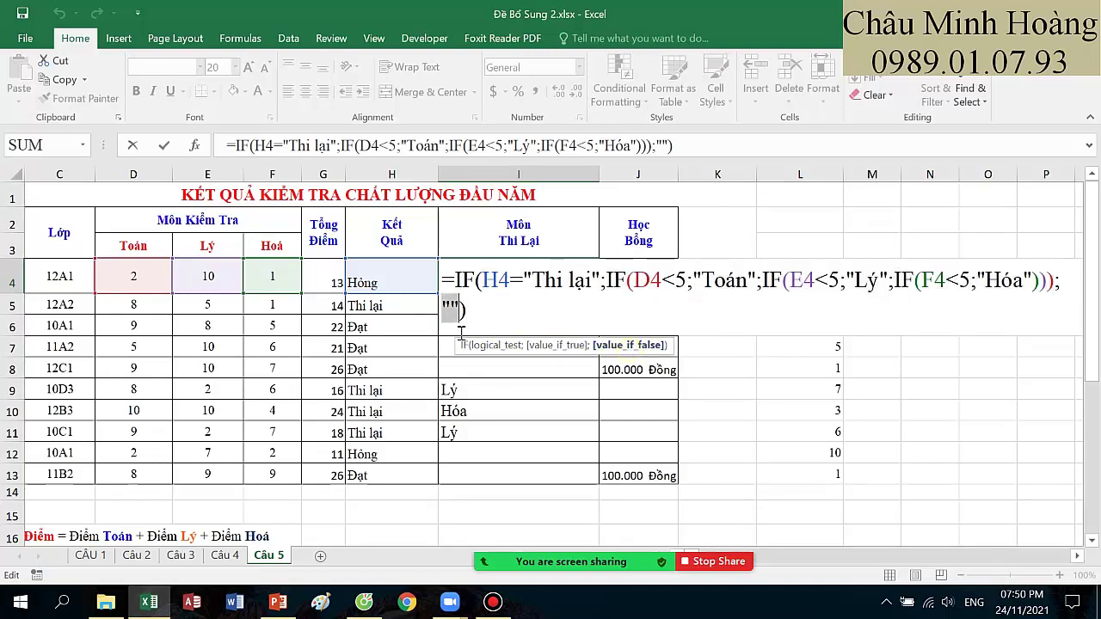
click(494, 603)
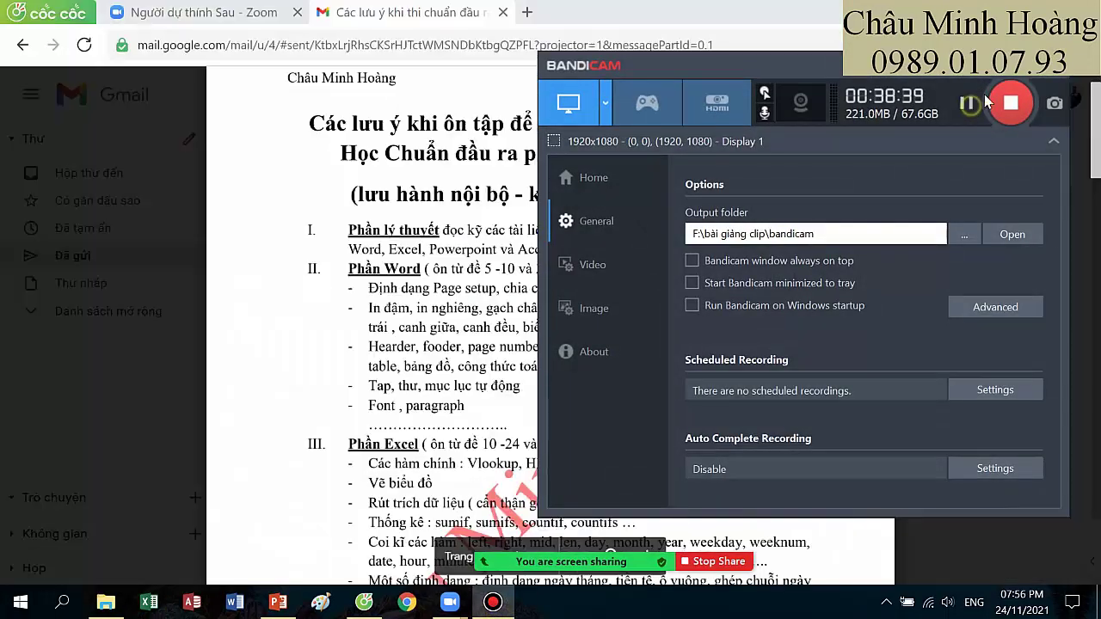
click(1026, 66)
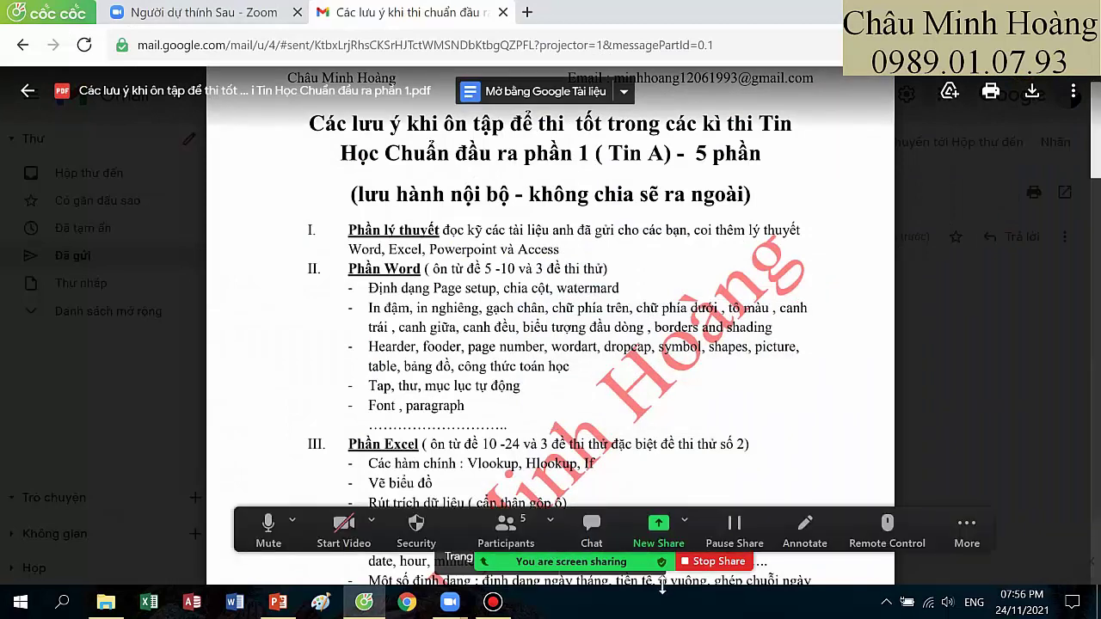
- Start annotating the shared exam-notes PDF and underline "kỹ các tài liệu" in the Phần lý thuyết item with a freehand line
click(822, 533)
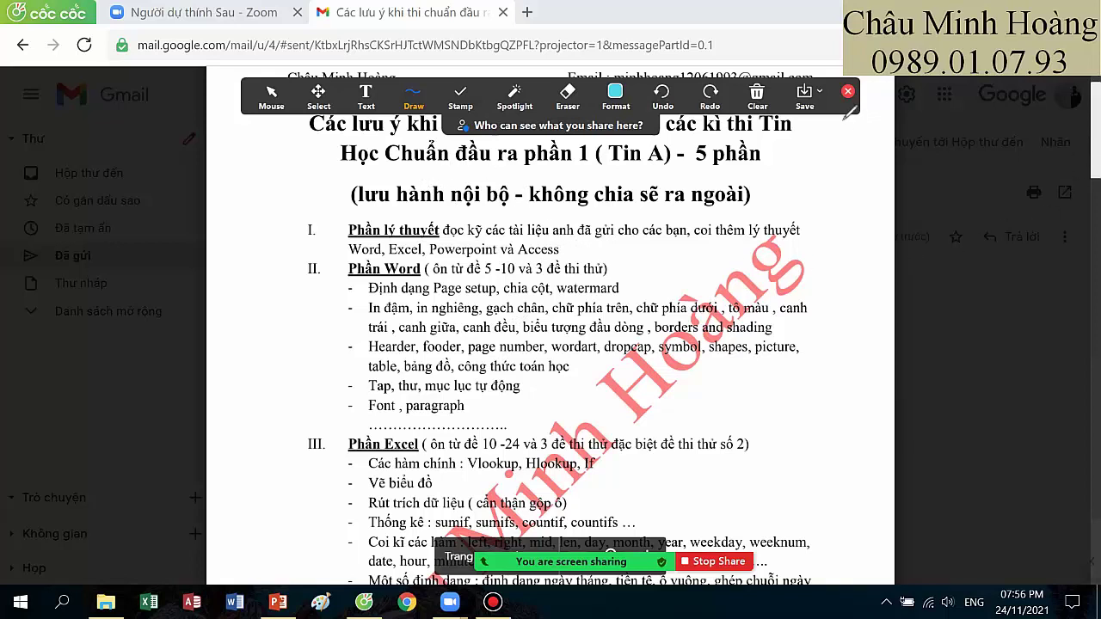
drag(468, 234, 528, 242)
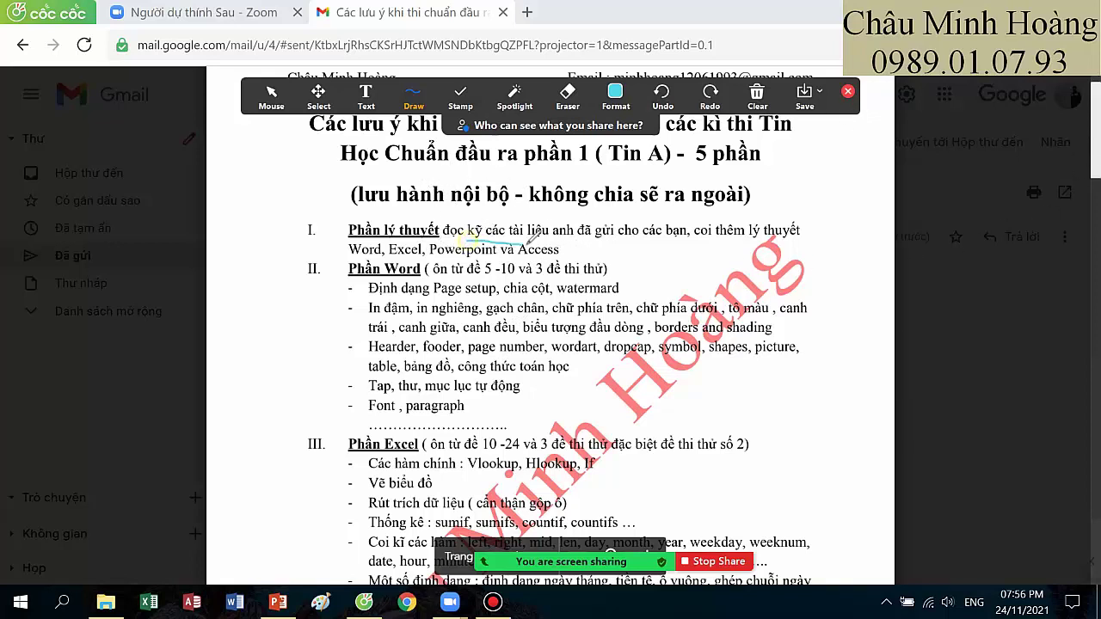